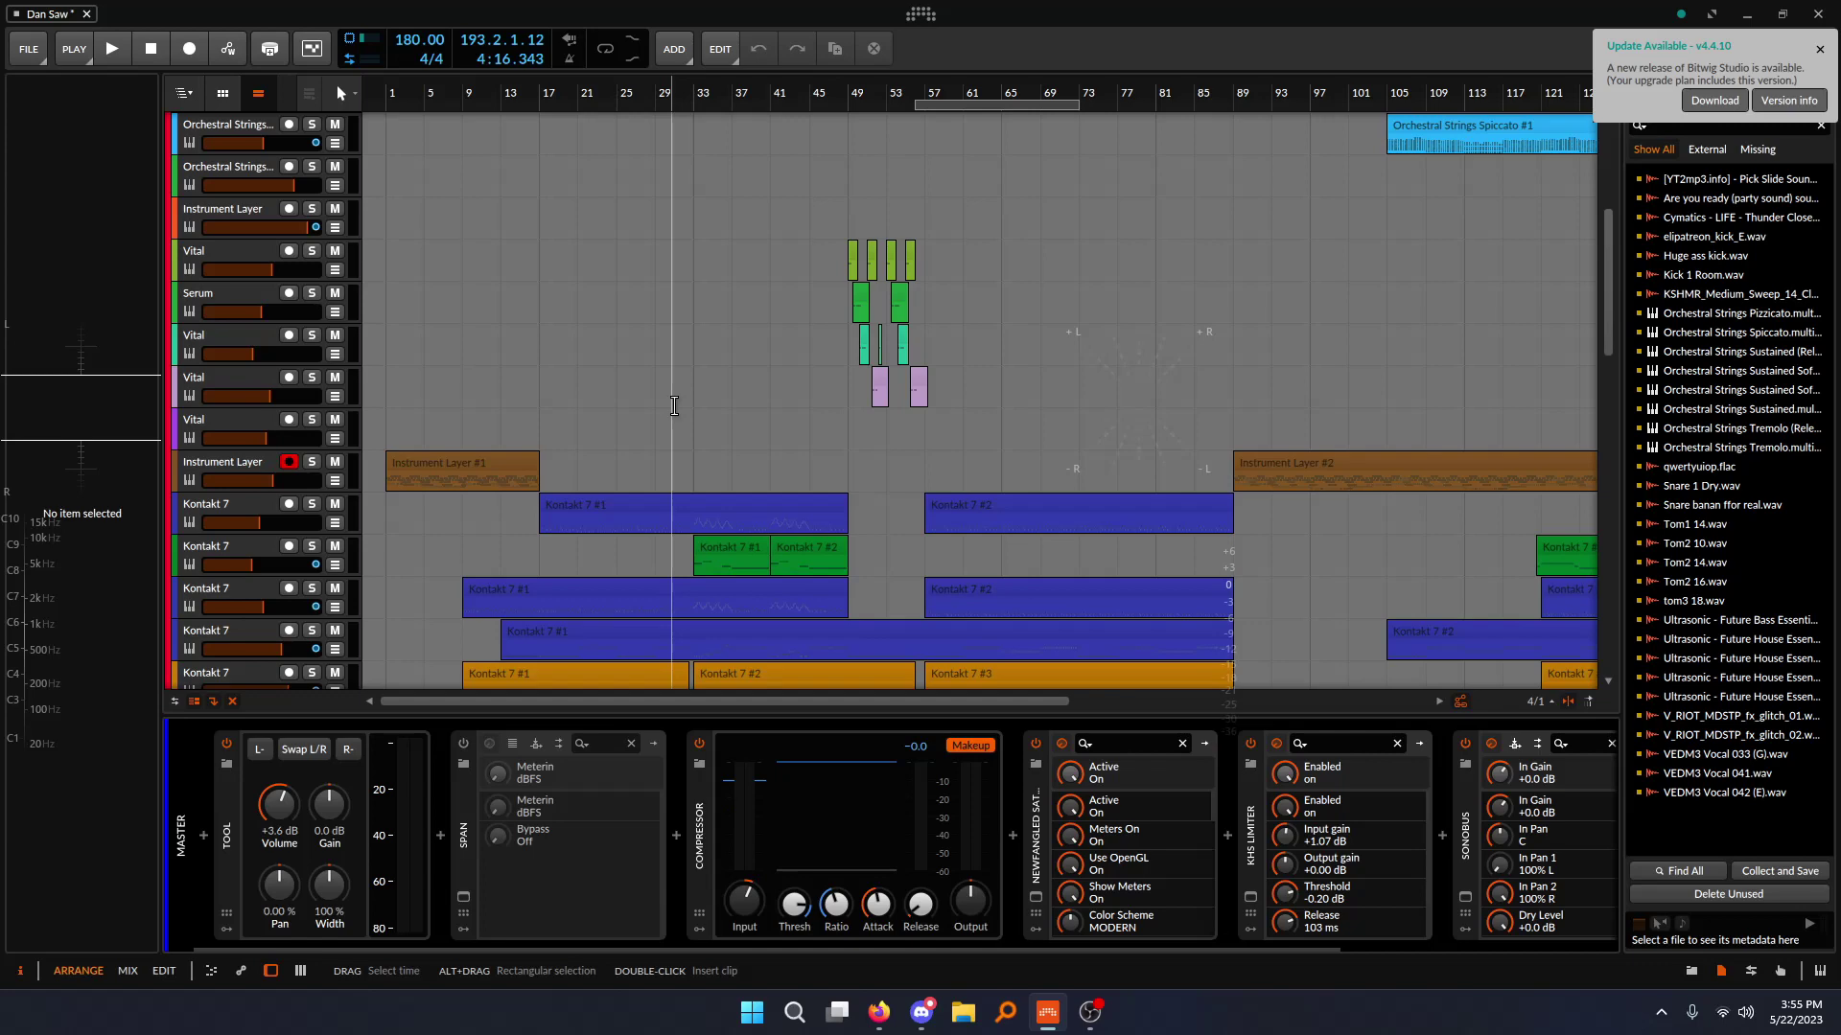
# - Solo the first Kontakt 7 track below the Instrument Layer track and play it from bar 17
pyautogui.scroll(-3, 674, 406)
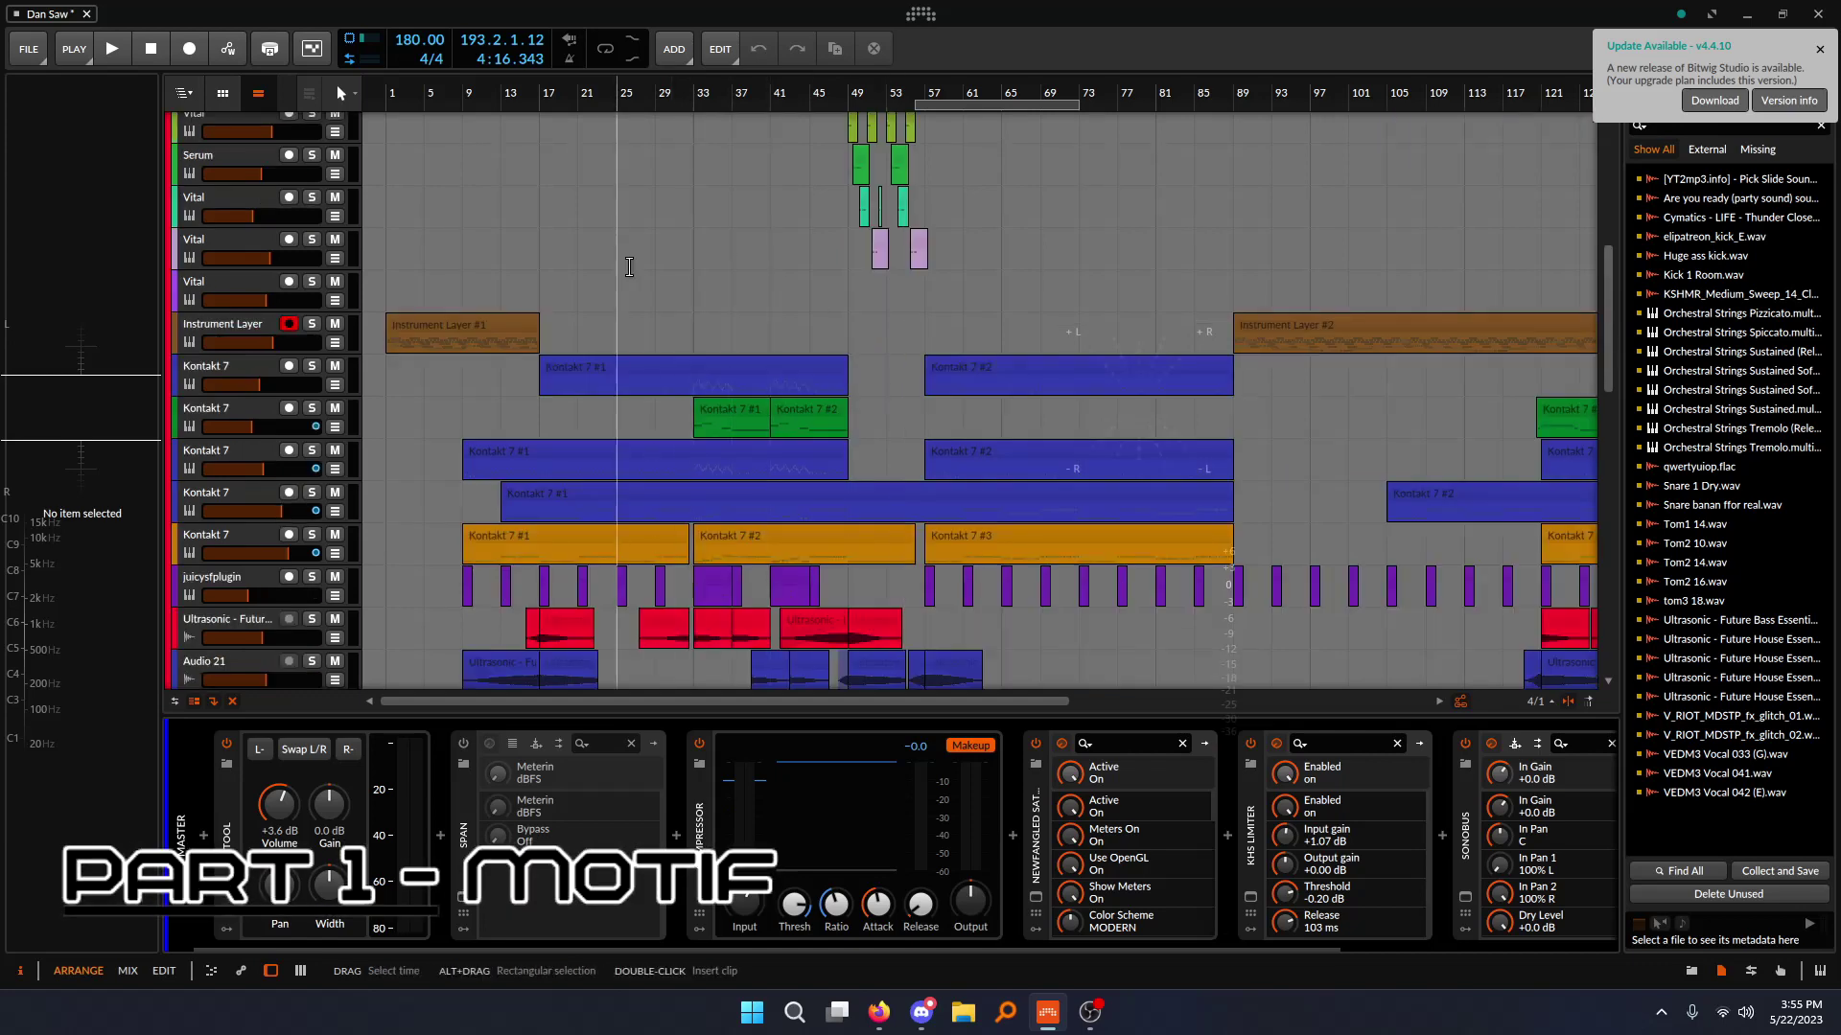
pyautogui.click(313, 366)
pyautogui.press('space')
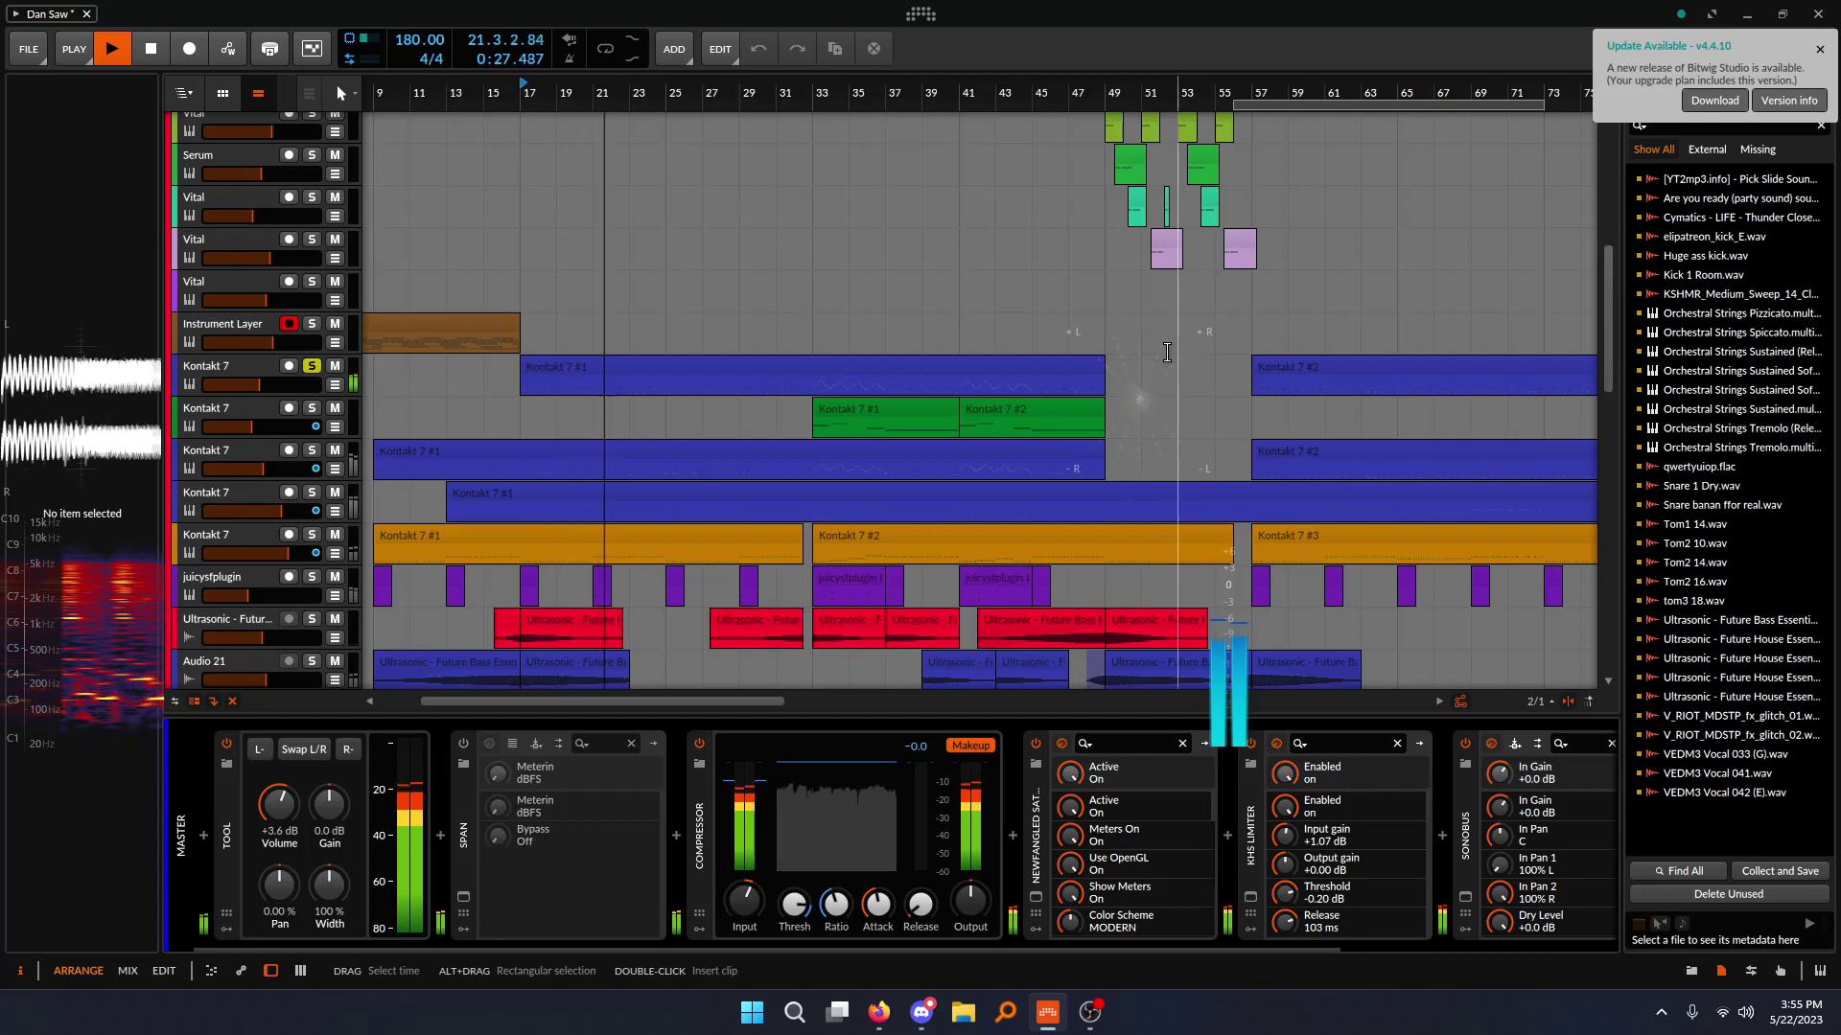
pyautogui.scroll(5, 391, 811)
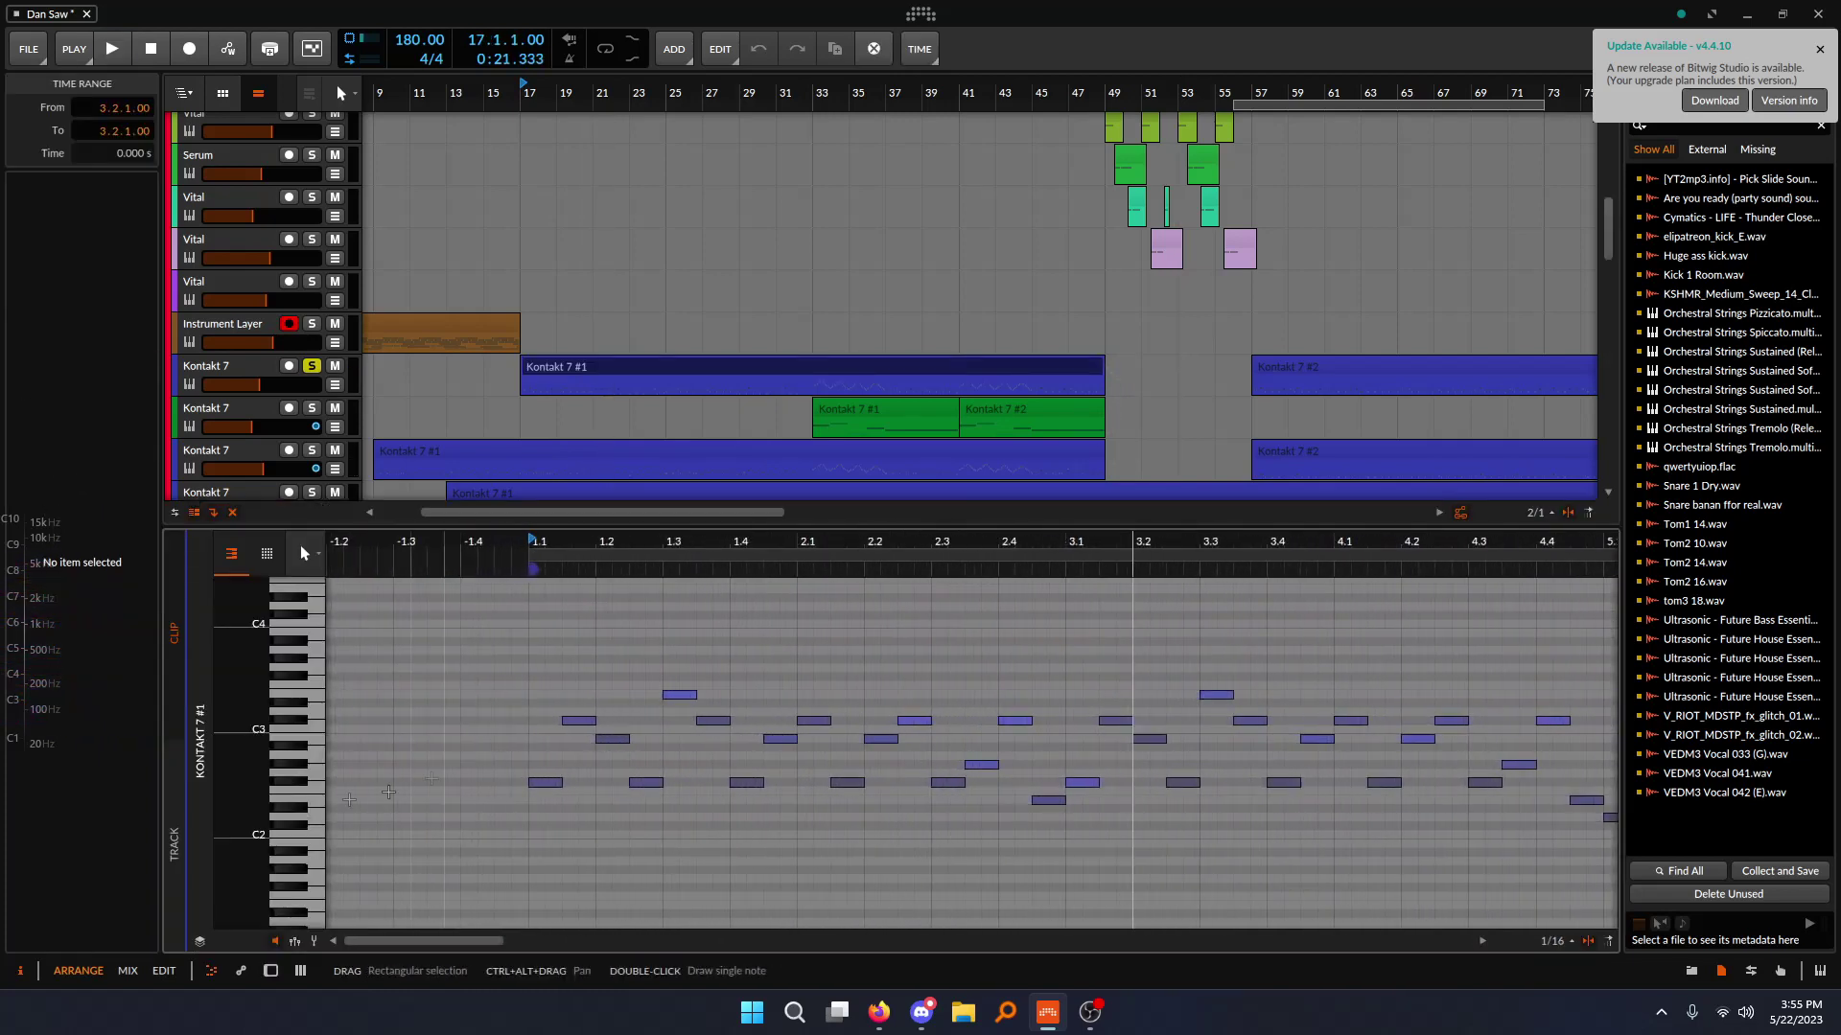
# - Examine the repeating note pattern in the opening bars of the first Kontakt 7 track's Kontakt 7 #1 clip
pyautogui.scroll(3, 392, 811)
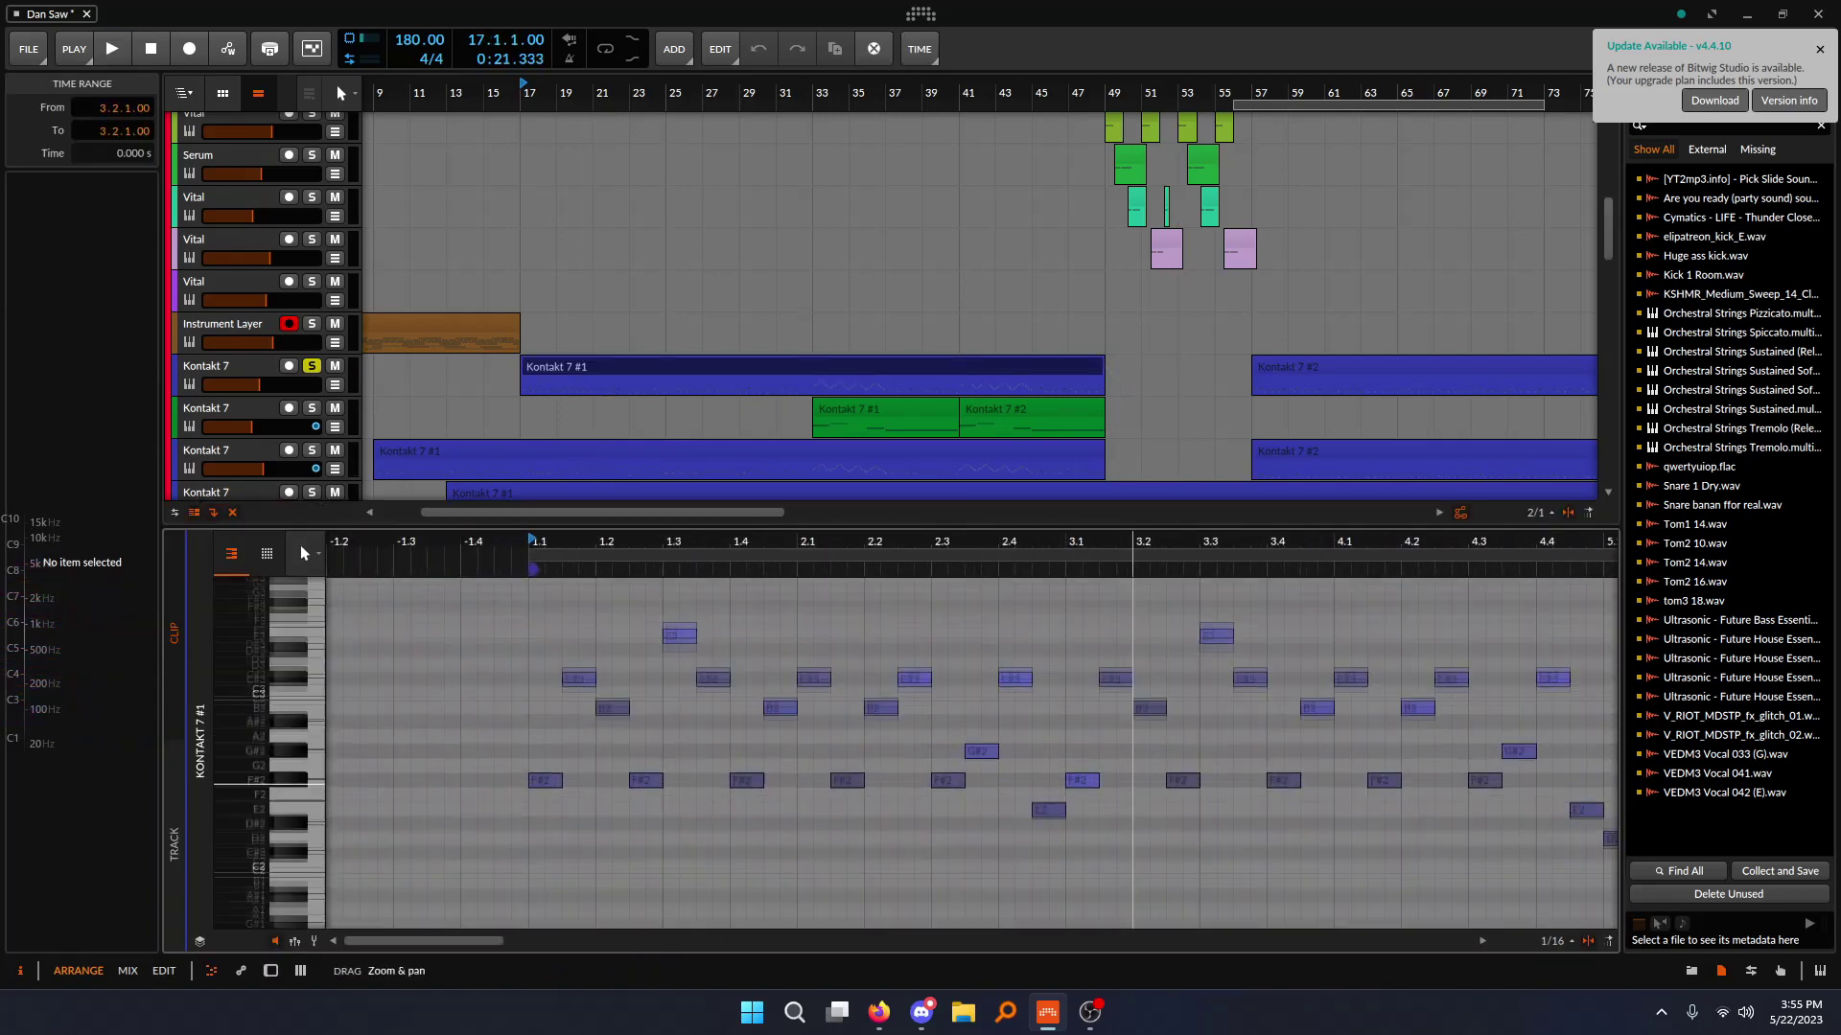
pyautogui.scroll(-4, 494, 738)
pyautogui.scroll(3, 497, 732)
pyautogui.moveTo(537, 740); pyautogui.dragTo(464, 810)
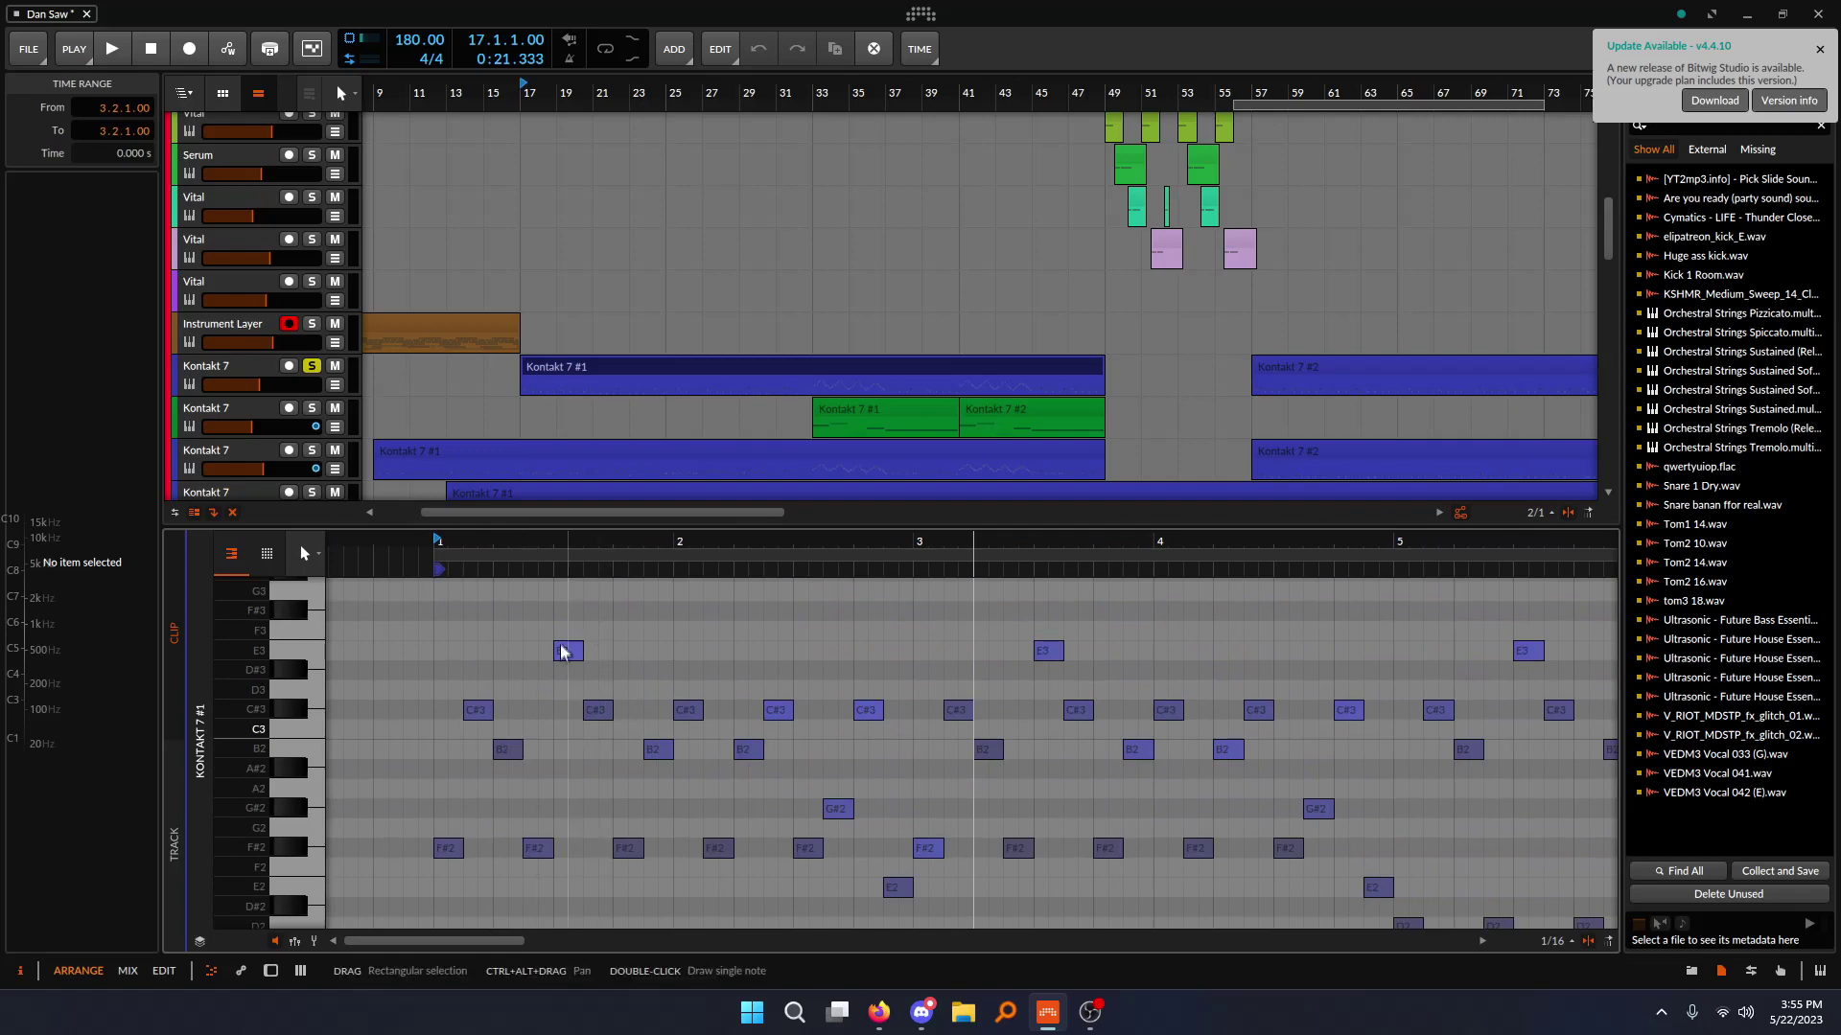
pyautogui.scroll(-3, 533, 808)
pyautogui.scroll(5, 525, 809)
pyautogui.scroll(-1, 533, 808)
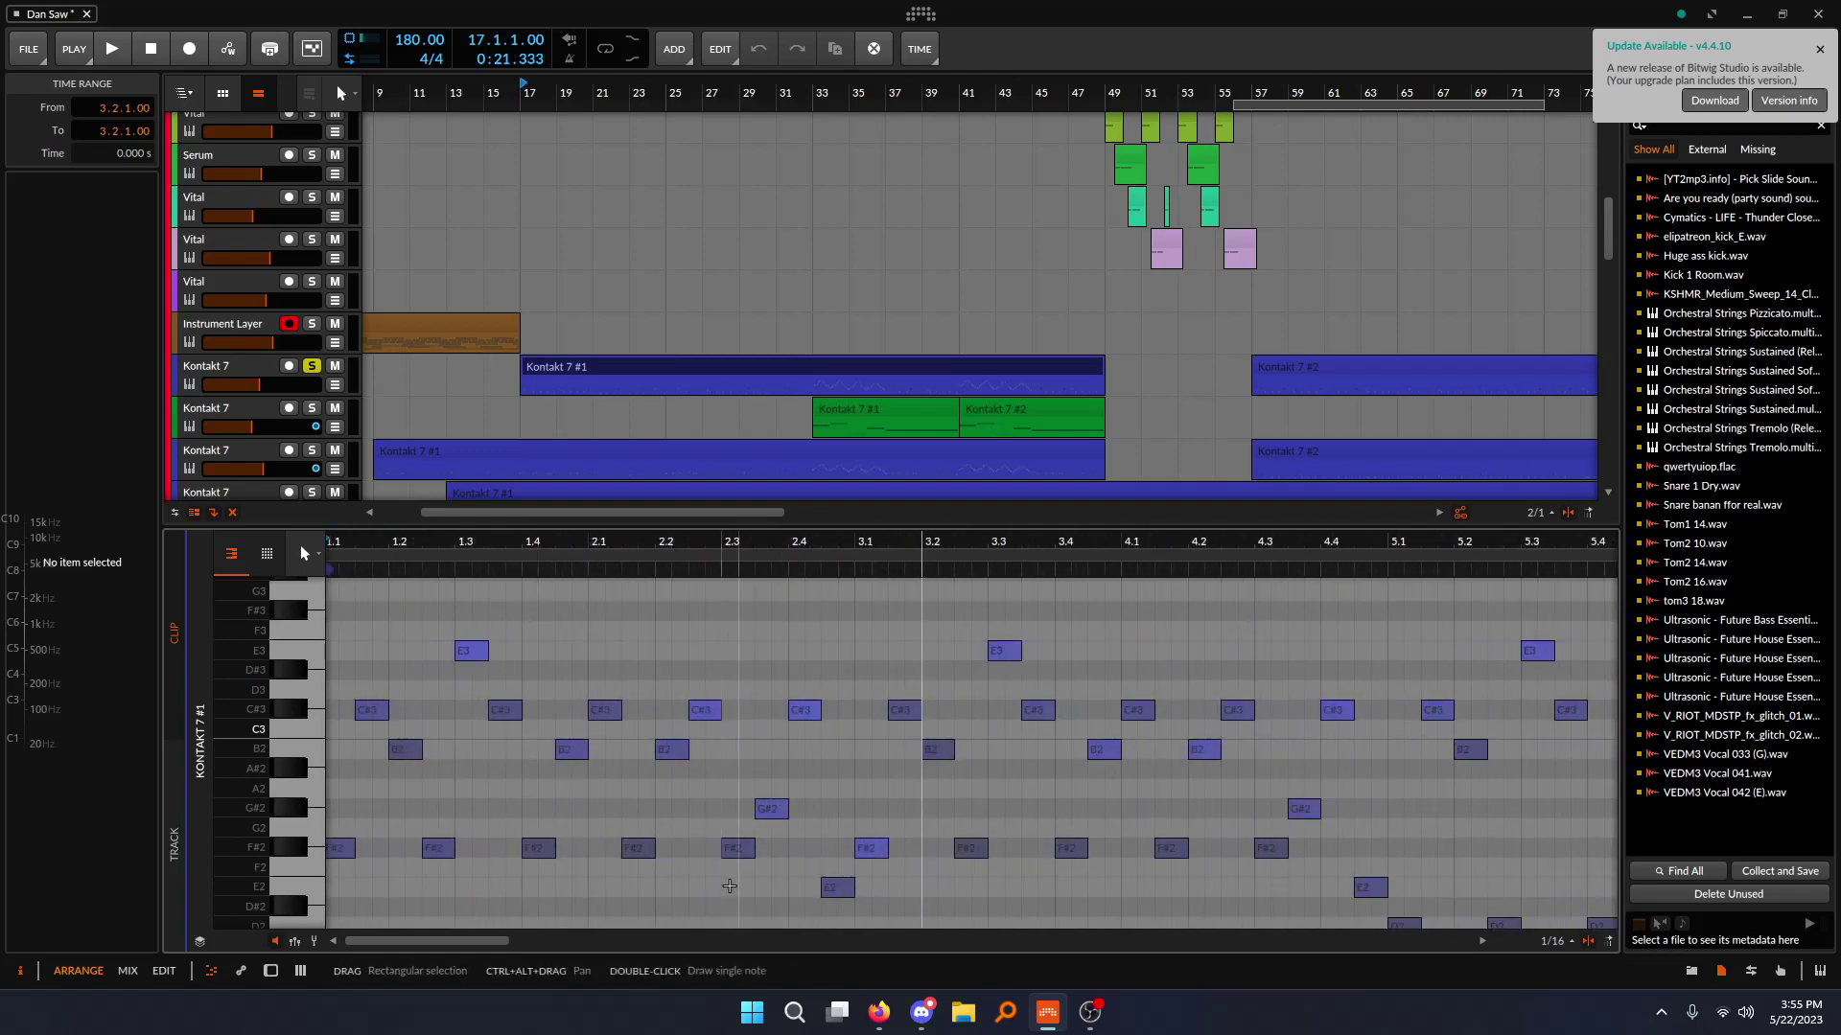
pyautogui.moveTo(729, 886); pyautogui.dragTo(659, 886)
pyautogui.moveTo(822, 885); pyautogui.dragTo(384, 748)
pyautogui.moveTo(1018, 748); pyautogui.dragTo(818, 729)
# - Solo the third Kontakt 7 track and play the arrangement from bar 33
pyautogui.moveTo(996, 378); pyautogui.dragTo(671, 375)
pyautogui.moveTo(1074, 369); pyautogui.dragTo(1208, 298)
pyautogui.scroll(-3, 773, 372)
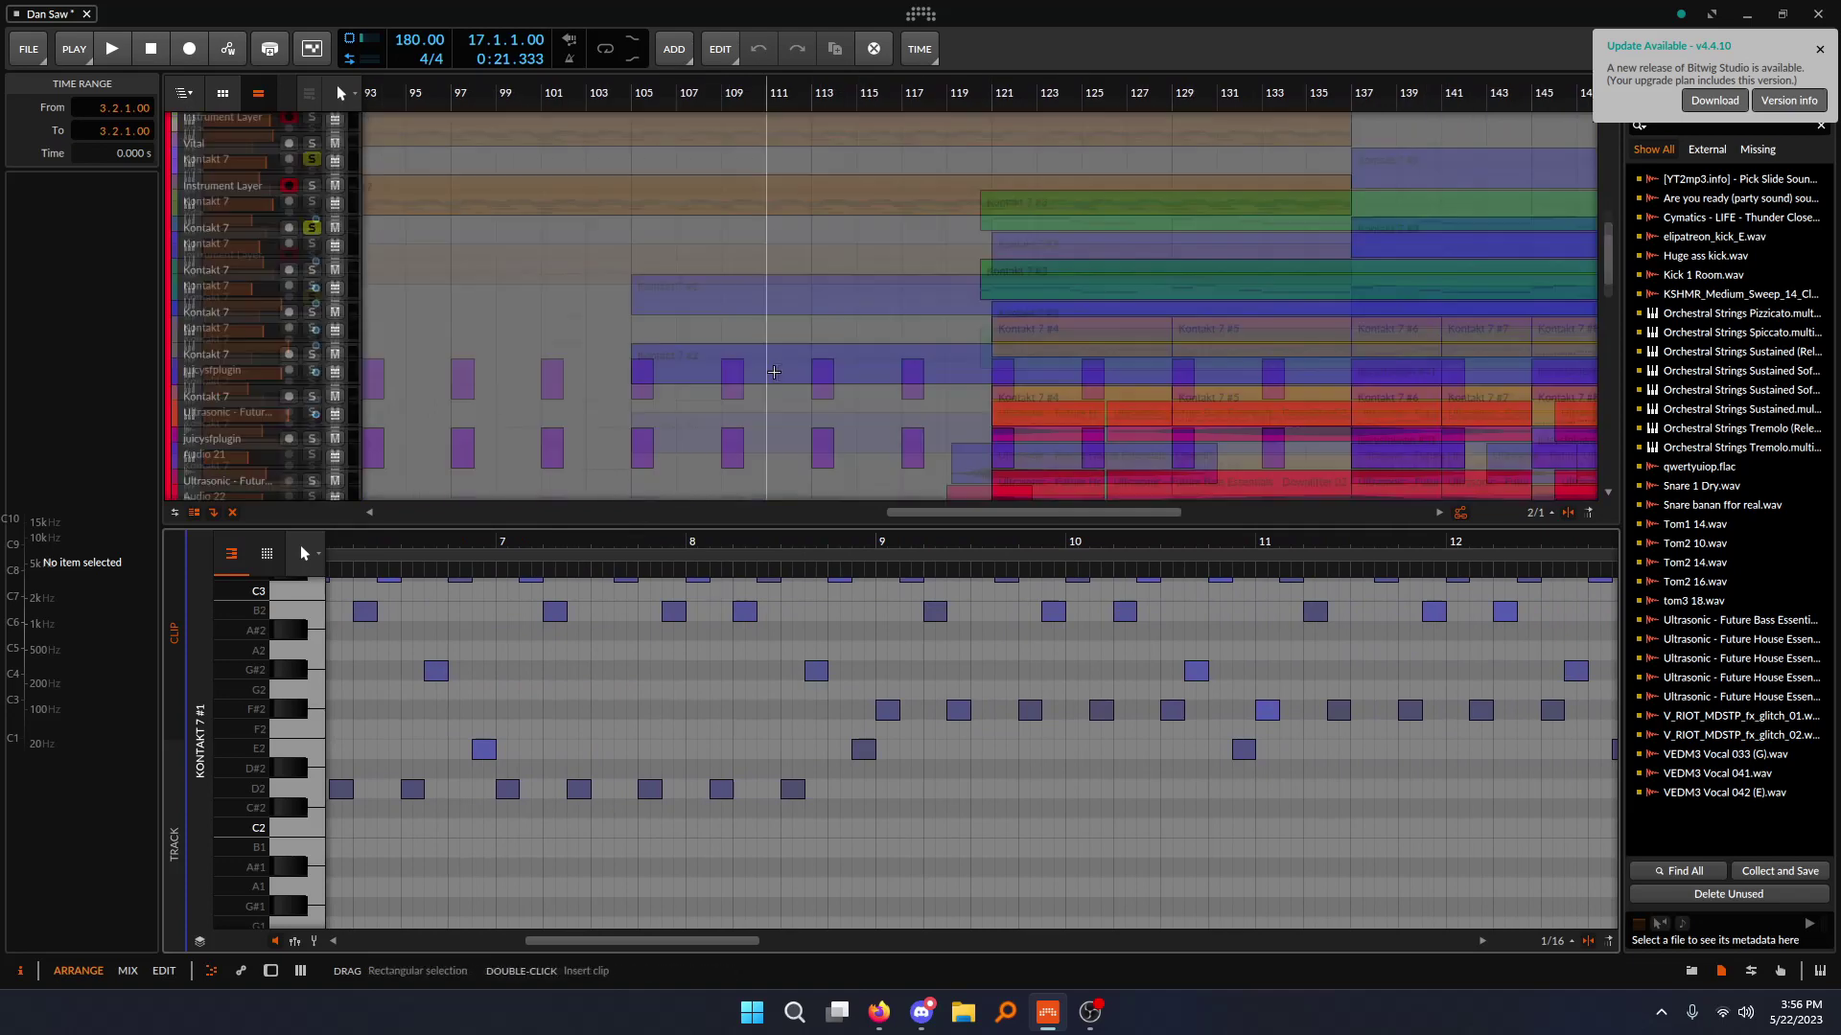
pyautogui.moveTo(671, 372); pyautogui.dragTo(652, 441)
pyautogui.scroll(1, 752, 299)
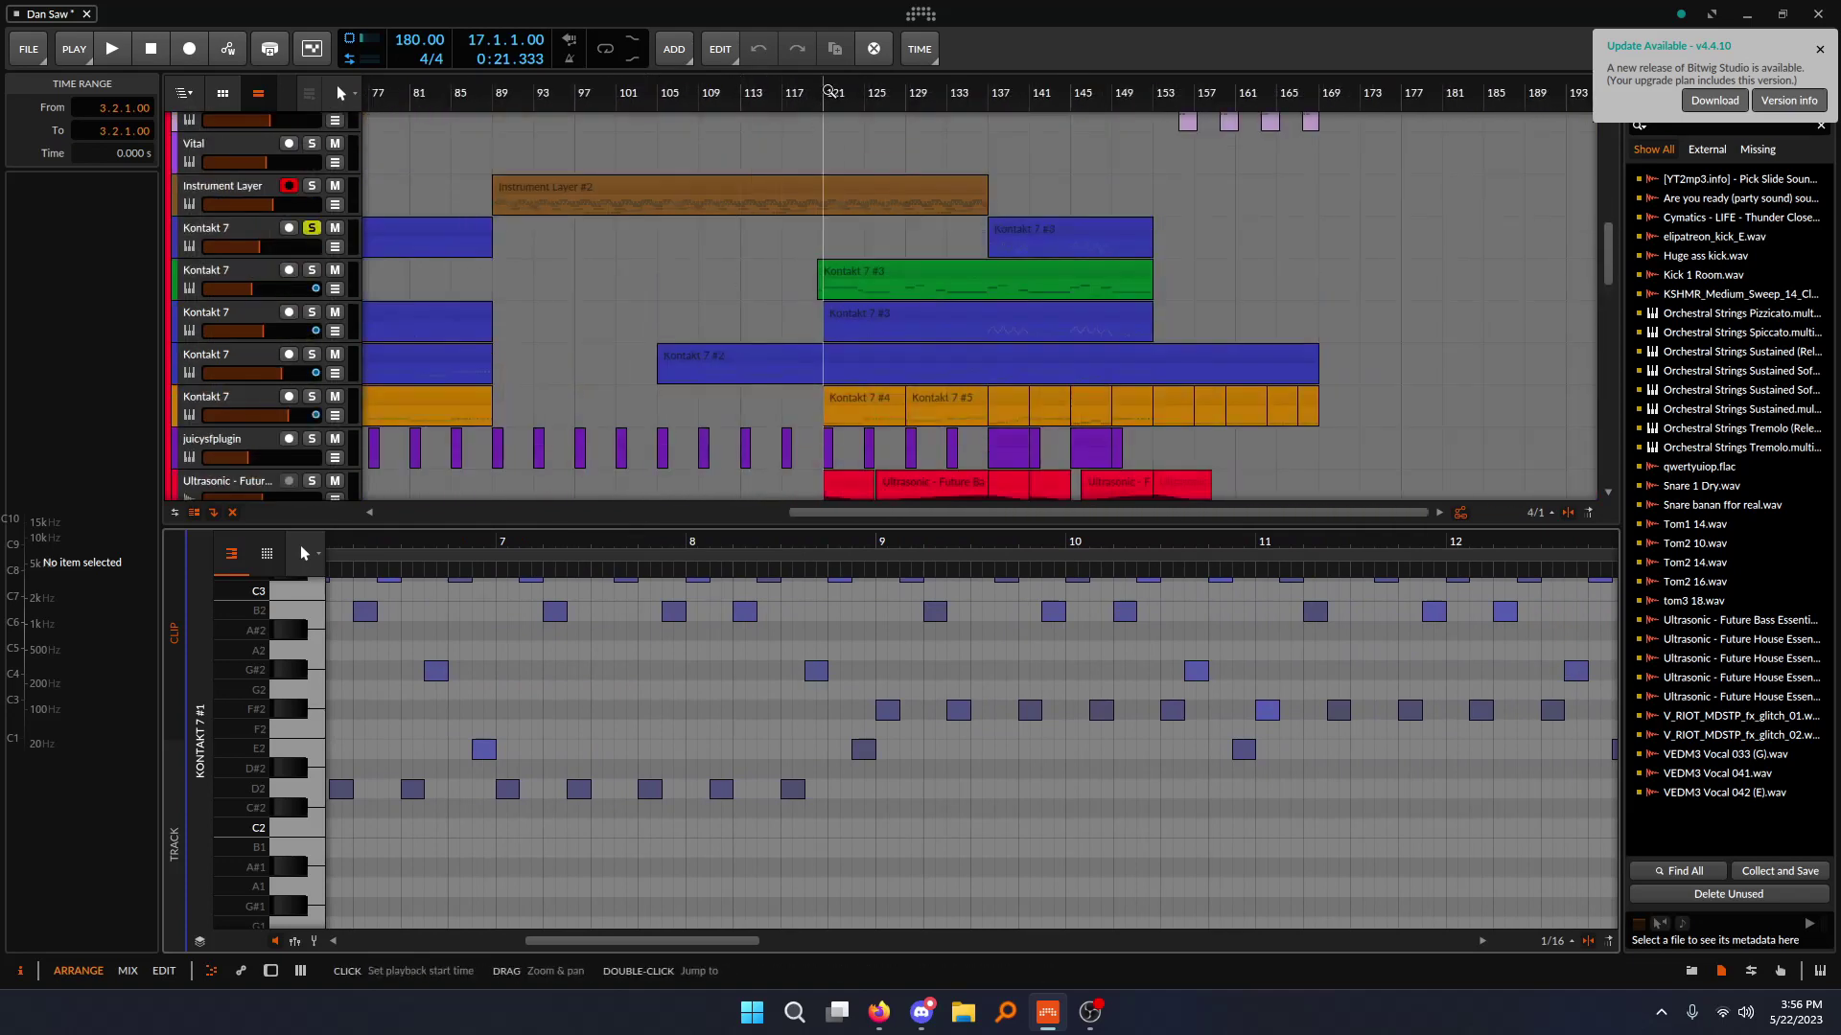
pyautogui.press('space')
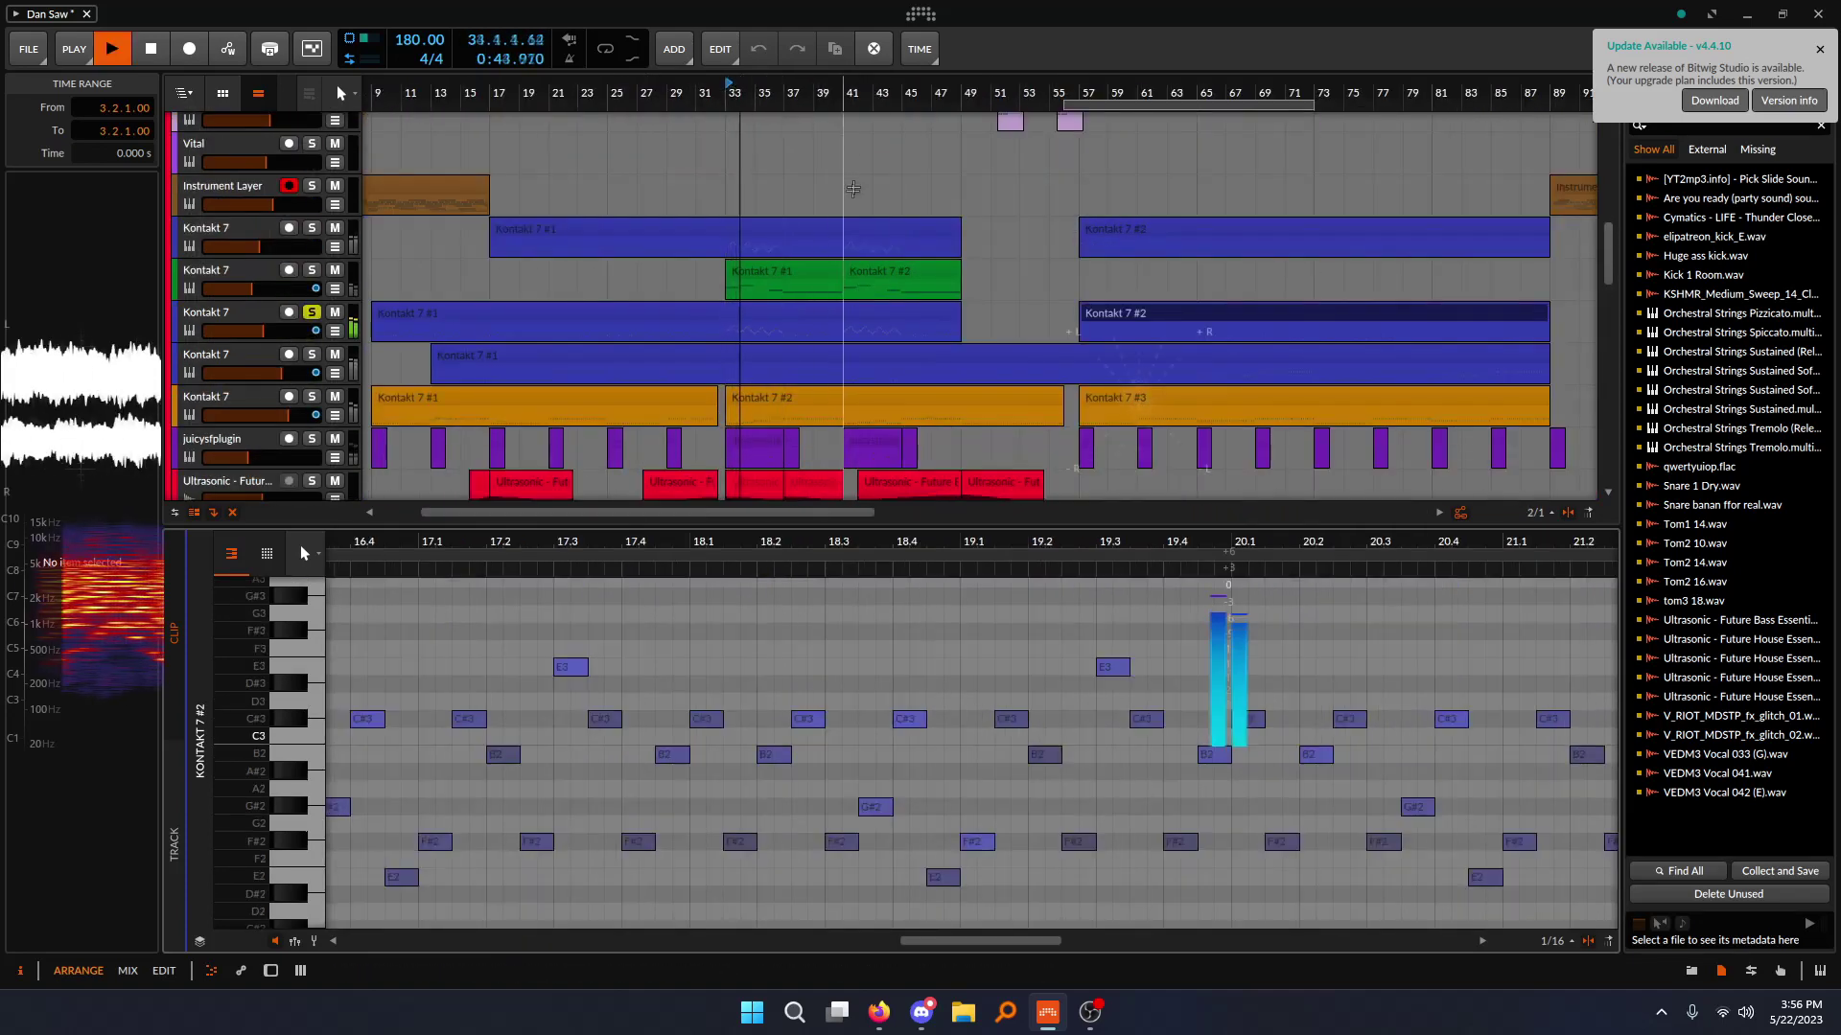
# - Open the third Kontakt 7 track's Kontakt 7 #1 clip in the note editor and inspect its notes near the clip's end
pyautogui.click(245, 312)
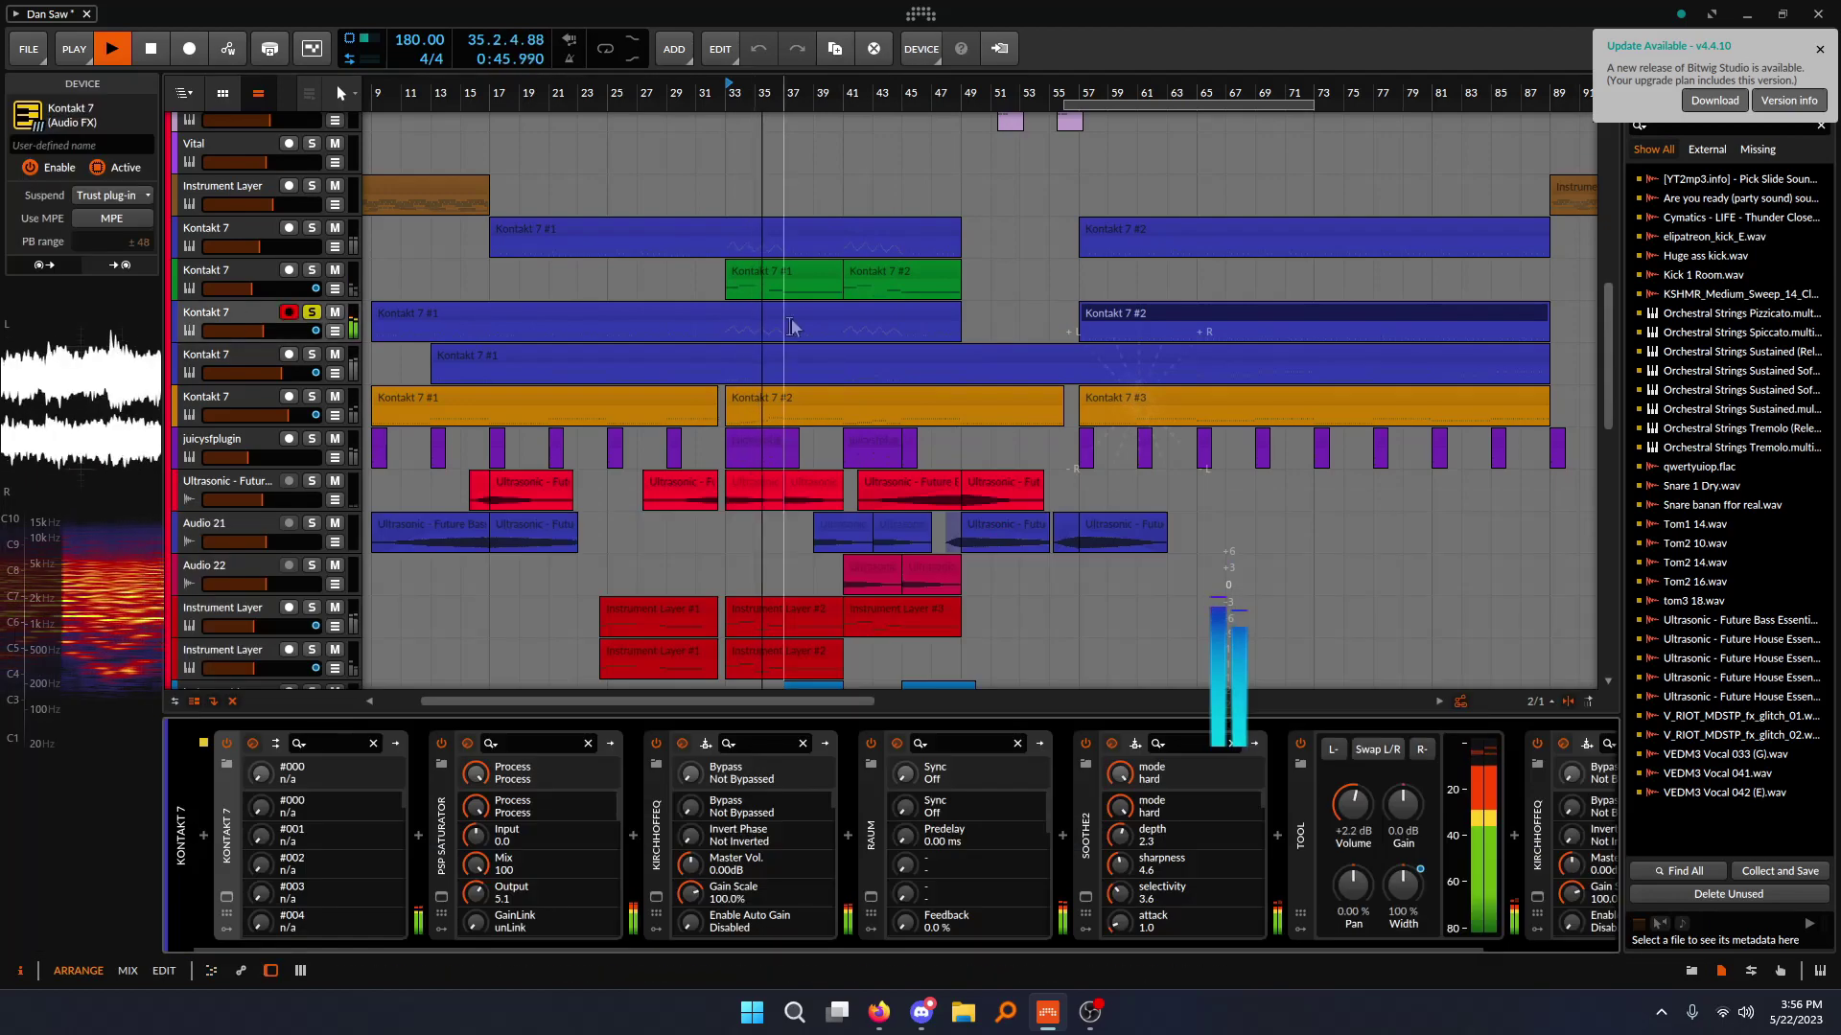
pyautogui.doubleClick(796, 313)
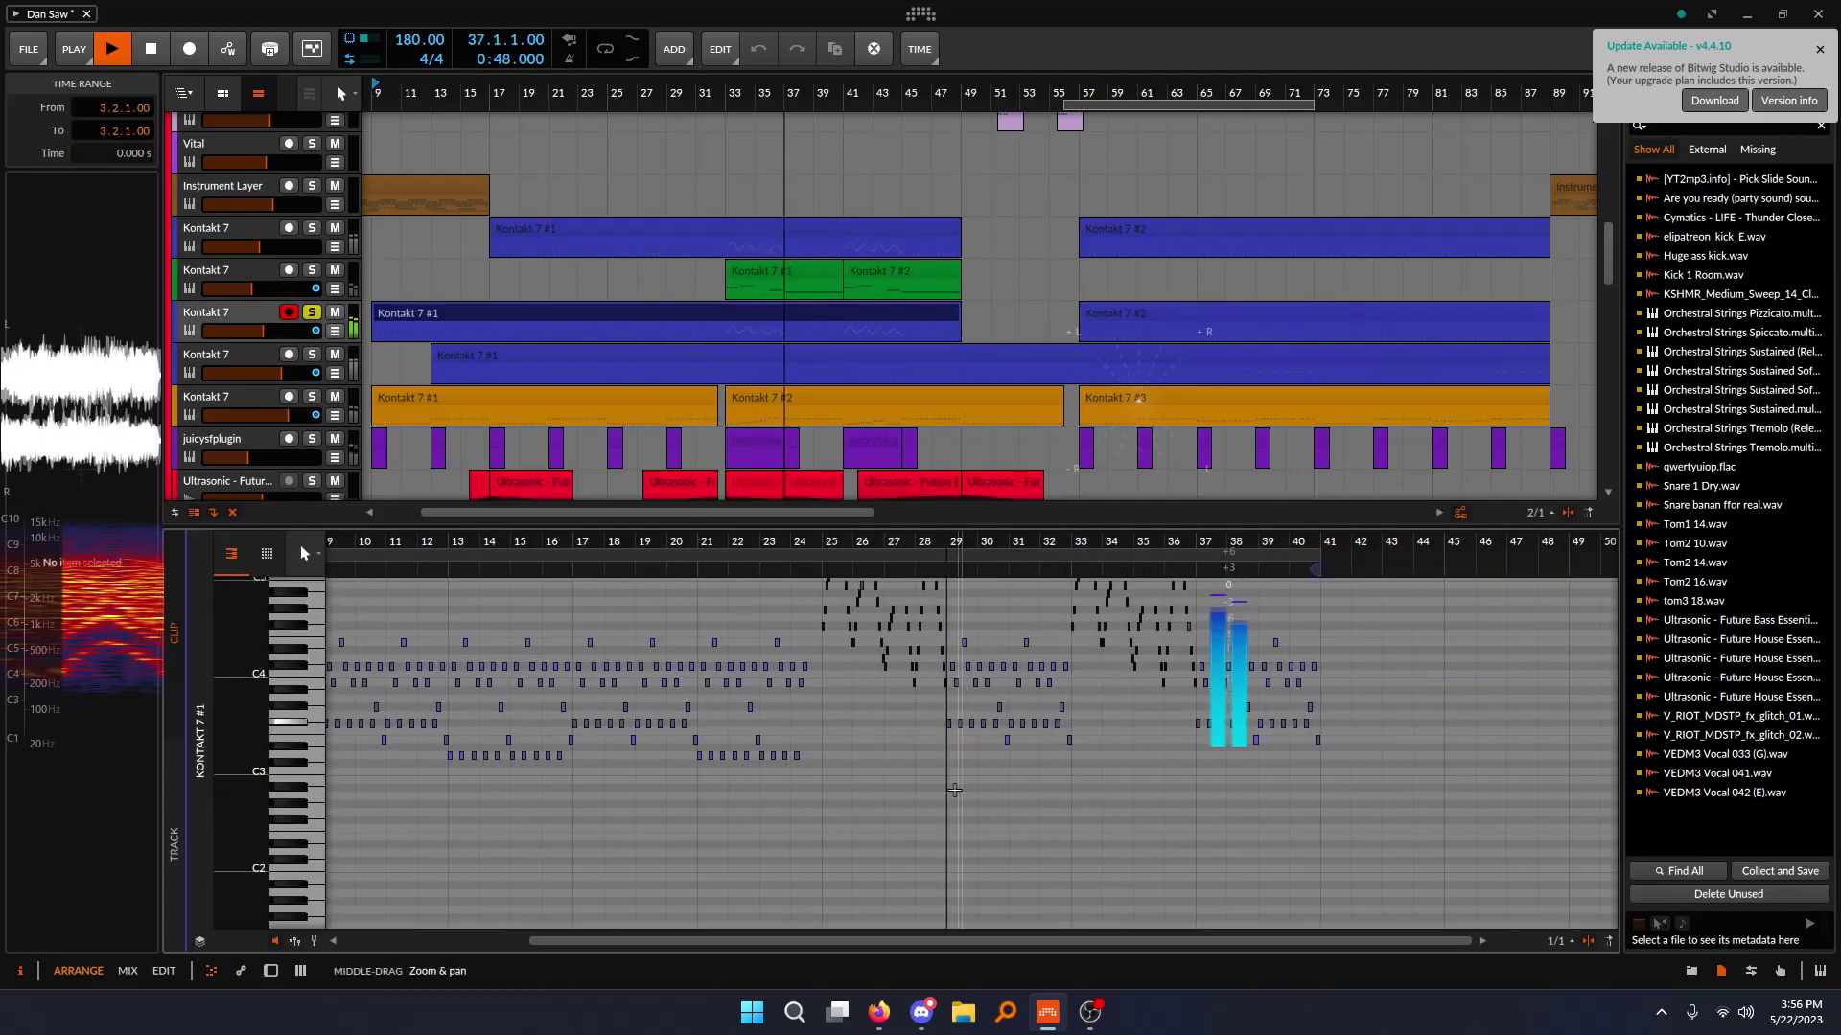
pyautogui.scroll(5, 976, 773)
pyautogui.scroll(-4, 976, 773)
pyautogui.scroll(2, 976, 772)
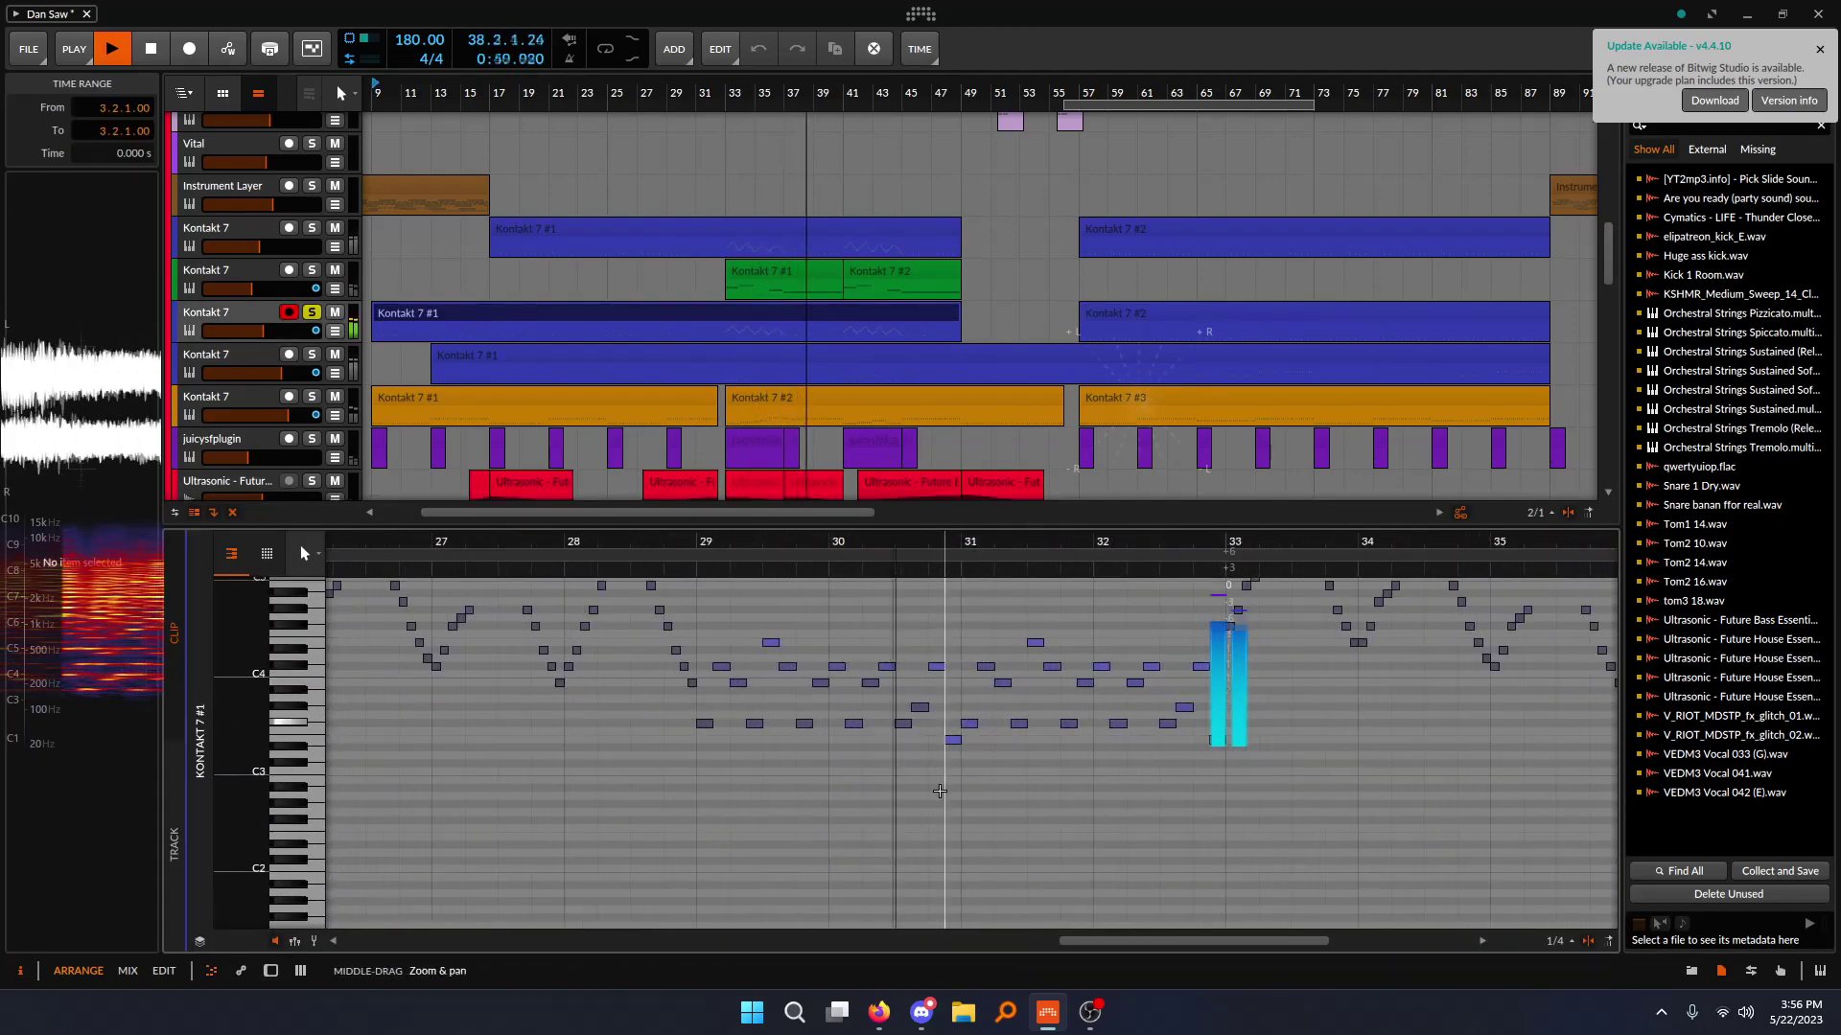
pyautogui.moveTo(302, 796); pyautogui.dragTo(403, 795)
pyautogui.scroll(3, 1037, 793)
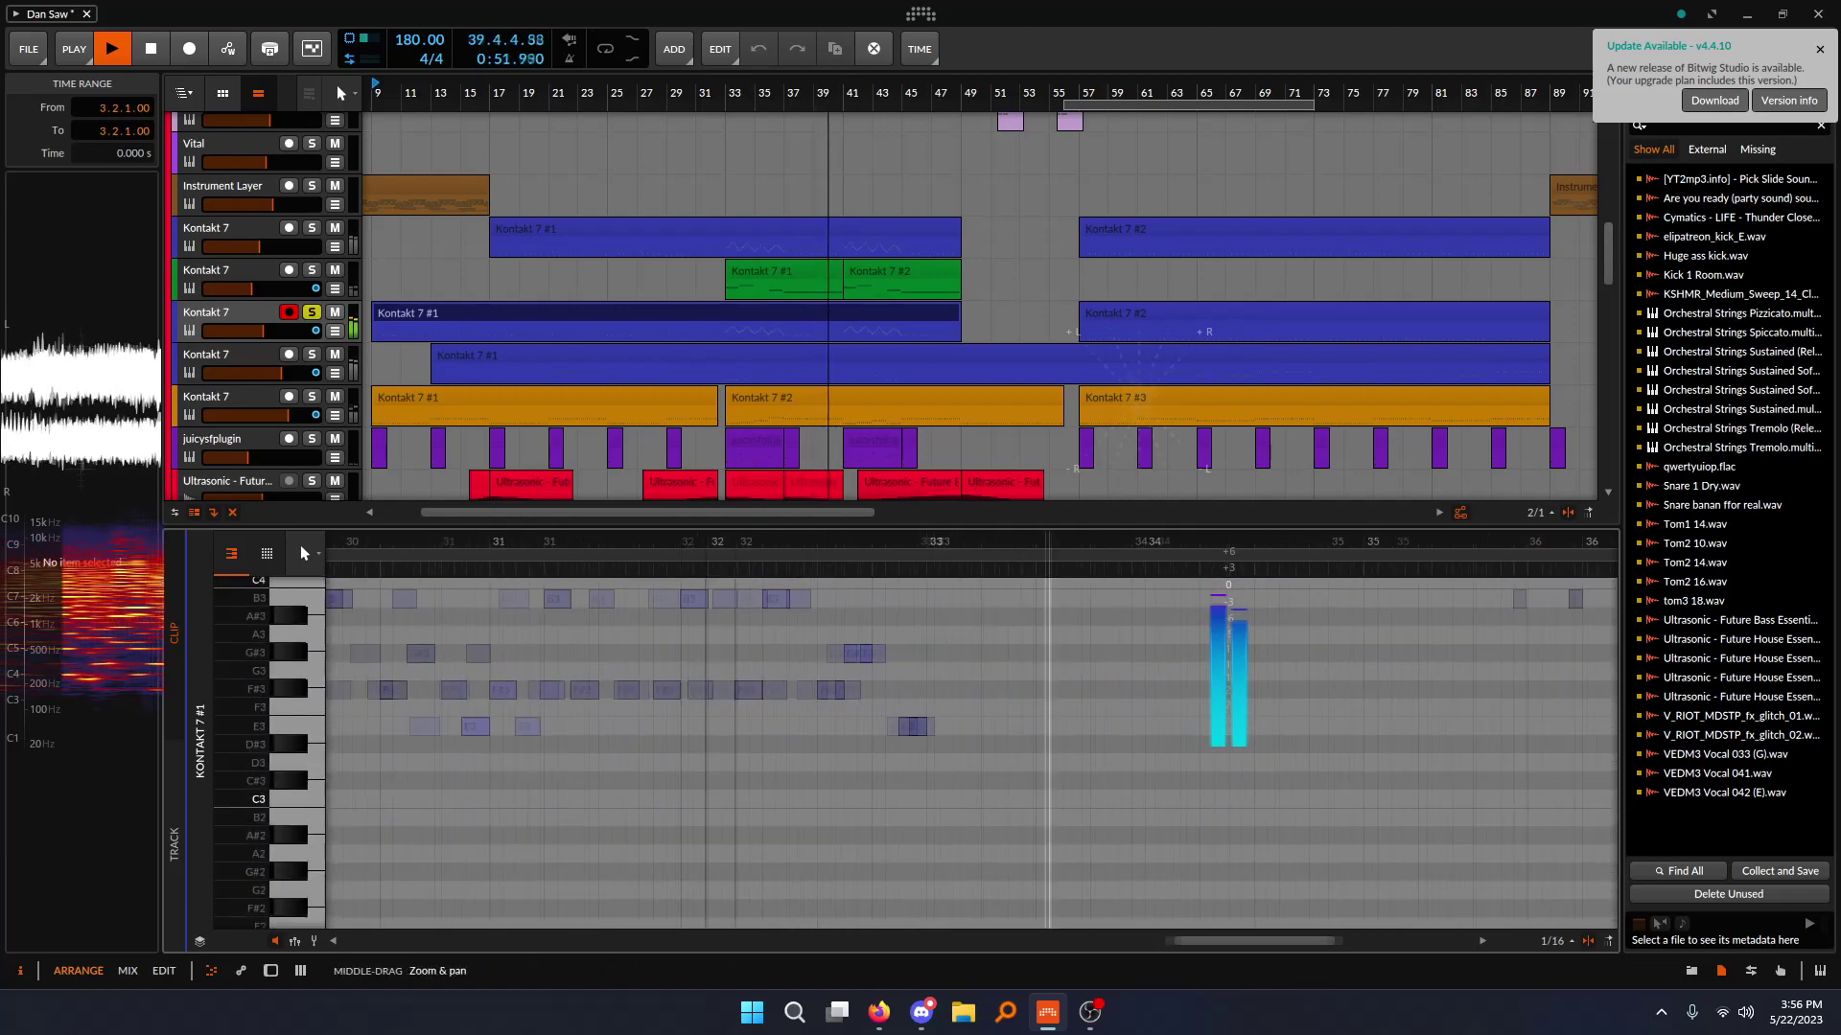
pyautogui.scroll(3, 1037, 793)
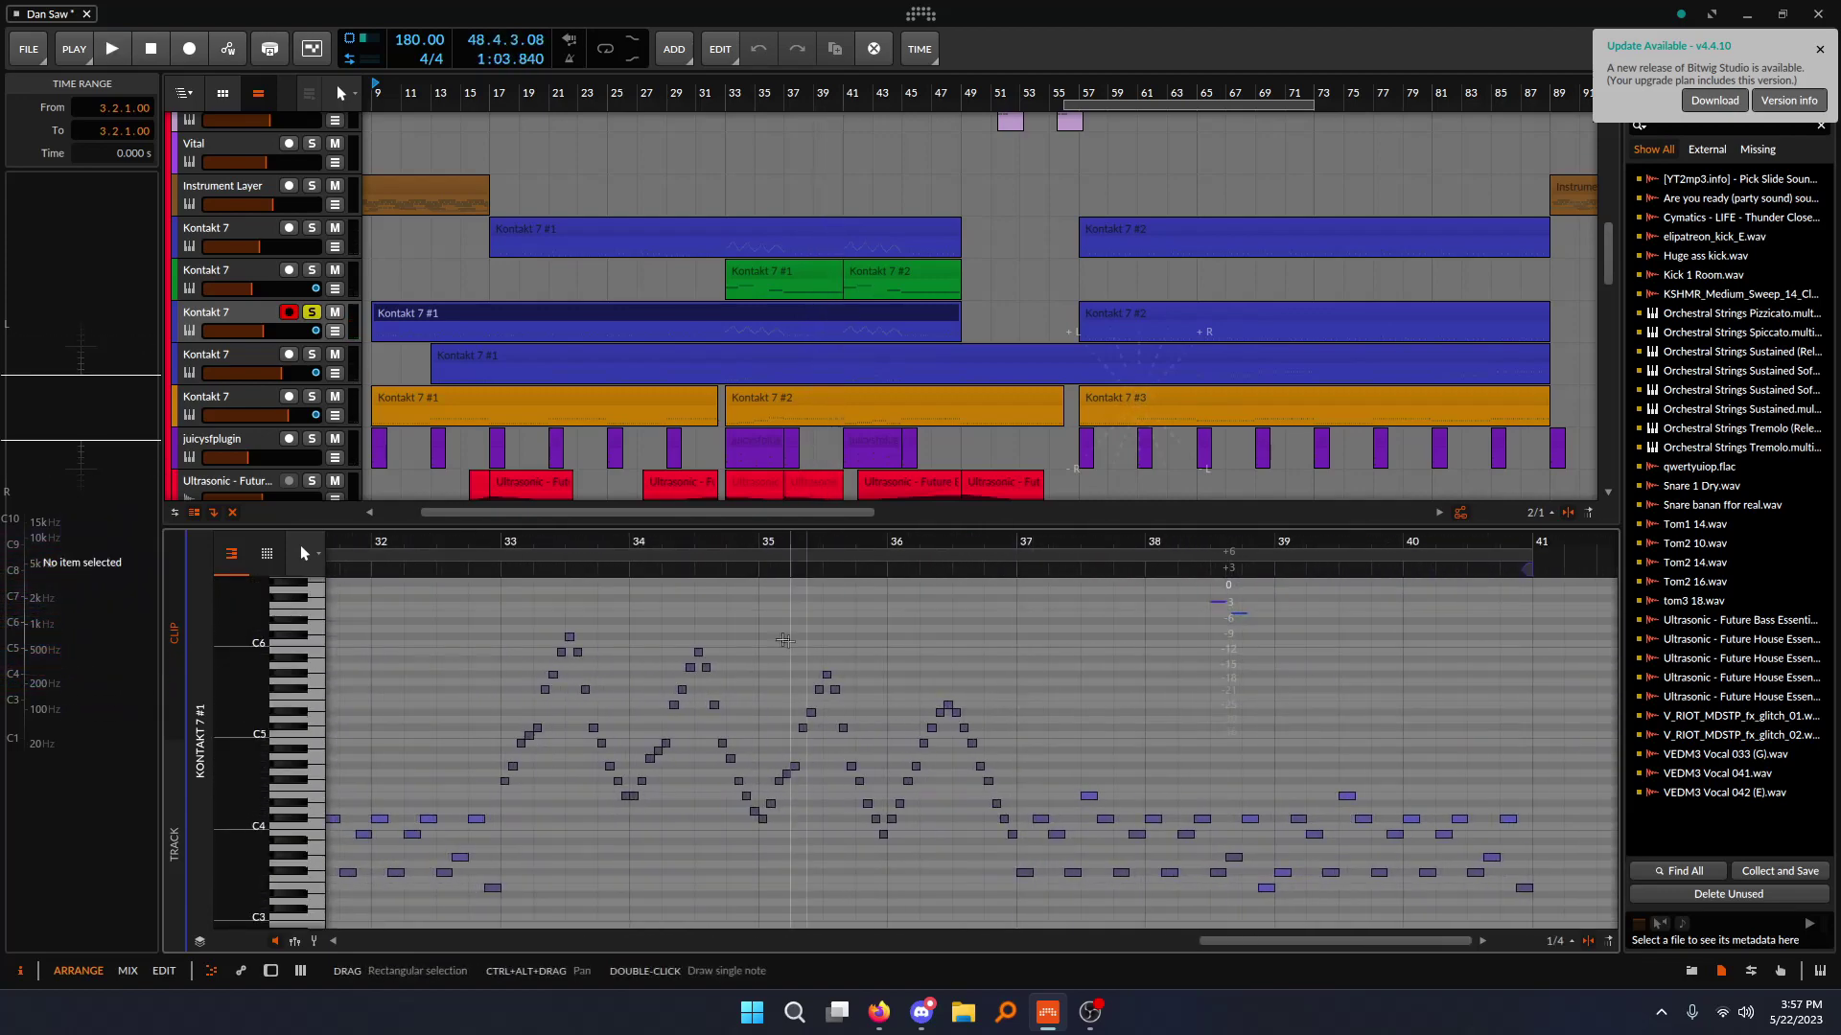
# - Examine the rising and falling note runs around clip bars 25 to 28 and the motif that follows them
pyautogui.moveTo(752, 626); pyautogui.dragTo(942, 628)
pyautogui.scroll(4, 799, 863)
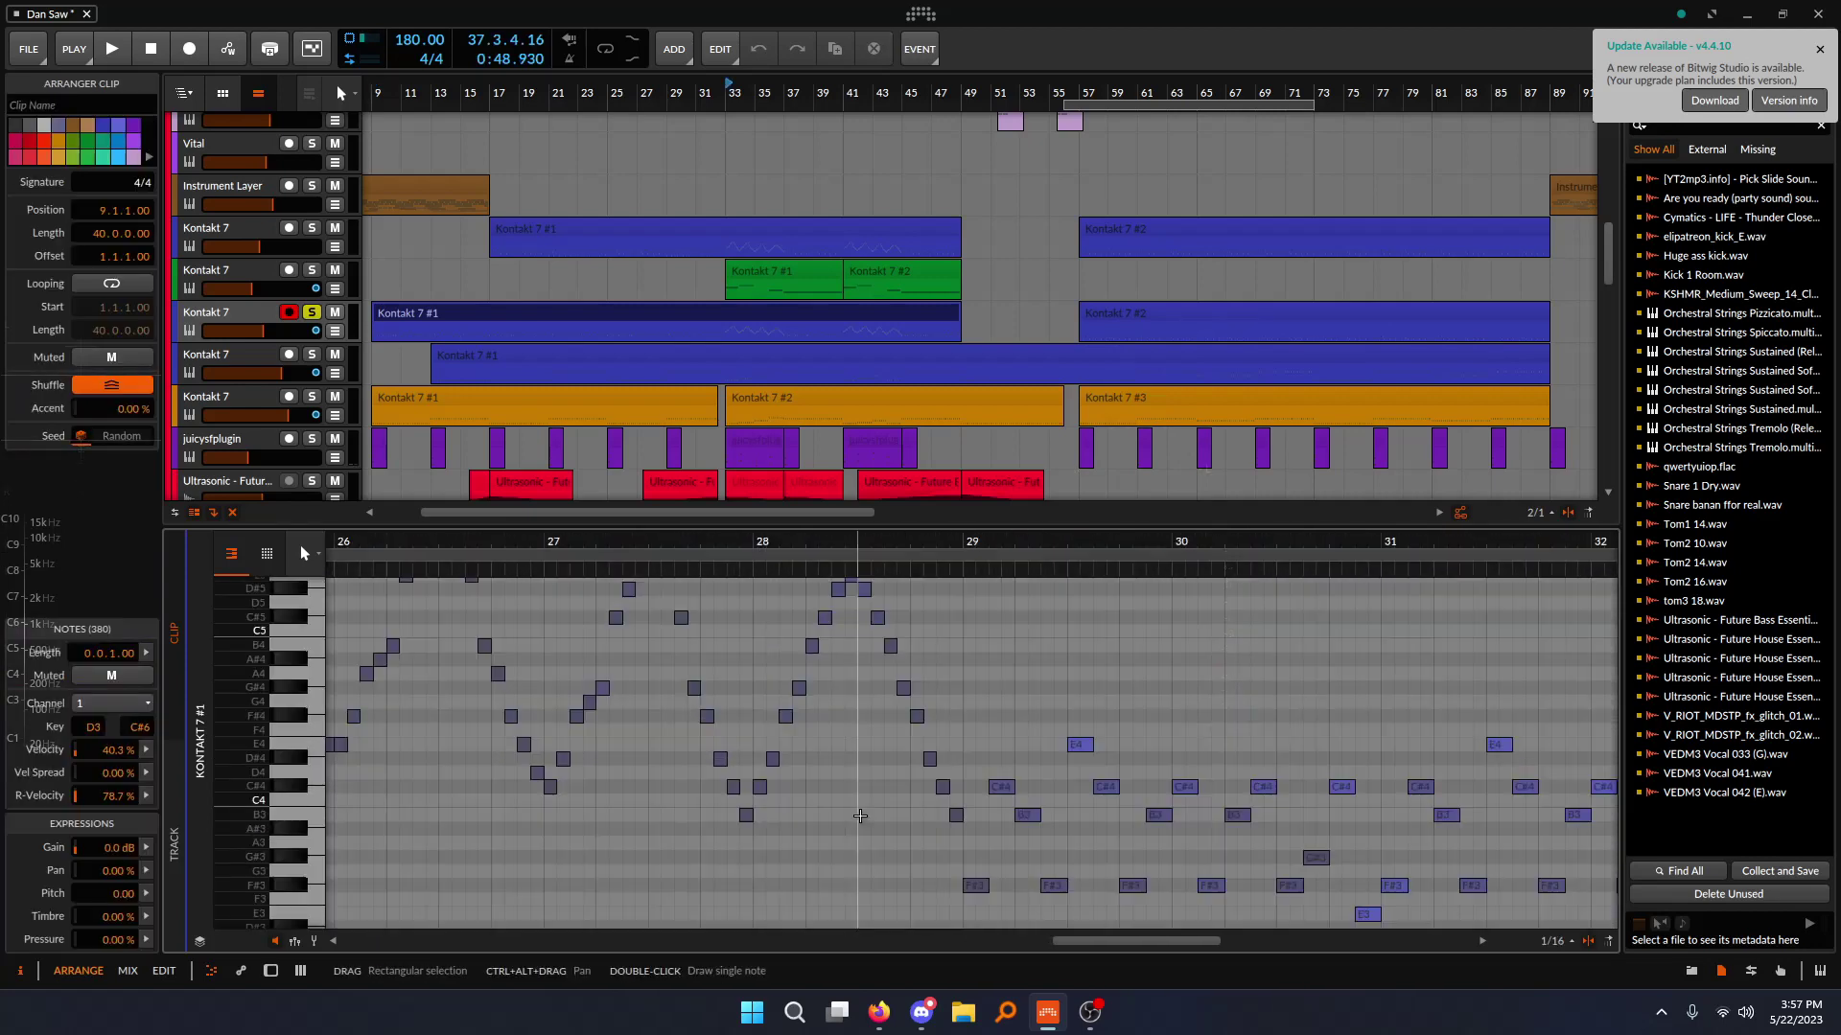
pyautogui.moveTo(860, 816); pyautogui.dragTo(891, 813)
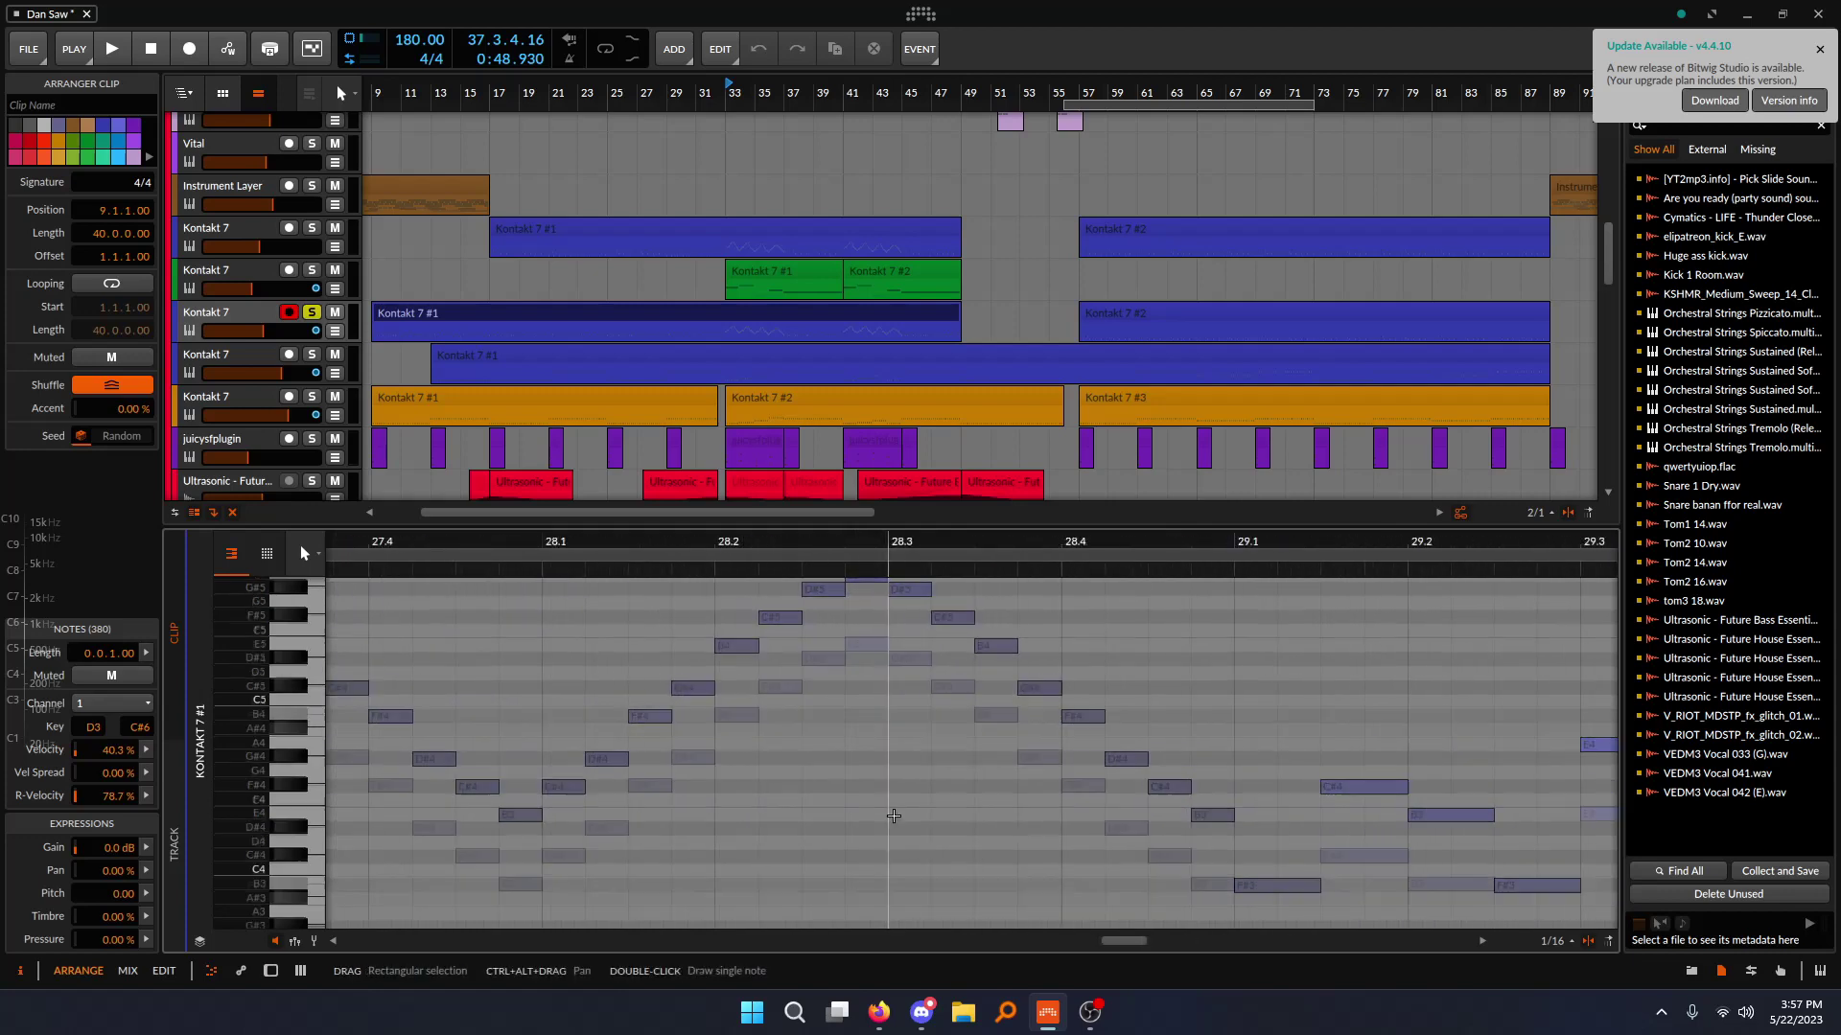
pyautogui.scroll(3, 891, 813)
pyautogui.moveTo(899, 682); pyautogui.dragTo(901, 584)
pyautogui.scroll(-3, 1022, 677)
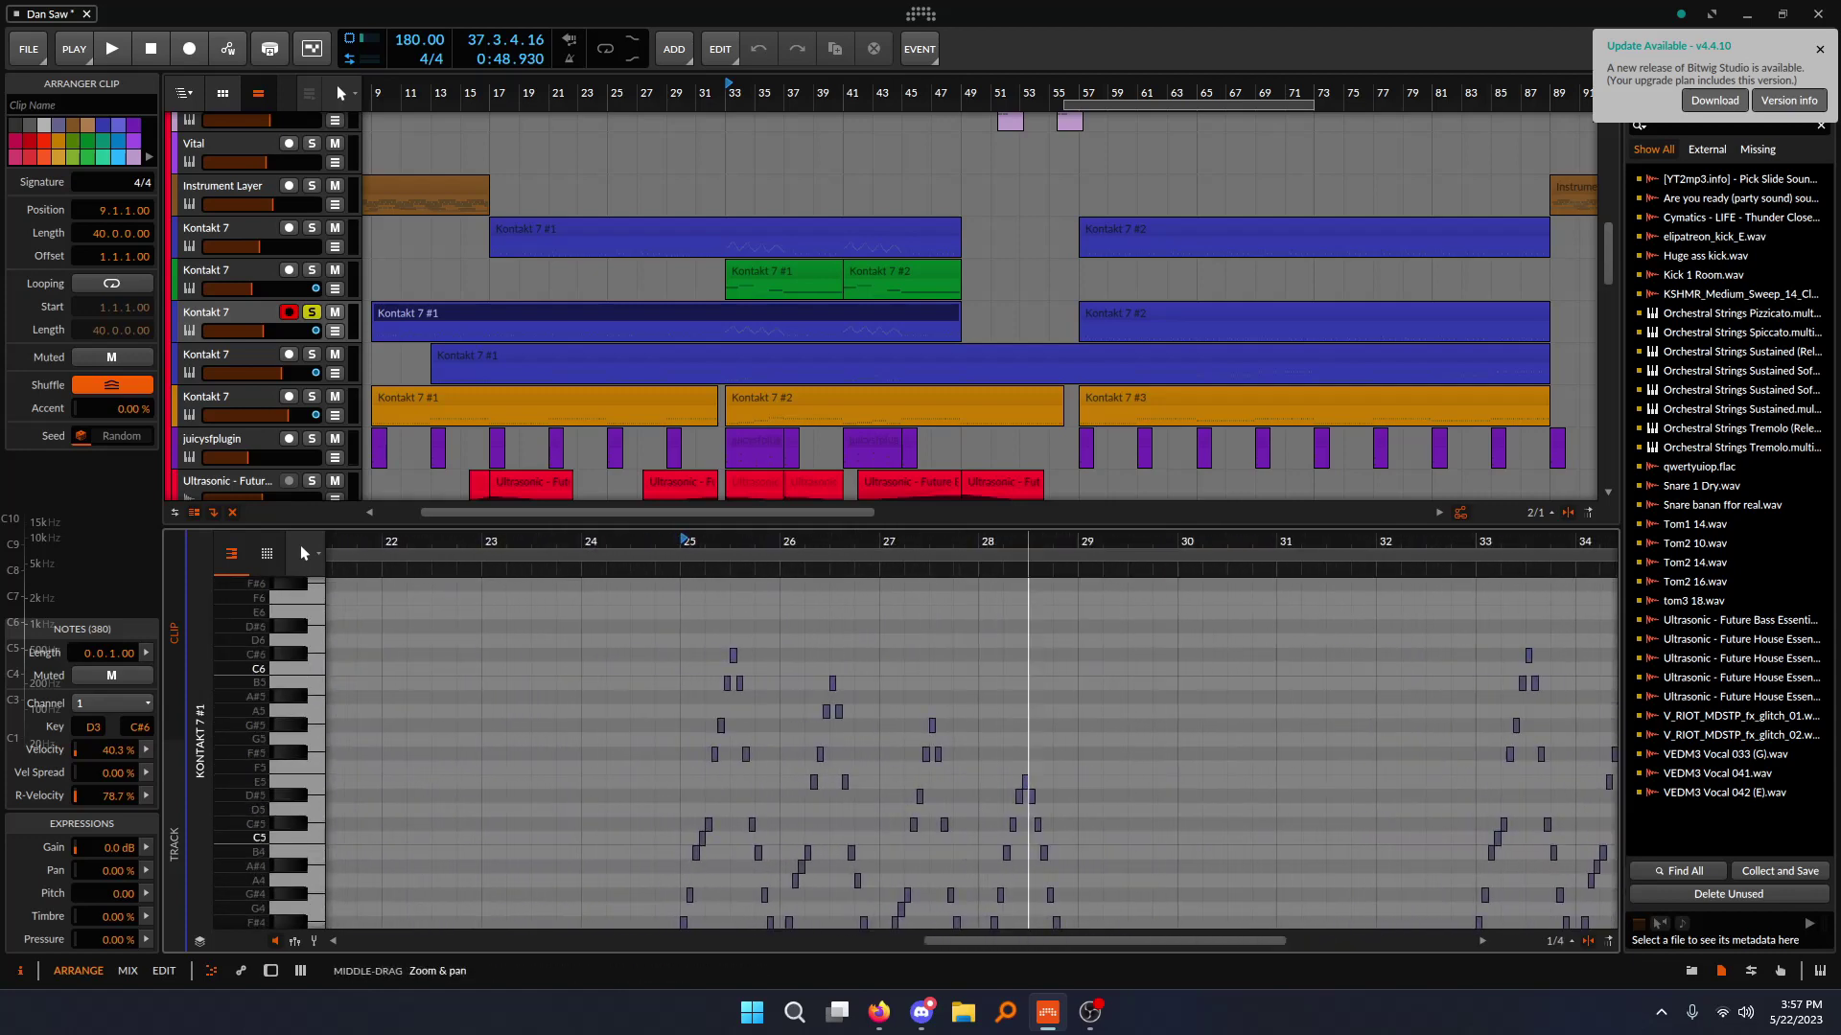
pyautogui.scroll(-3, 1024, 746)
pyautogui.scroll(3, 843, 762)
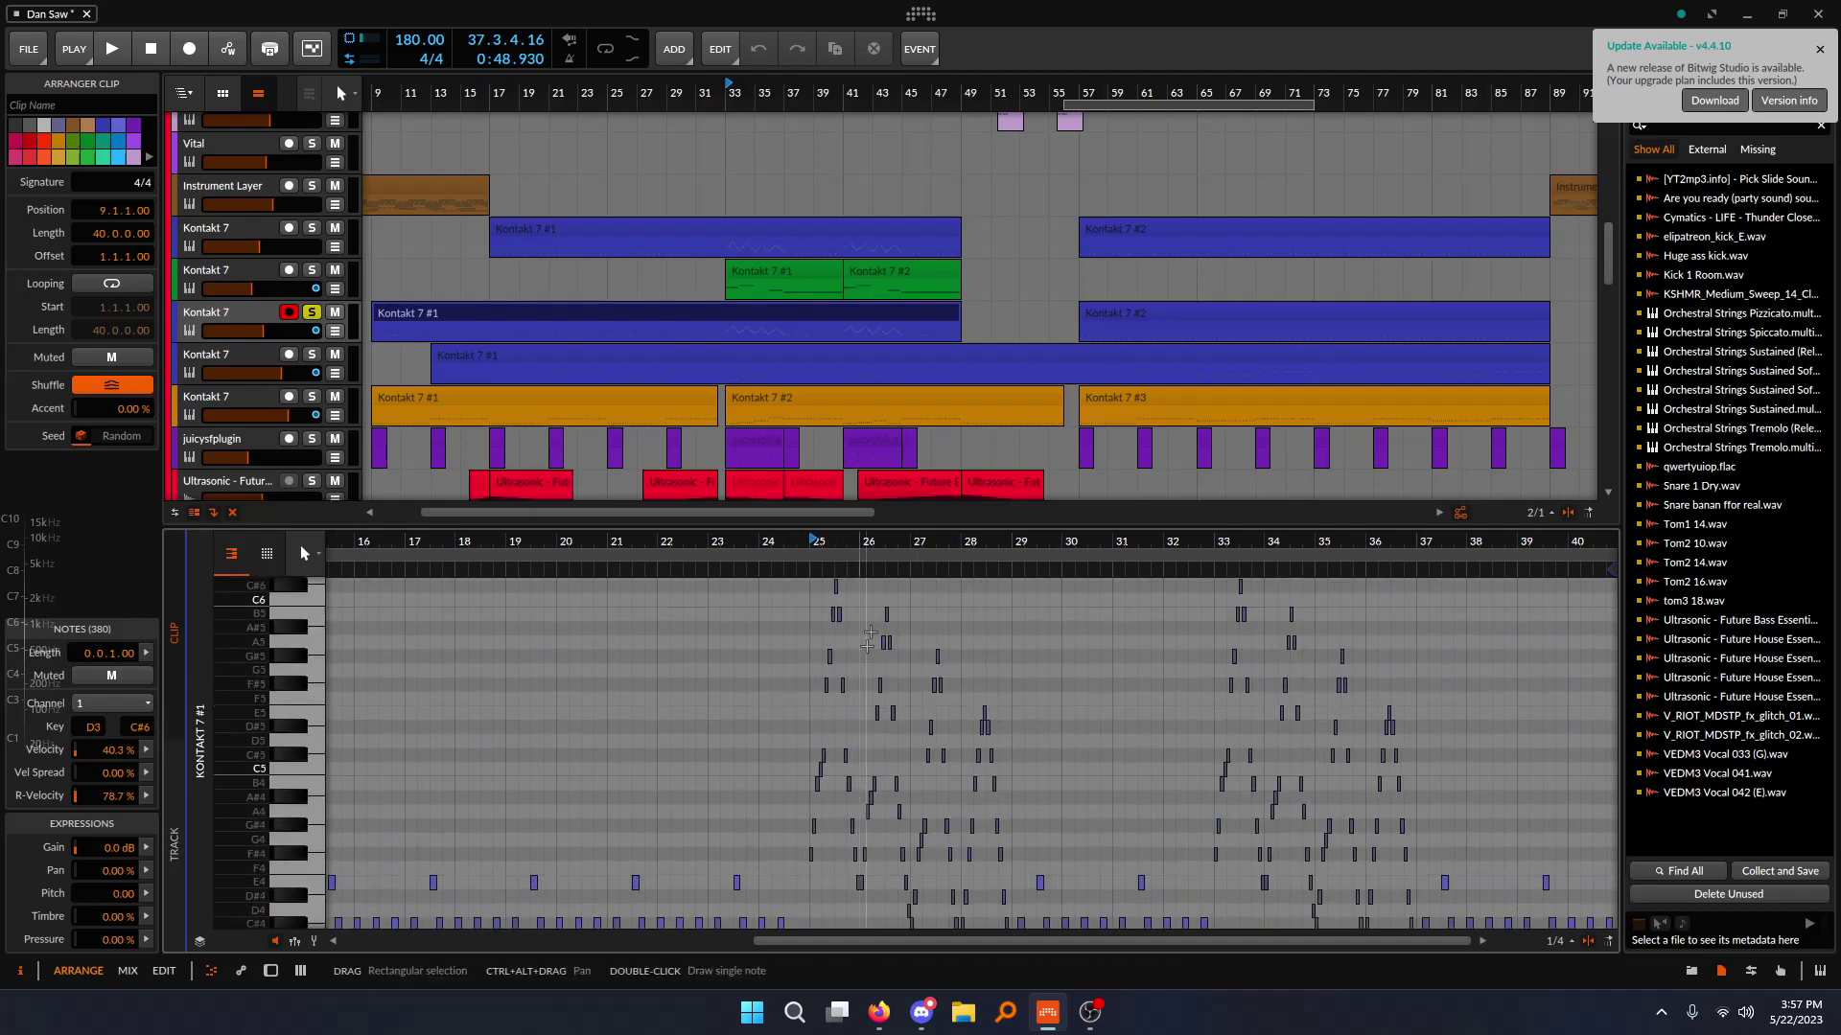
pyautogui.scroll(4, 1100, 767)
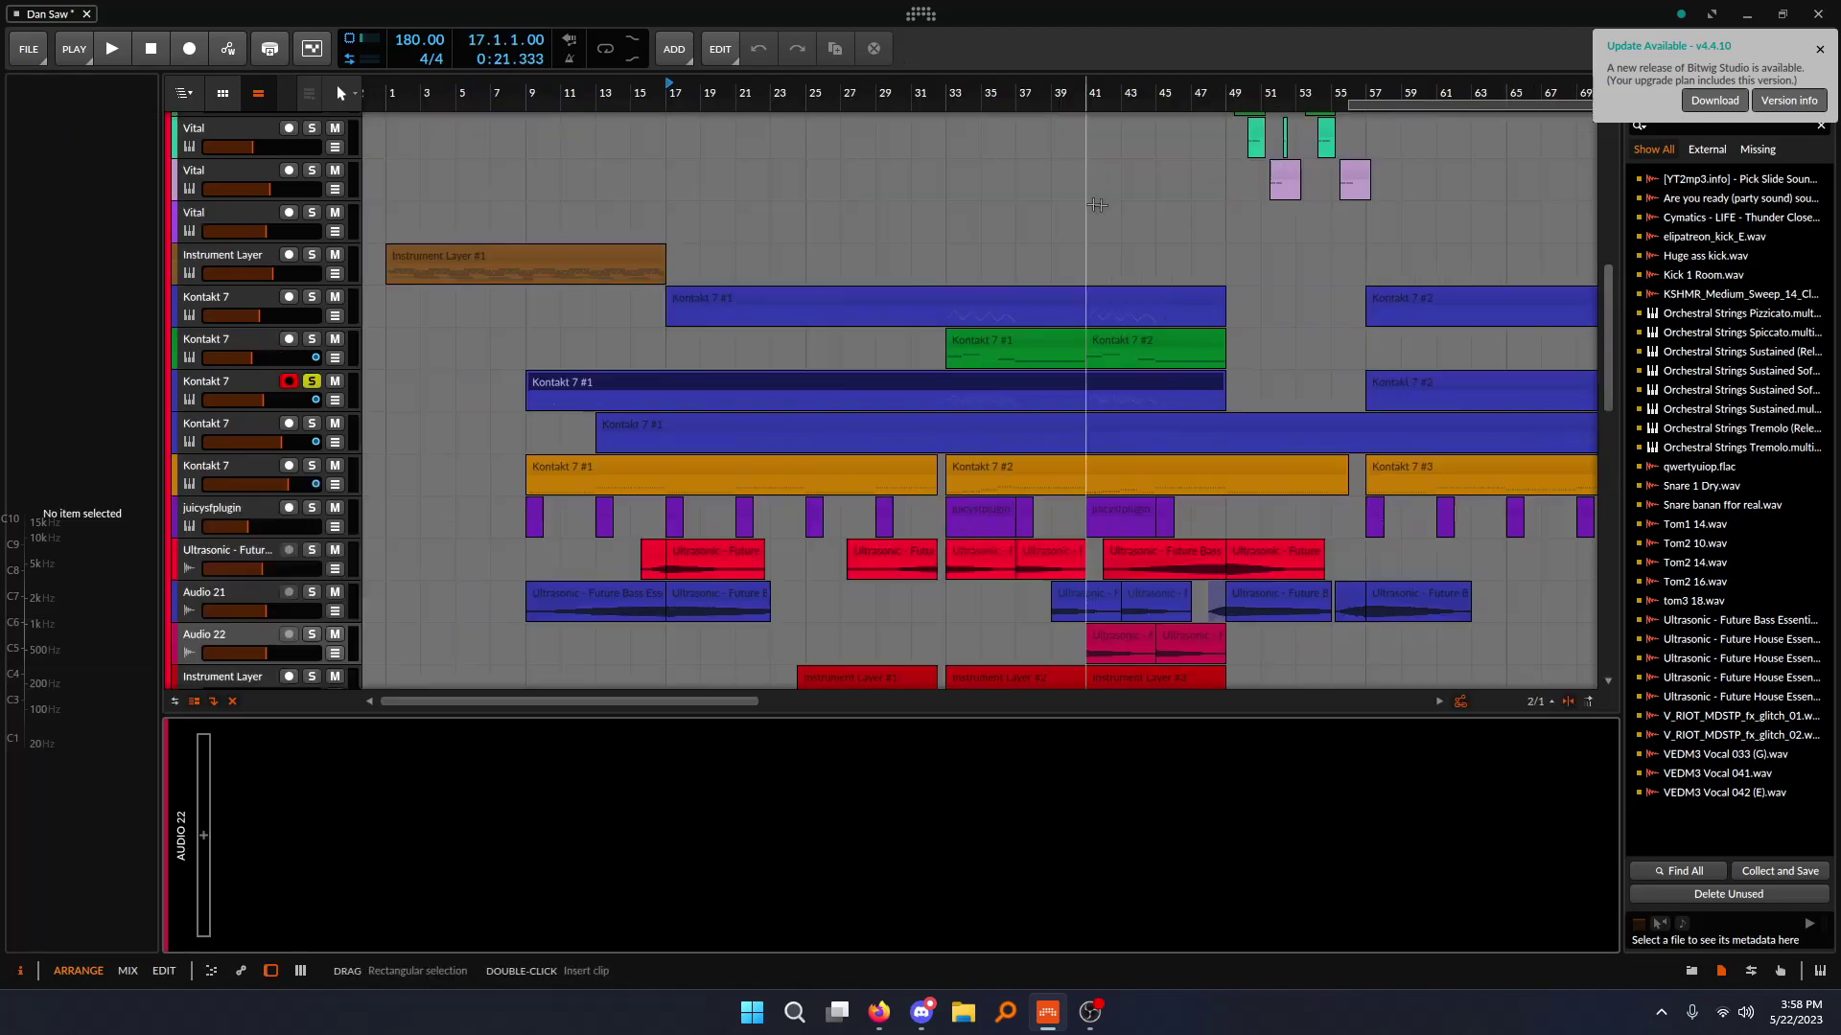
# - Solo the fourth and fifth Kontakt 7 tracks together and play the arrangement from bar 57
pyautogui.moveTo(1093, 204); pyautogui.dragTo(882, 296)
pyautogui.click(784, 99)
pyautogui.moveTo(1007, 297); pyautogui.dragTo(848, 373)
pyautogui.click(1063, 86)
pyautogui.moveTo(1063, 86); pyautogui.dragTo(926, 384)
pyautogui.scroll(-3, 924, 384)
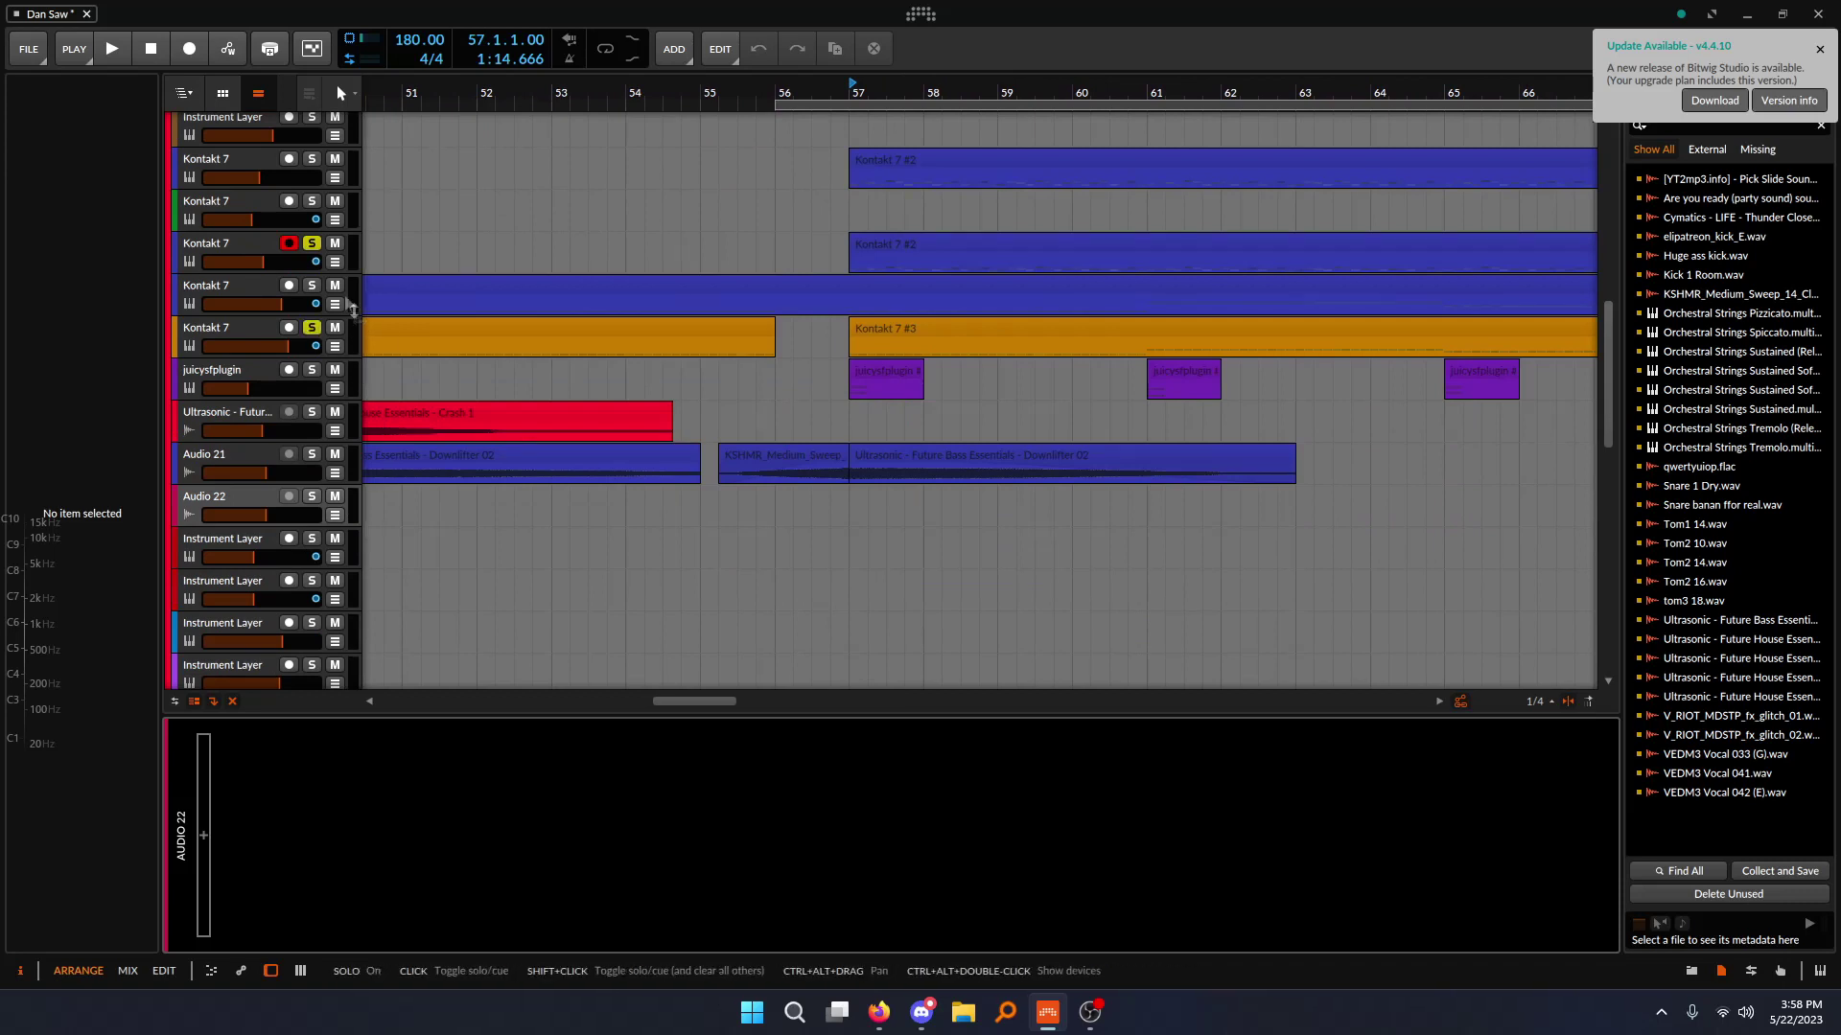
pyautogui.click(311, 284)
pyautogui.press('space')
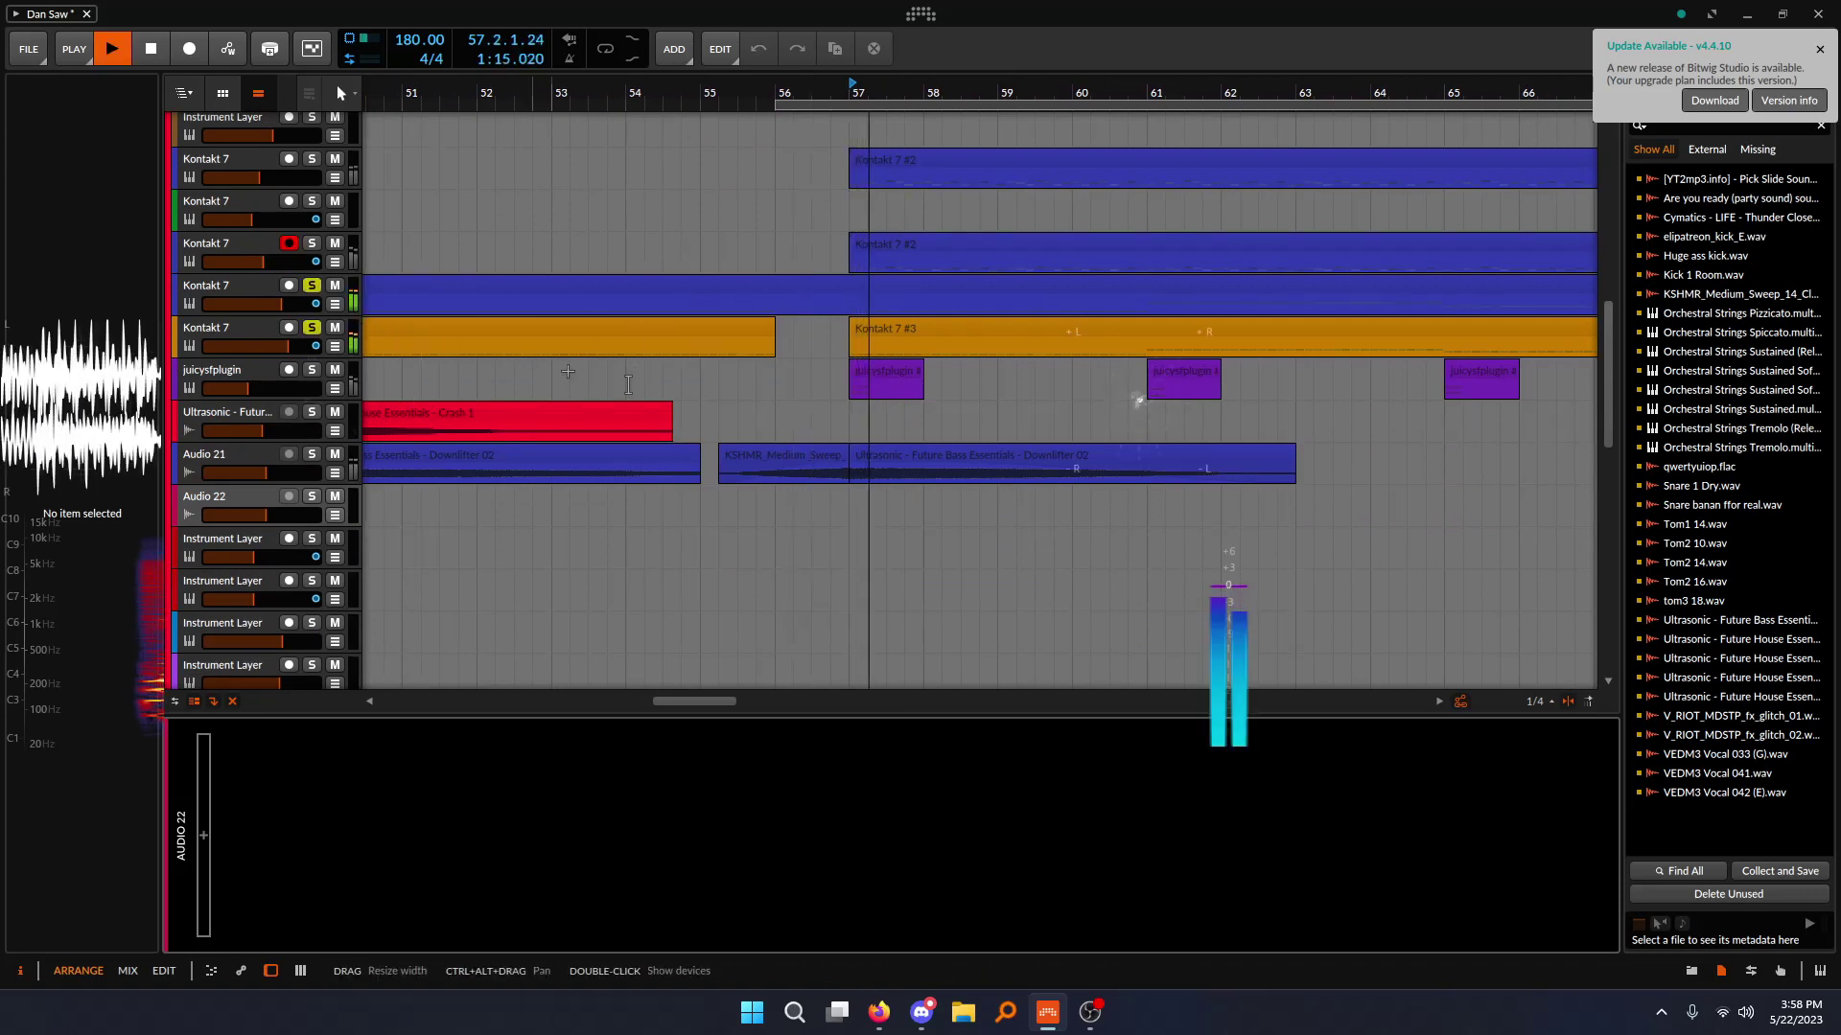
pyautogui.moveTo(990, 411); pyautogui.dragTo(798, 410)
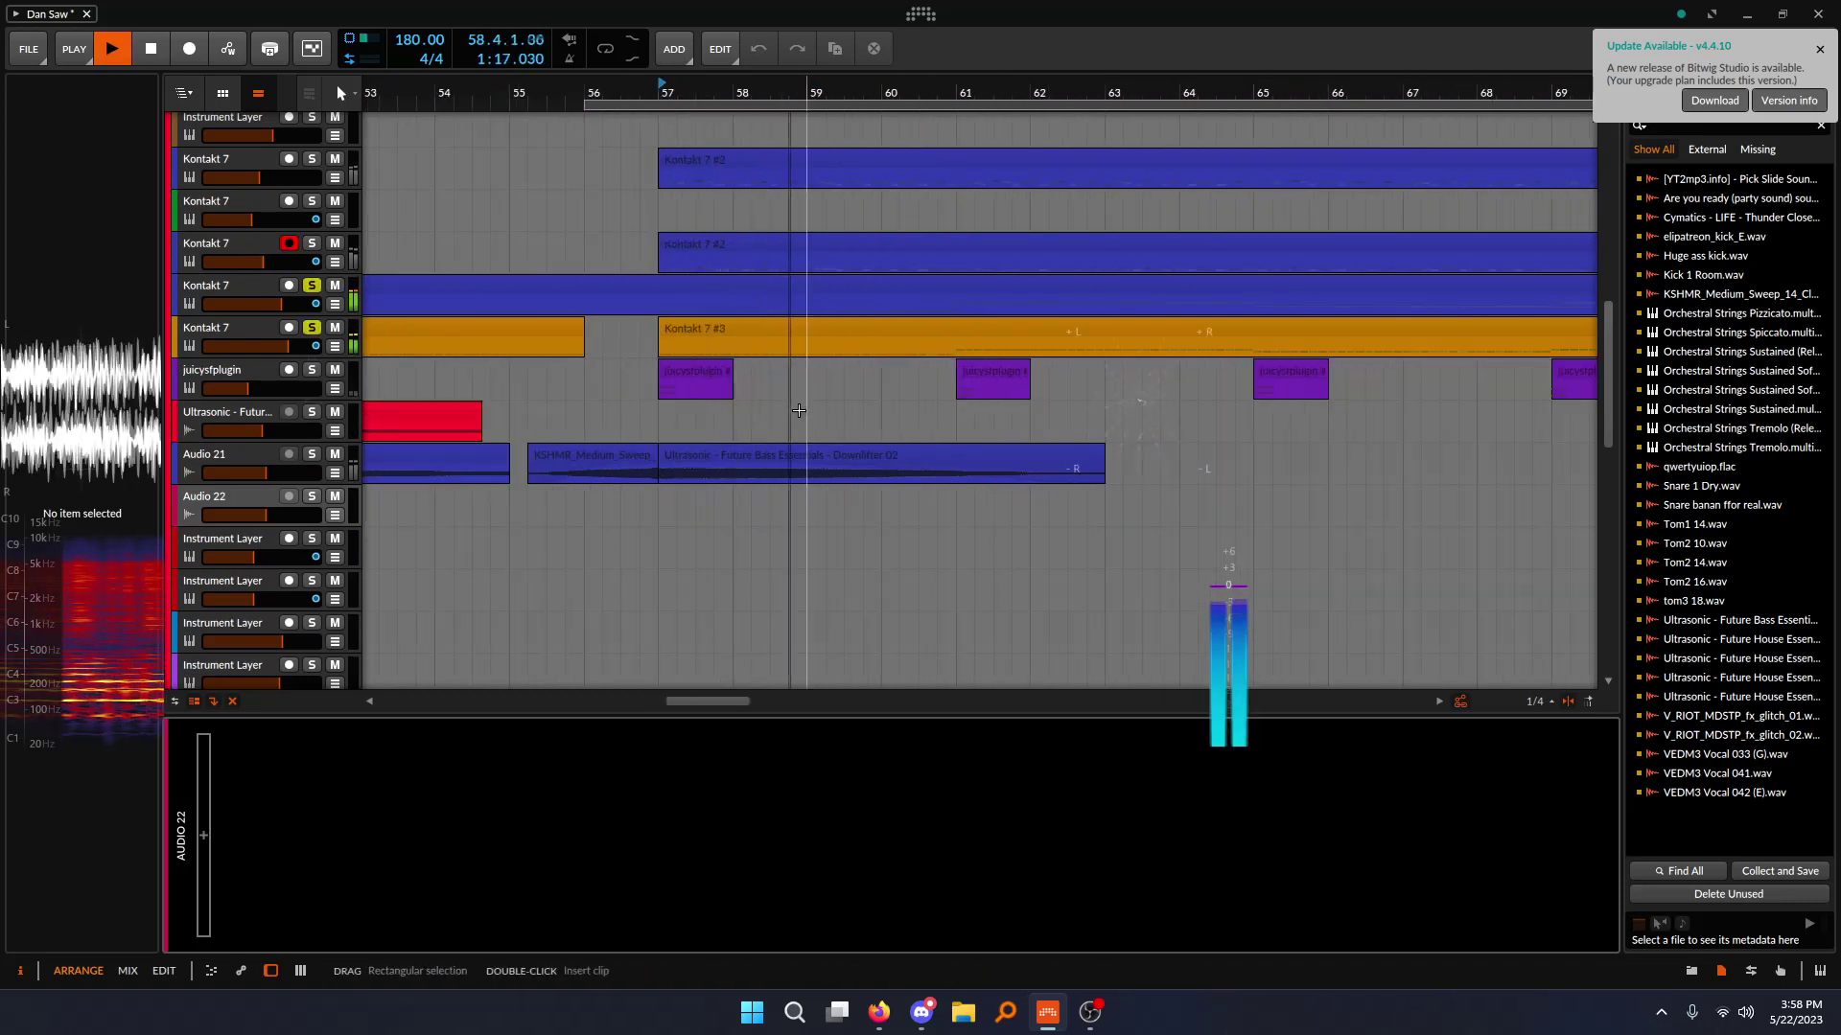
pyautogui.hscroll(2, 927, 408)
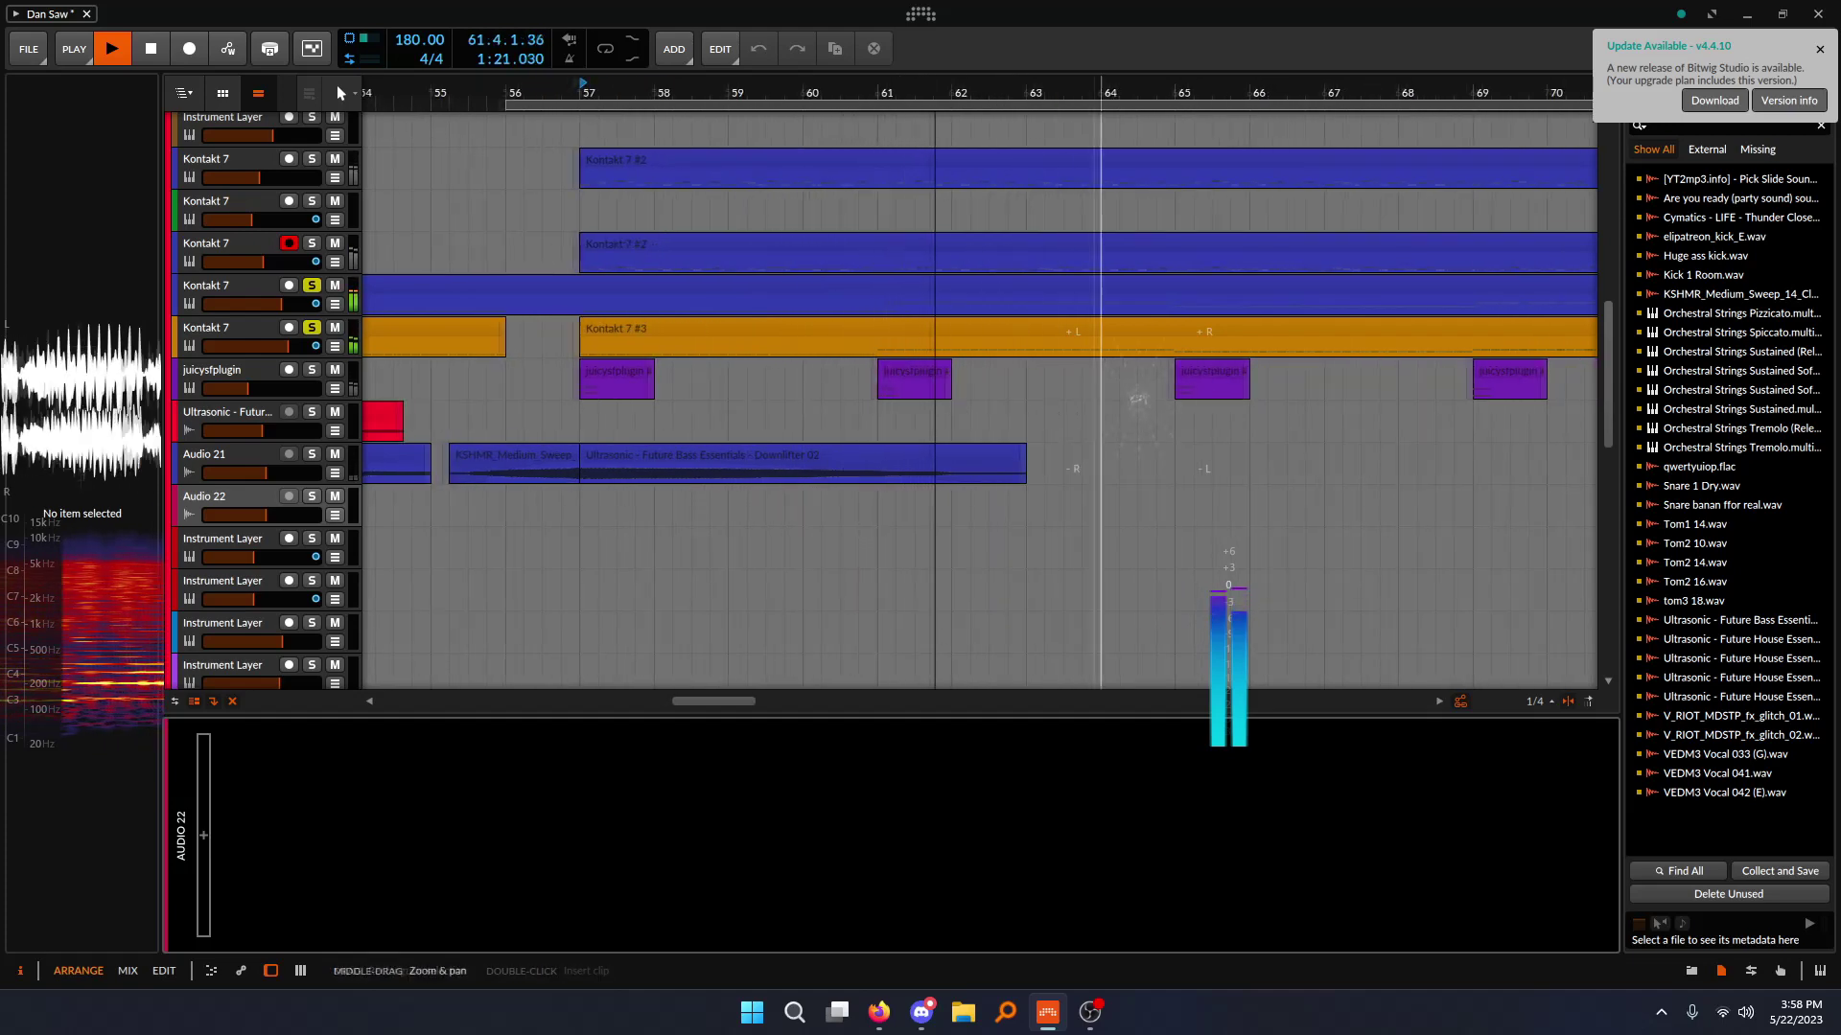
pyautogui.hscroll(3, 1024, 415)
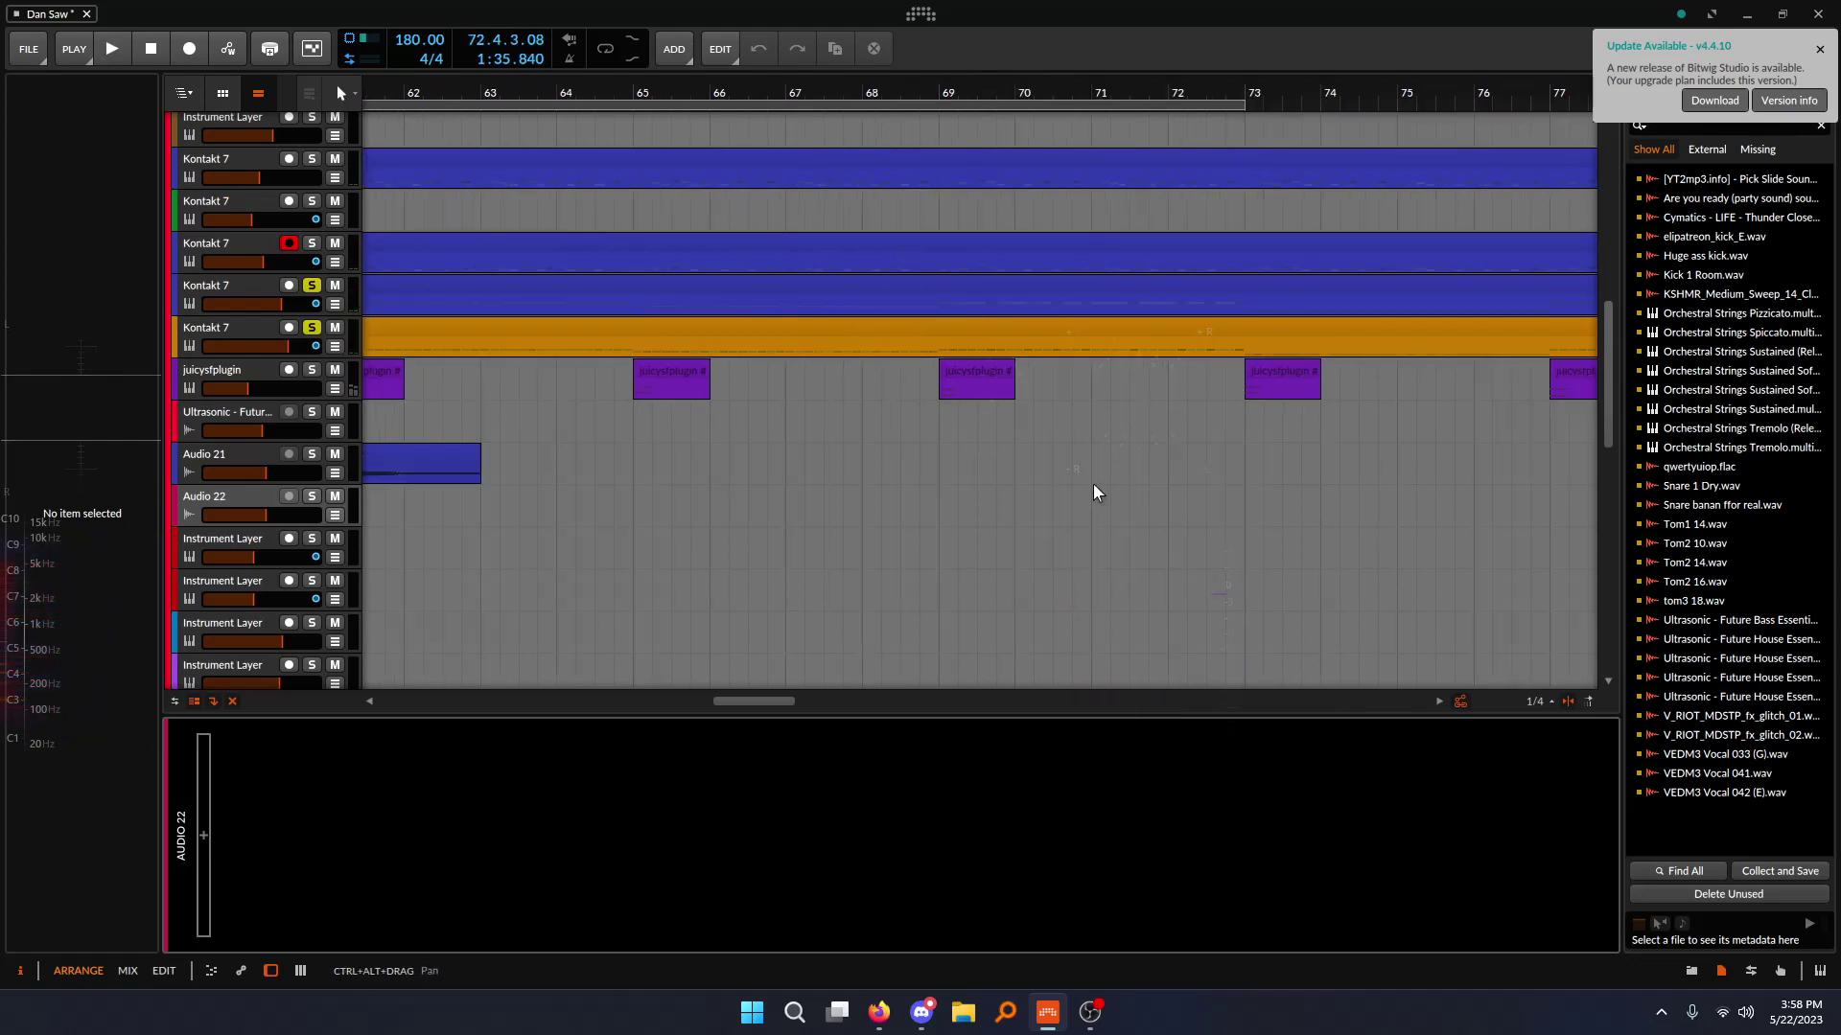
# - Return to the first Kontakt 7 track's clip at bar 17 and open that track's Kontakt 7 plug-in window
pyautogui.scroll(-3, 1131, 486)
pyautogui.scroll(3, 978, 583)
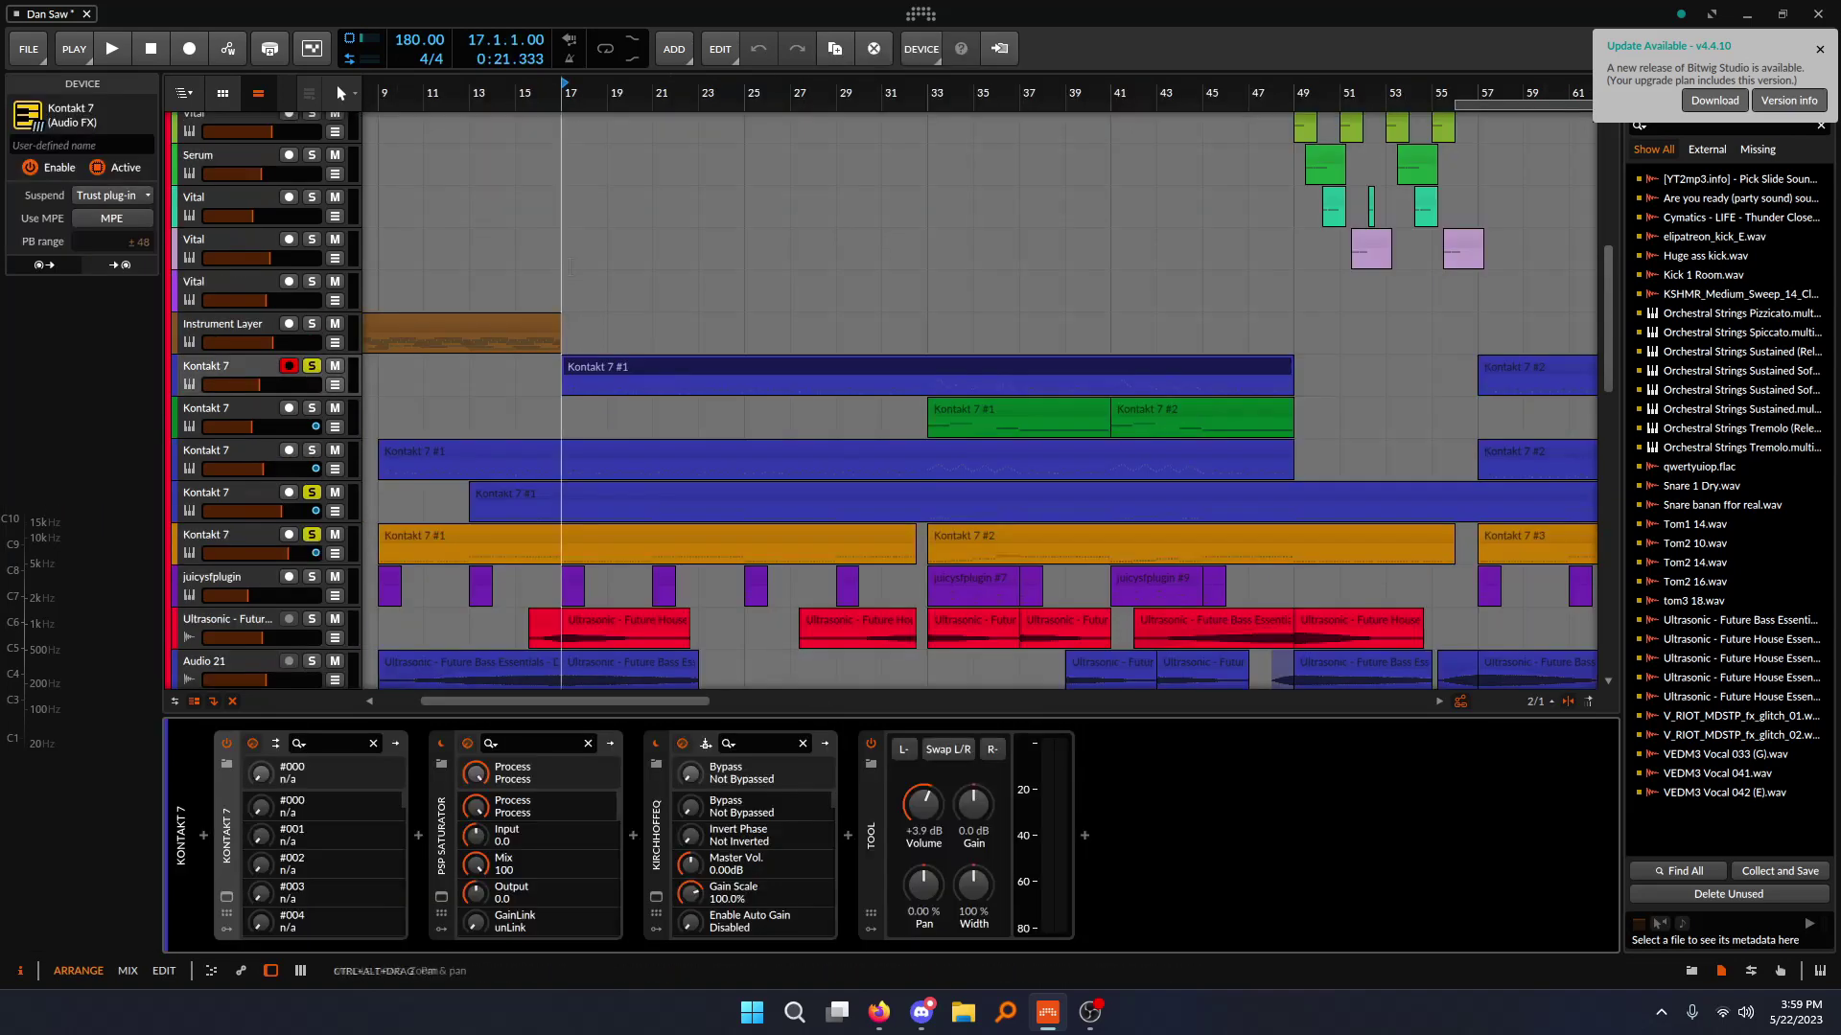
pyautogui.scroll(4, 624, 233)
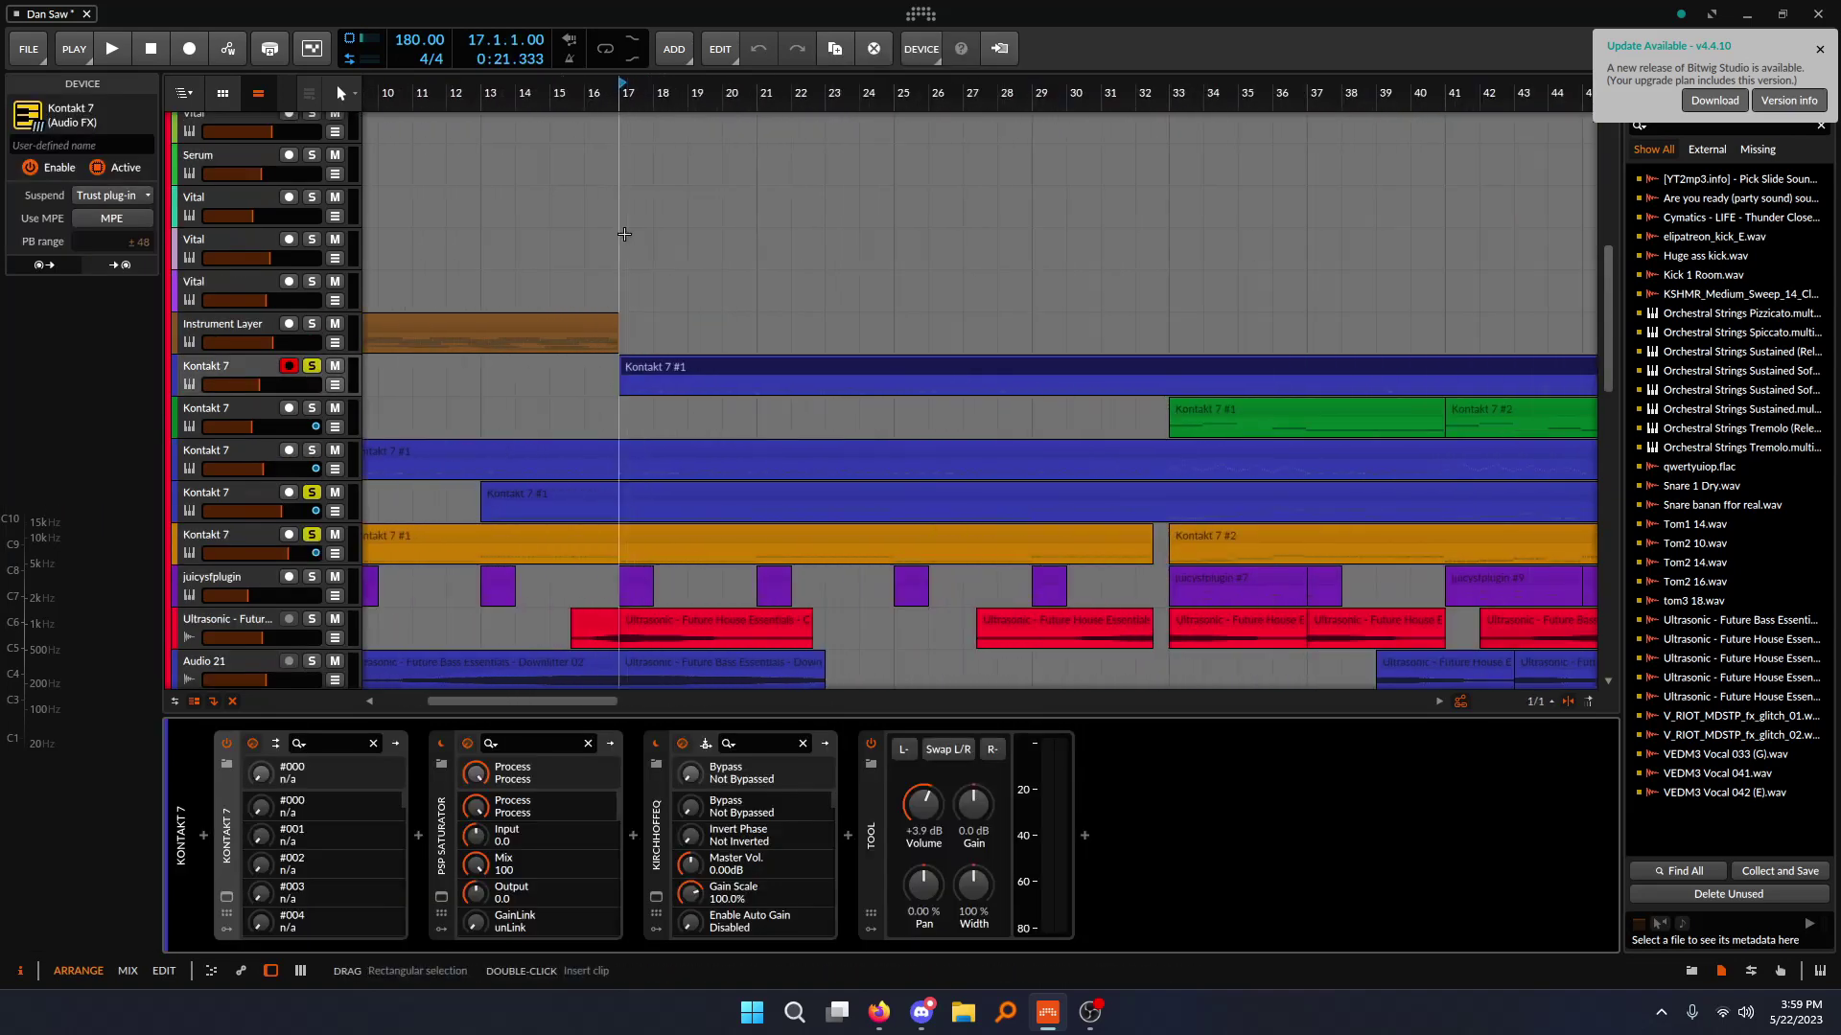
pyautogui.click(226, 896)
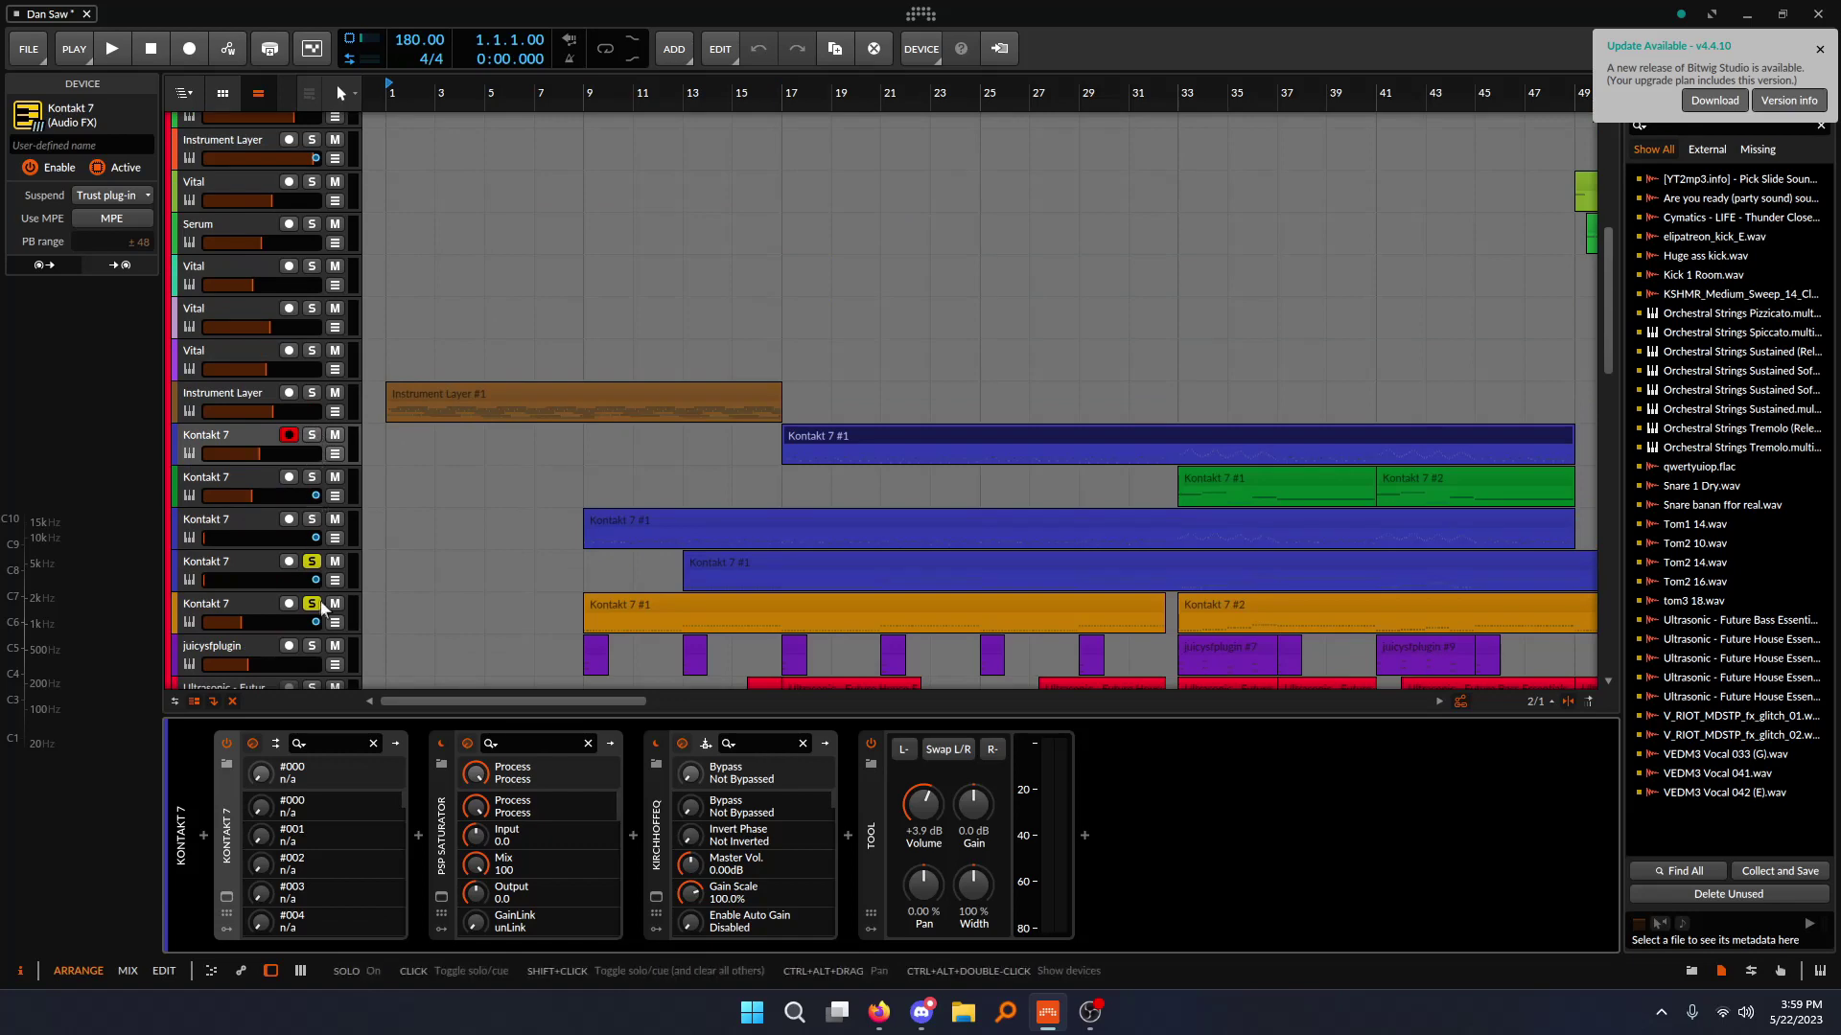
# - Solo the Instrument Layer track, open its Instrument Layer #1 clip in the note editor and play from bar 1
pyautogui.click(312, 393)
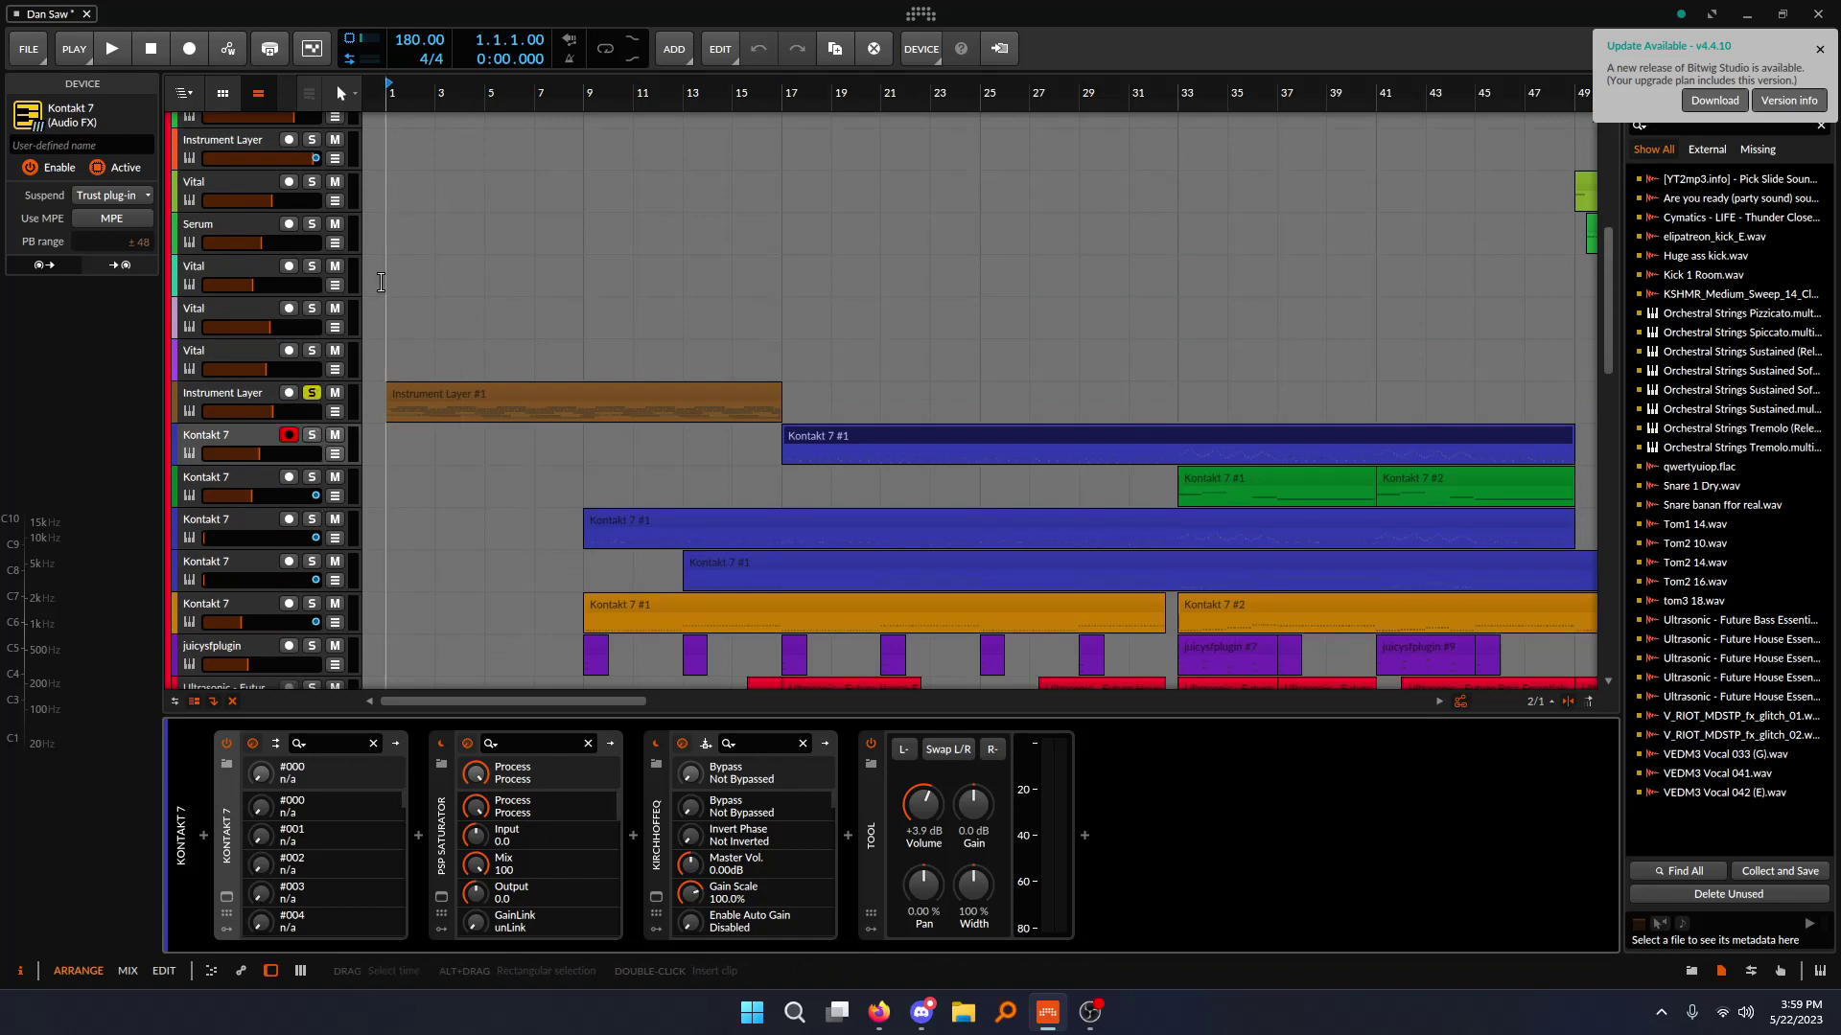
pyautogui.scroll(4, 383, 283)
pyautogui.doubleClick(410, 386)
pyautogui.scroll(-5, 581, 323)
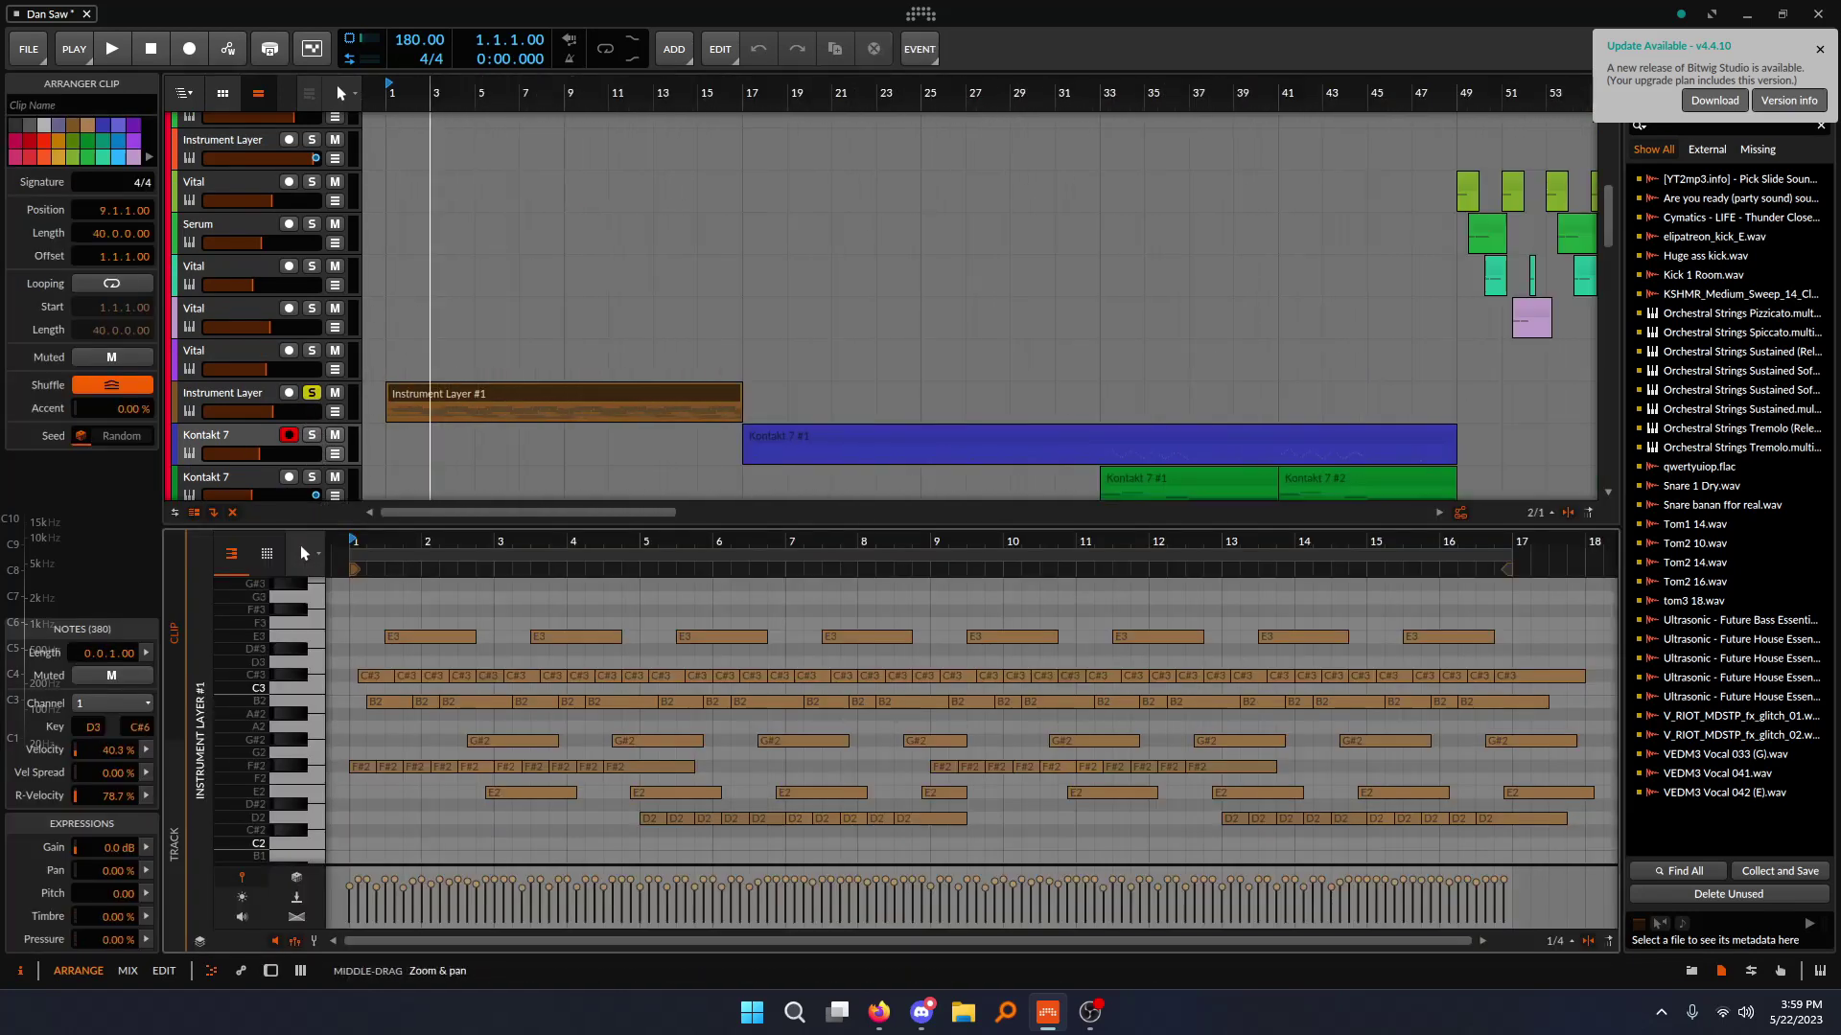
pyautogui.scroll(3, 402, 289)
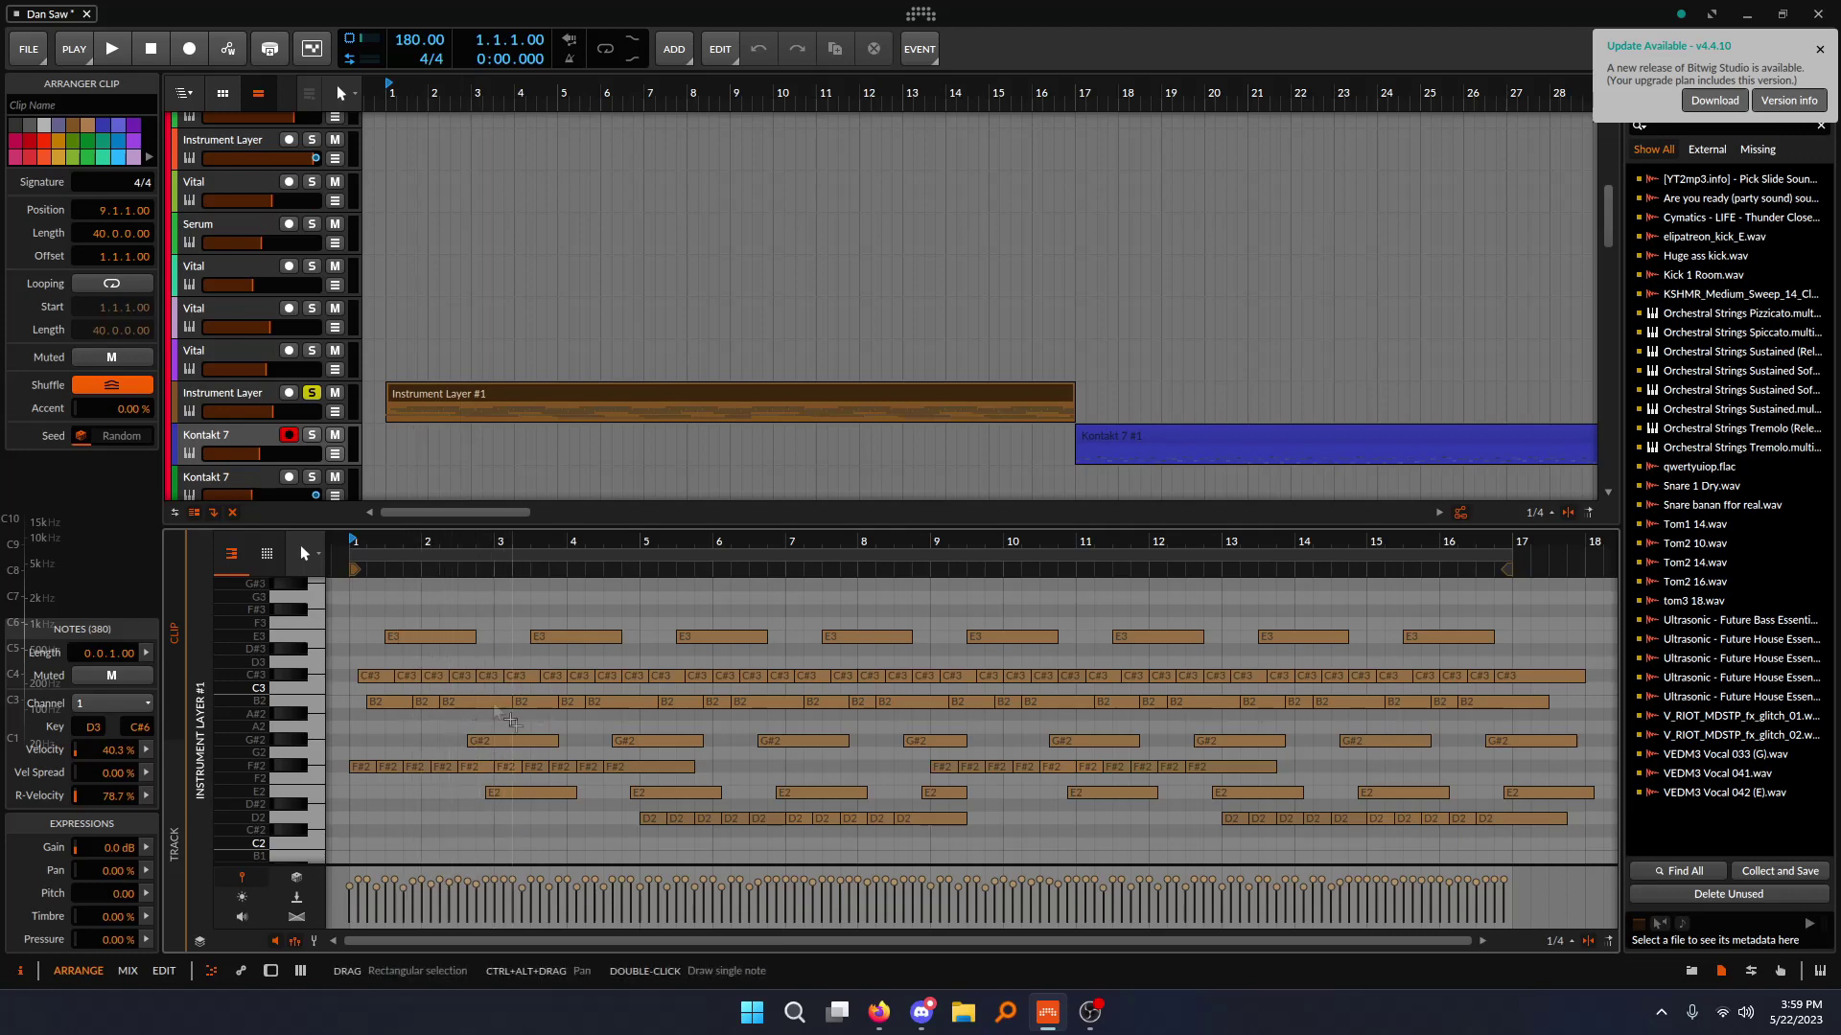
pyautogui.scroll(2, 392, 342)
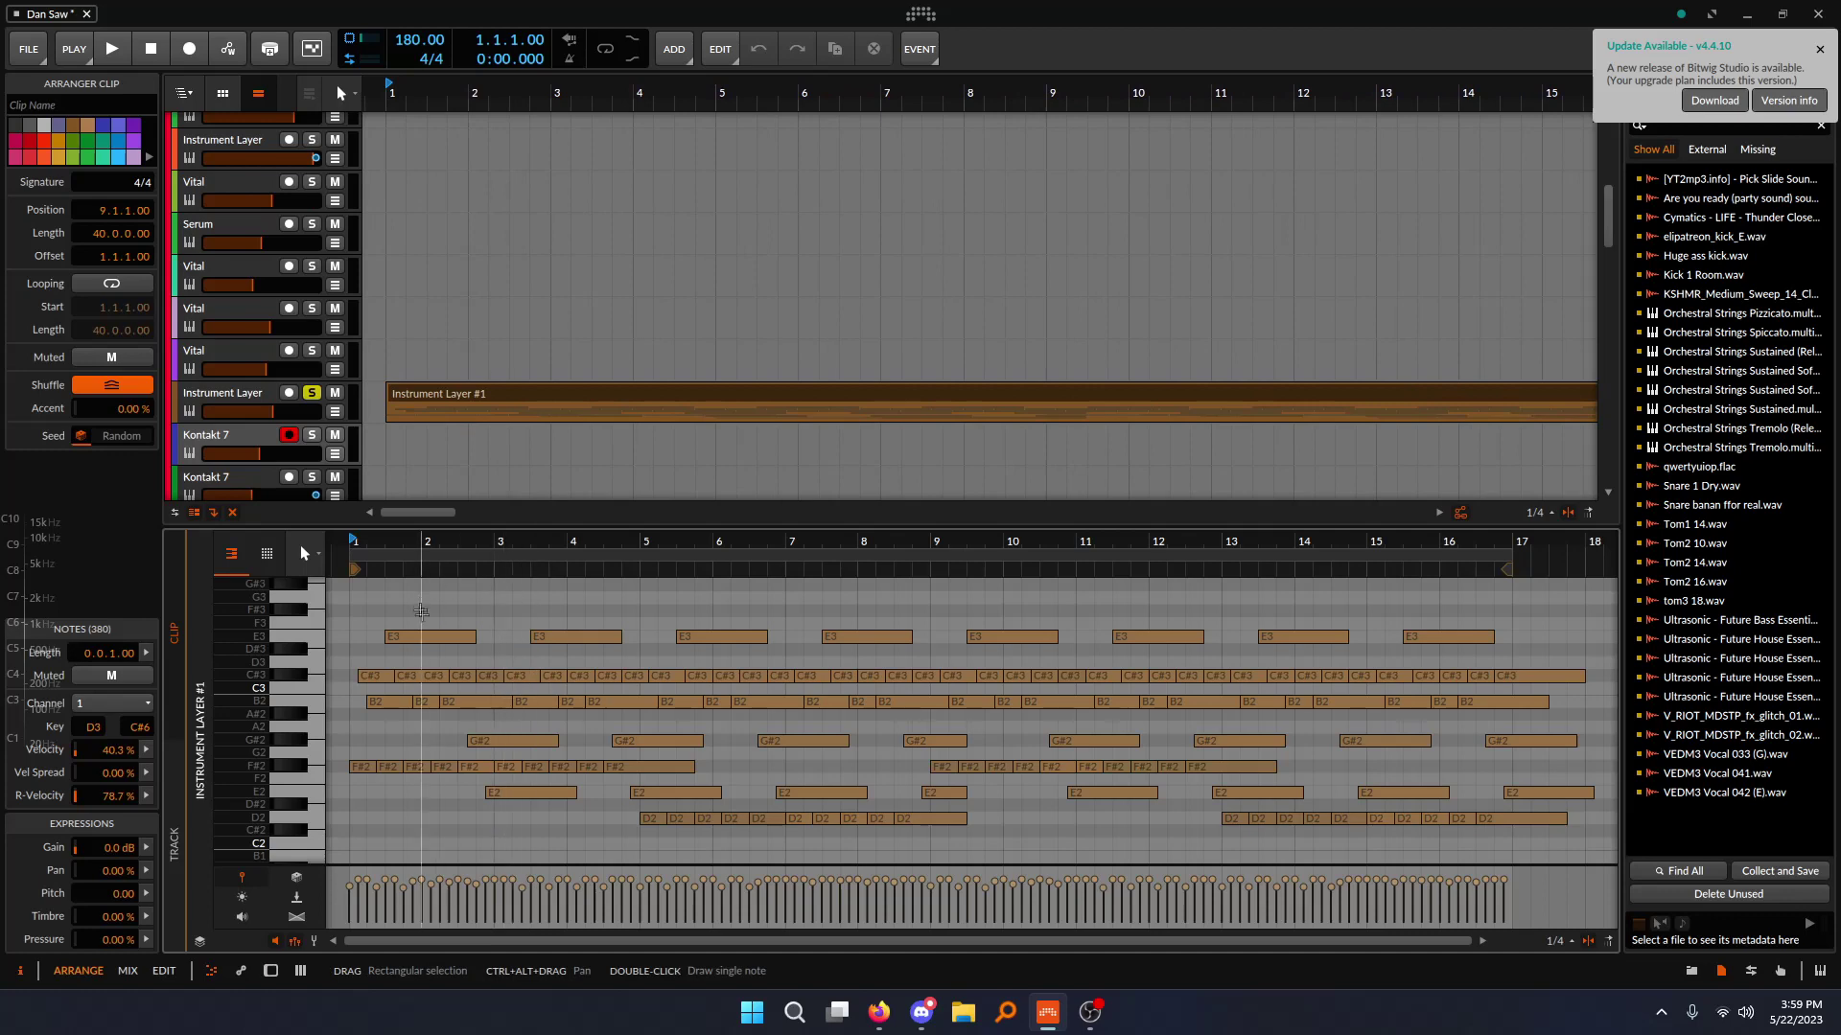
pyautogui.press('space')
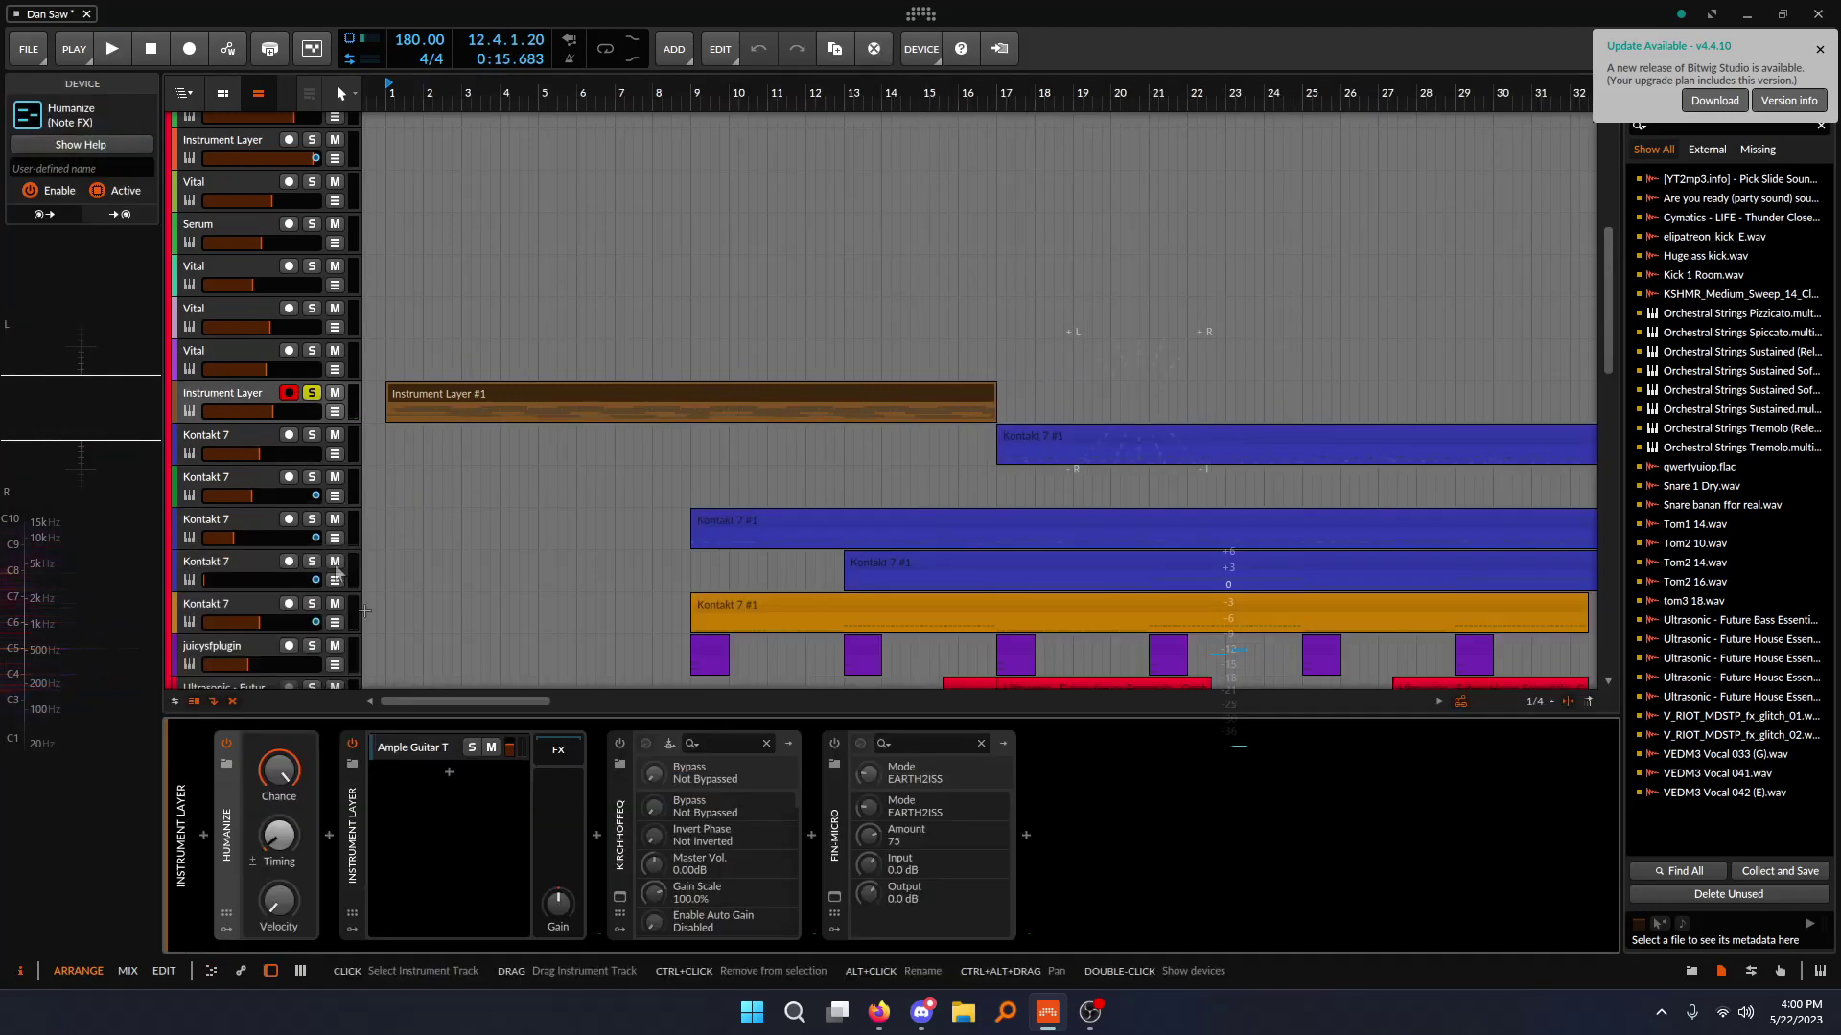
# - Show the Ample Guitar T layer's device chain and look through its devices
pyautogui.click(401, 747)
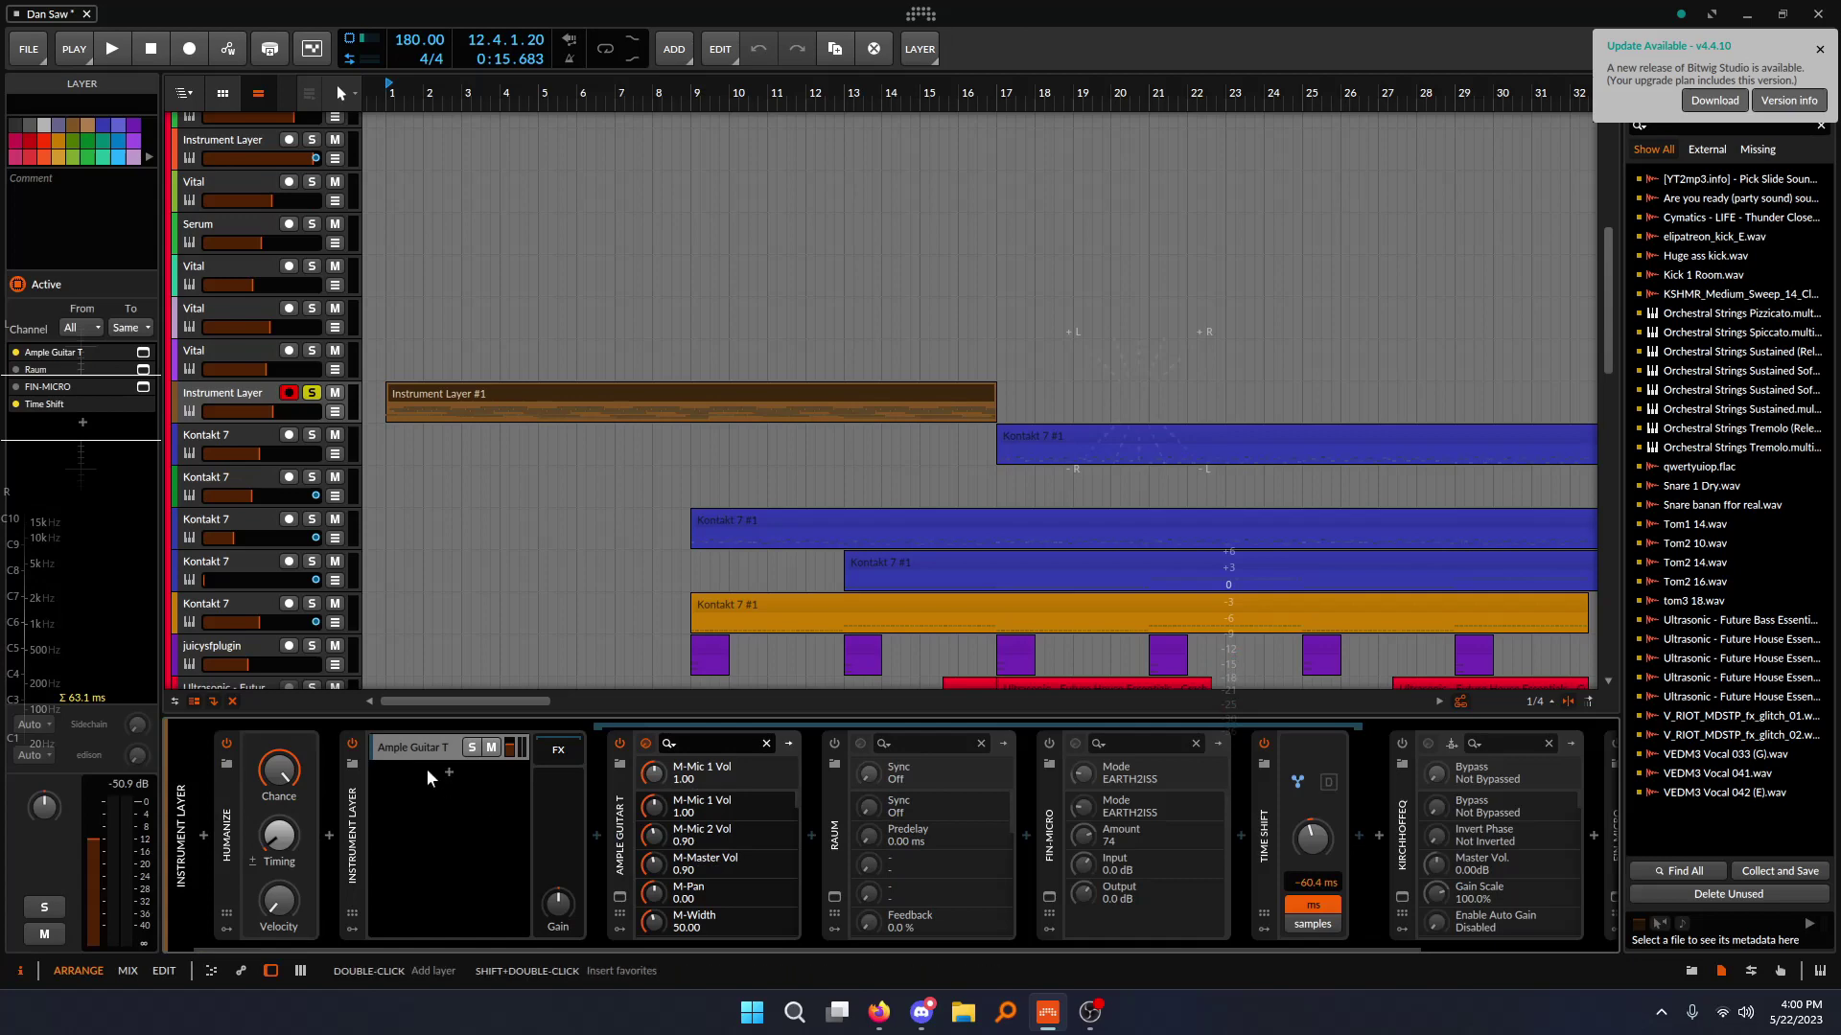
pyautogui.hscroll(3, 1392, 899)
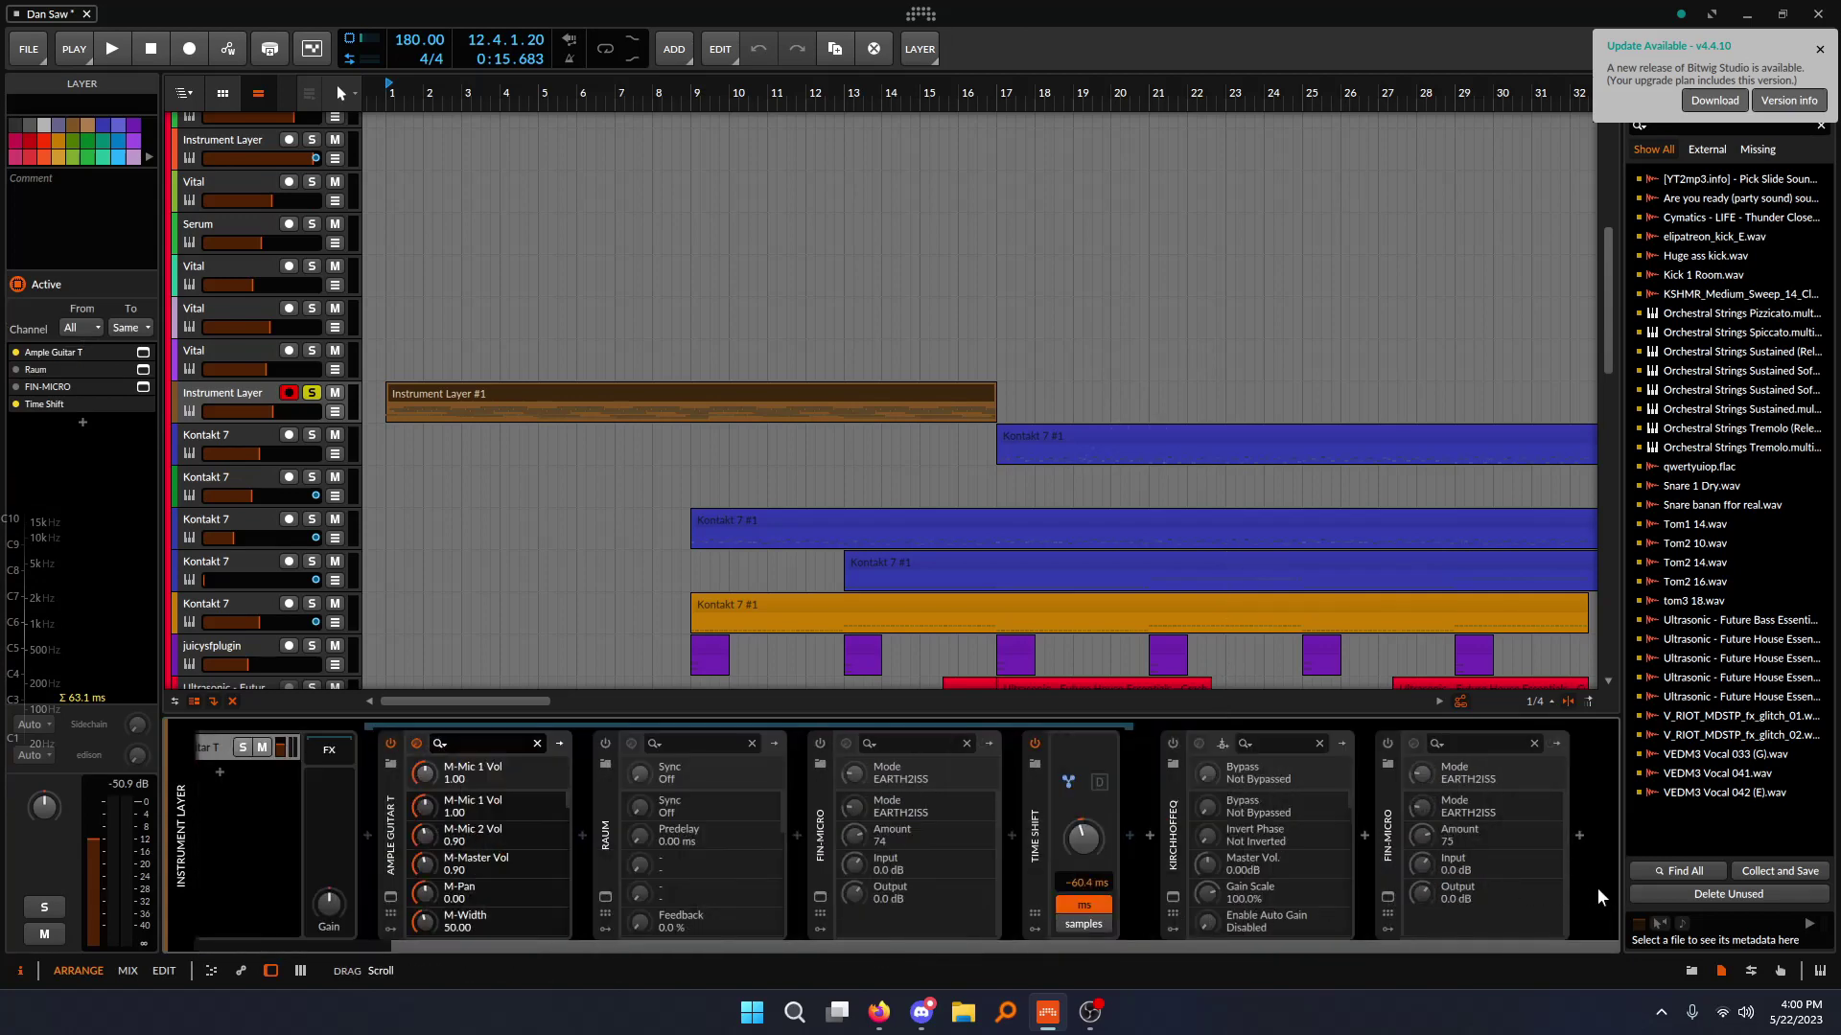
pyautogui.hscroll(-3, 959, 891)
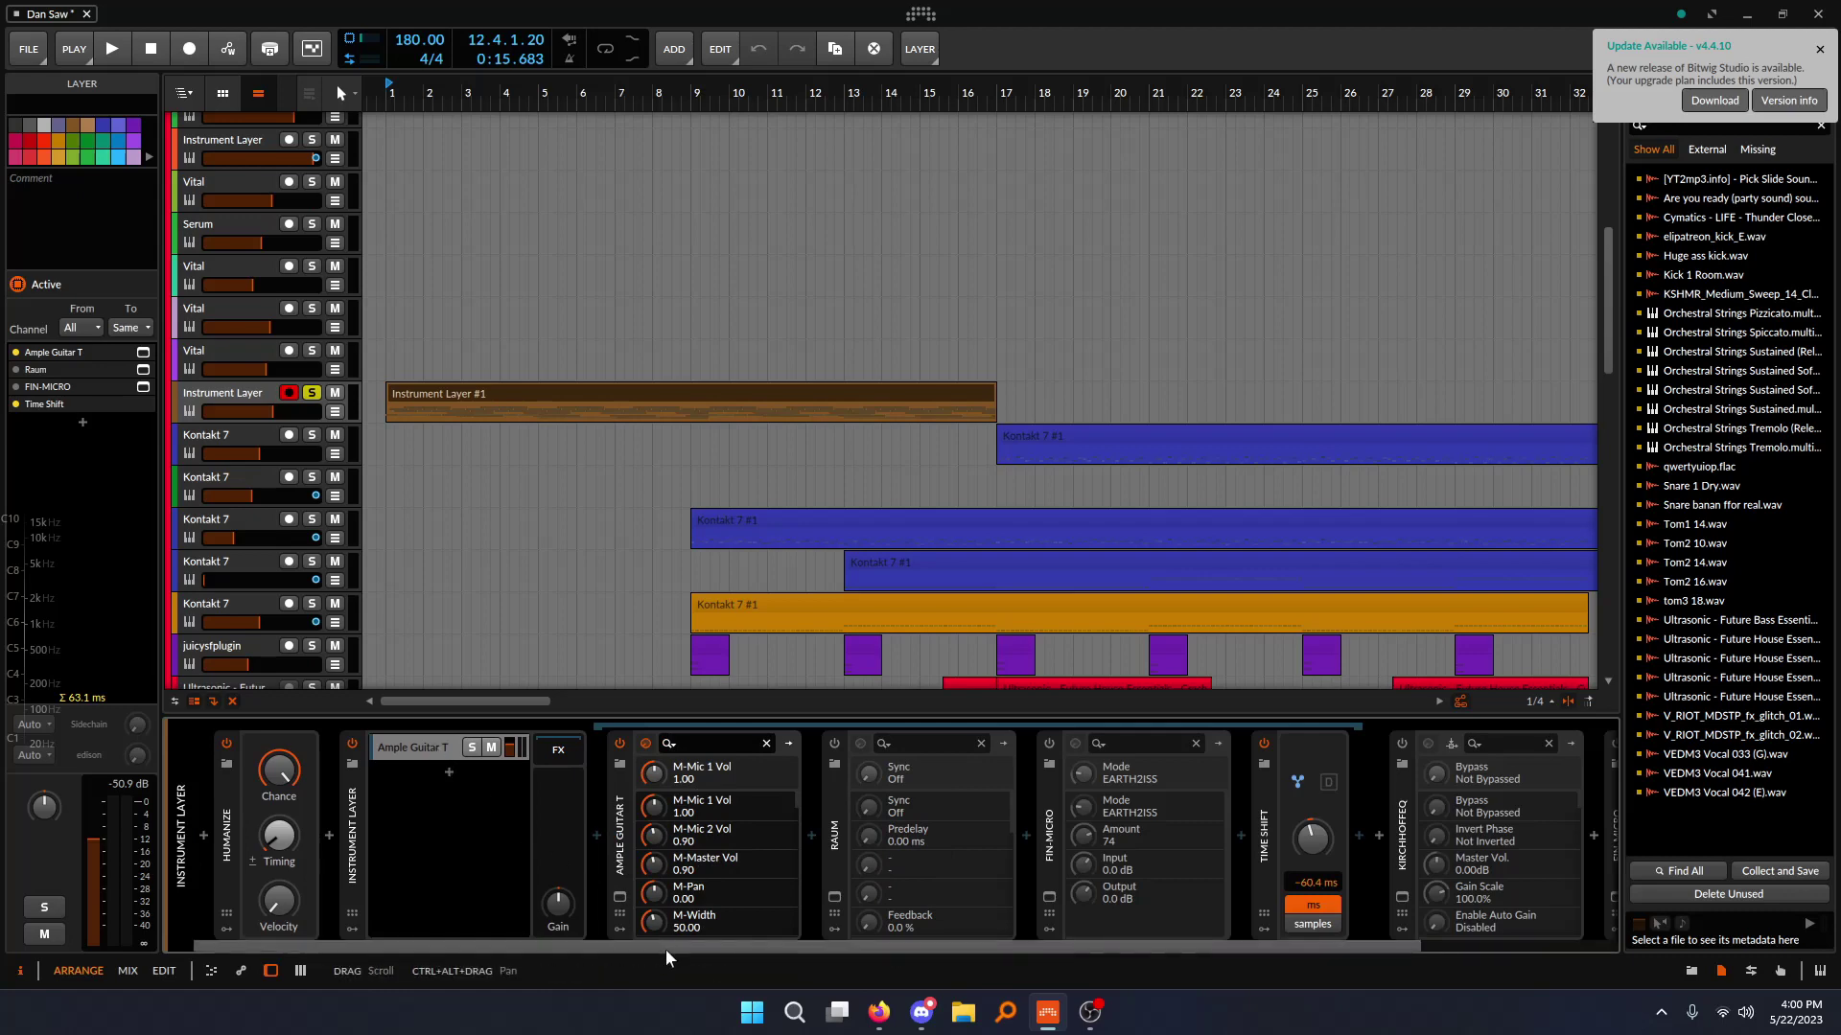
# - View the Ample Guitar T plug-in window, close it, and open the Instrument Layer #1 clip's notes
pyautogui.moveTo(652, 946); pyautogui.dragTo(519, 963)
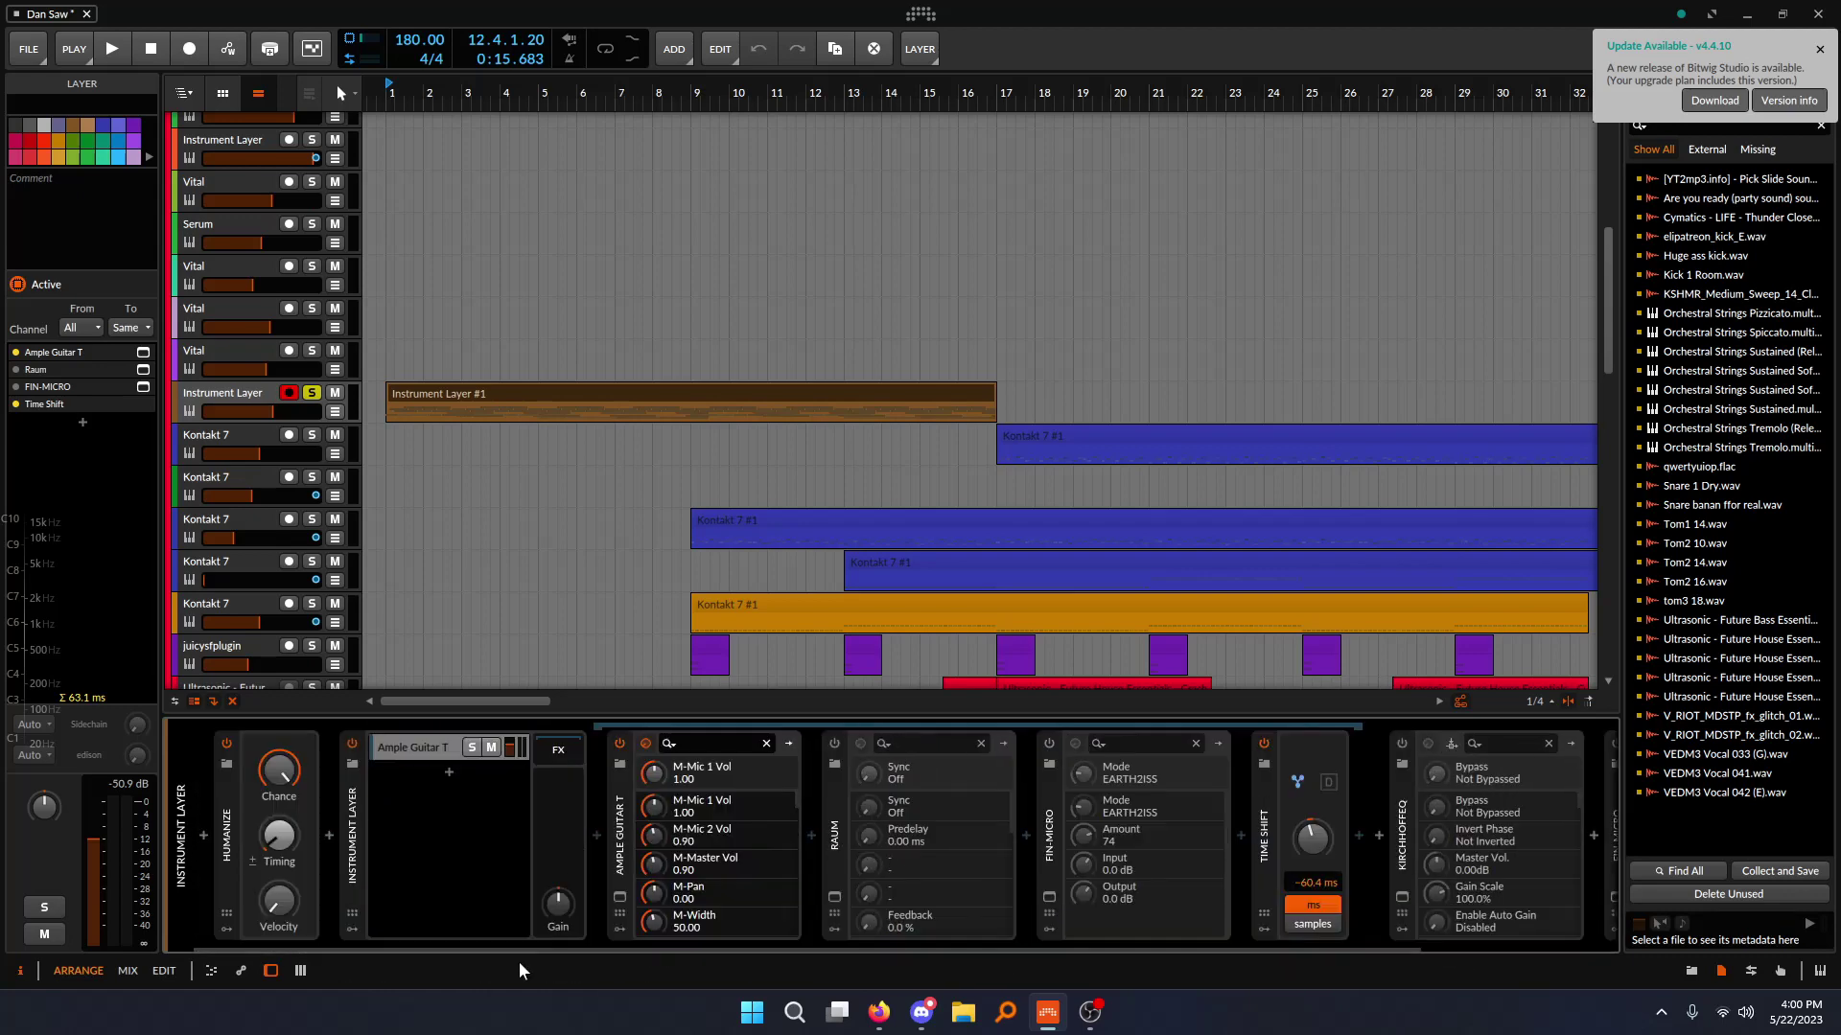
pyautogui.click(619, 896)
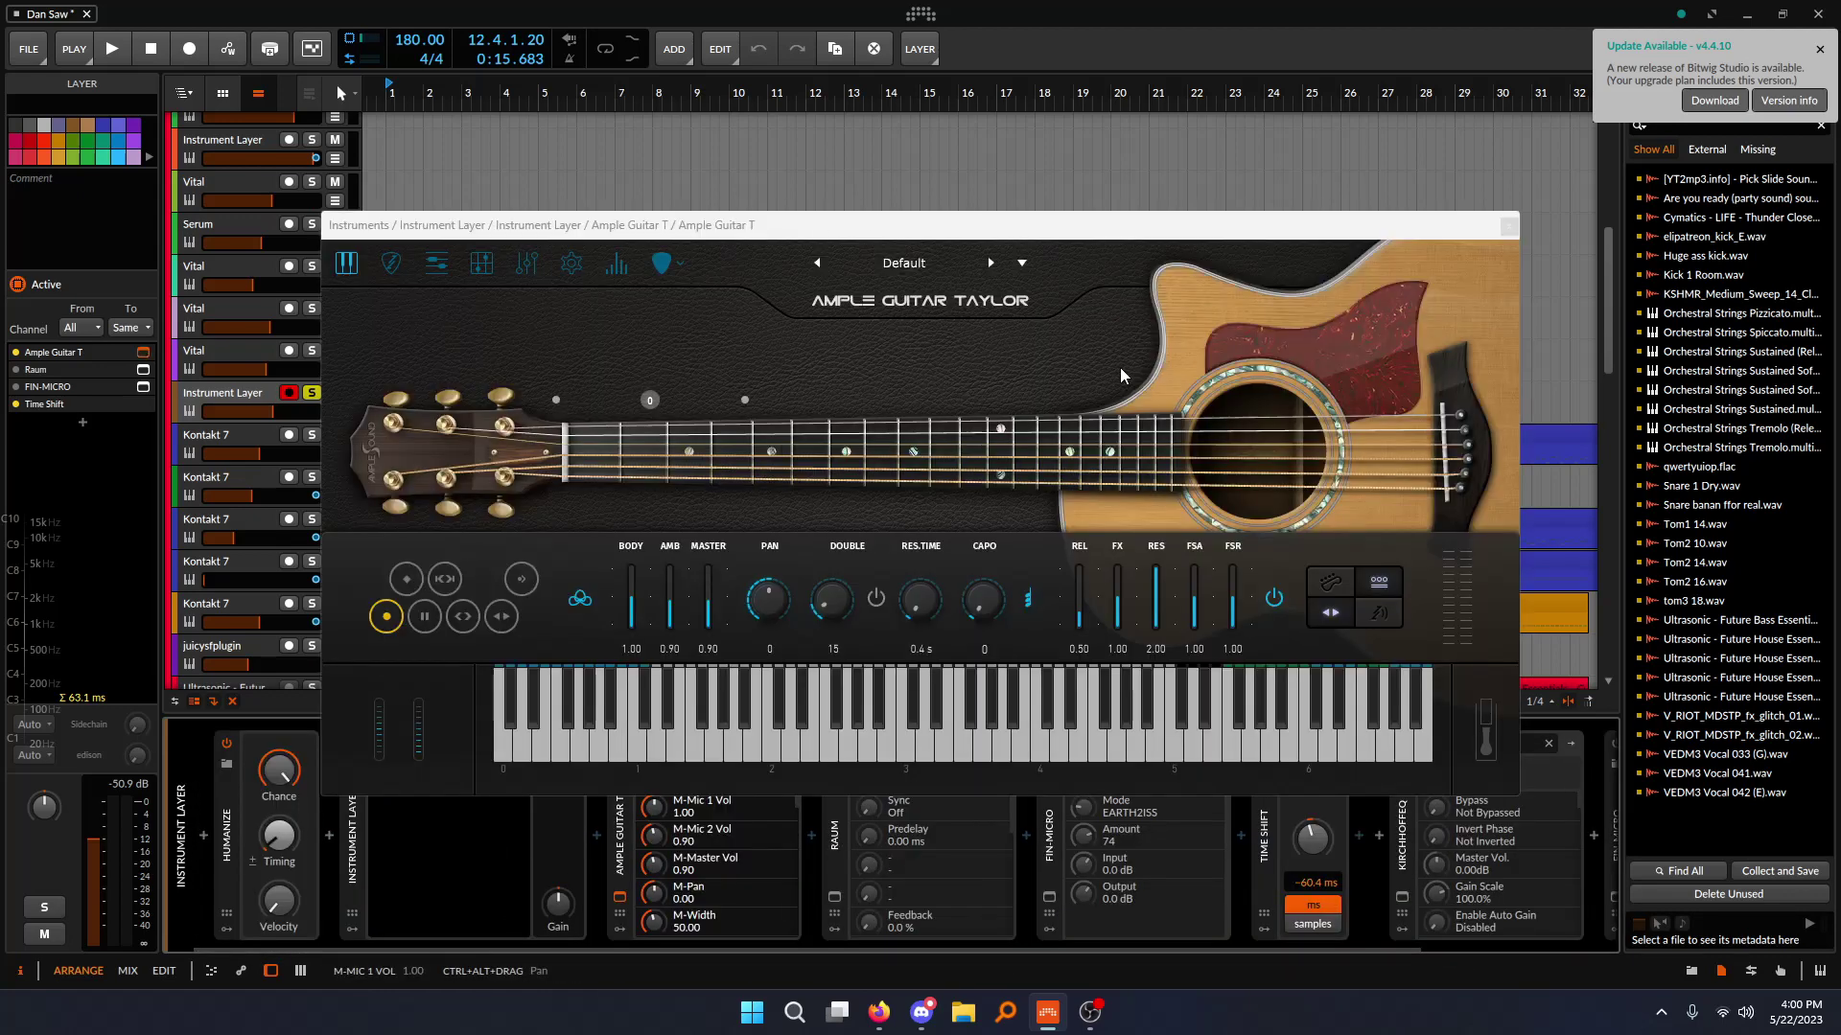
pyautogui.click(1508, 226)
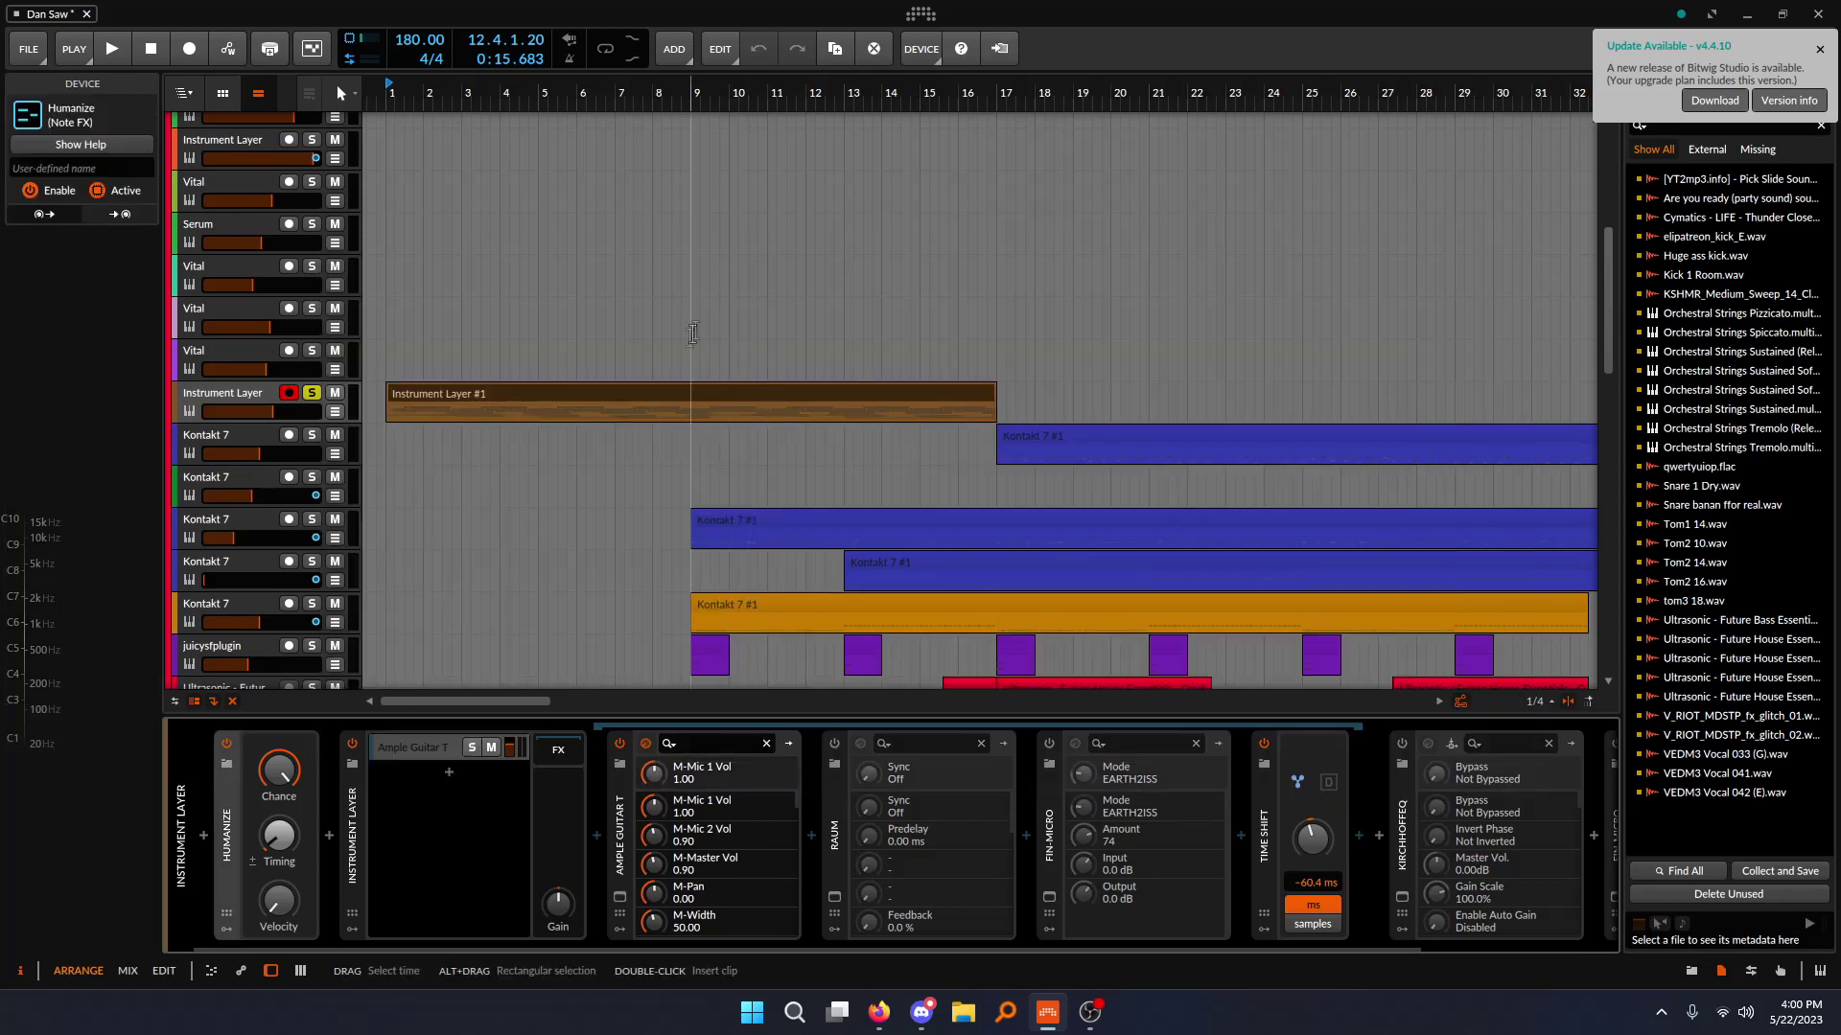
pyautogui.doubleClick(665, 393)
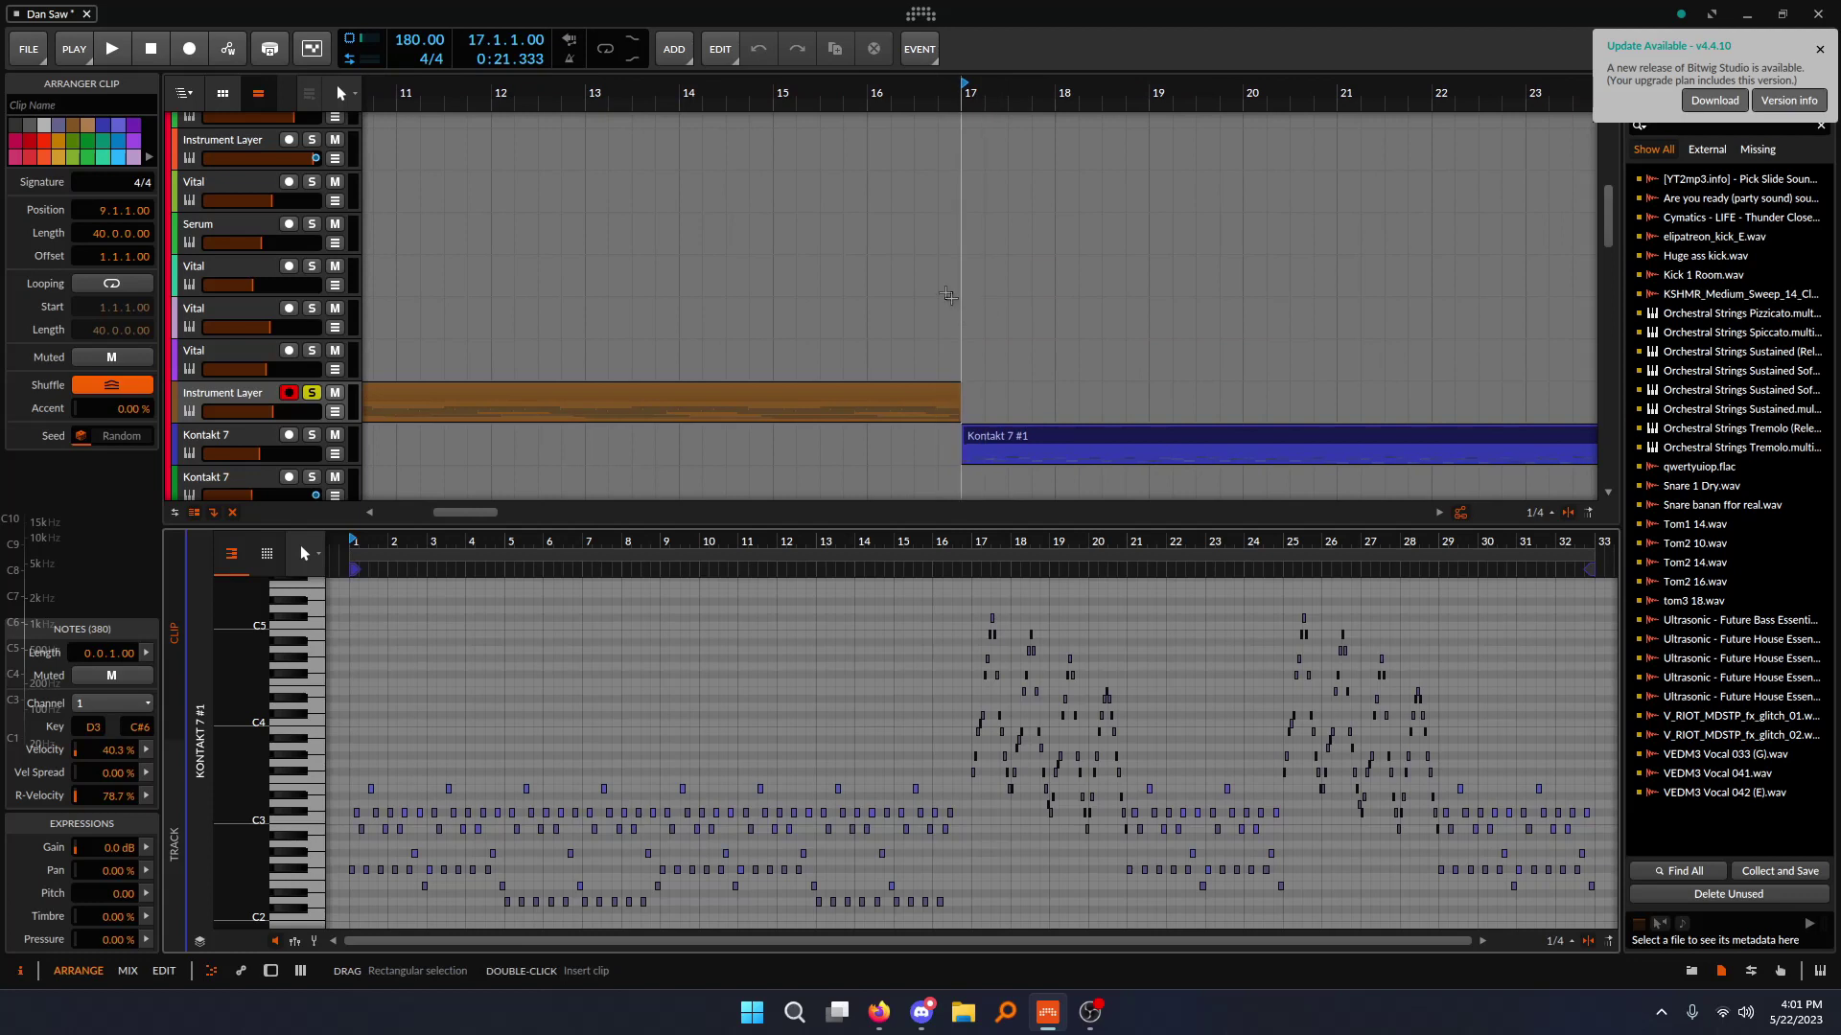
# - Solo the first Kontakt 7 track and play its Kontakt 7 #1 clip from bar 17
pyautogui.scroll(3, 948, 296)
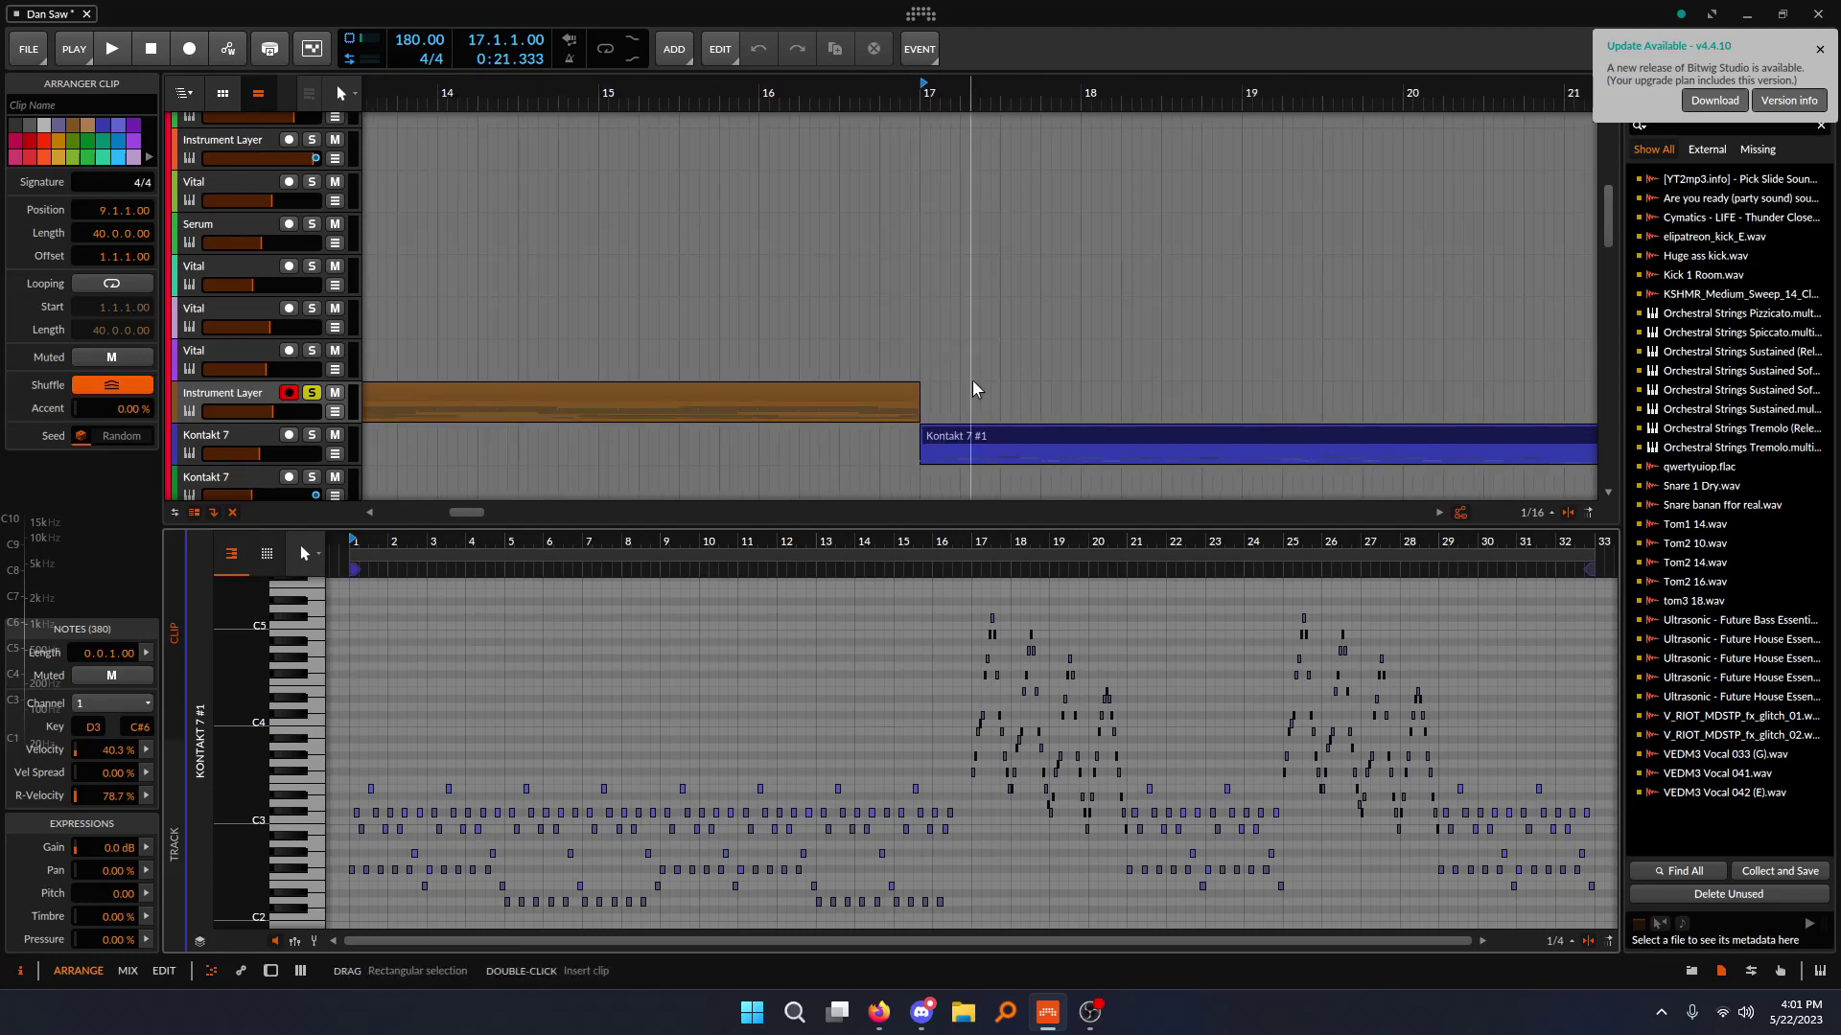
pyautogui.scroll(4, 972, 379)
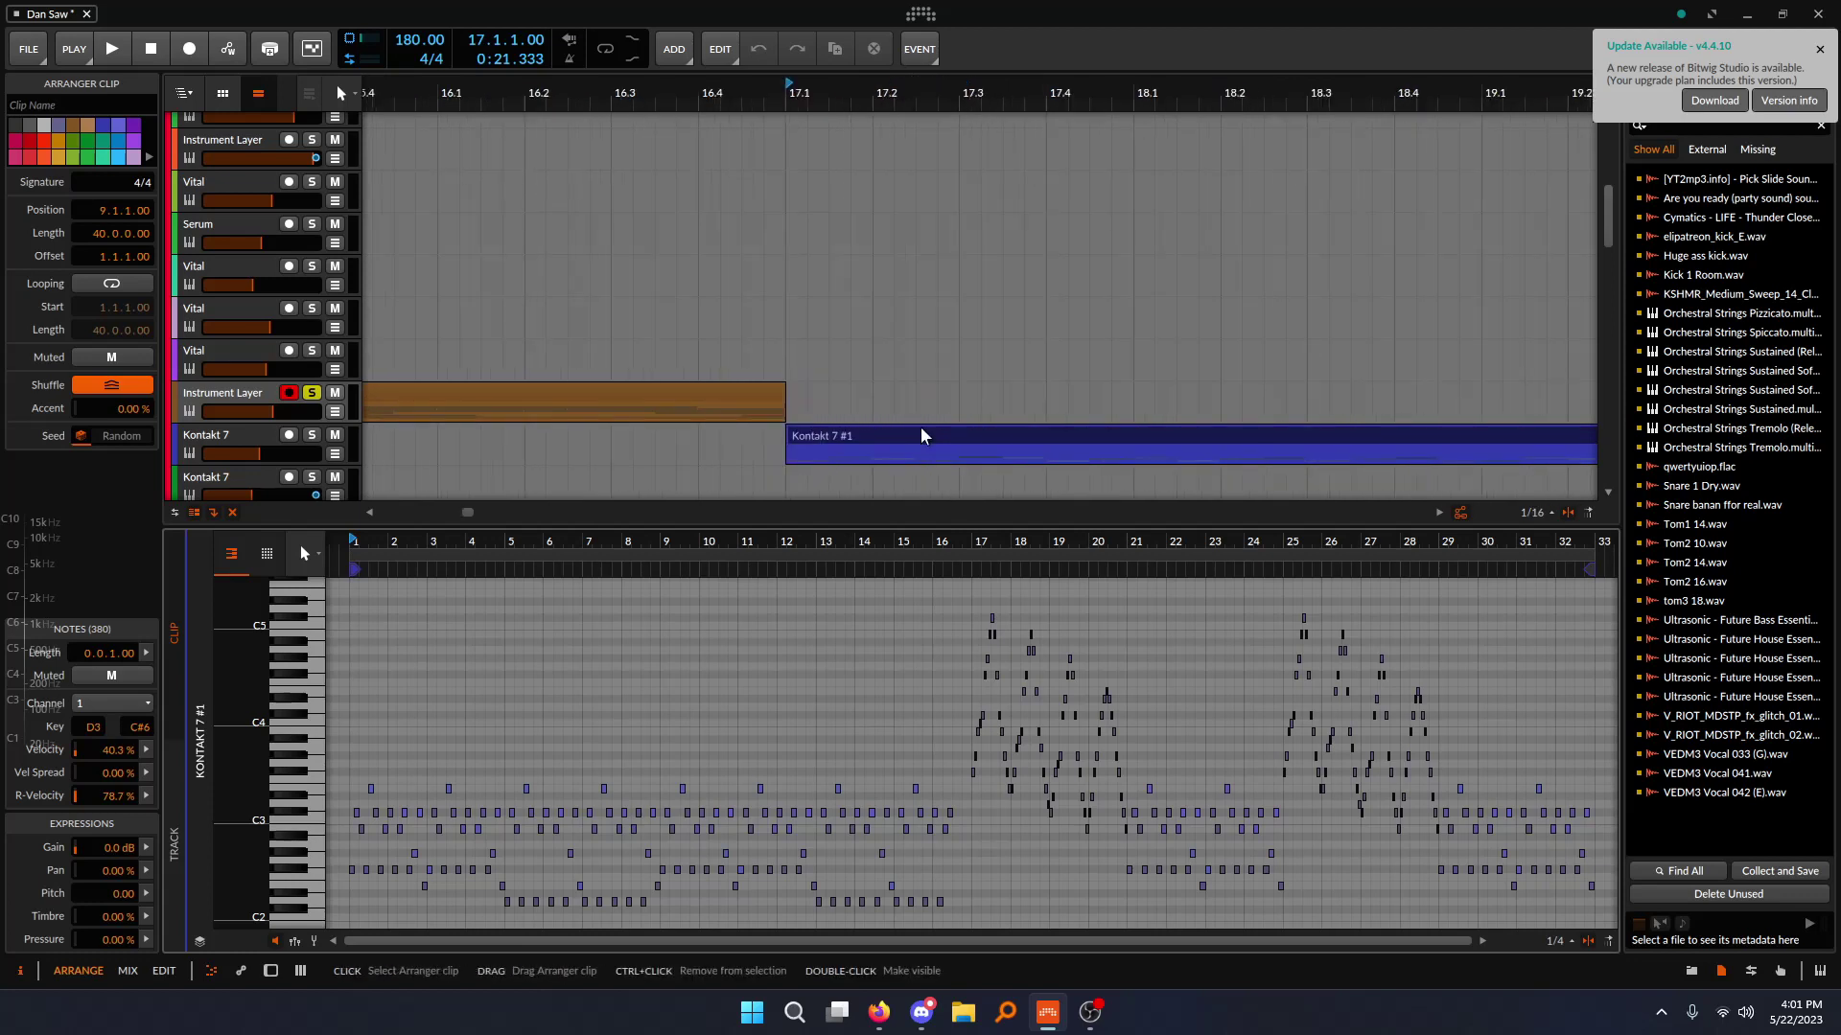
pyautogui.click(312, 434)
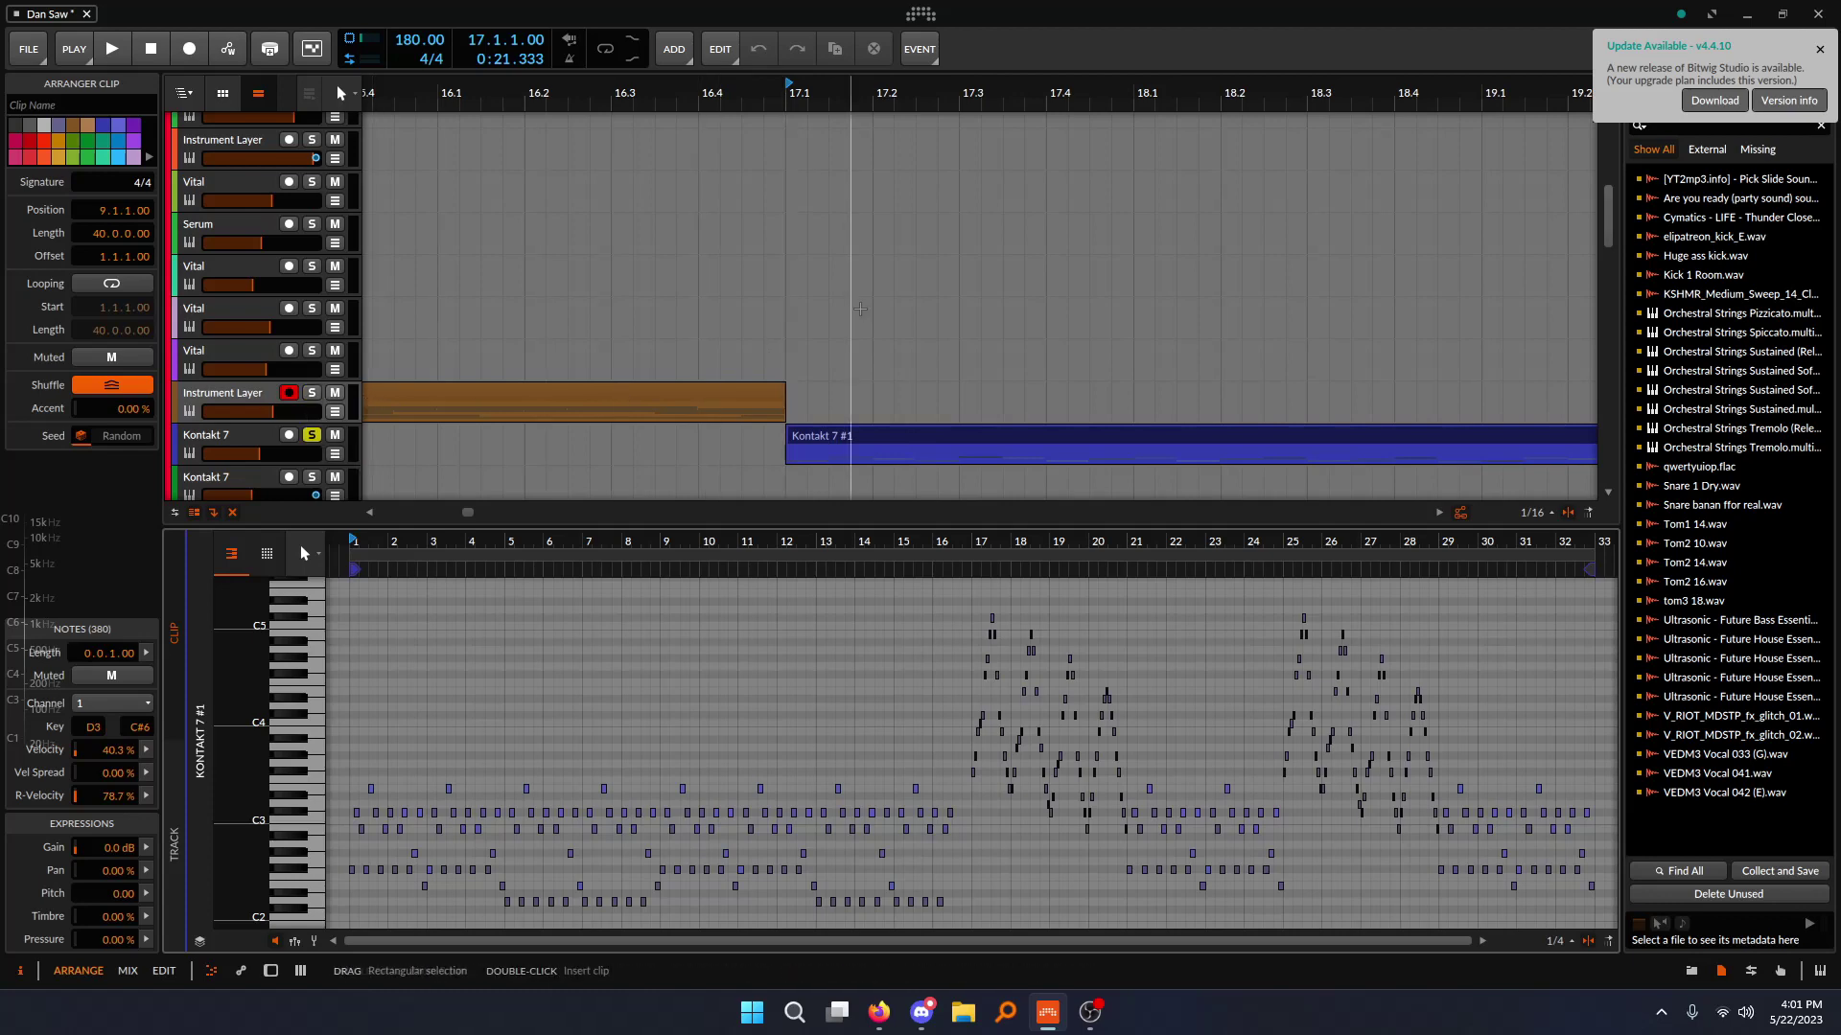
pyautogui.moveTo(853, 296); pyautogui.dragTo(739, 309)
pyautogui.press('space')
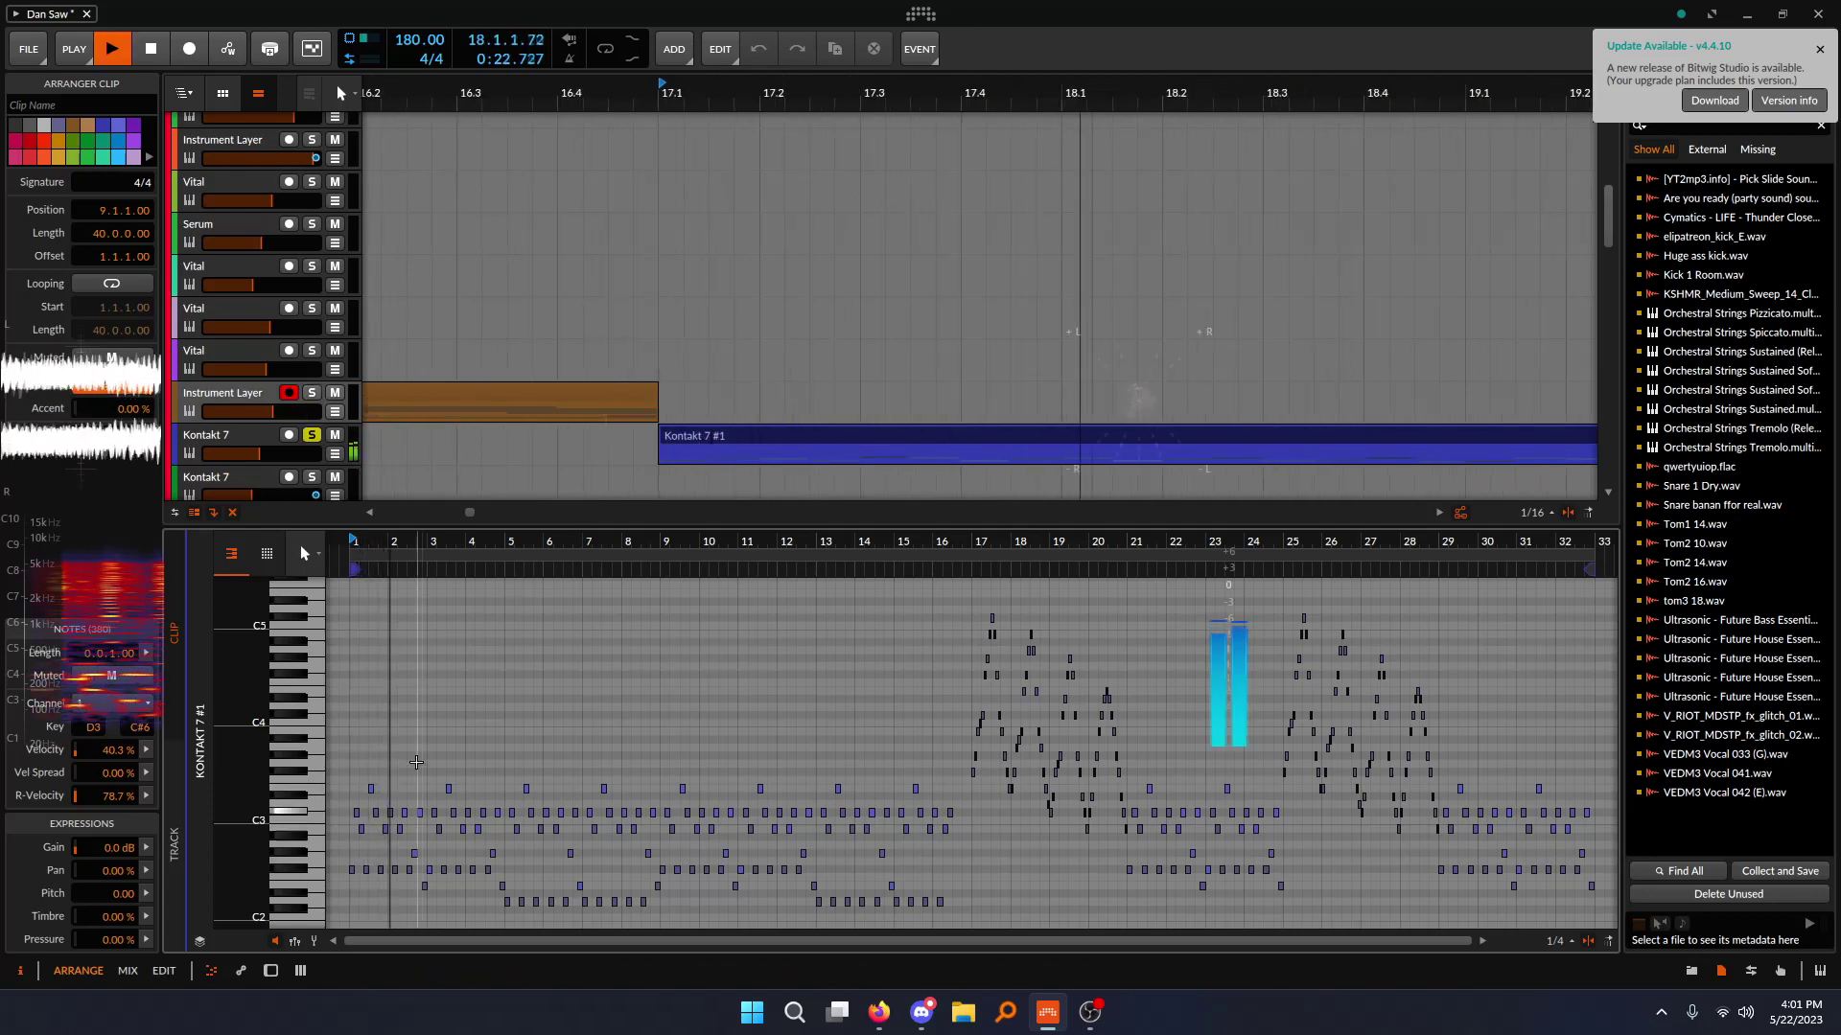
pyautogui.scroll(3, 436, 826)
pyautogui.press('space')
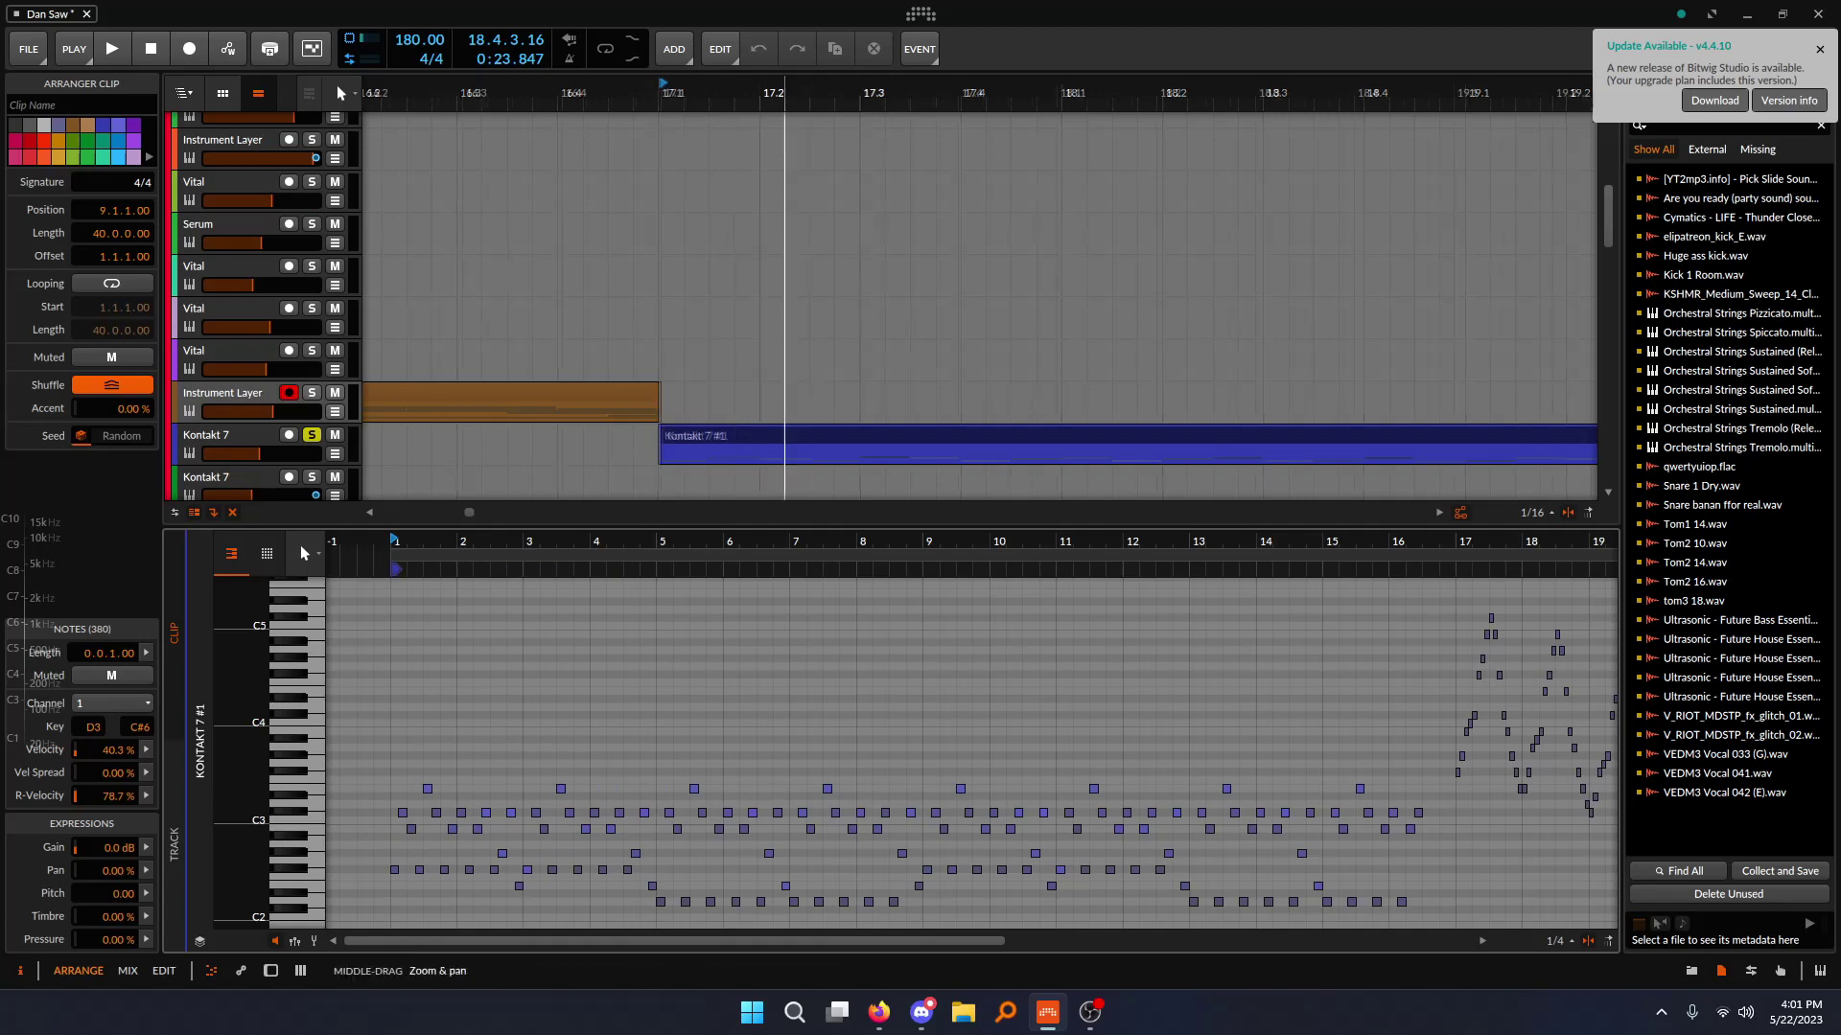
pyautogui.scroll(-2, 767, 336)
pyautogui.scroll(4, 836, 378)
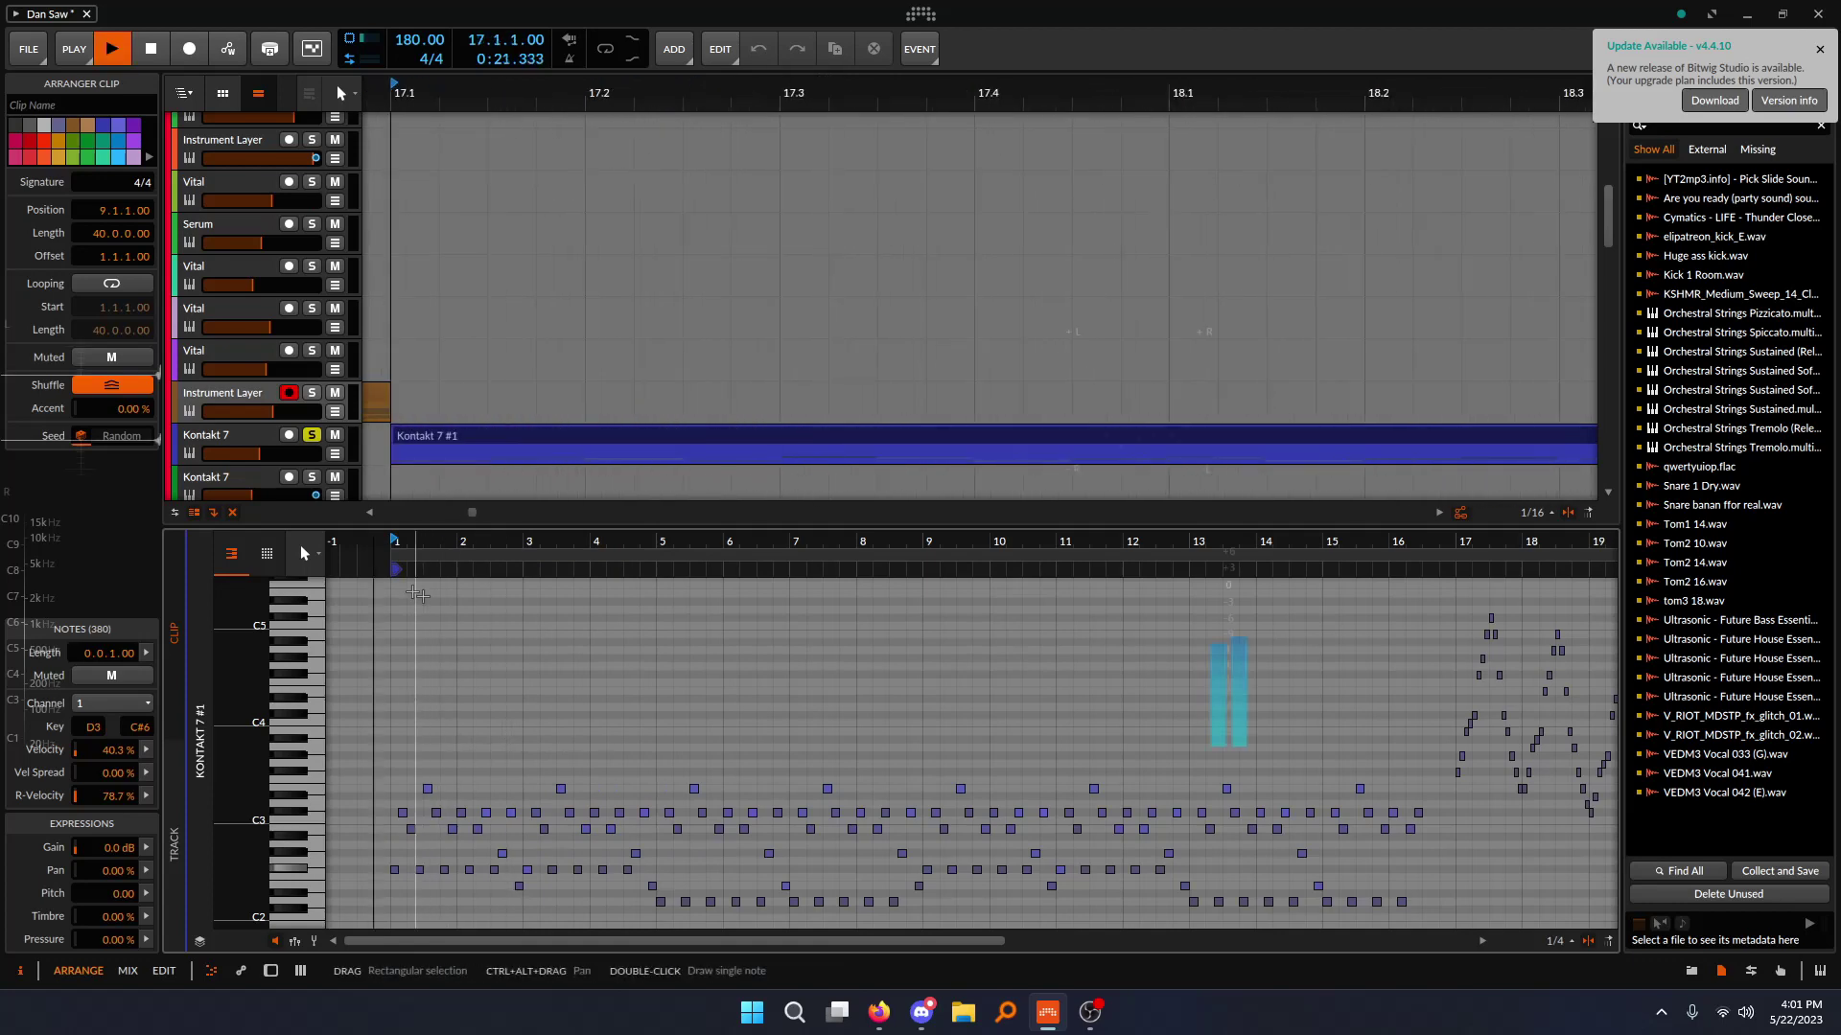
pyautogui.press('space')
pyautogui.scroll(3, 414, 671)
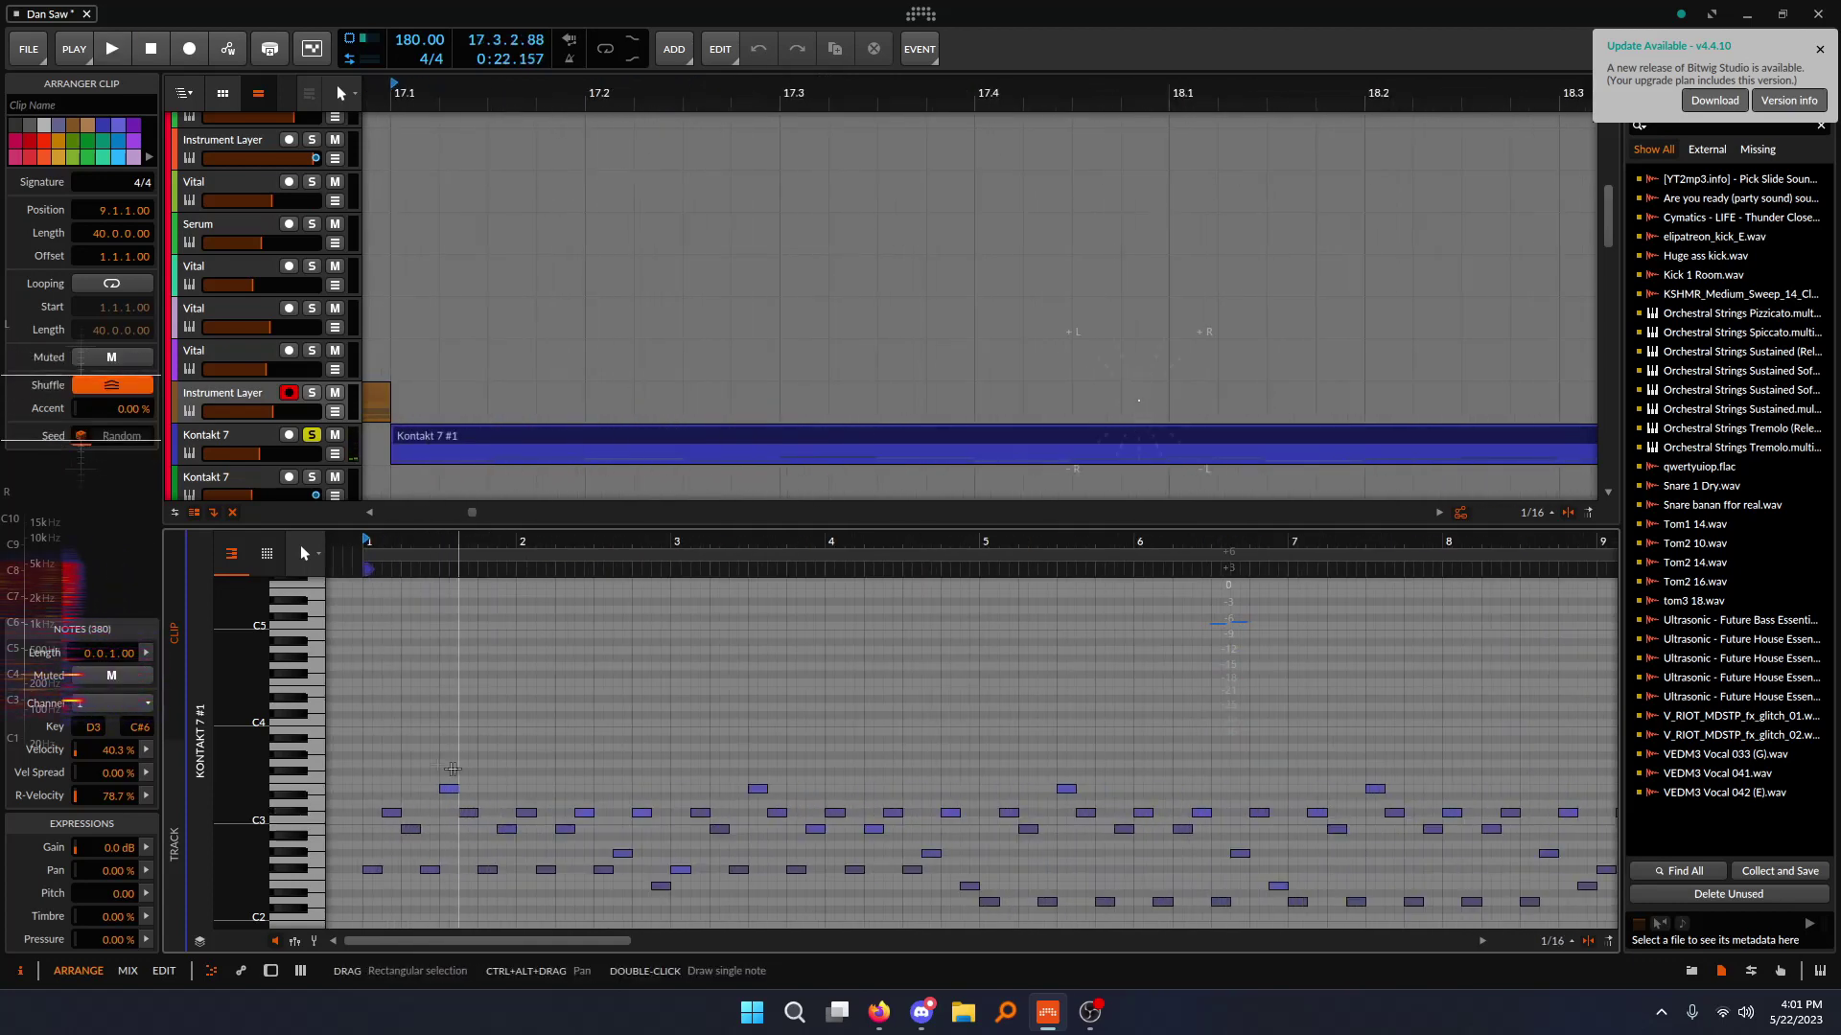
# - Examine the opening notes of the Kontakt 7 #1 clip and show their velocity lane
pyautogui.moveTo(416, 769); pyautogui.dragTo(492, 769)
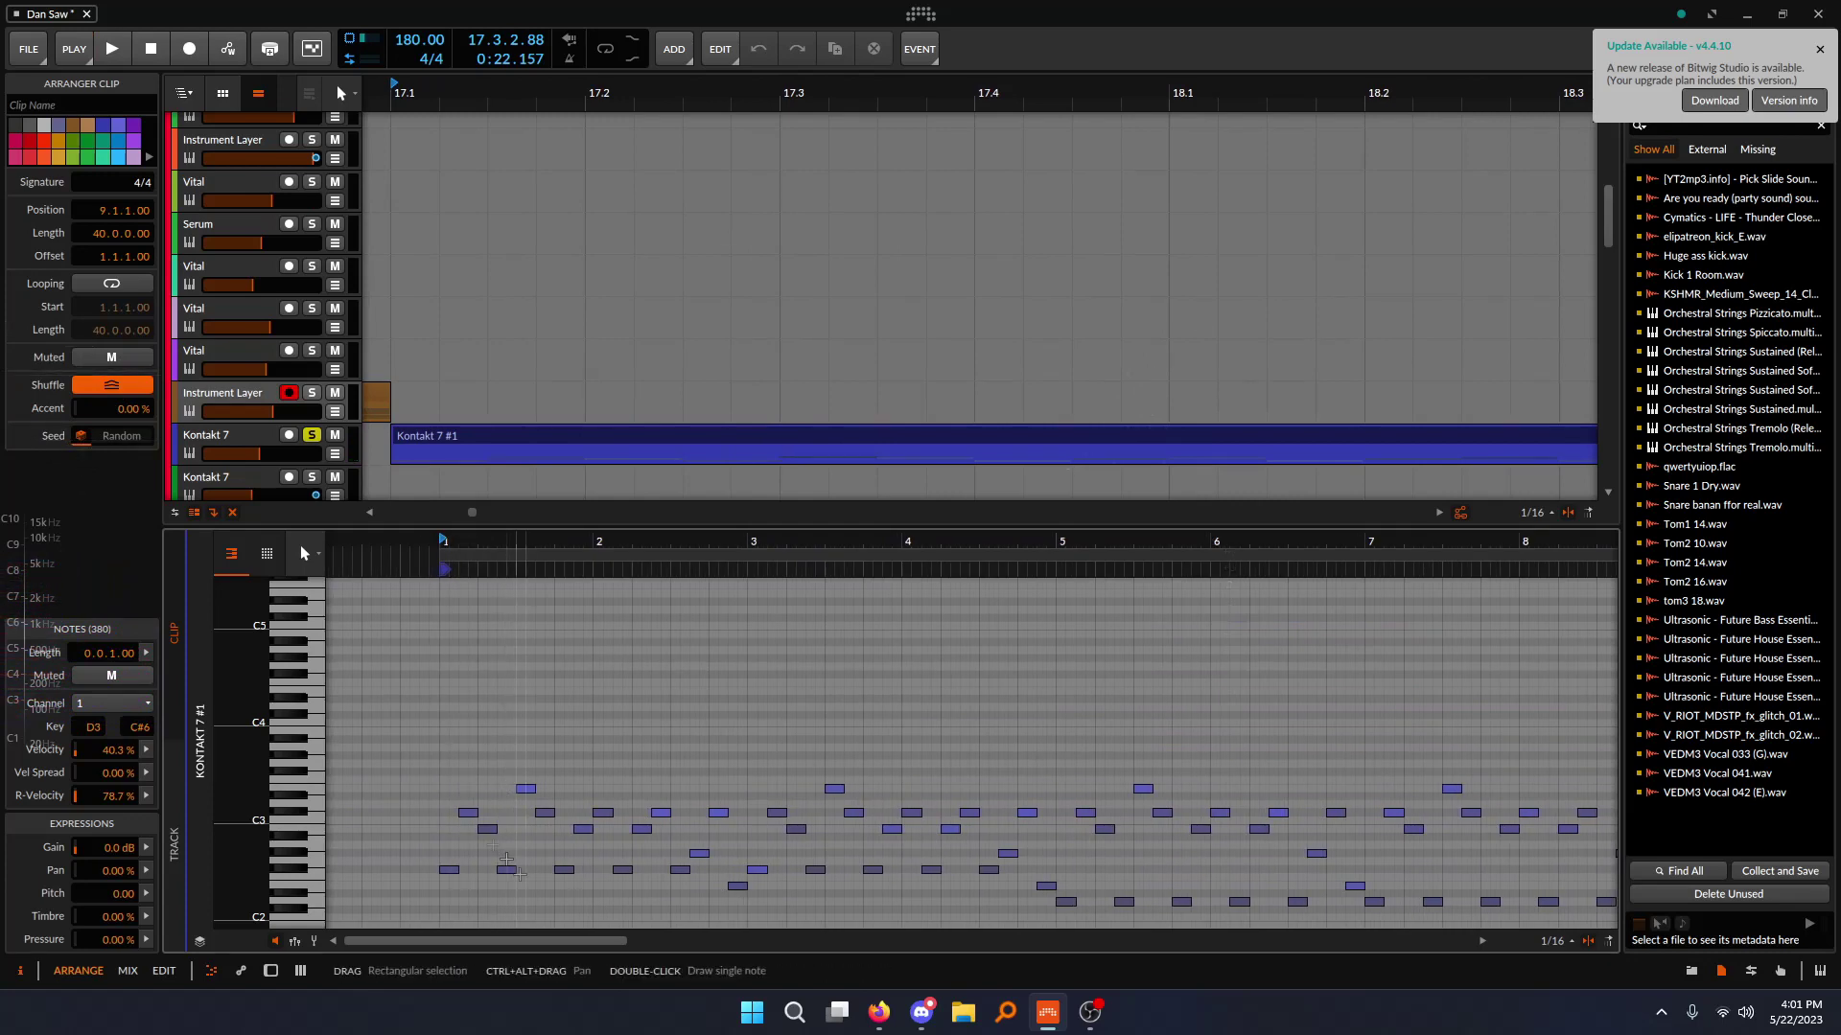
pyautogui.scroll(-3, 452, 770)
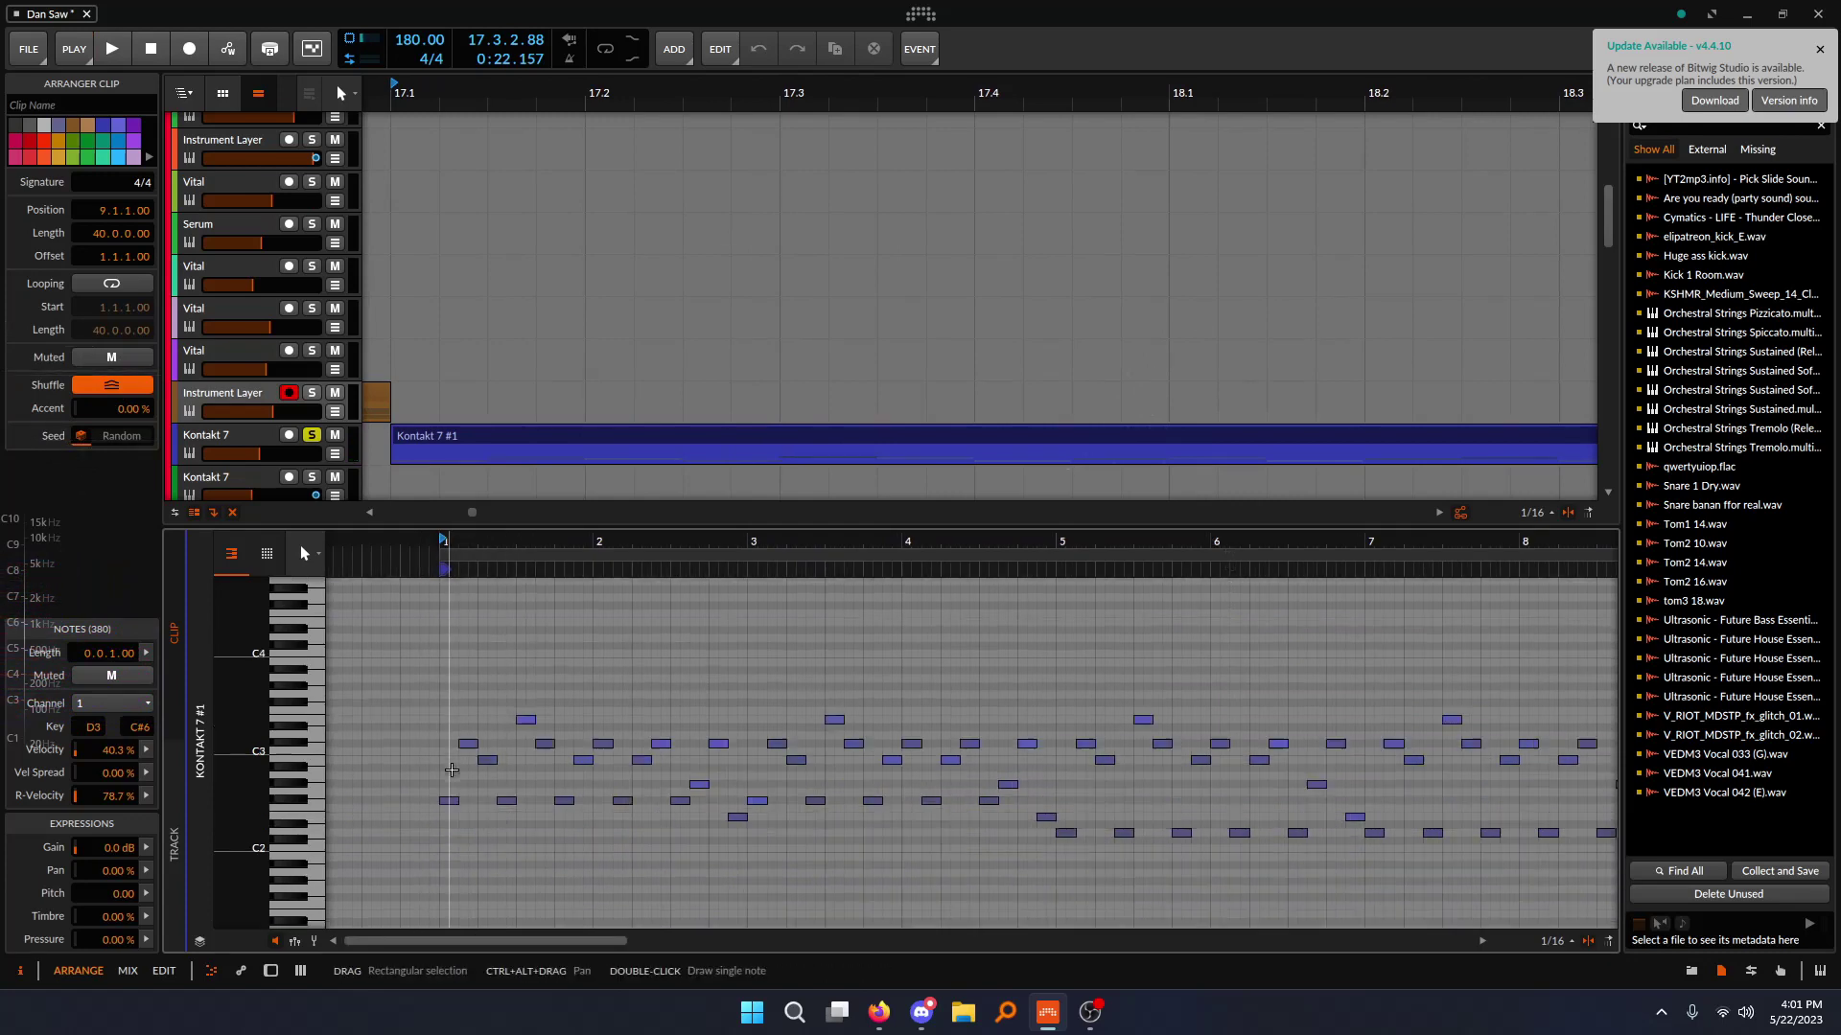
pyautogui.click(295, 942)
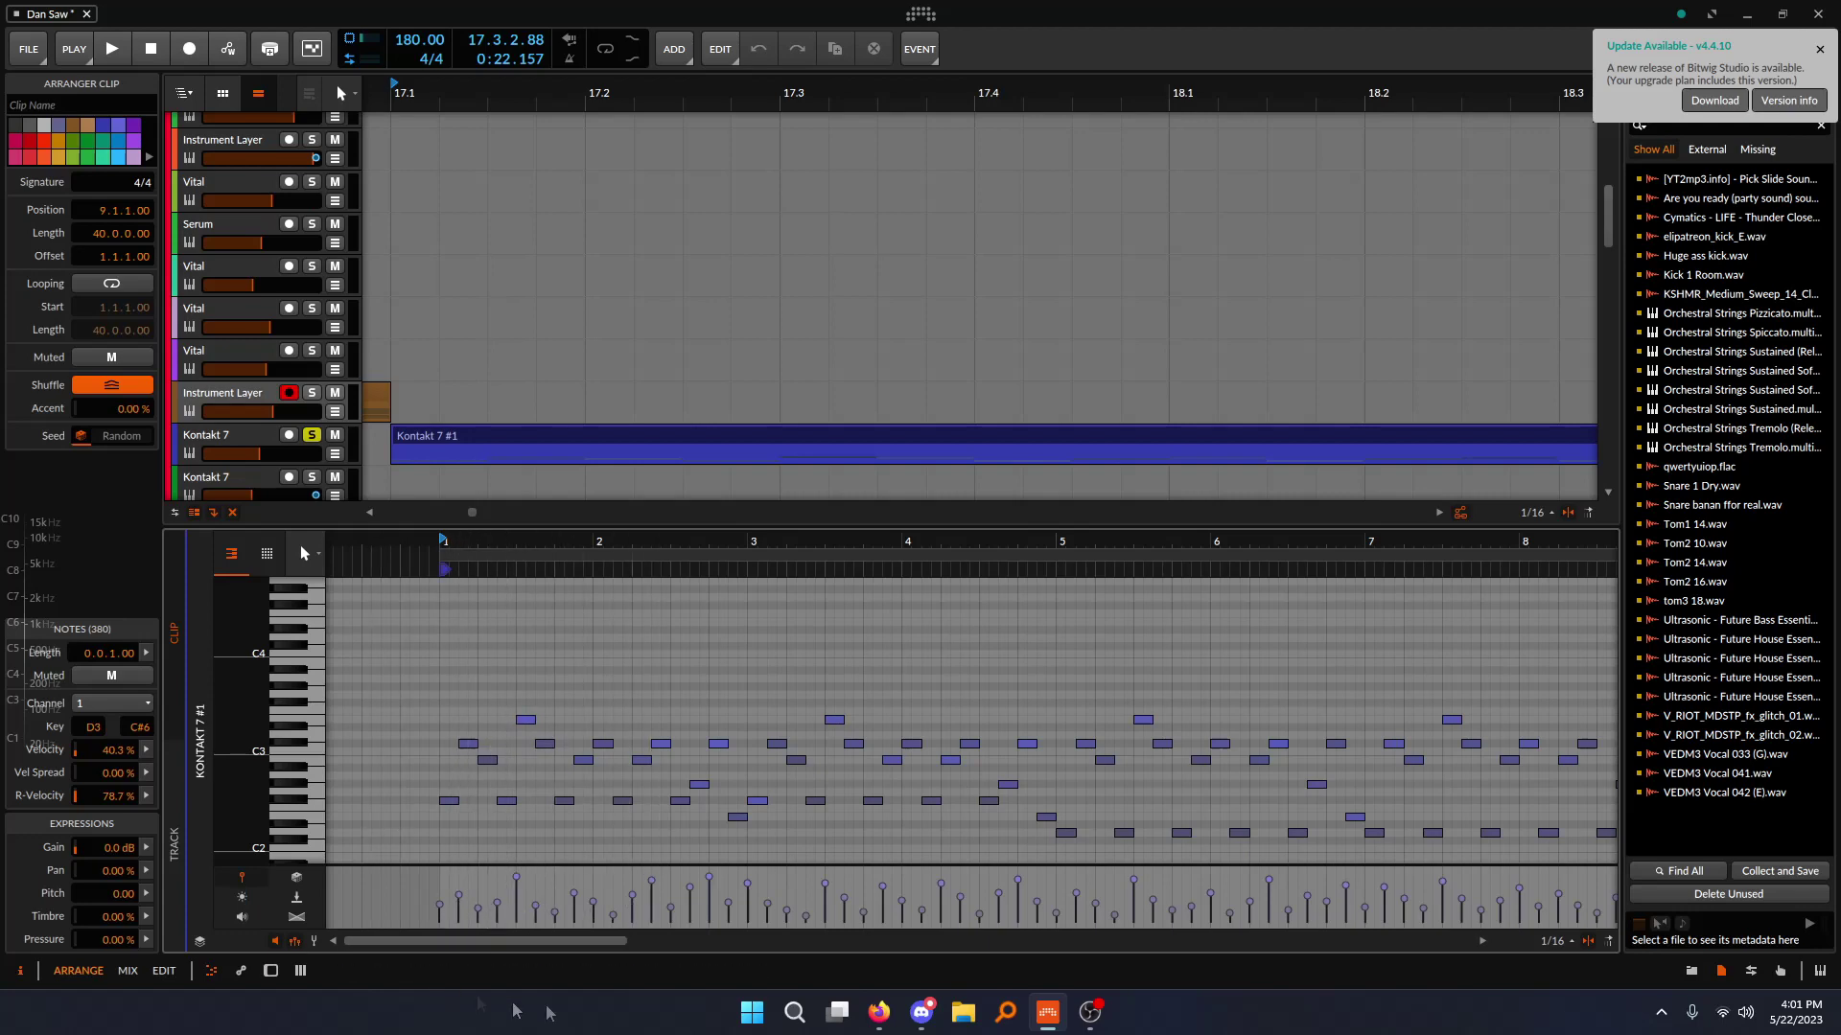
# - Solo the Saw Bass track in the Misc group and play the arrangement from bar 17
pyautogui.scroll(-10, 614, 705)
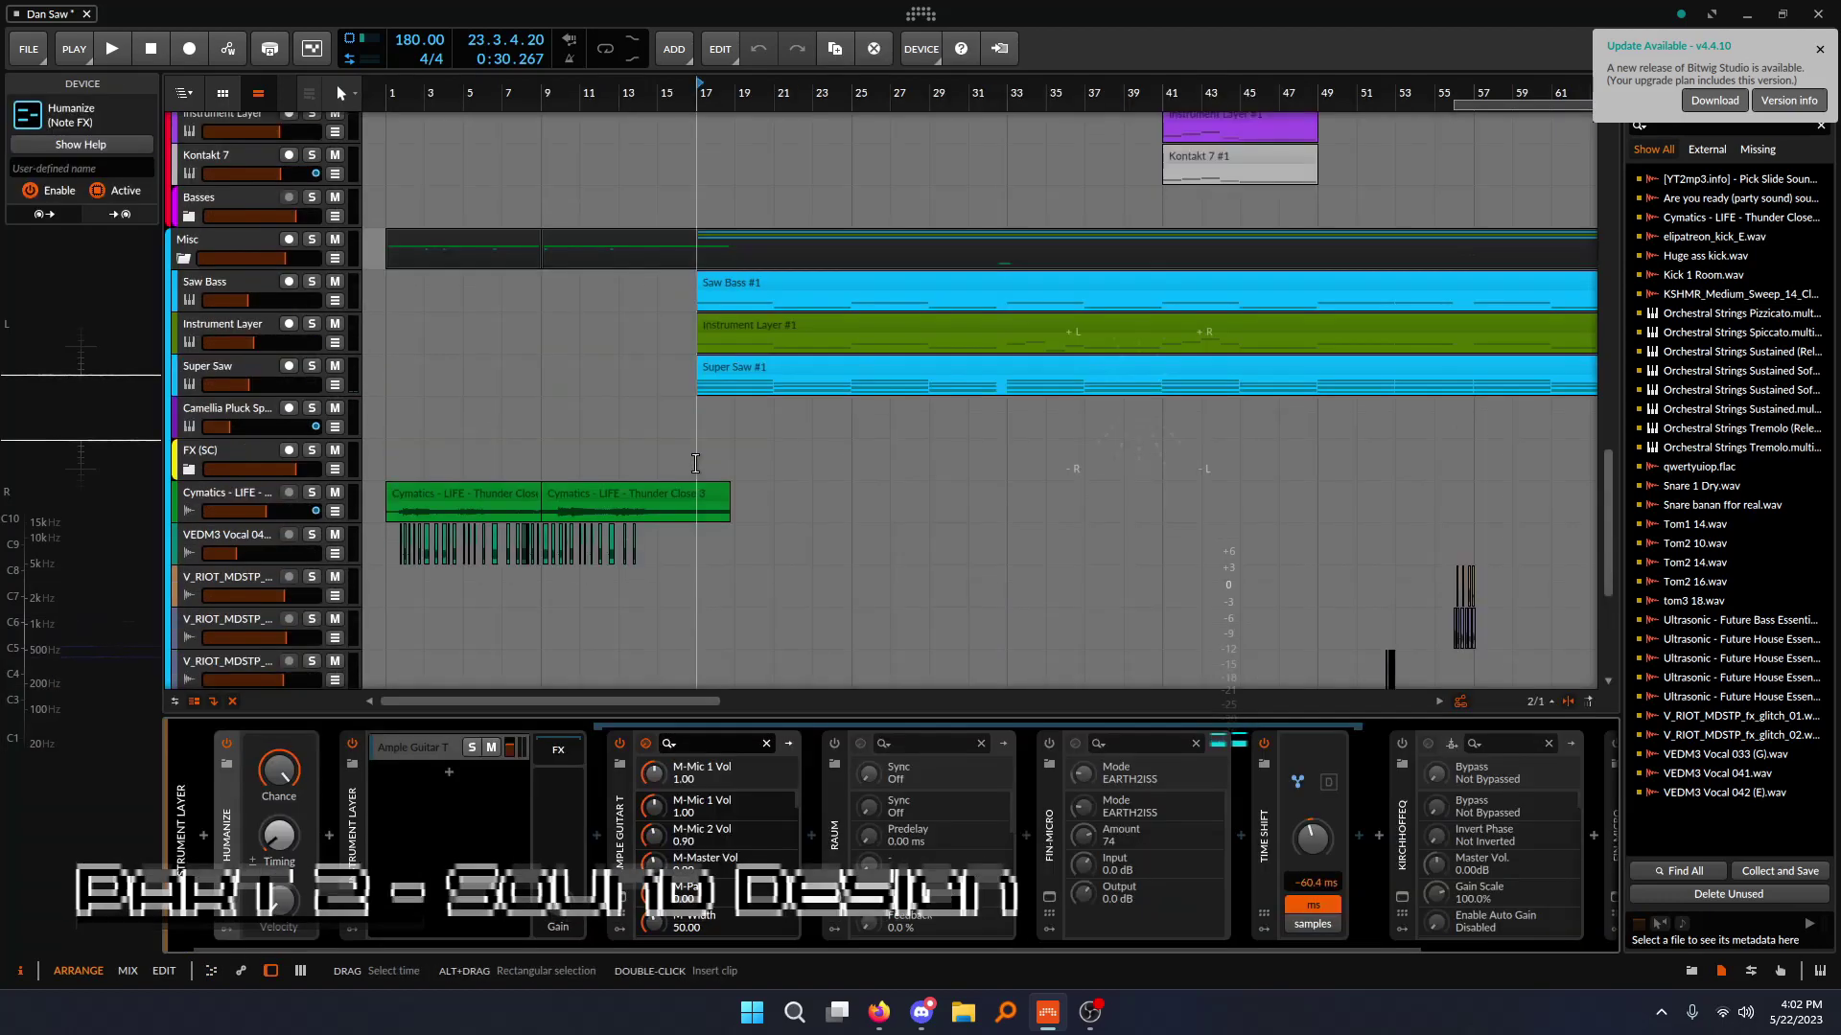
pyautogui.scroll(10, 696, 463)
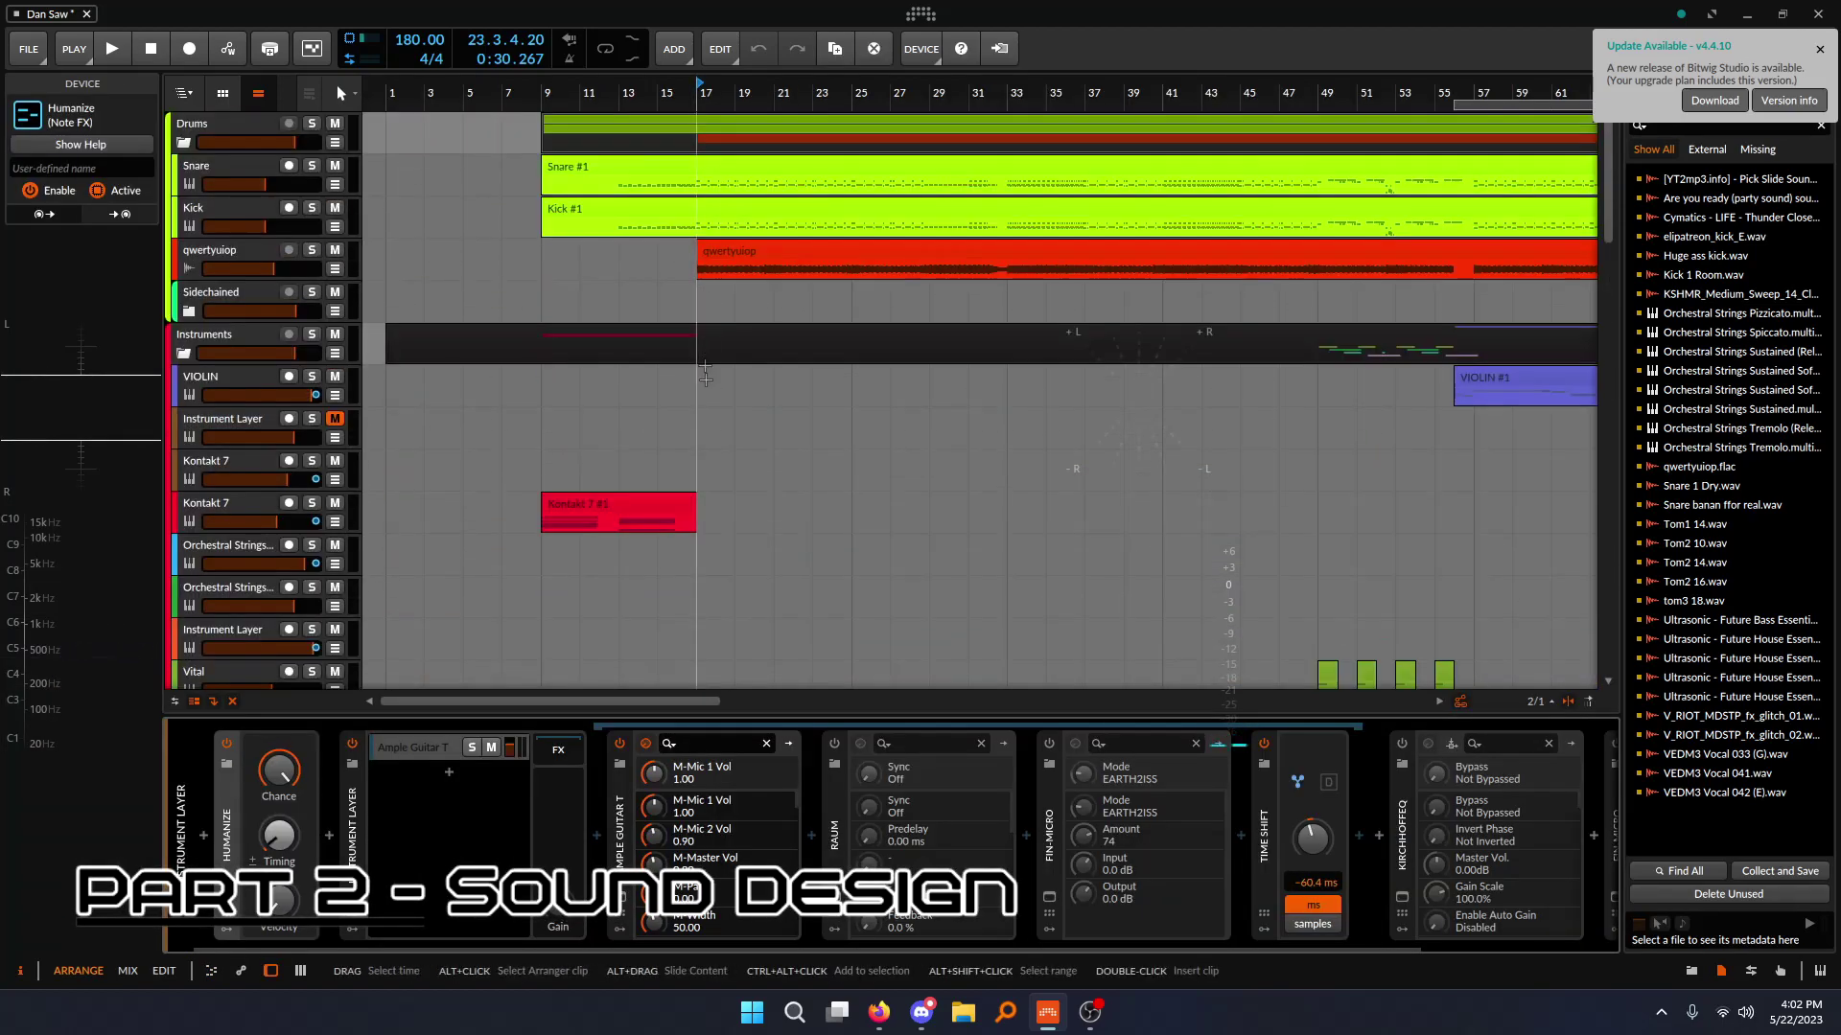
pyautogui.scroll(-10, 700, 432)
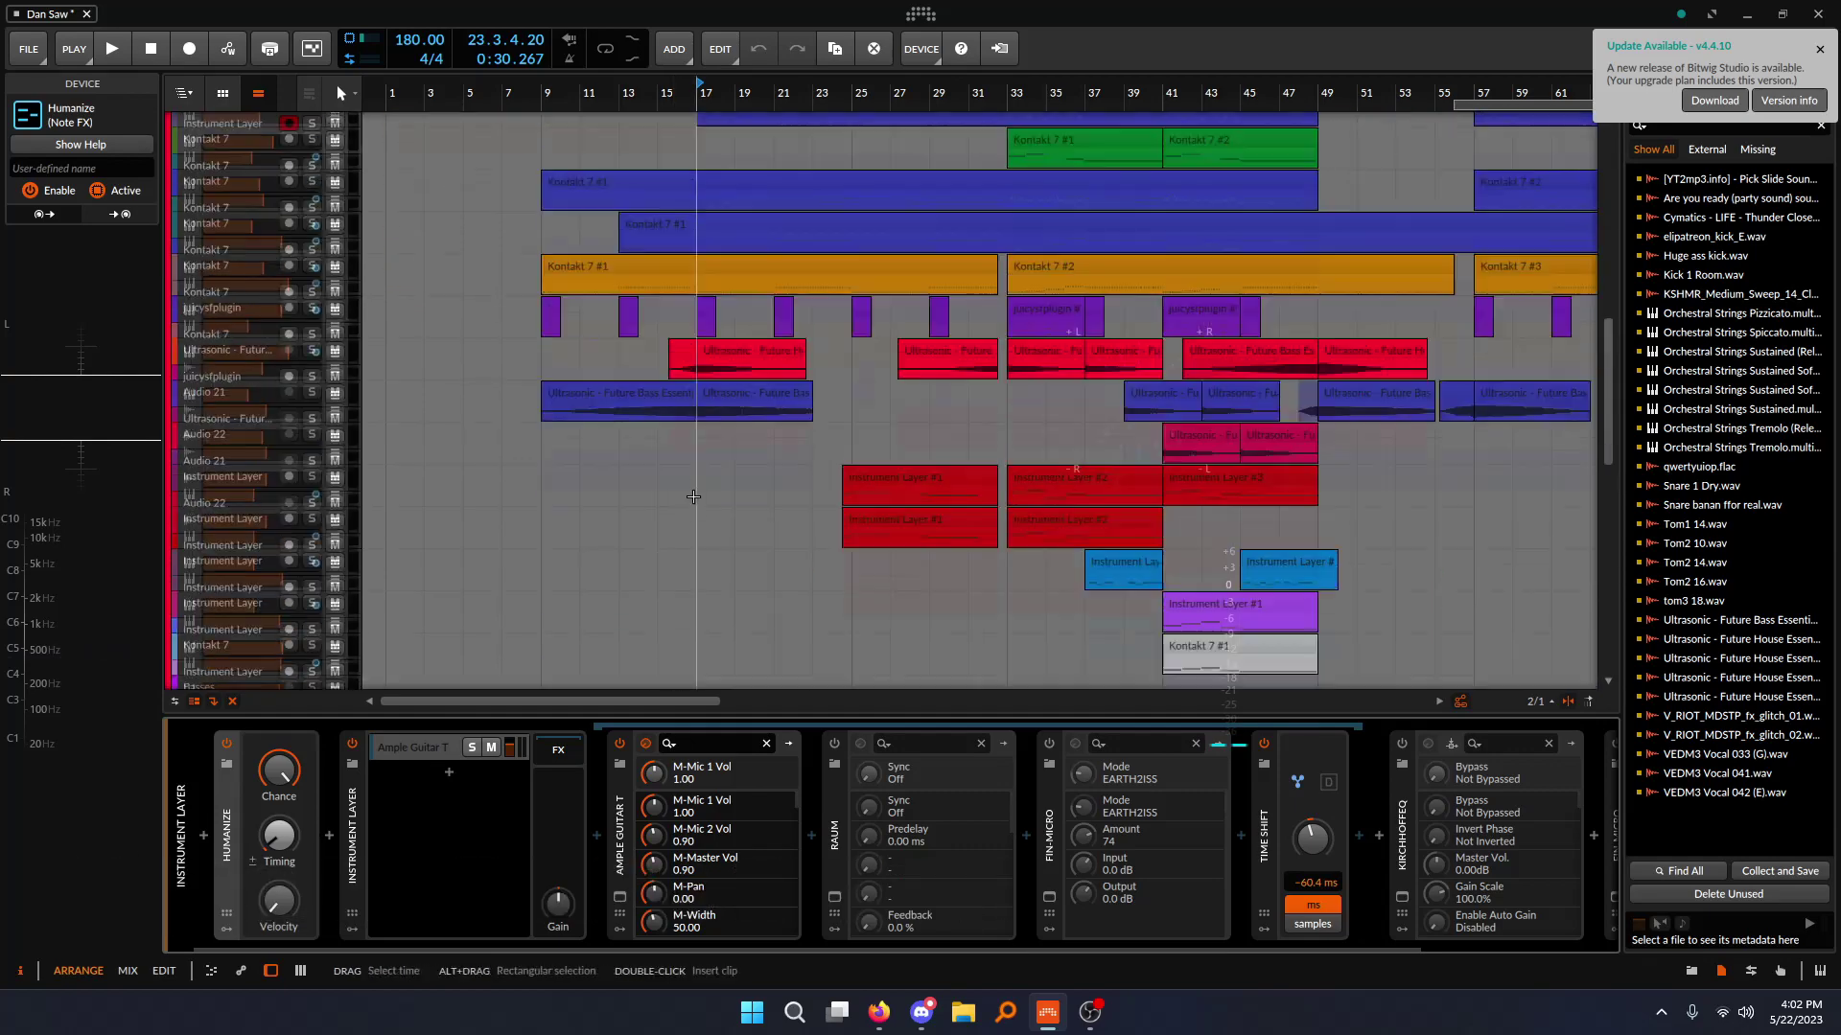
pyautogui.scroll(3, 693, 497)
pyautogui.scroll(-5, 697, 597)
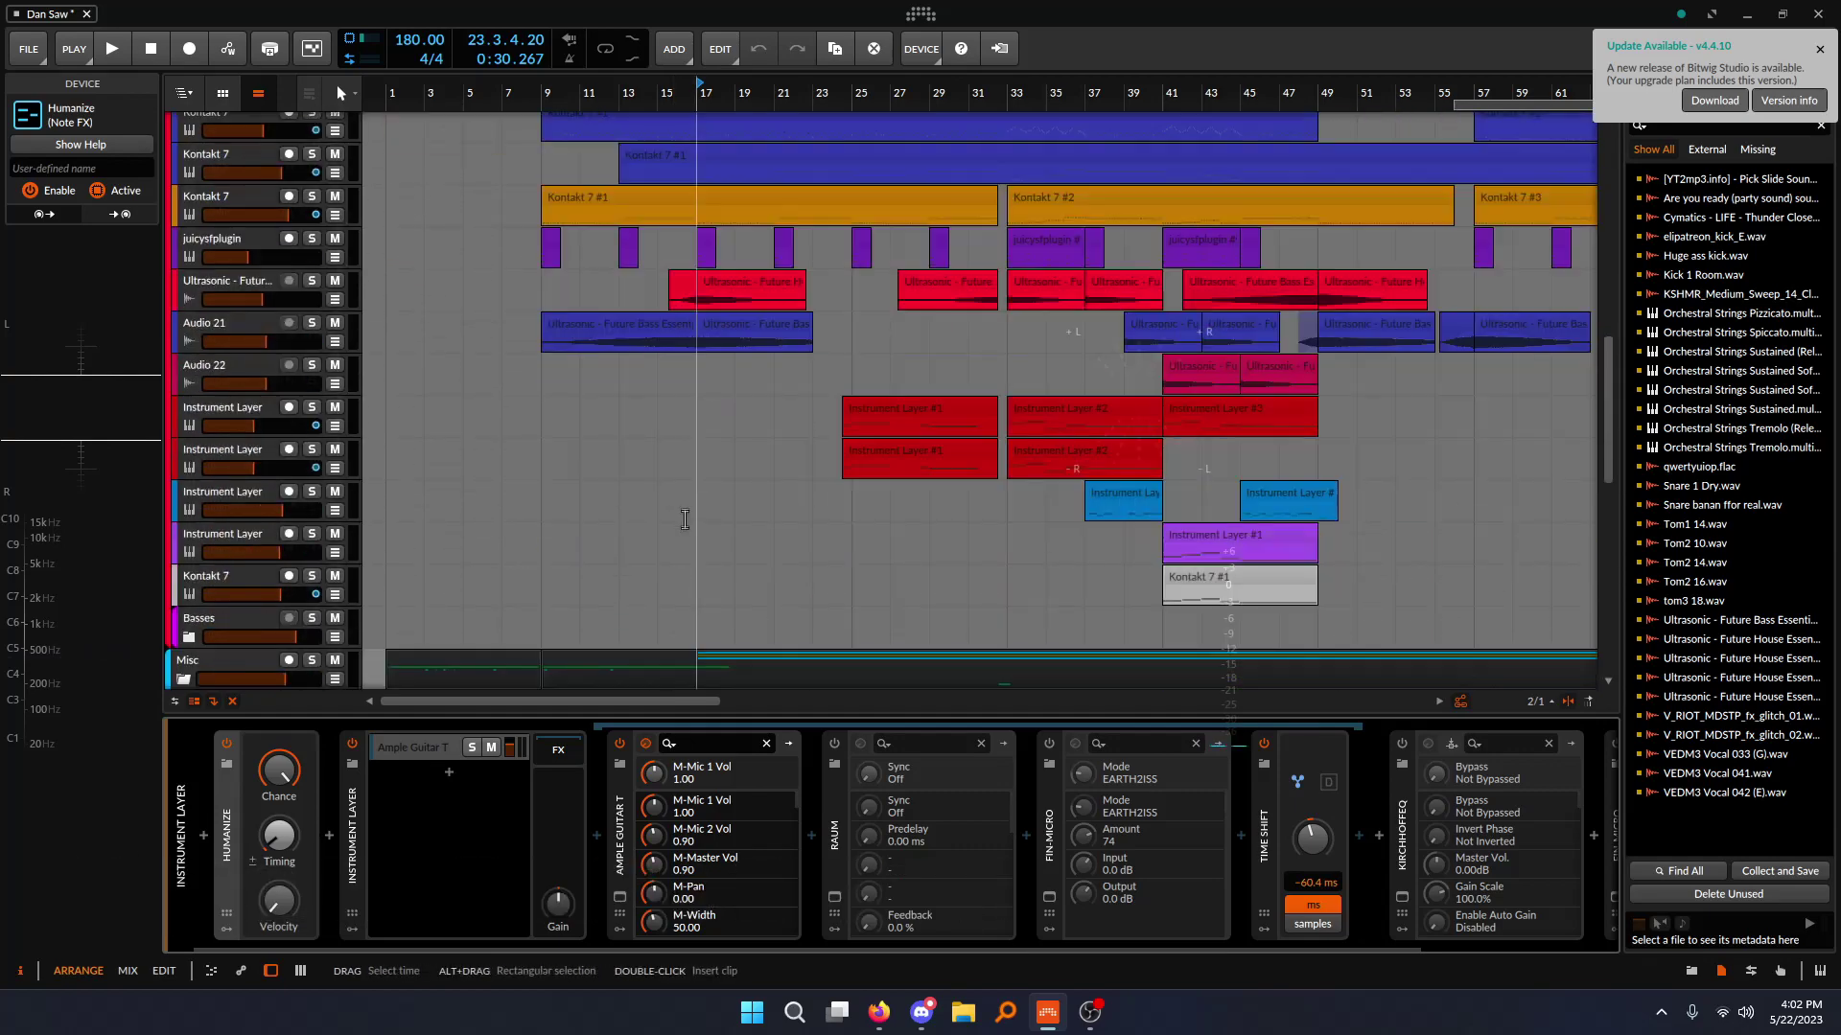
pyautogui.scroll(-6, 688, 525)
pyautogui.scroll(8, 752, 561)
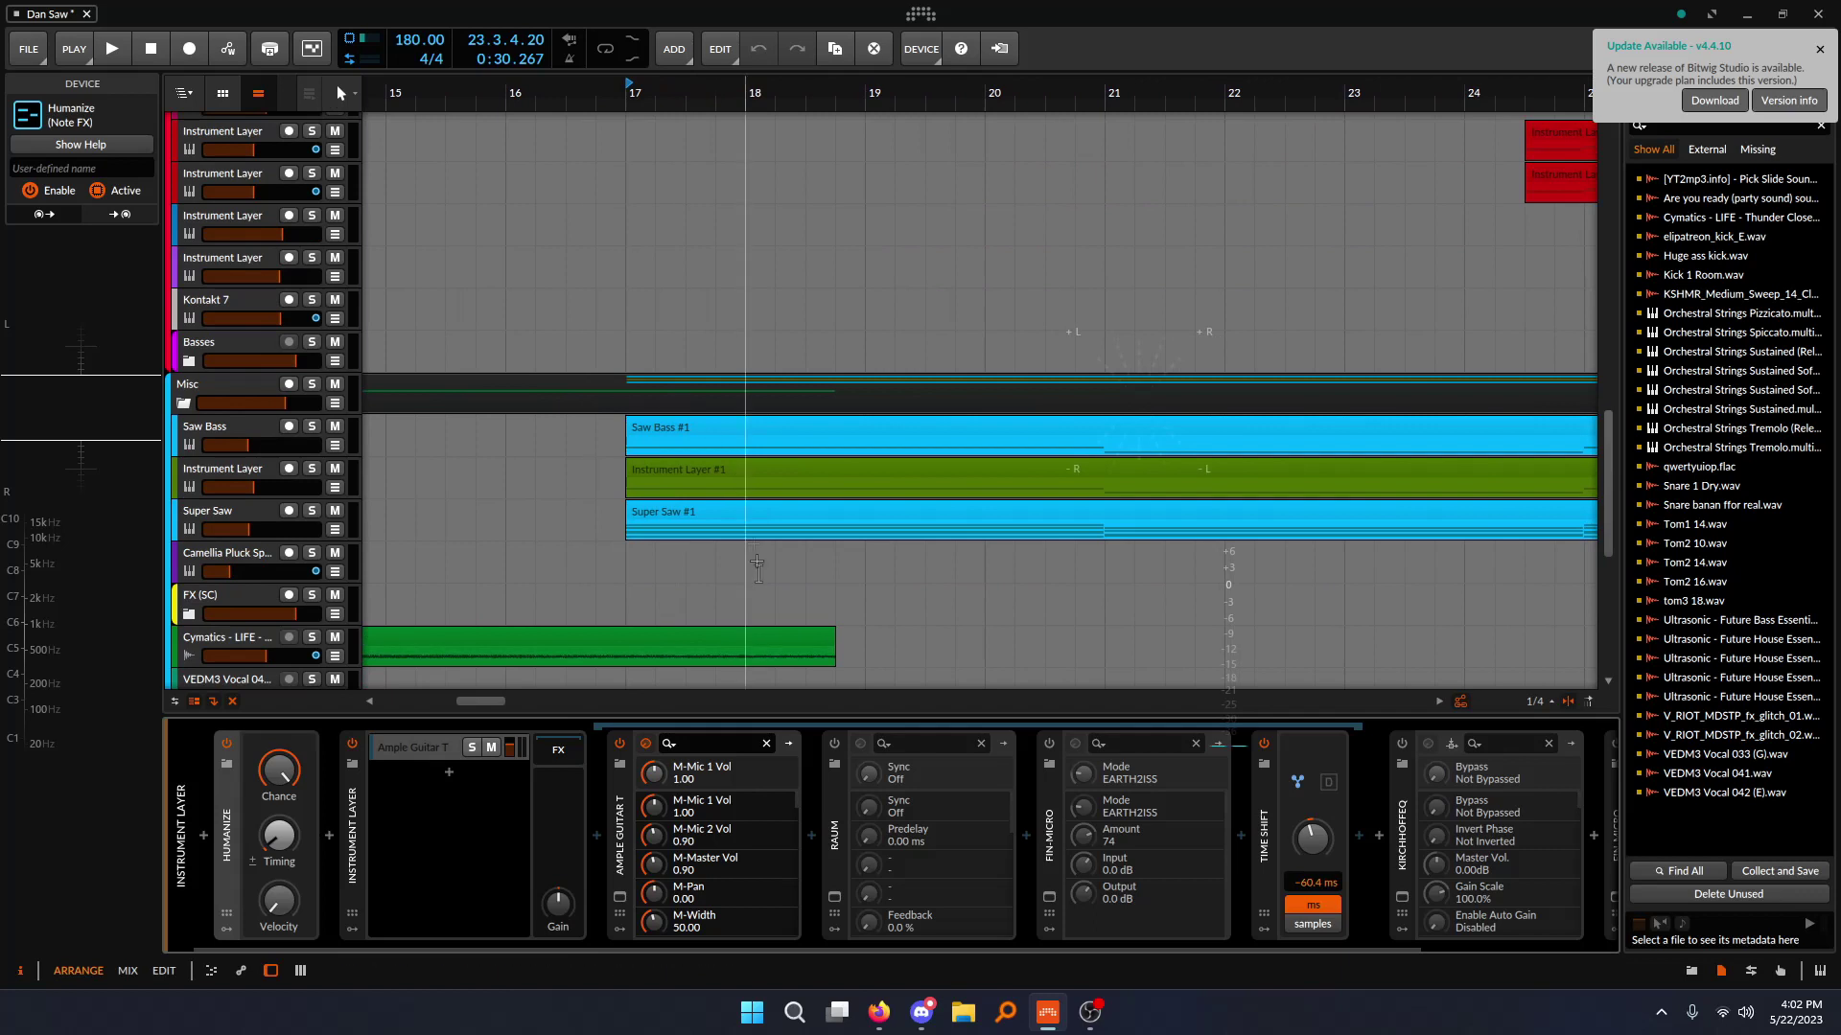
pyautogui.click(314, 426)
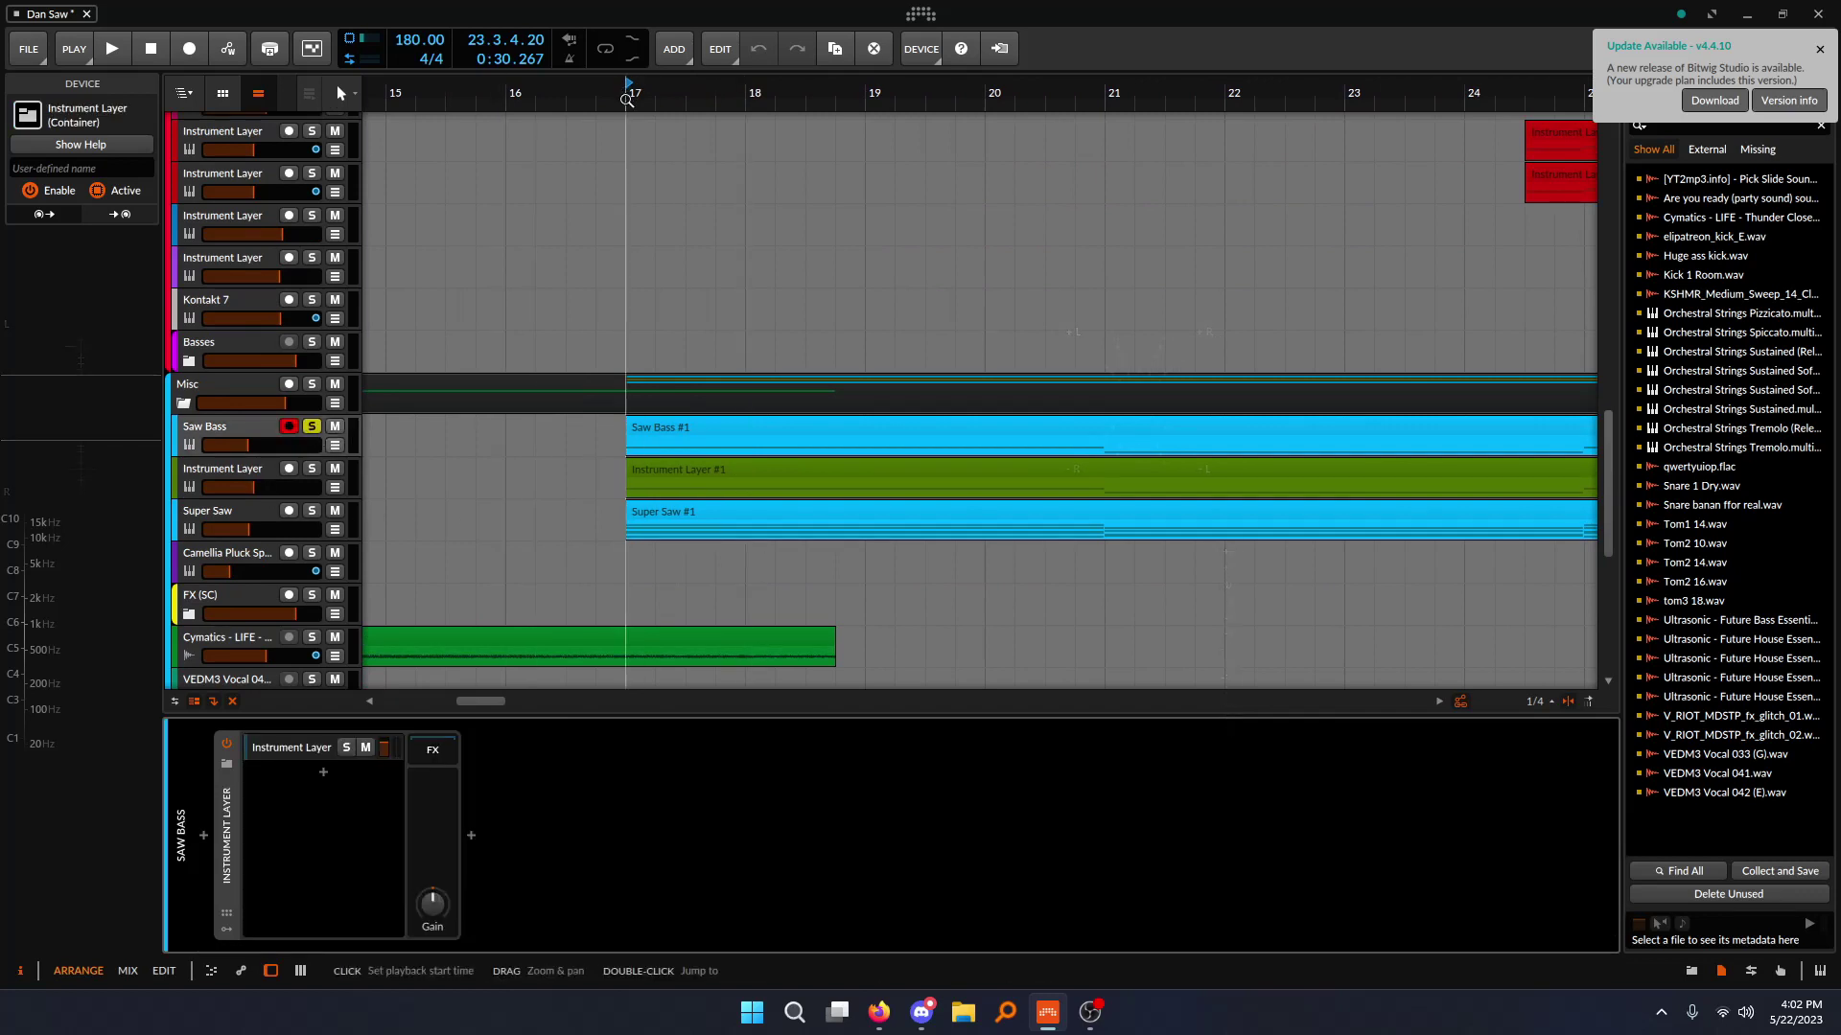
pyautogui.scroll(-5, 636, 214)
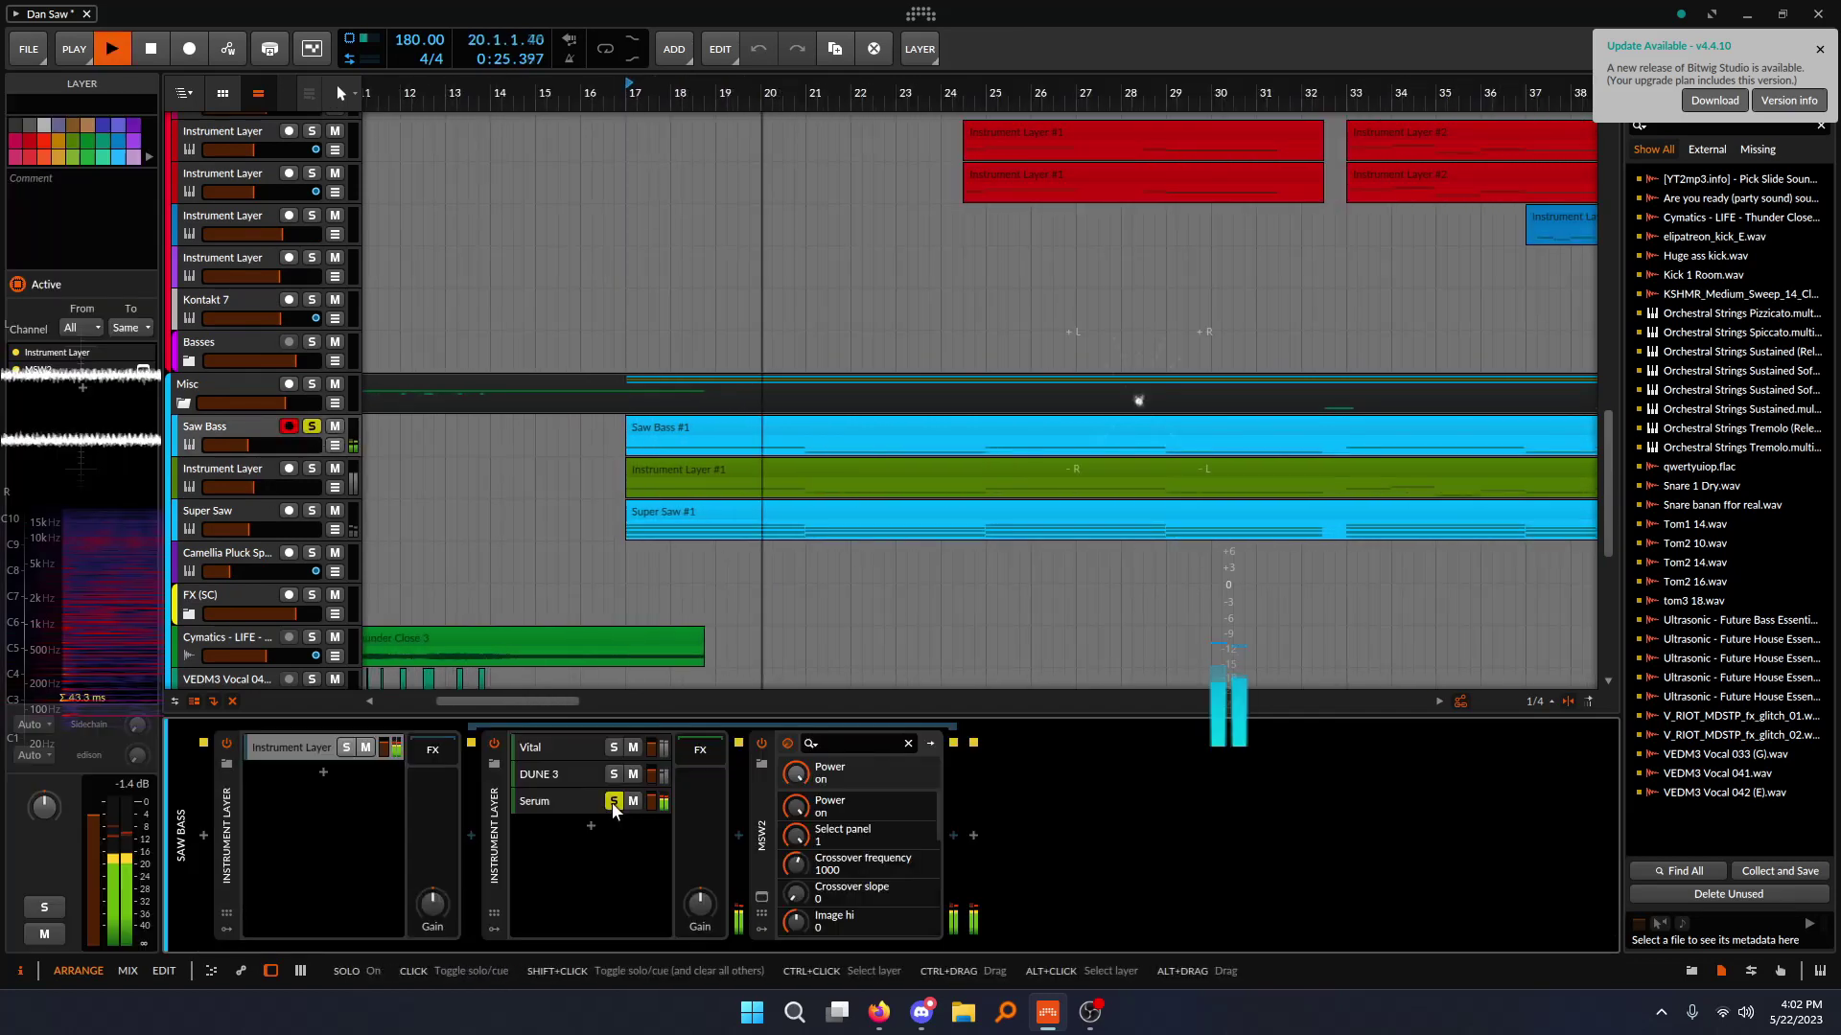
# - Look through the device chains of Saw Bass's DUNE 3, Serum and Vital layers
pyautogui.click(552, 773)
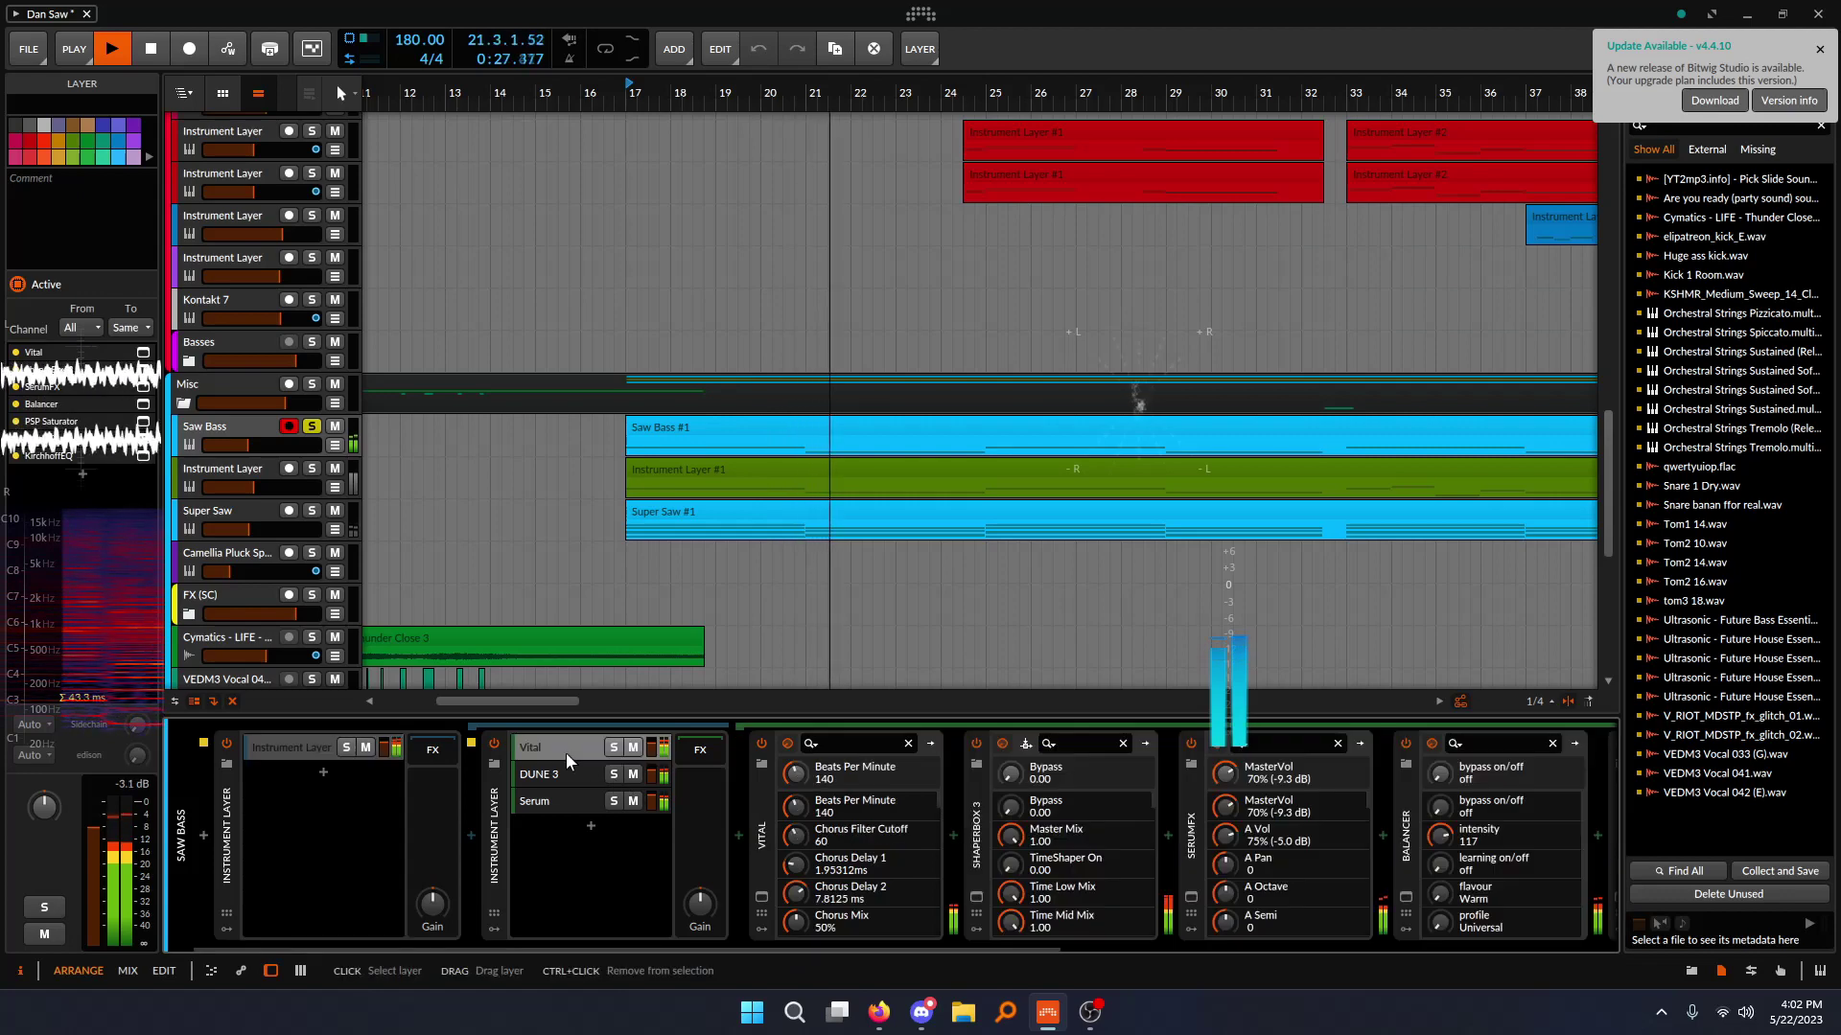
pyautogui.click(574, 801)
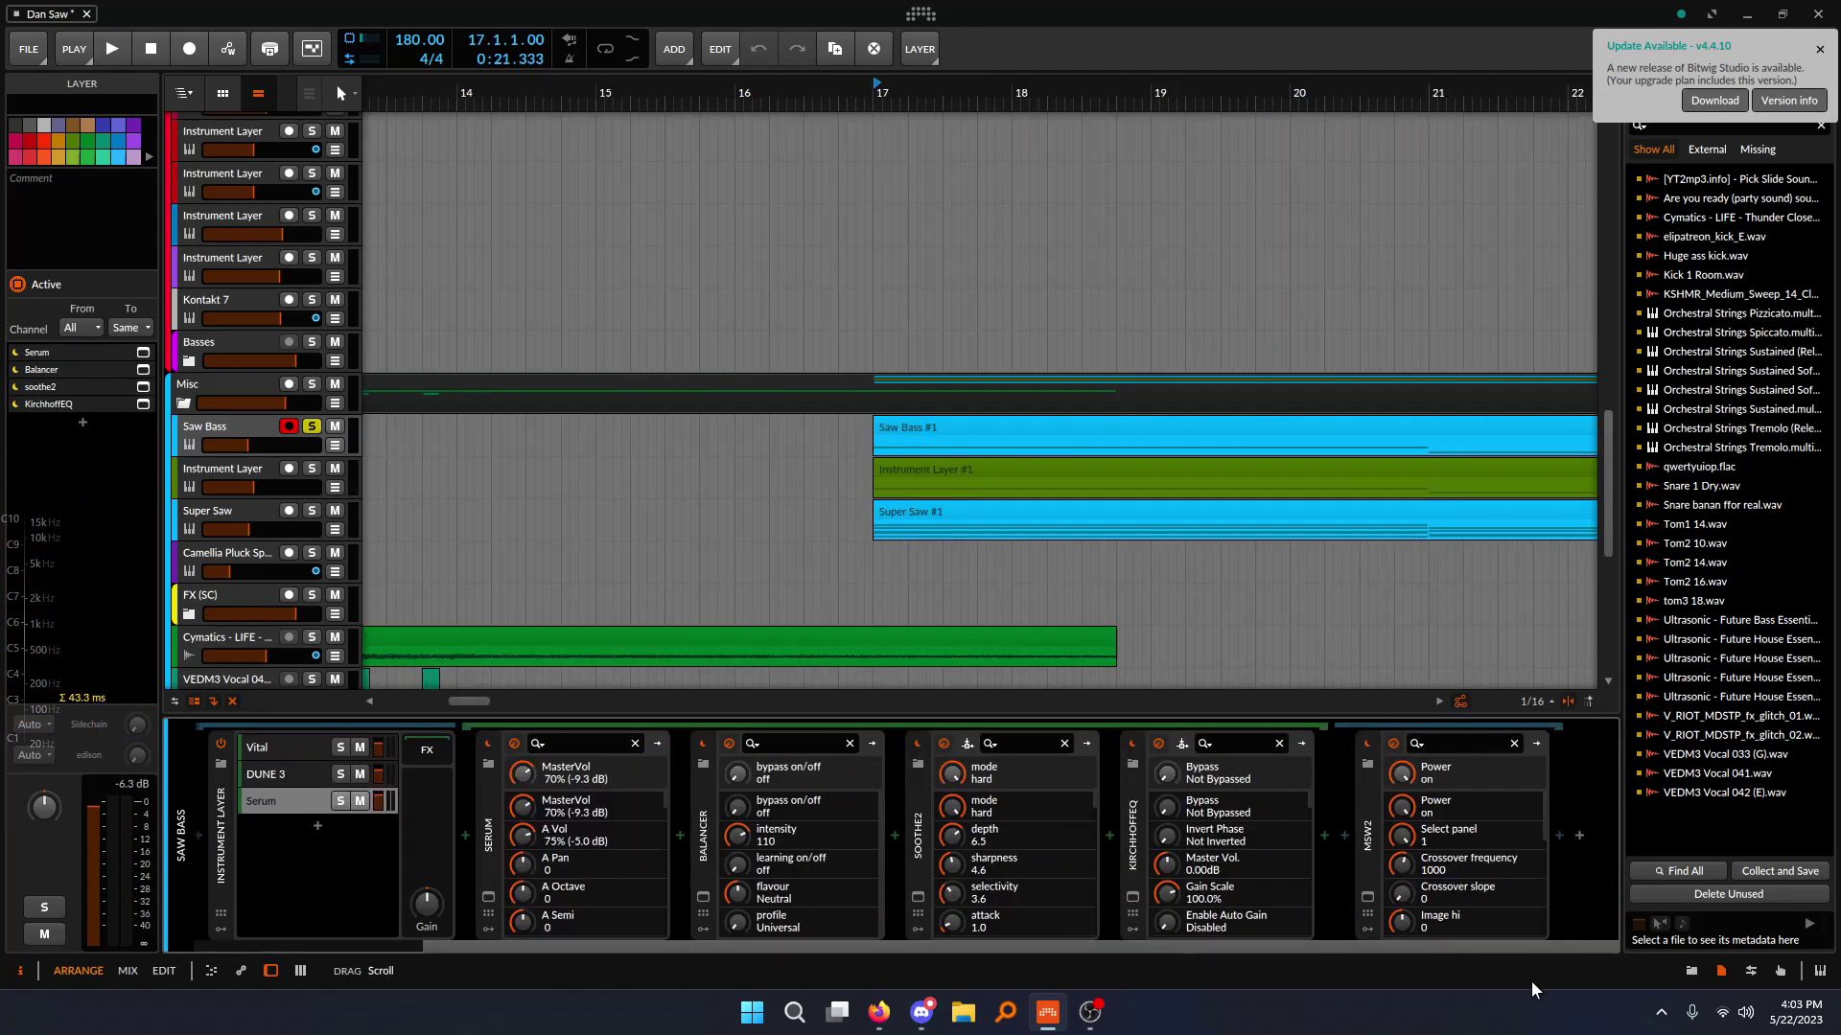
pyautogui.moveTo(1532, 987); pyautogui.dragTo(714, 1003)
pyautogui.click(550, 755)
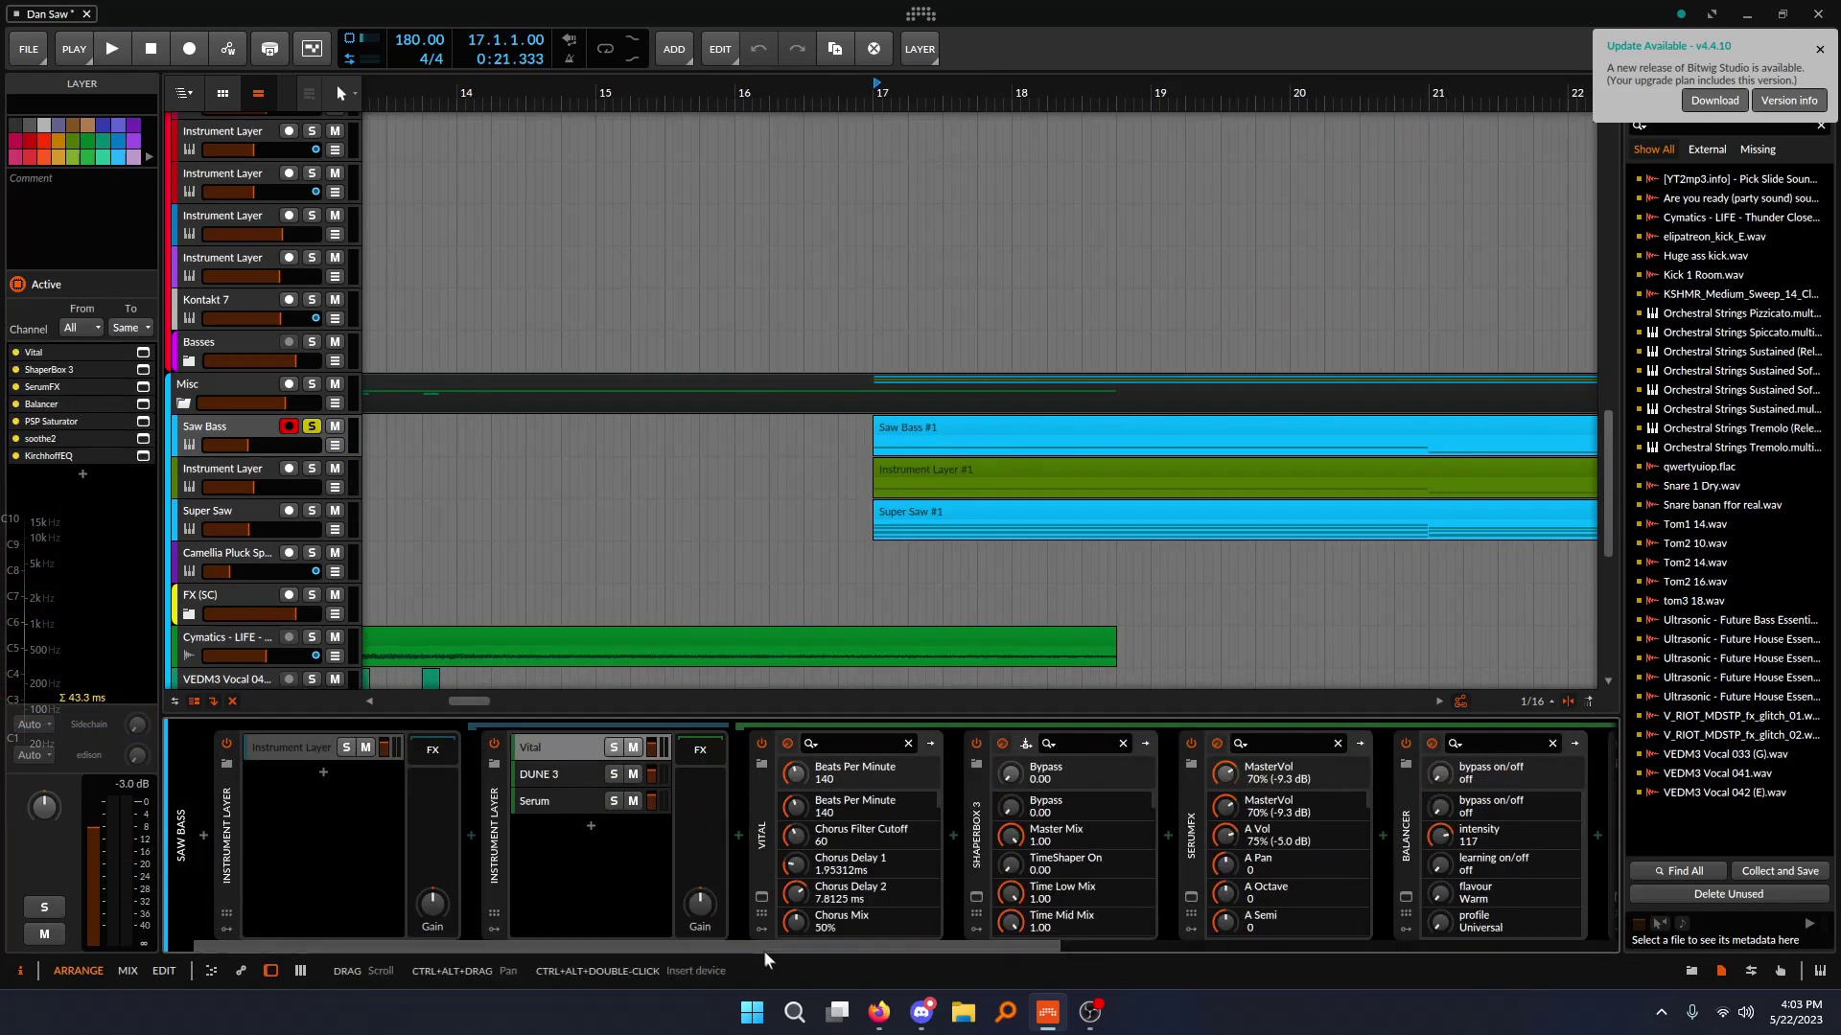
pyautogui.moveTo(757, 946); pyautogui.dragTo(1511, 981)
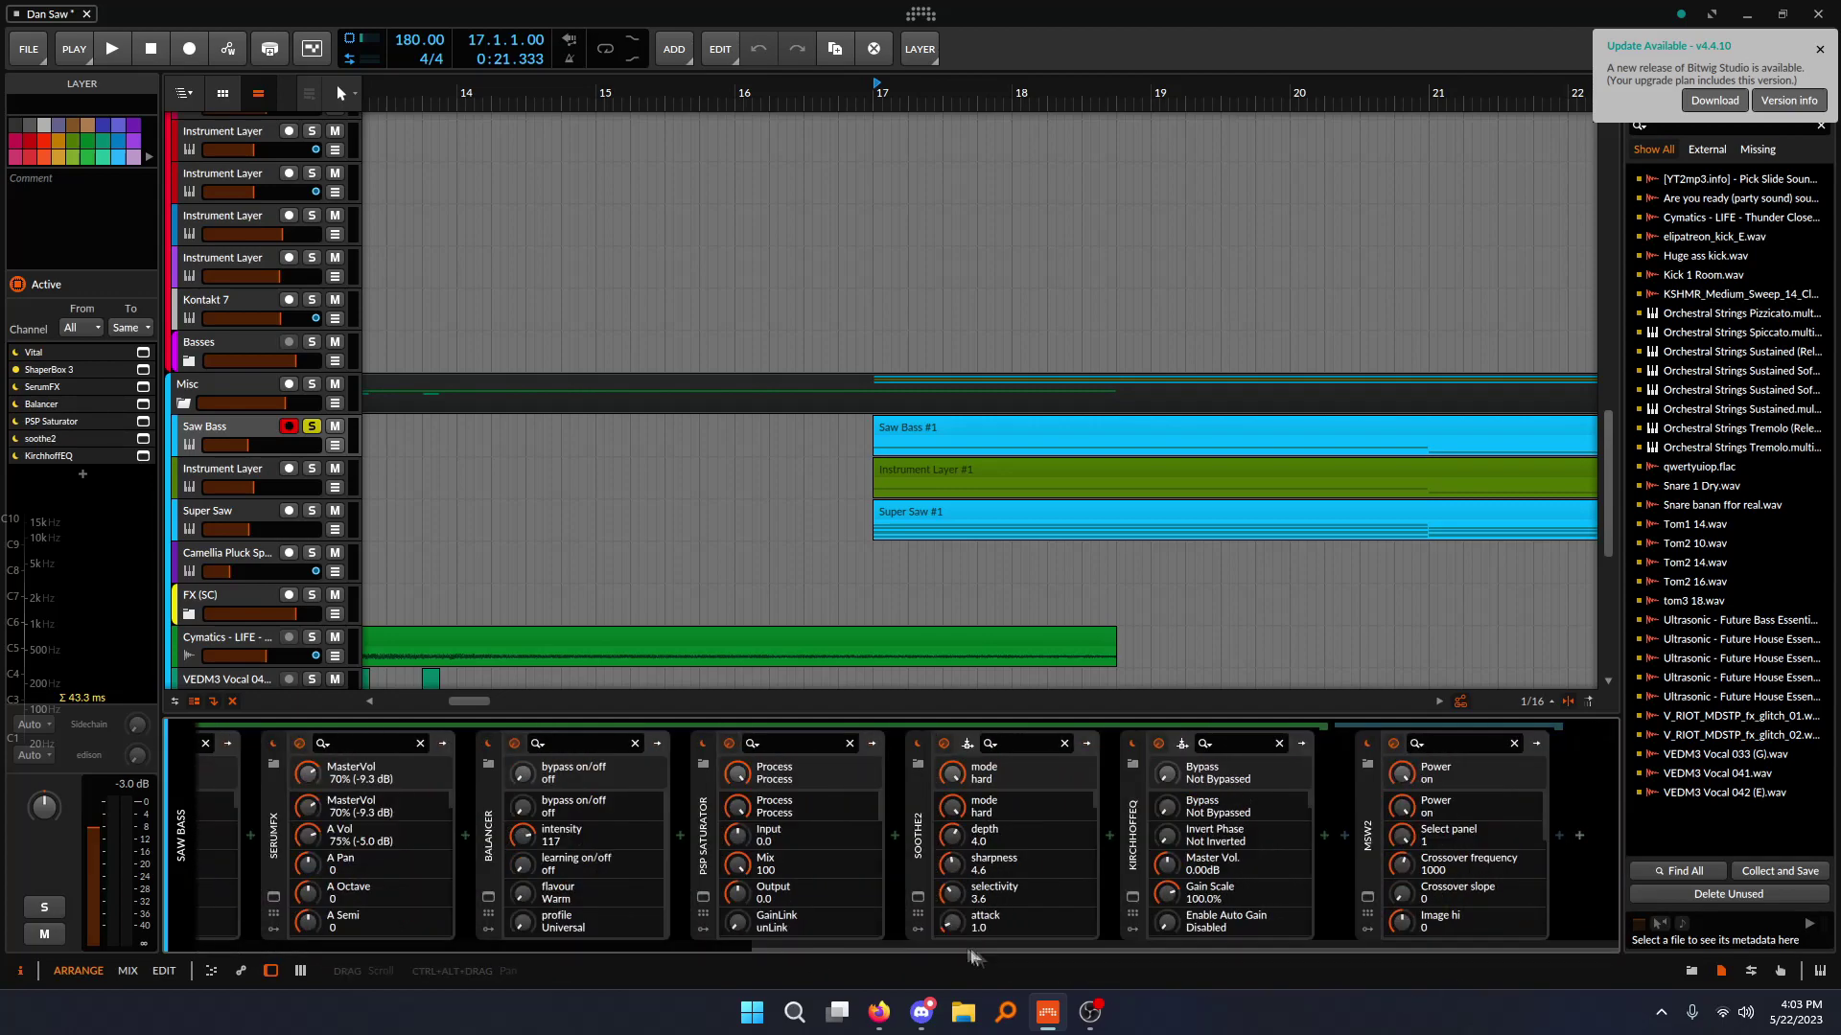
# - Open the Vital layer's plug-in window, view its Matrix and Advanced pages, and close it
pyautogui.moveTo(966, 947); pyautogui.dragTo(407, 937)
pyautogui.click(762, 897)
pyautogui.click(565, 145)
pyautogui.click(658, 145)
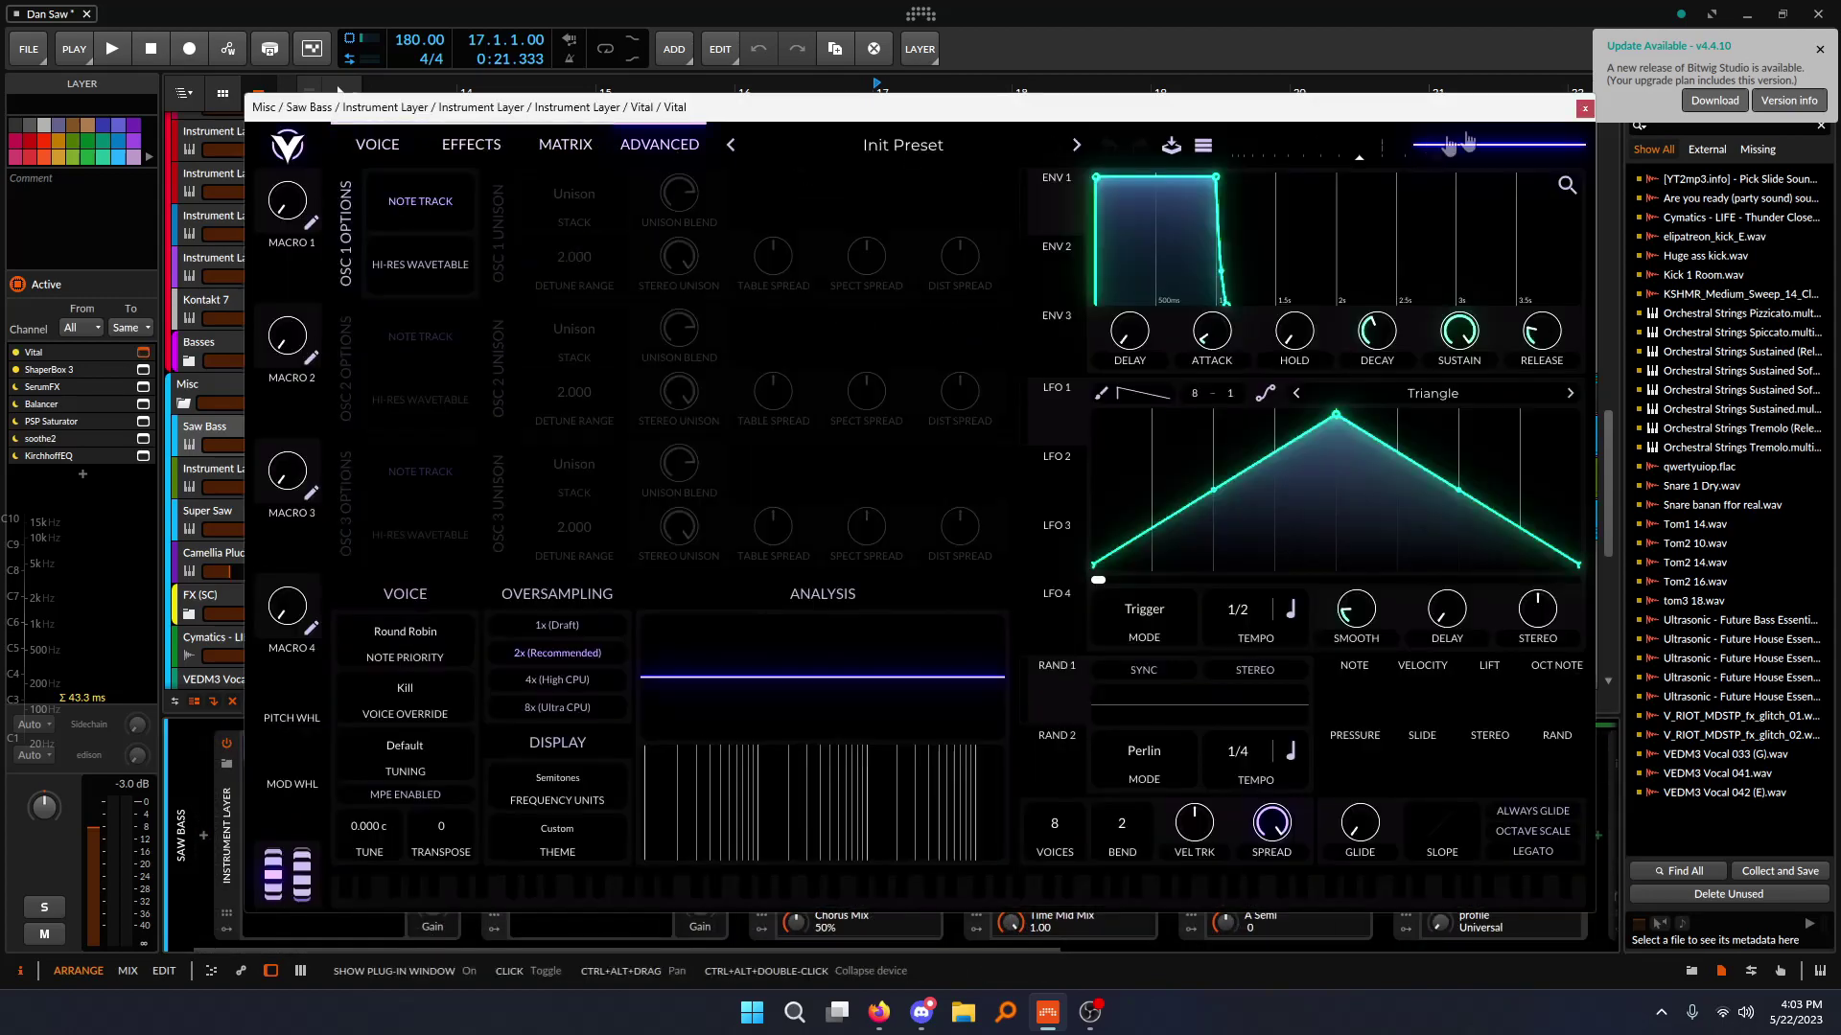
pyautogui.click(1583, 108)
# - View the DUNE 3 layer's plug-in window, sound a note on its keyboard, and close the window
pyautogui.click(752, 901)
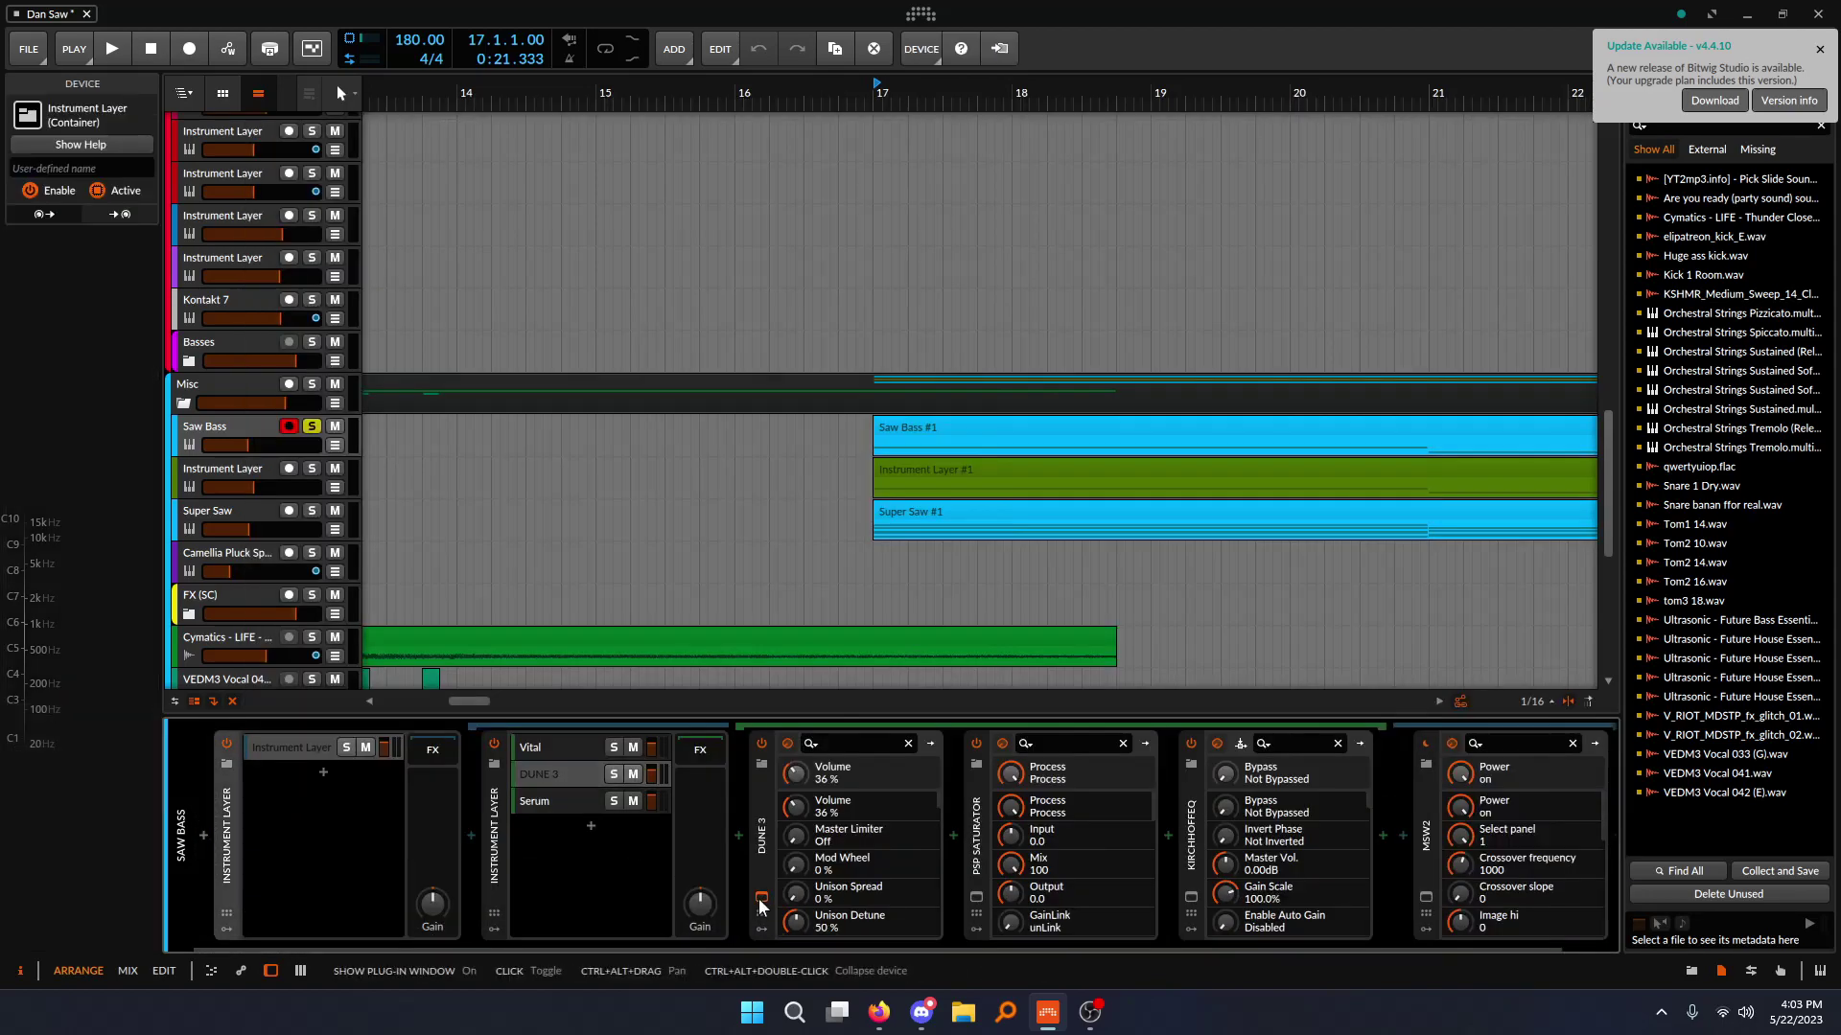
pyautogui.click(700, 858)
pyautogui.click(562, 877)
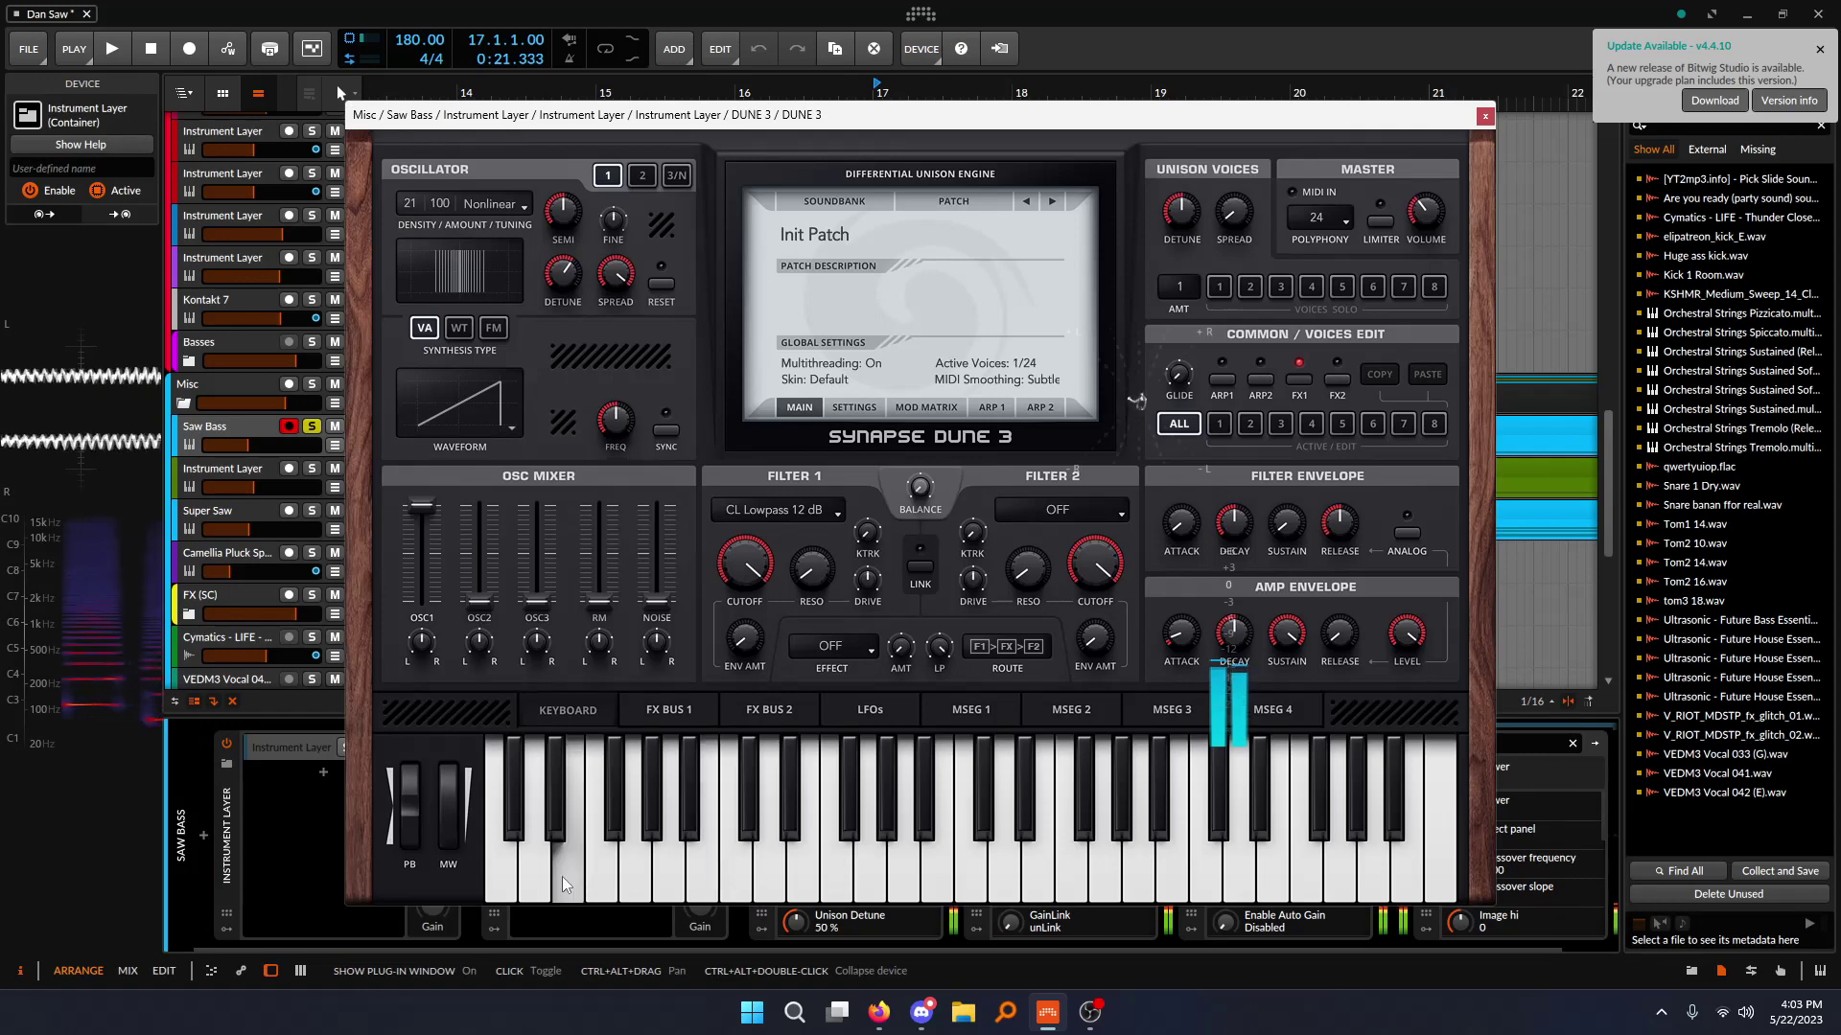
pyautogui.click(1484, 115)
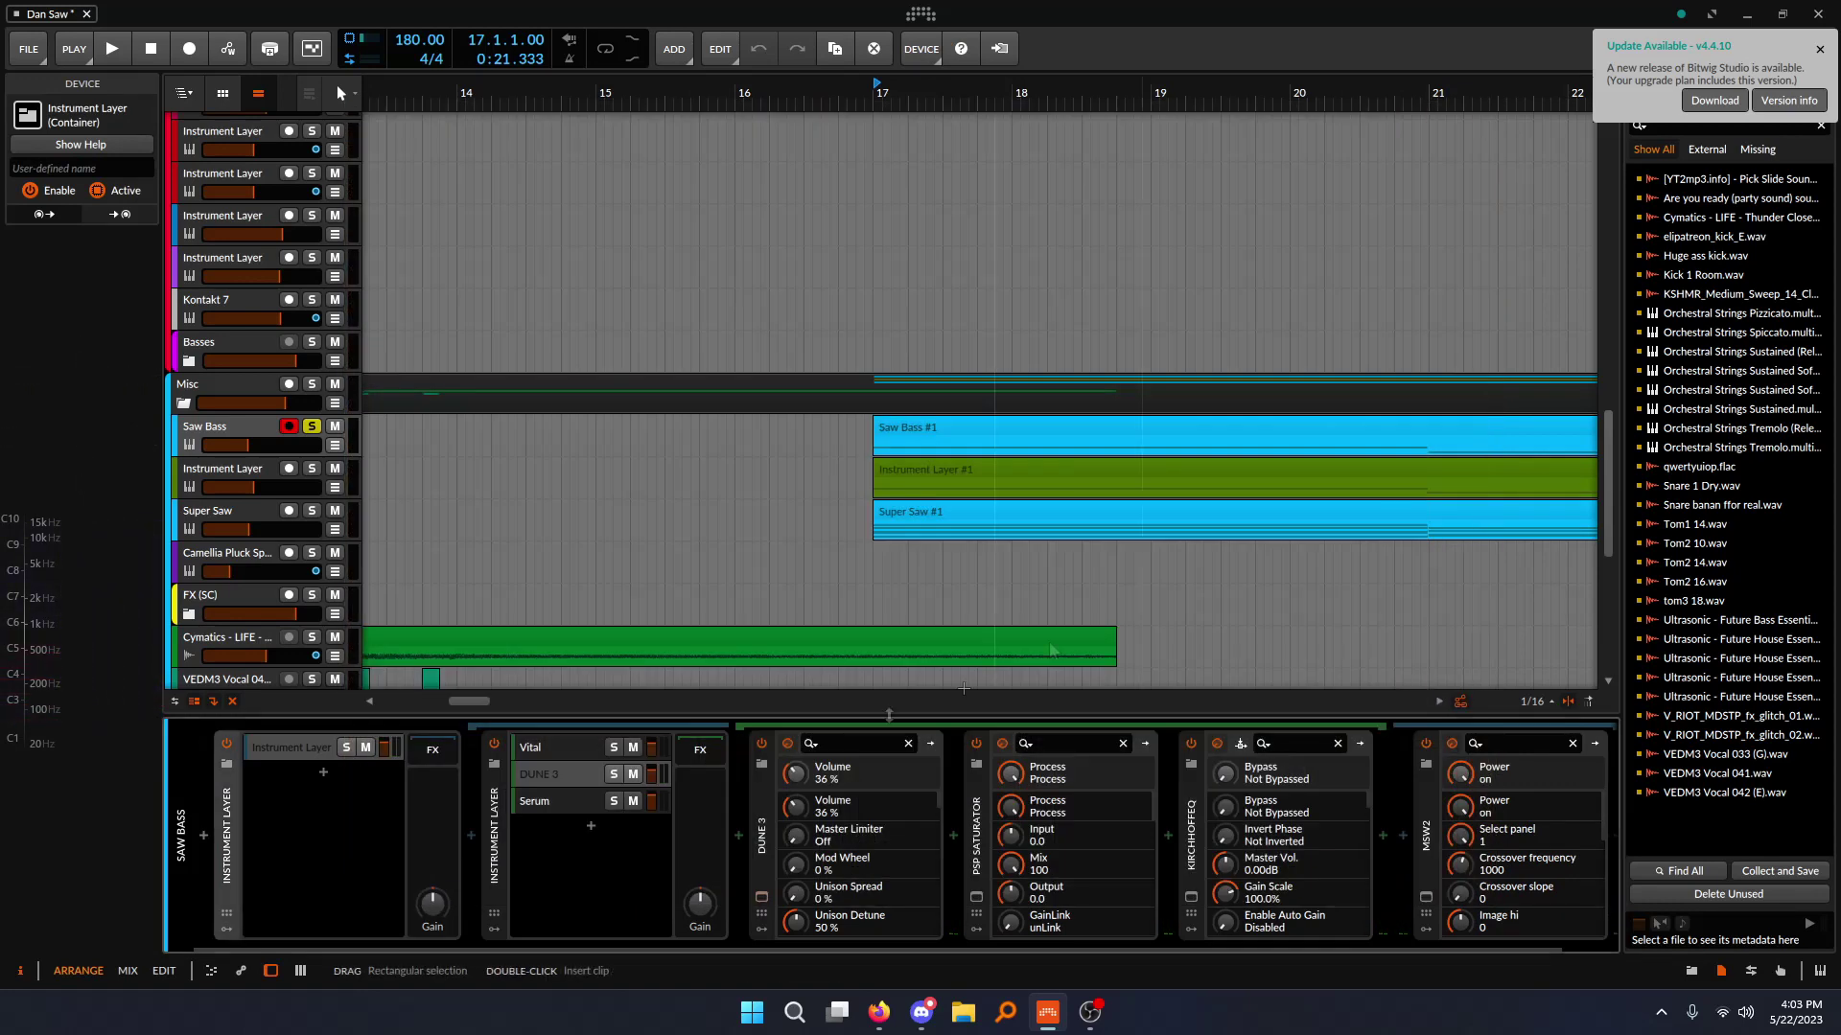
# - Inspect the Serum layer's oscillator and FX pages in its plug-in window, then close it and look through the layer's devices
pyautogui.click(526, 801)
pyautogui.click(761, 897)
pyautogui.click(727, 213)
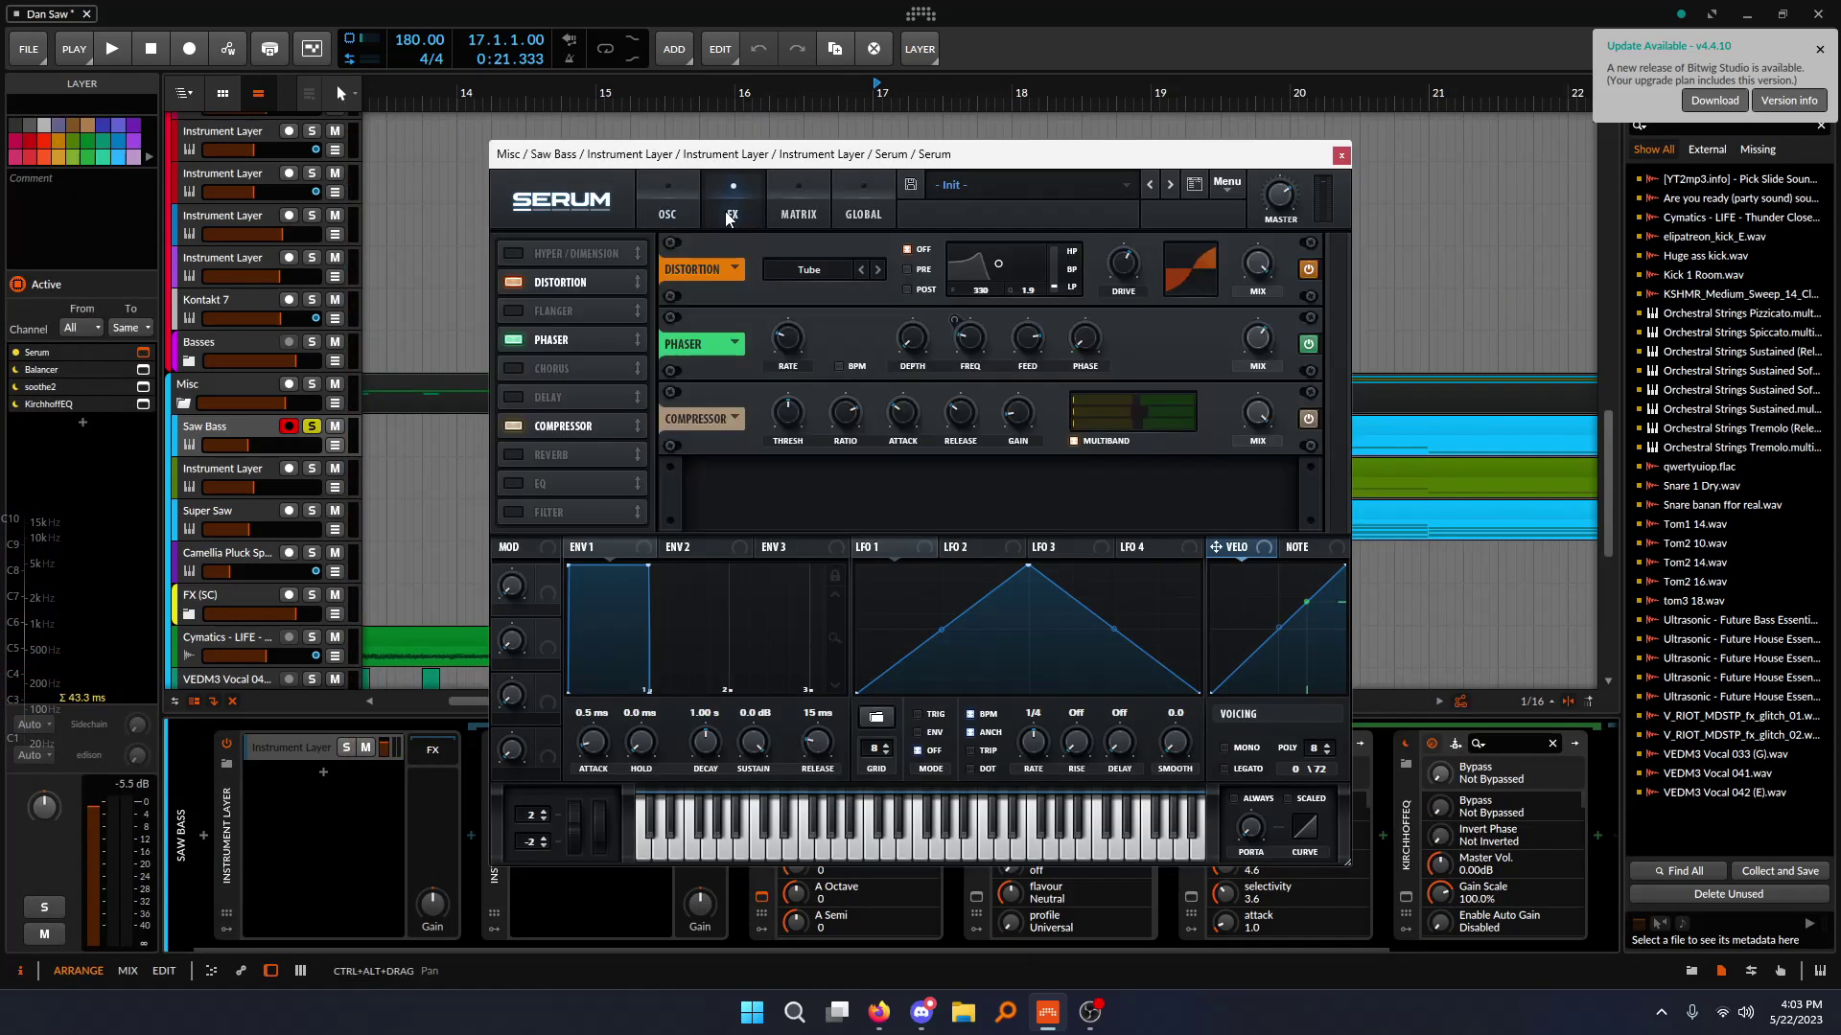
pyautogui.click(668, 213)
pyautogui.click(732, 206)
pyautogui.click(1341, 155)
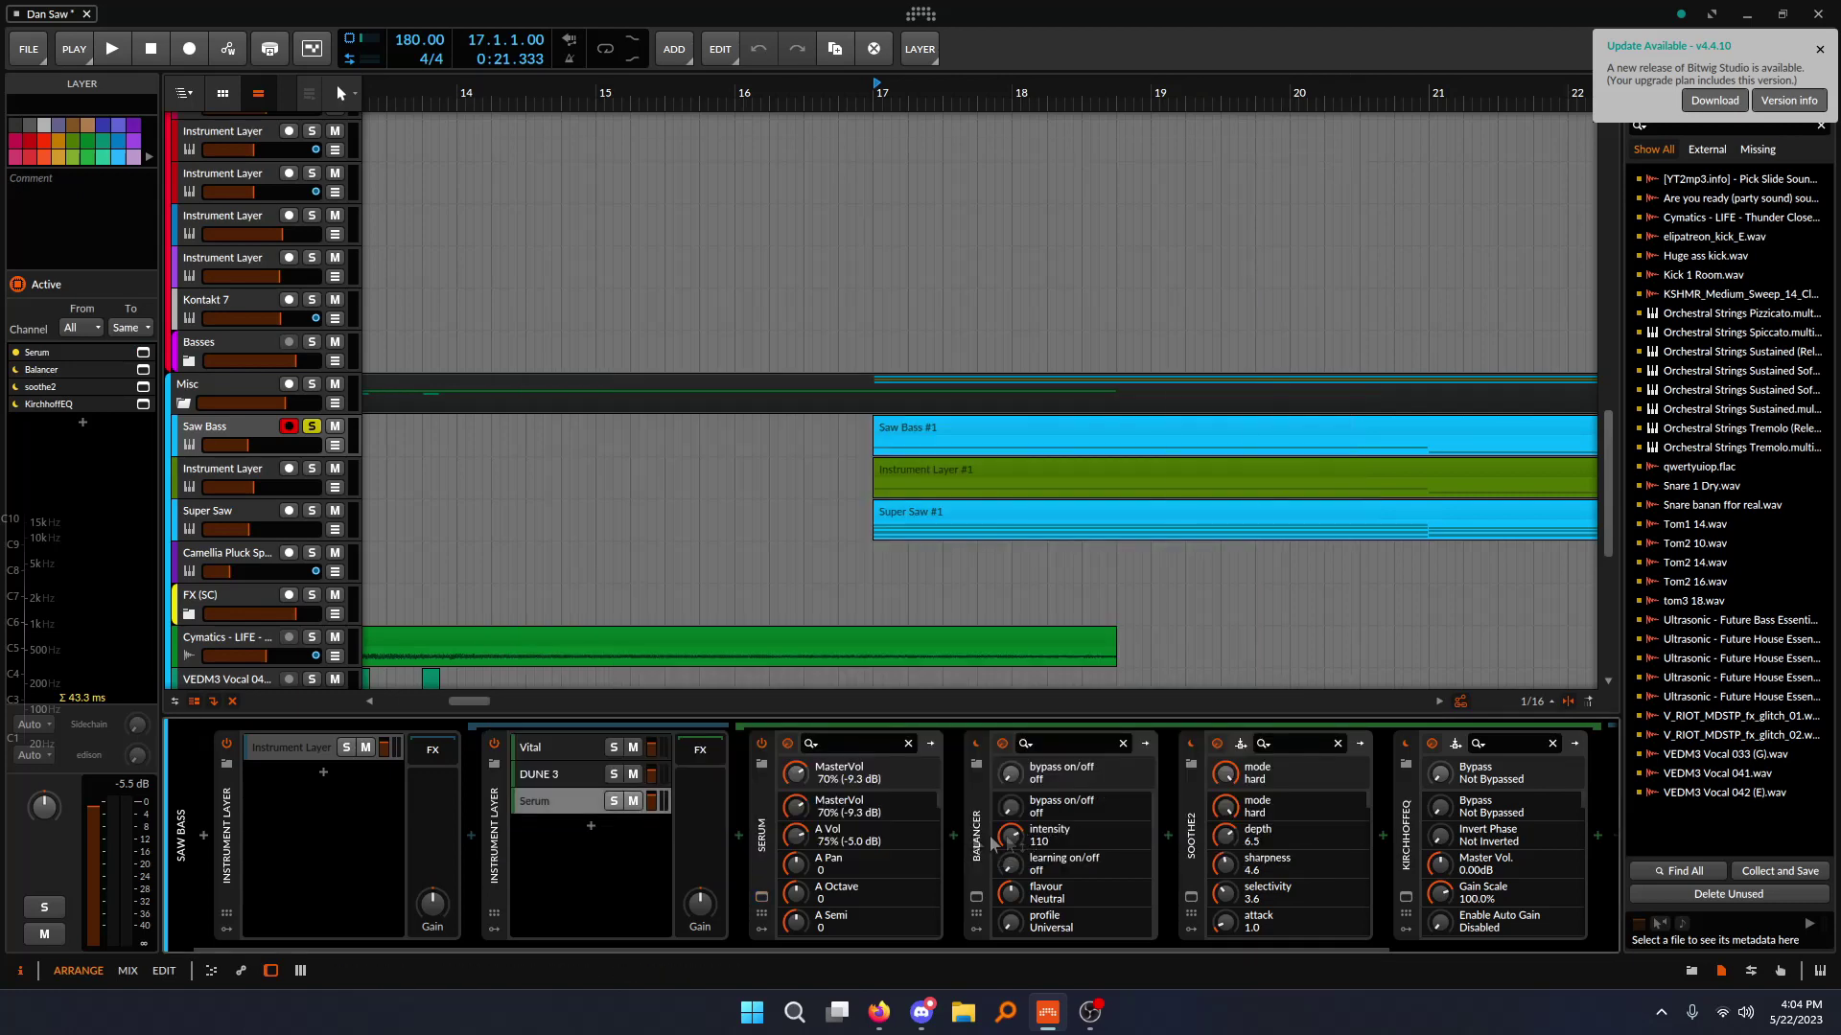
pyautogui.moveTo(811, 946); pyautogui.dragTo(171, 1028)
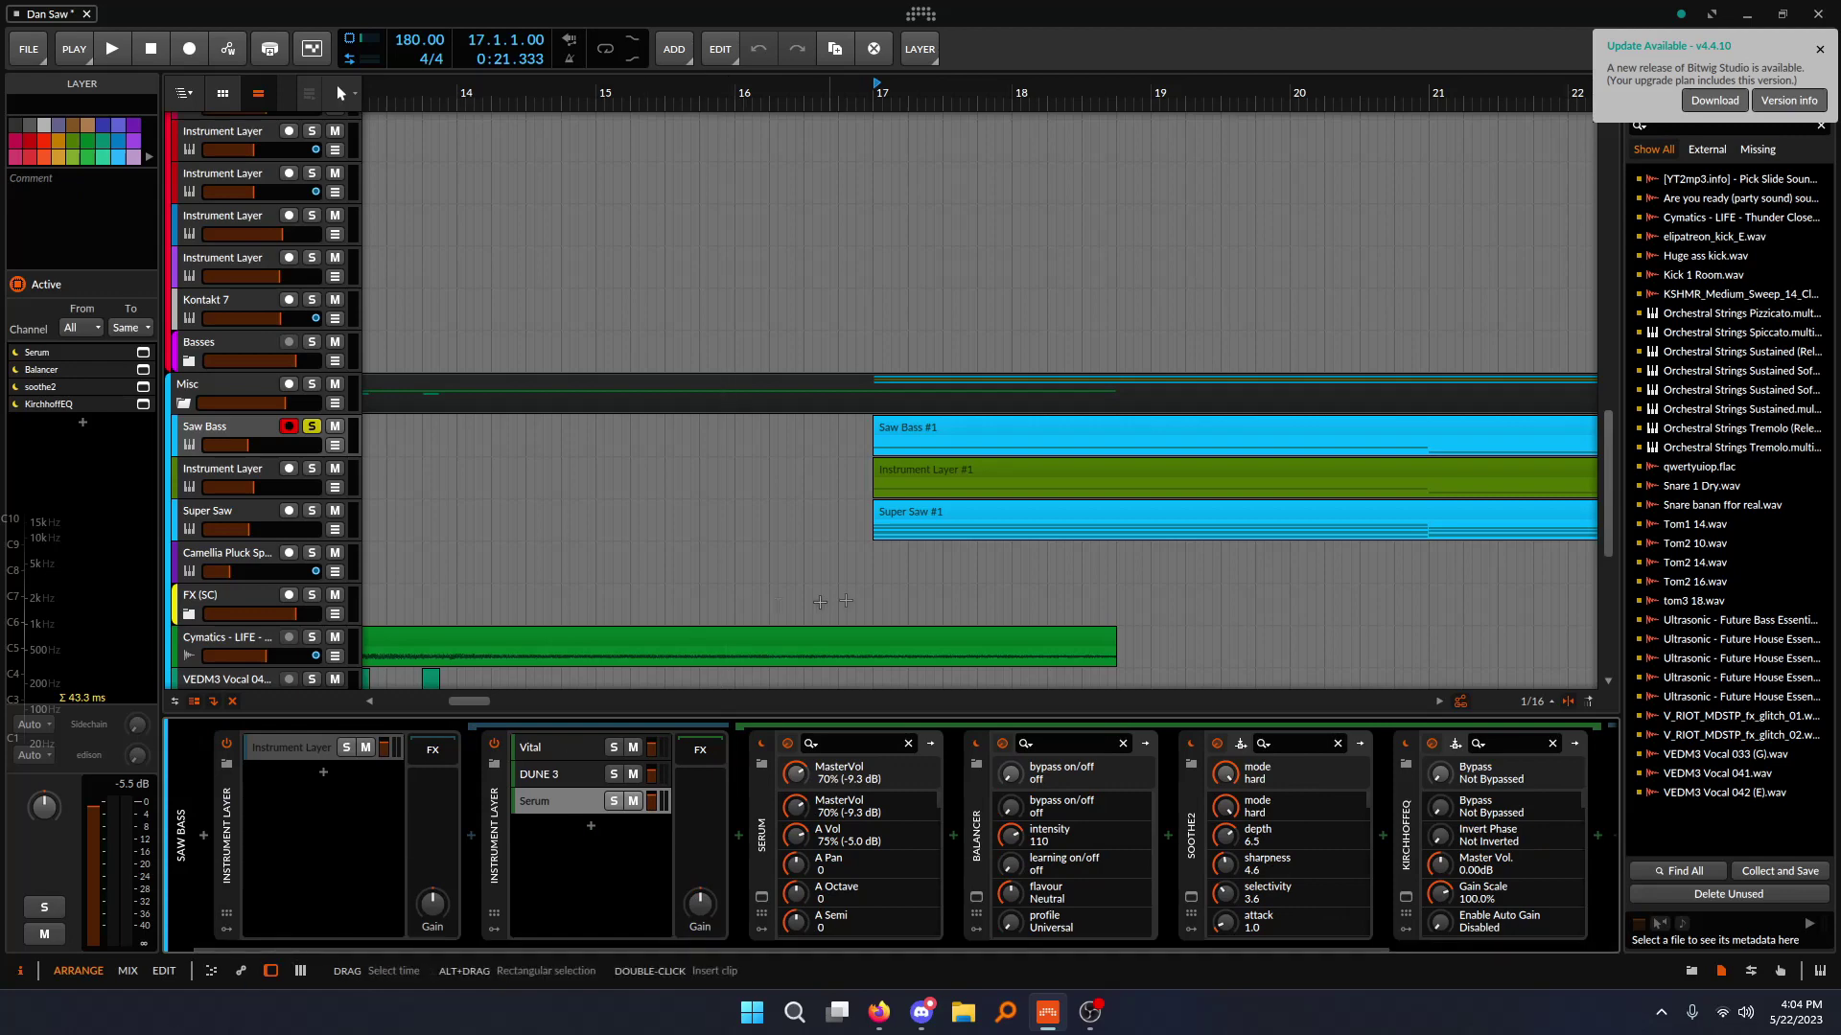
# - Play the arrangement from bar 17 and switch the solo from Saw Bass to the Instrument Layer track below it
pyautogui.moveTo(879, 570); pyautogui.dragTo(923, 570)
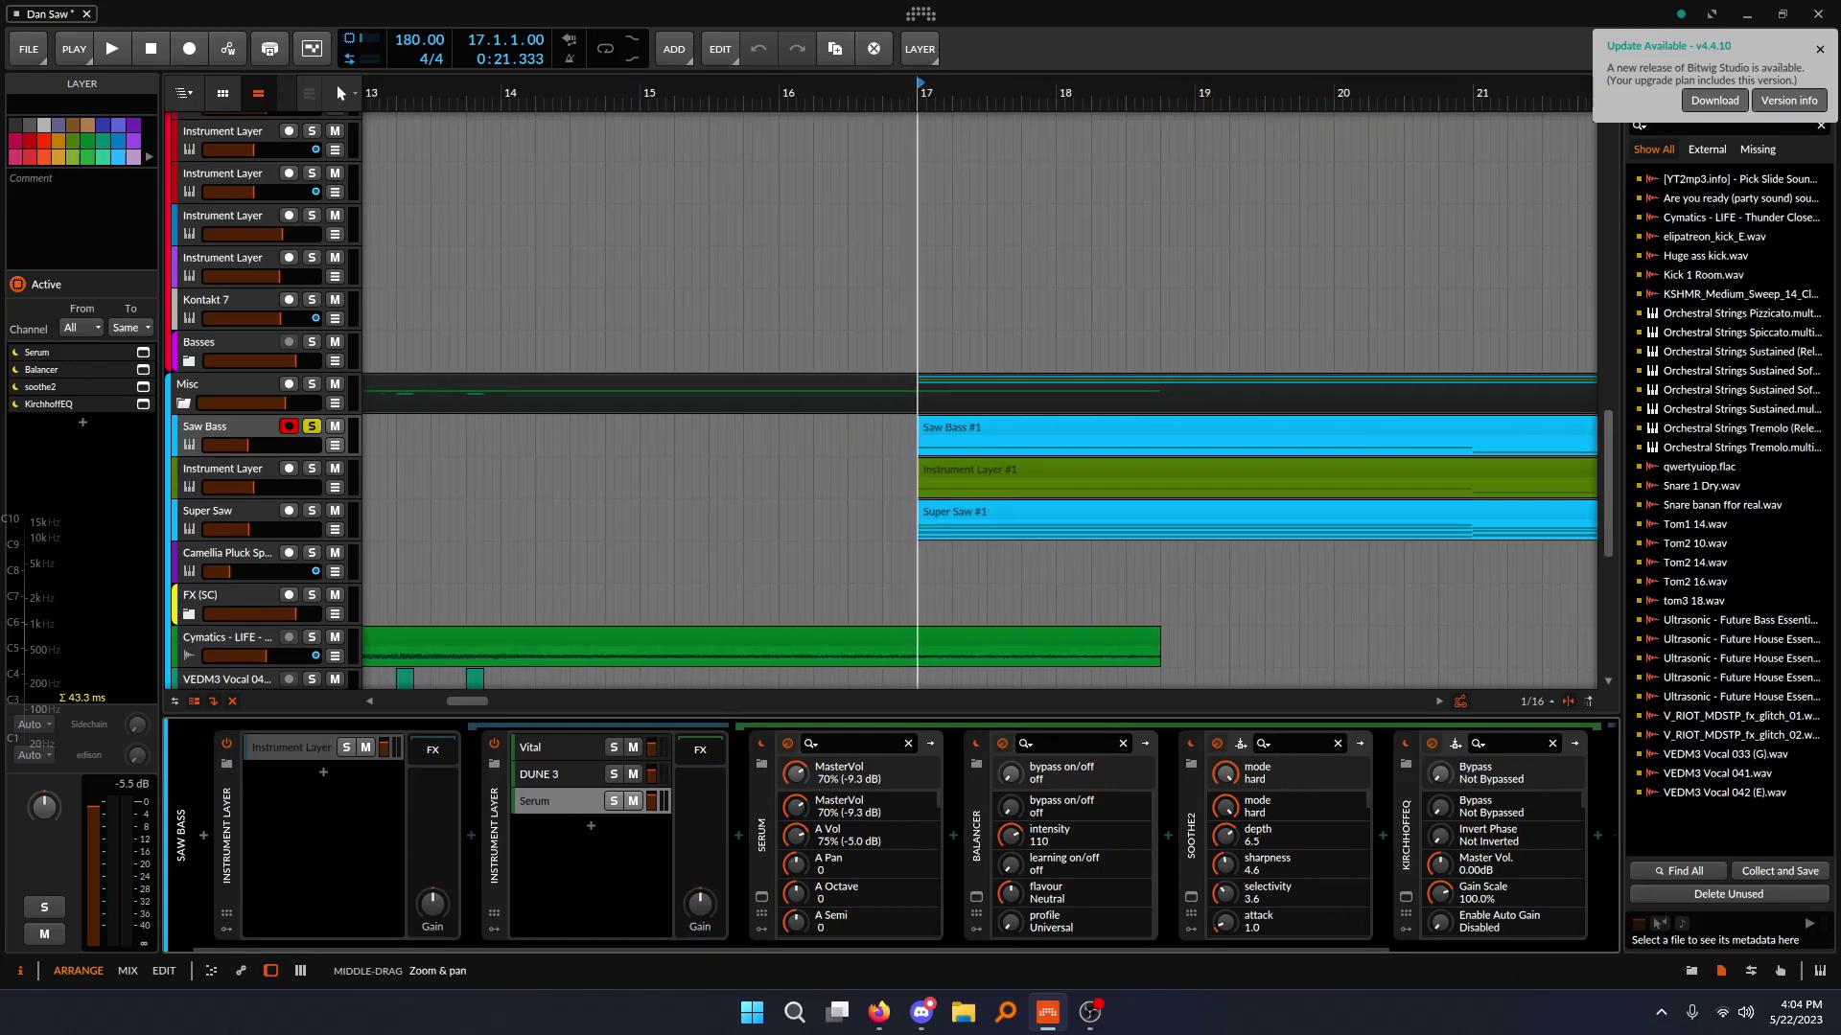
pyautogui.moveTo(923, 570); pyautogui.dragTo(926, 570)
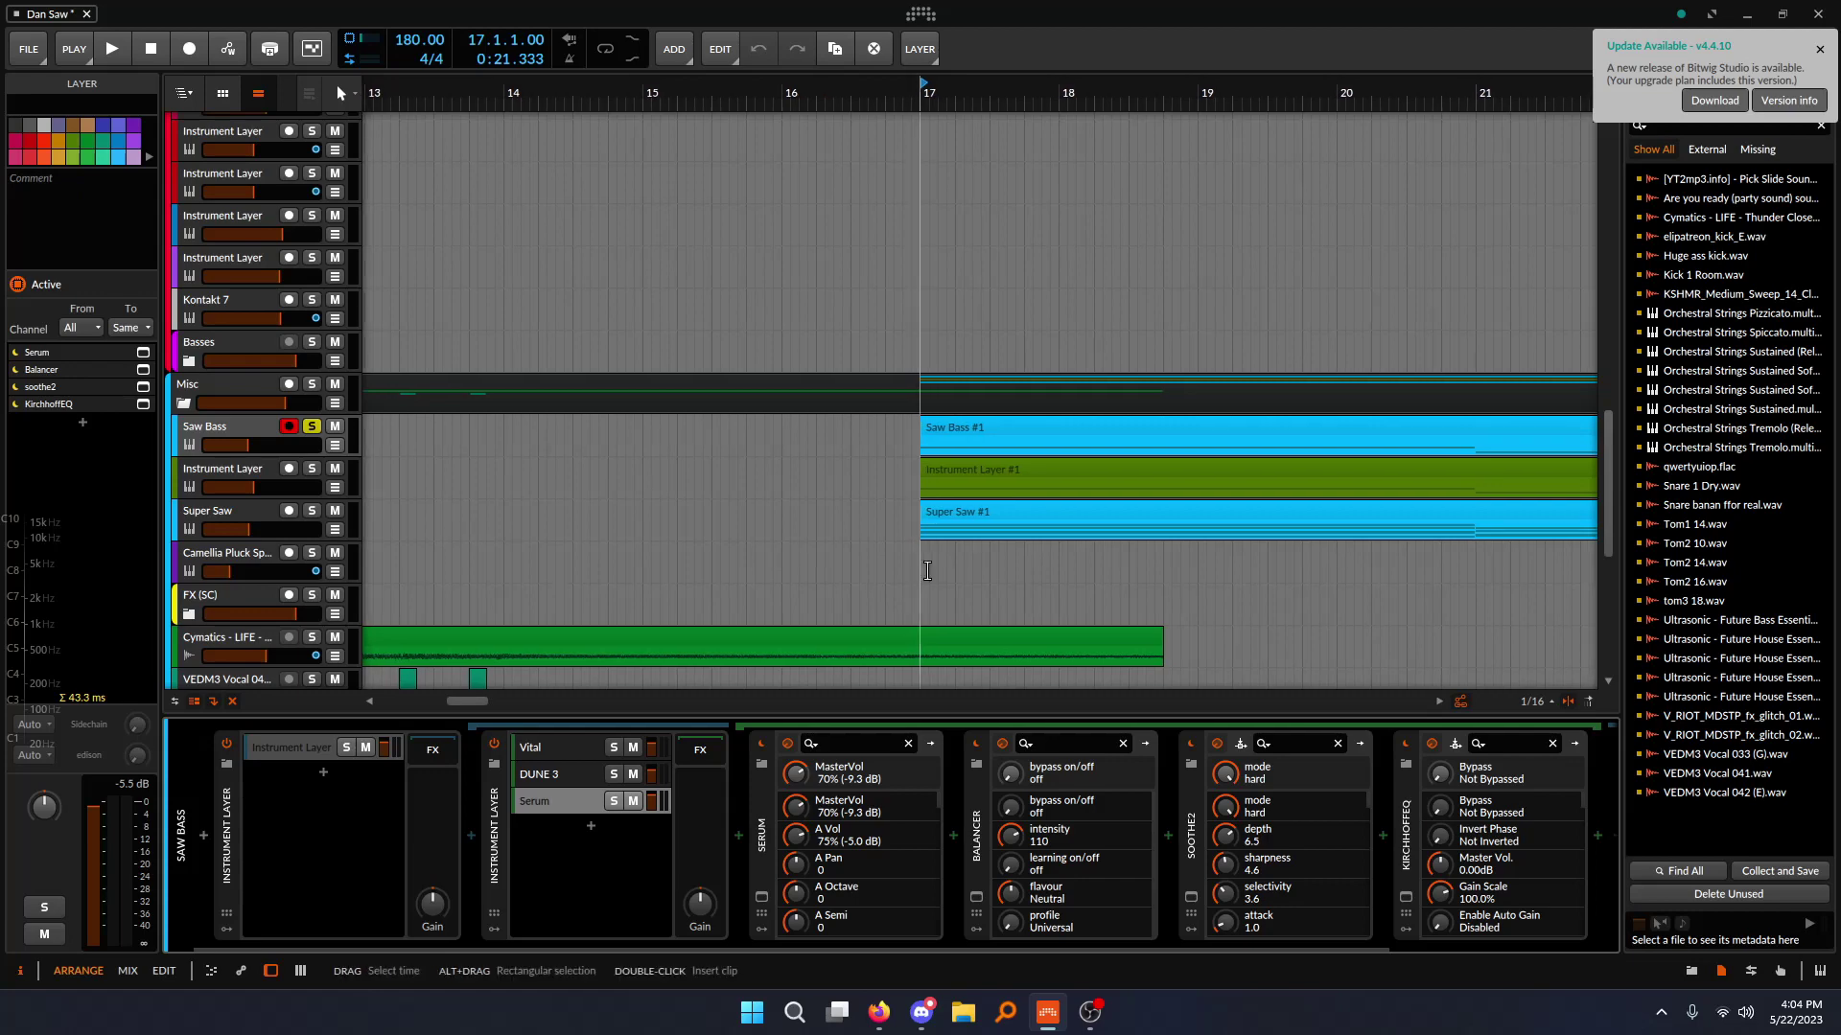
pyautogui.press('space')
pyautogui.click(312, 468)
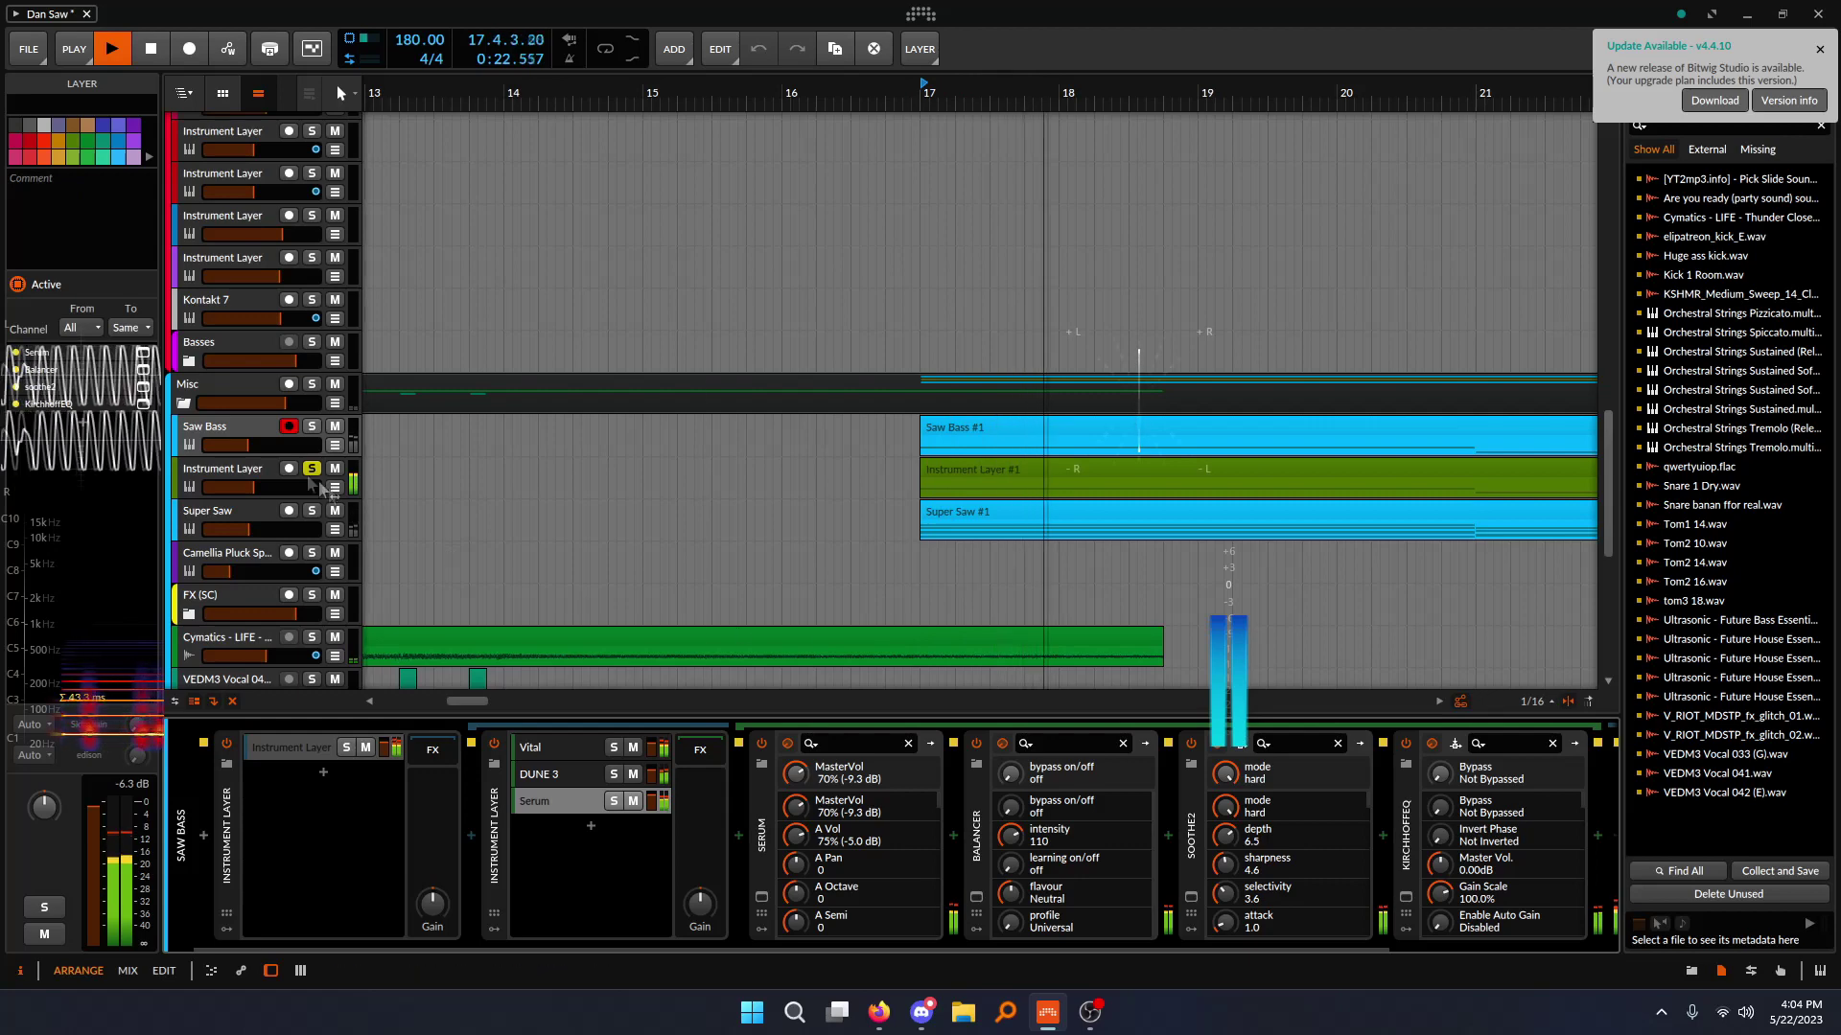
# - Stop playback, open the IL Harmor window of the soloed Instrument Layer's Phat Sub layer, view its harmonic level envelope and close it
pyautogui.press('space')
pyautogui.click(228, 469)
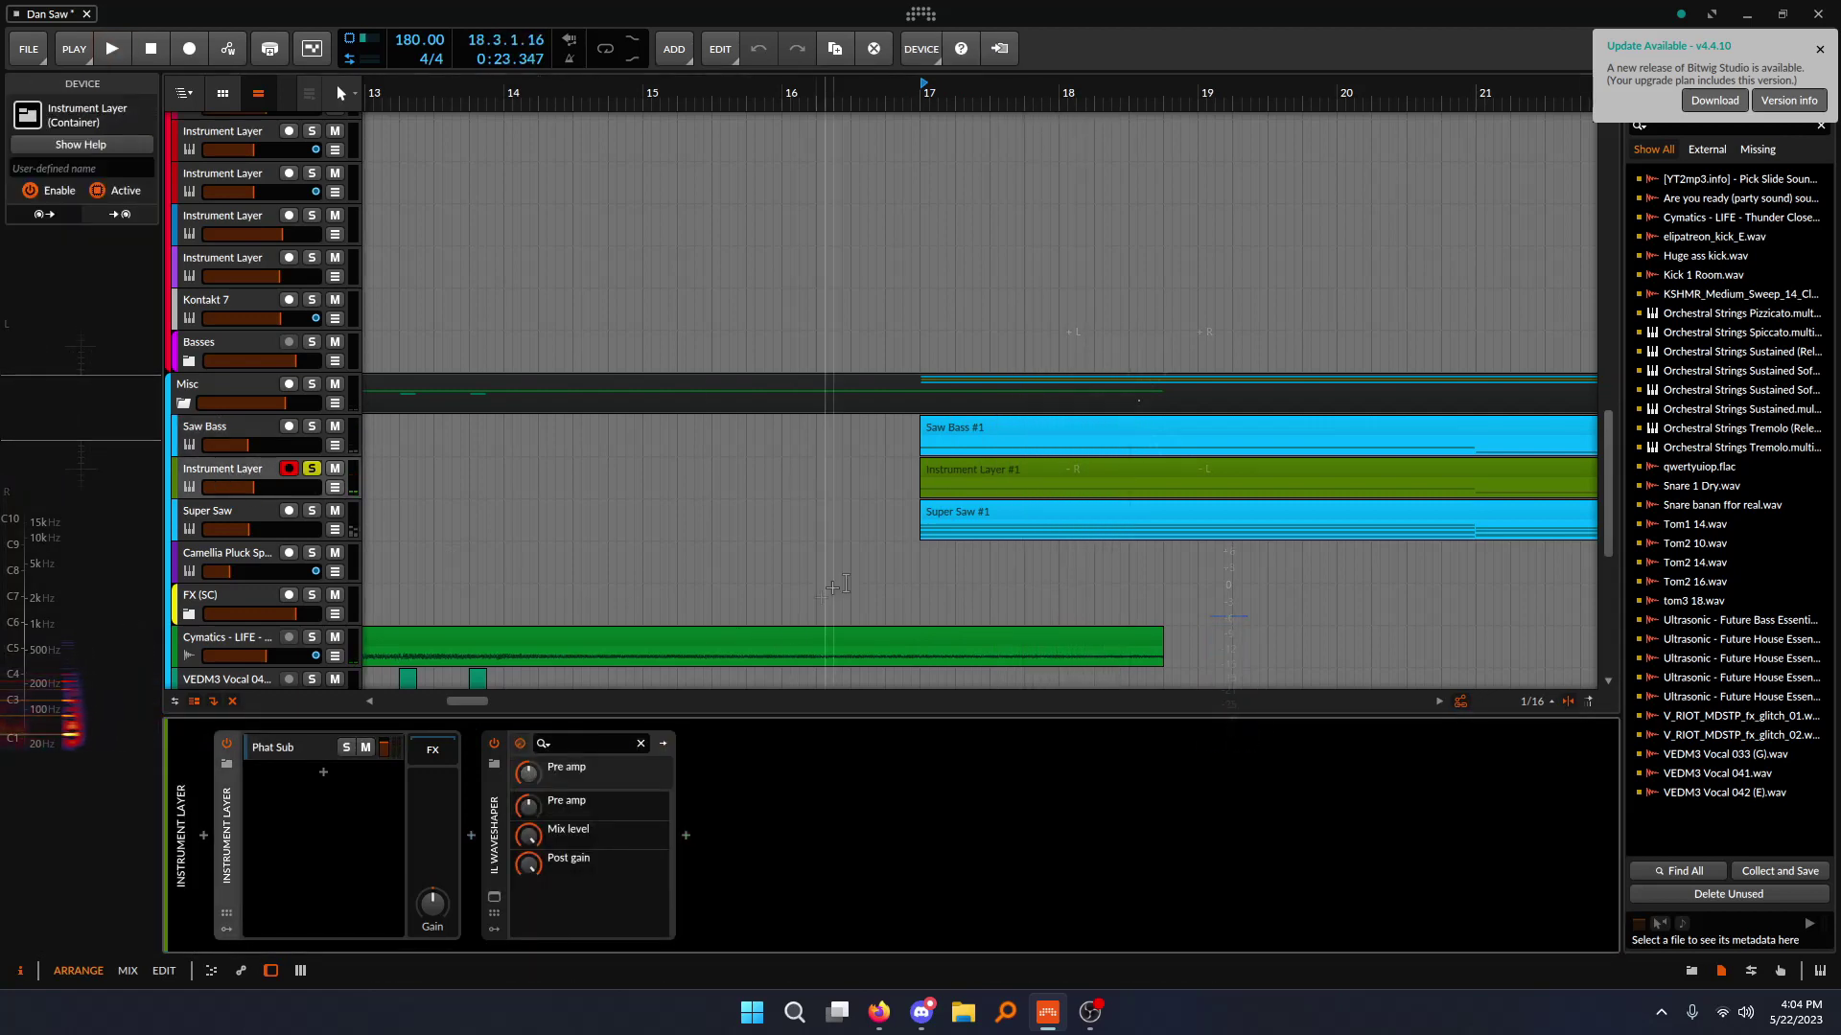
pyautogui.hscroll(2, 747, 575)
pyautogui.click(287, 746)
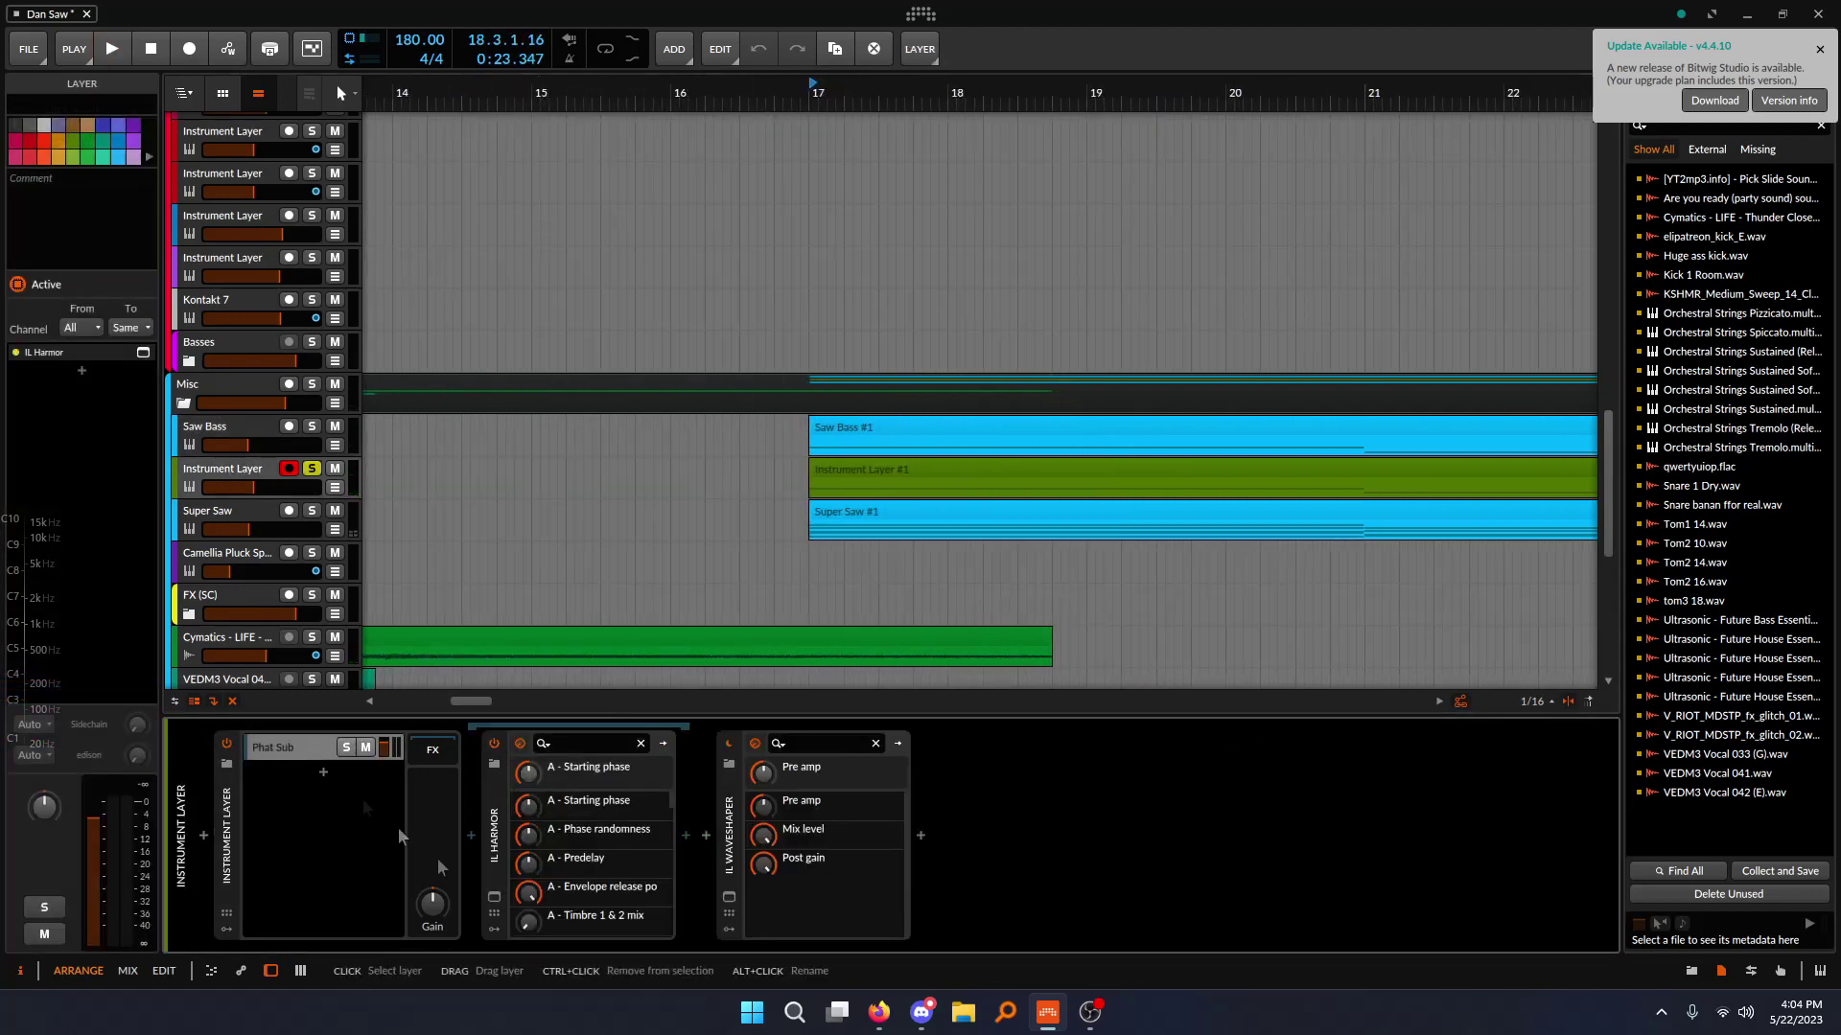
pyautogui.click(493, 896)
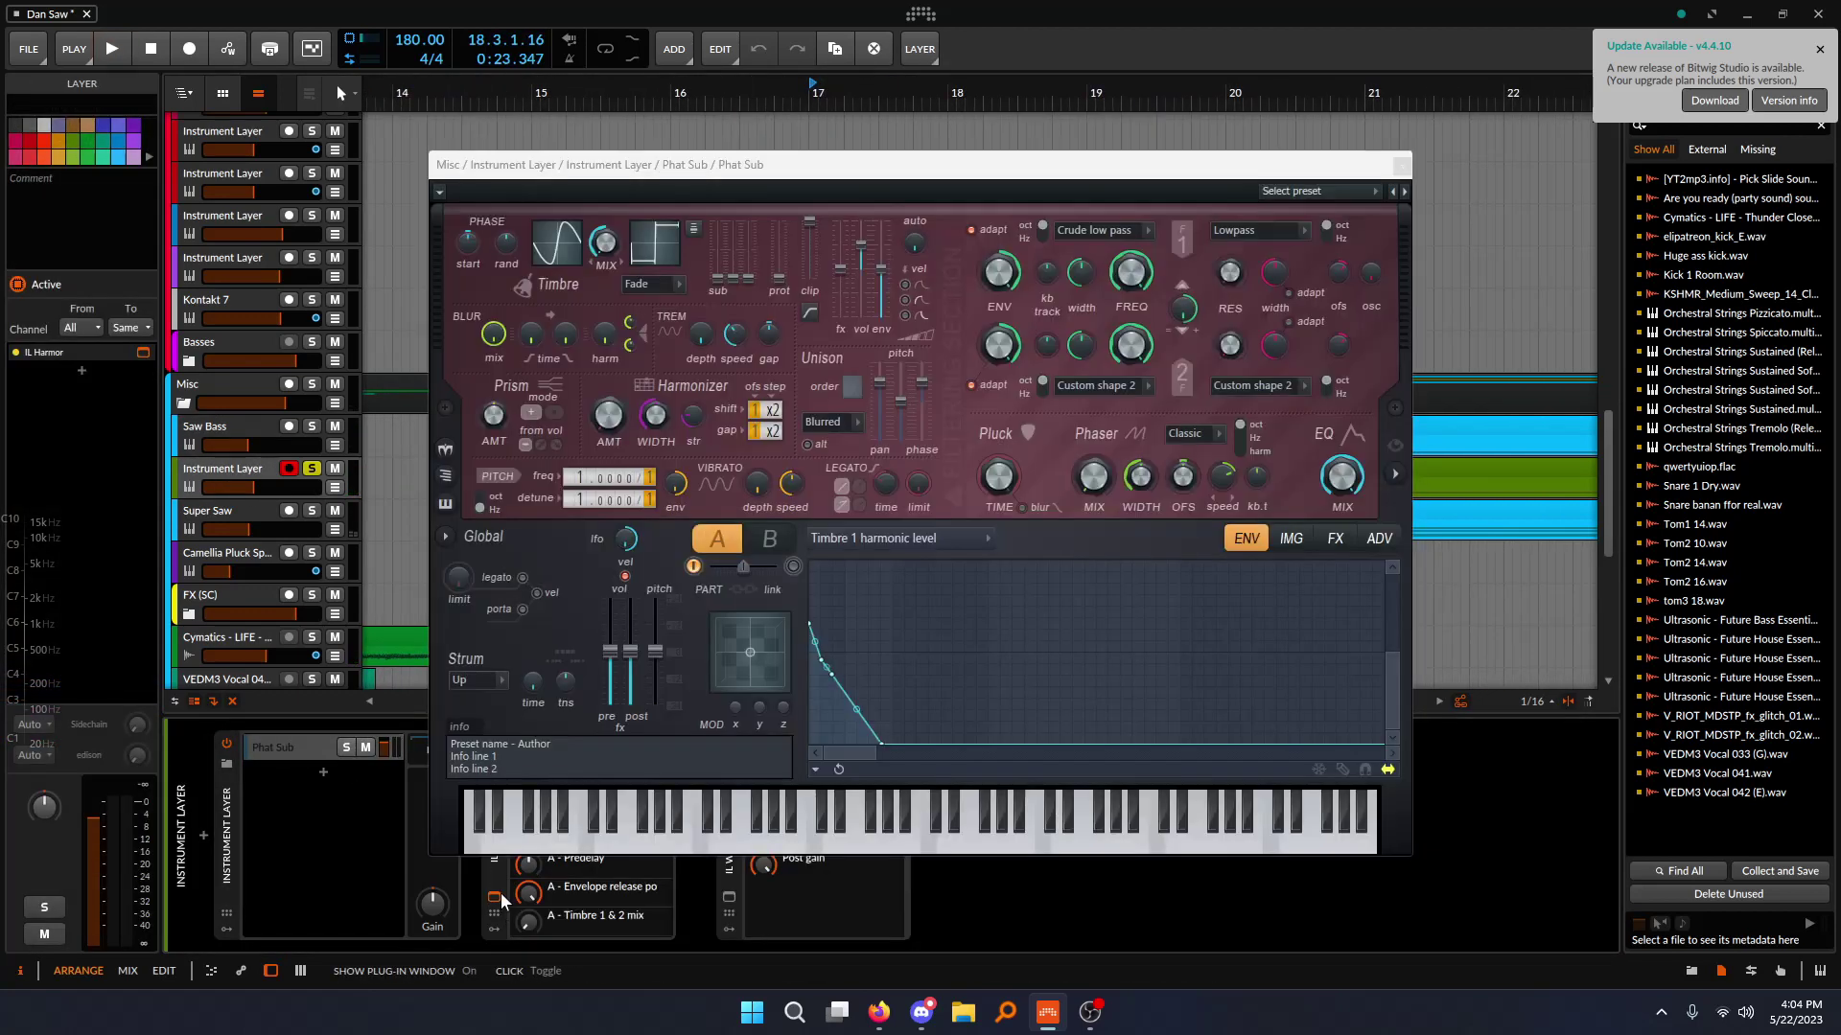
pyautogui.click(872, 539)
pyautogui.click(1342, 632)
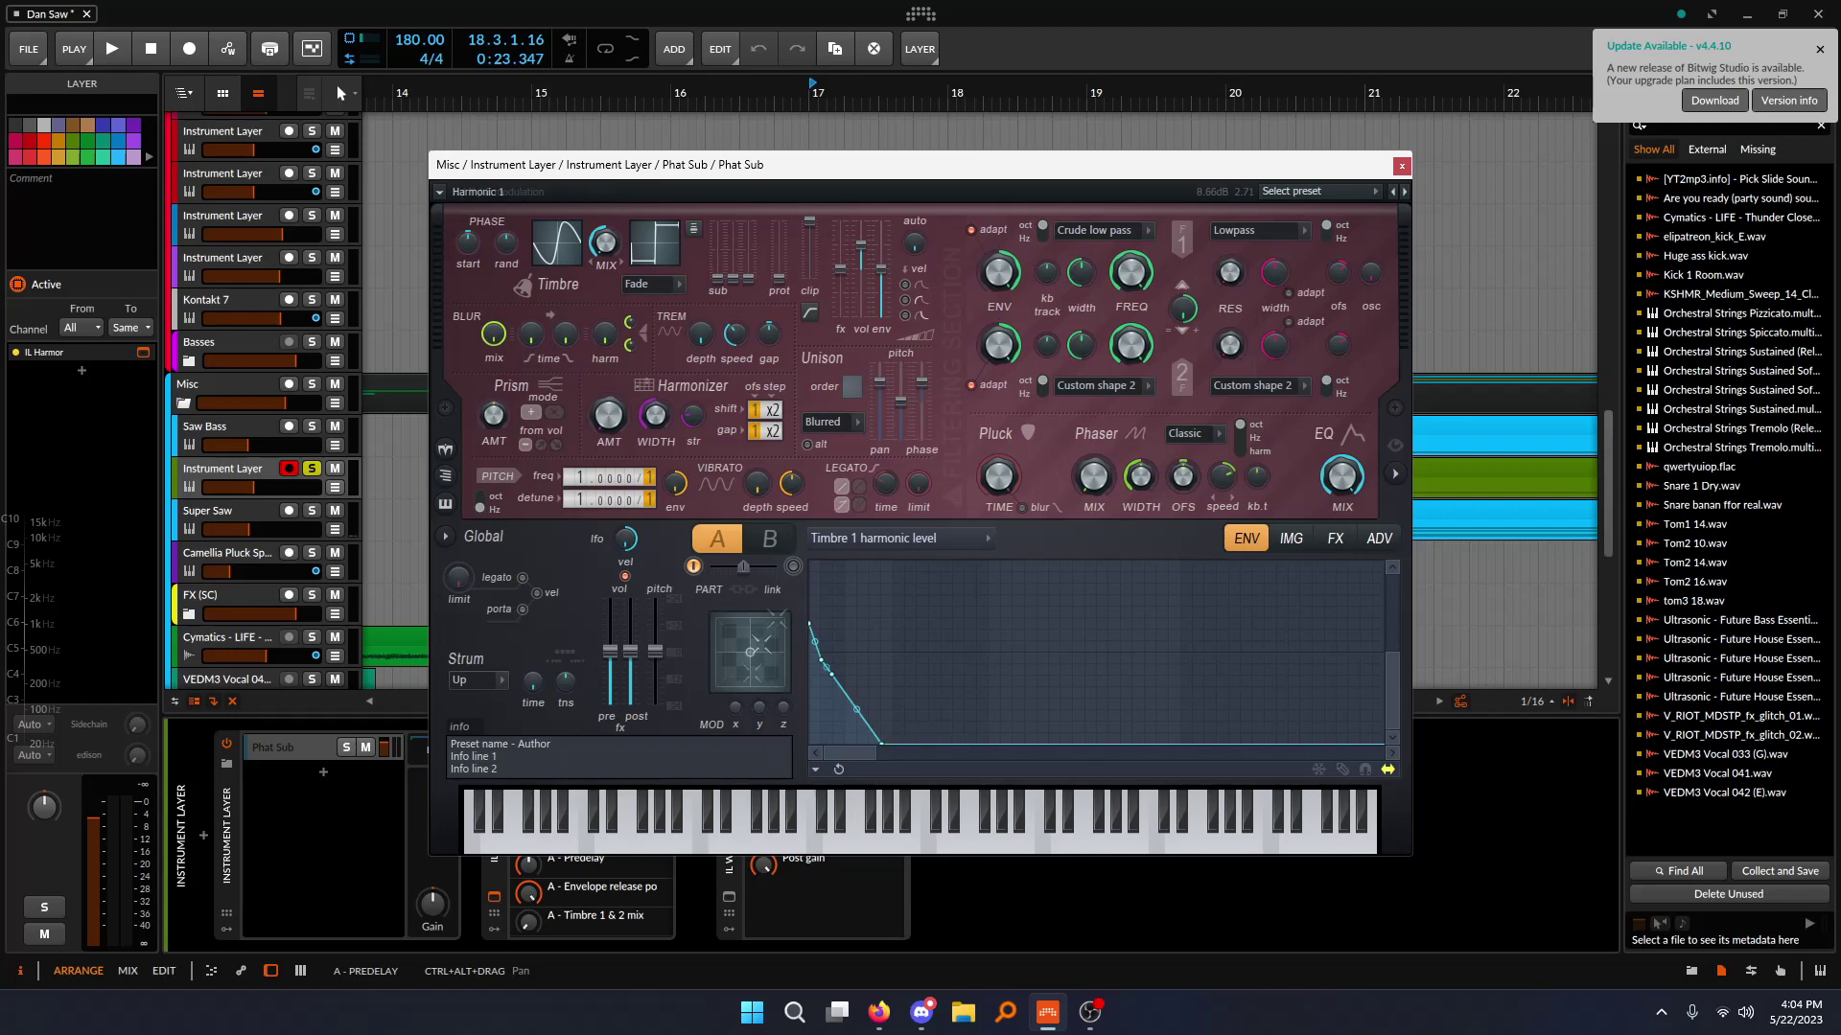
pyautogui.click(1401, 164)
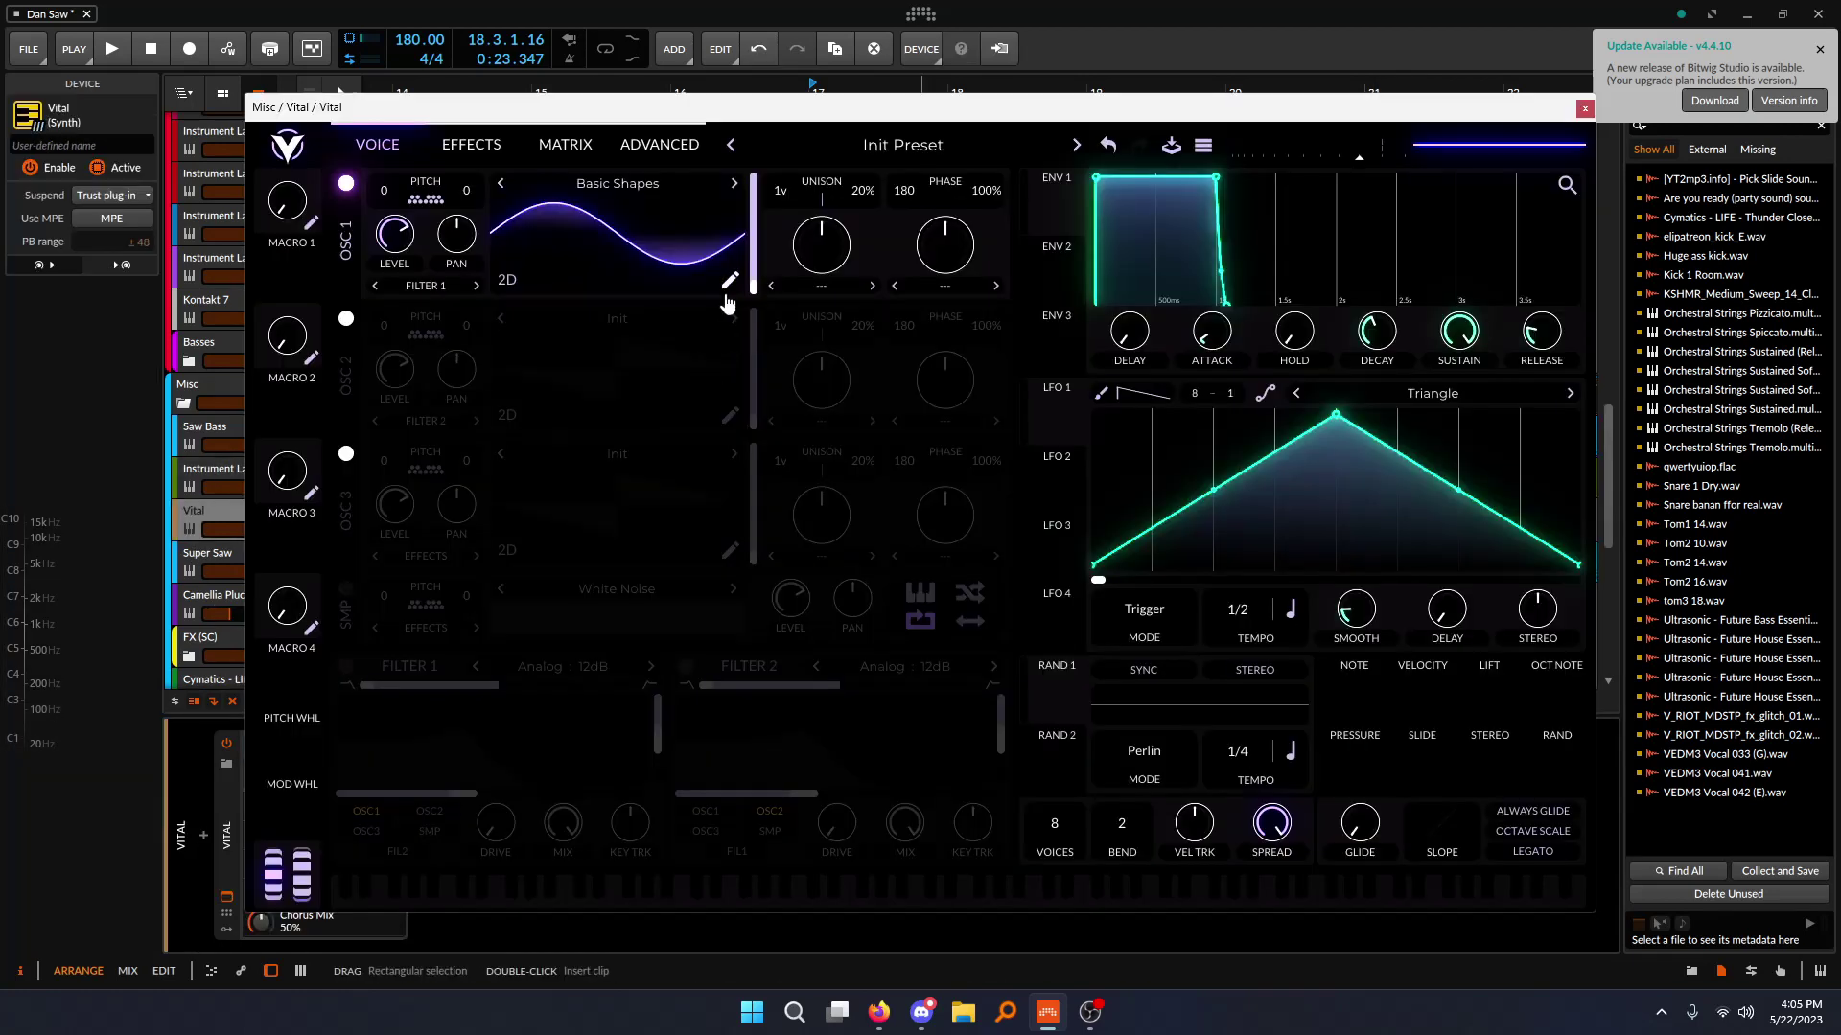
# - Open the wavetable editor for Vital's oscillator 1, draw a few descending harmonics after the fundamental, and leave the editor
pyautogui.click(728, 280)
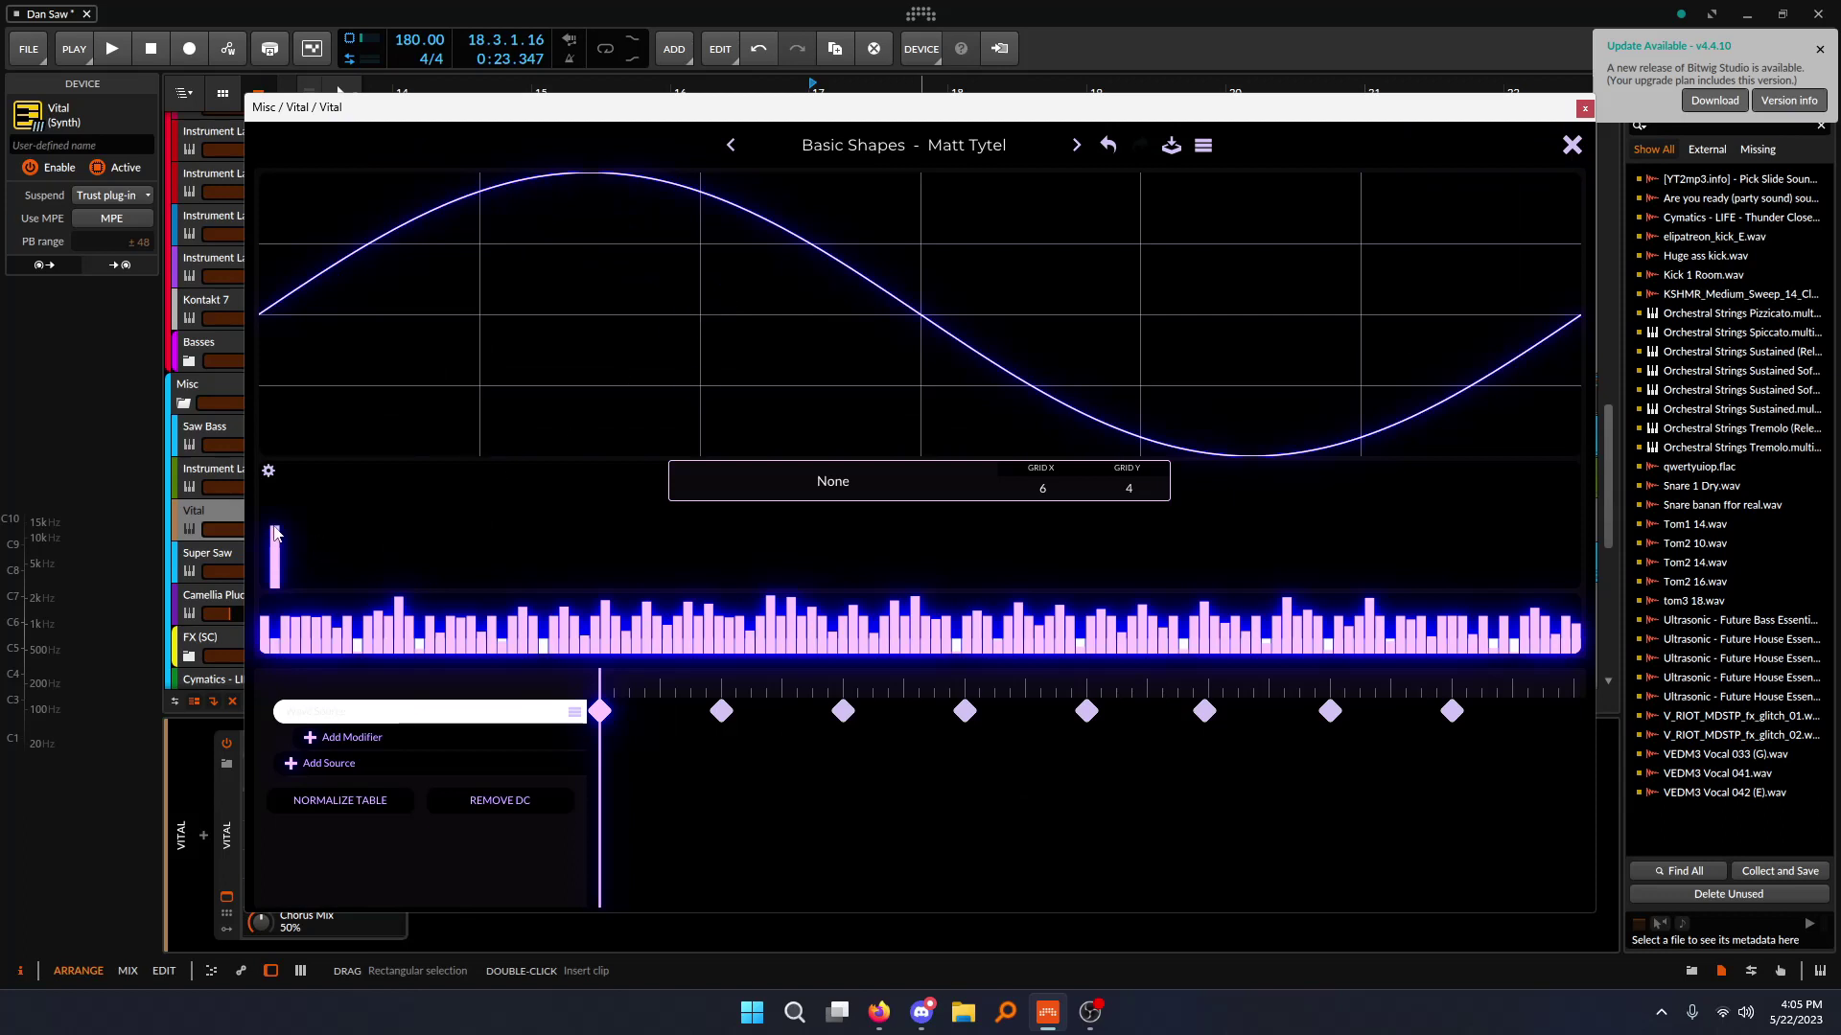
pyautogui.moveTo(285, 560); pyautogui.dragTo(317, 587)
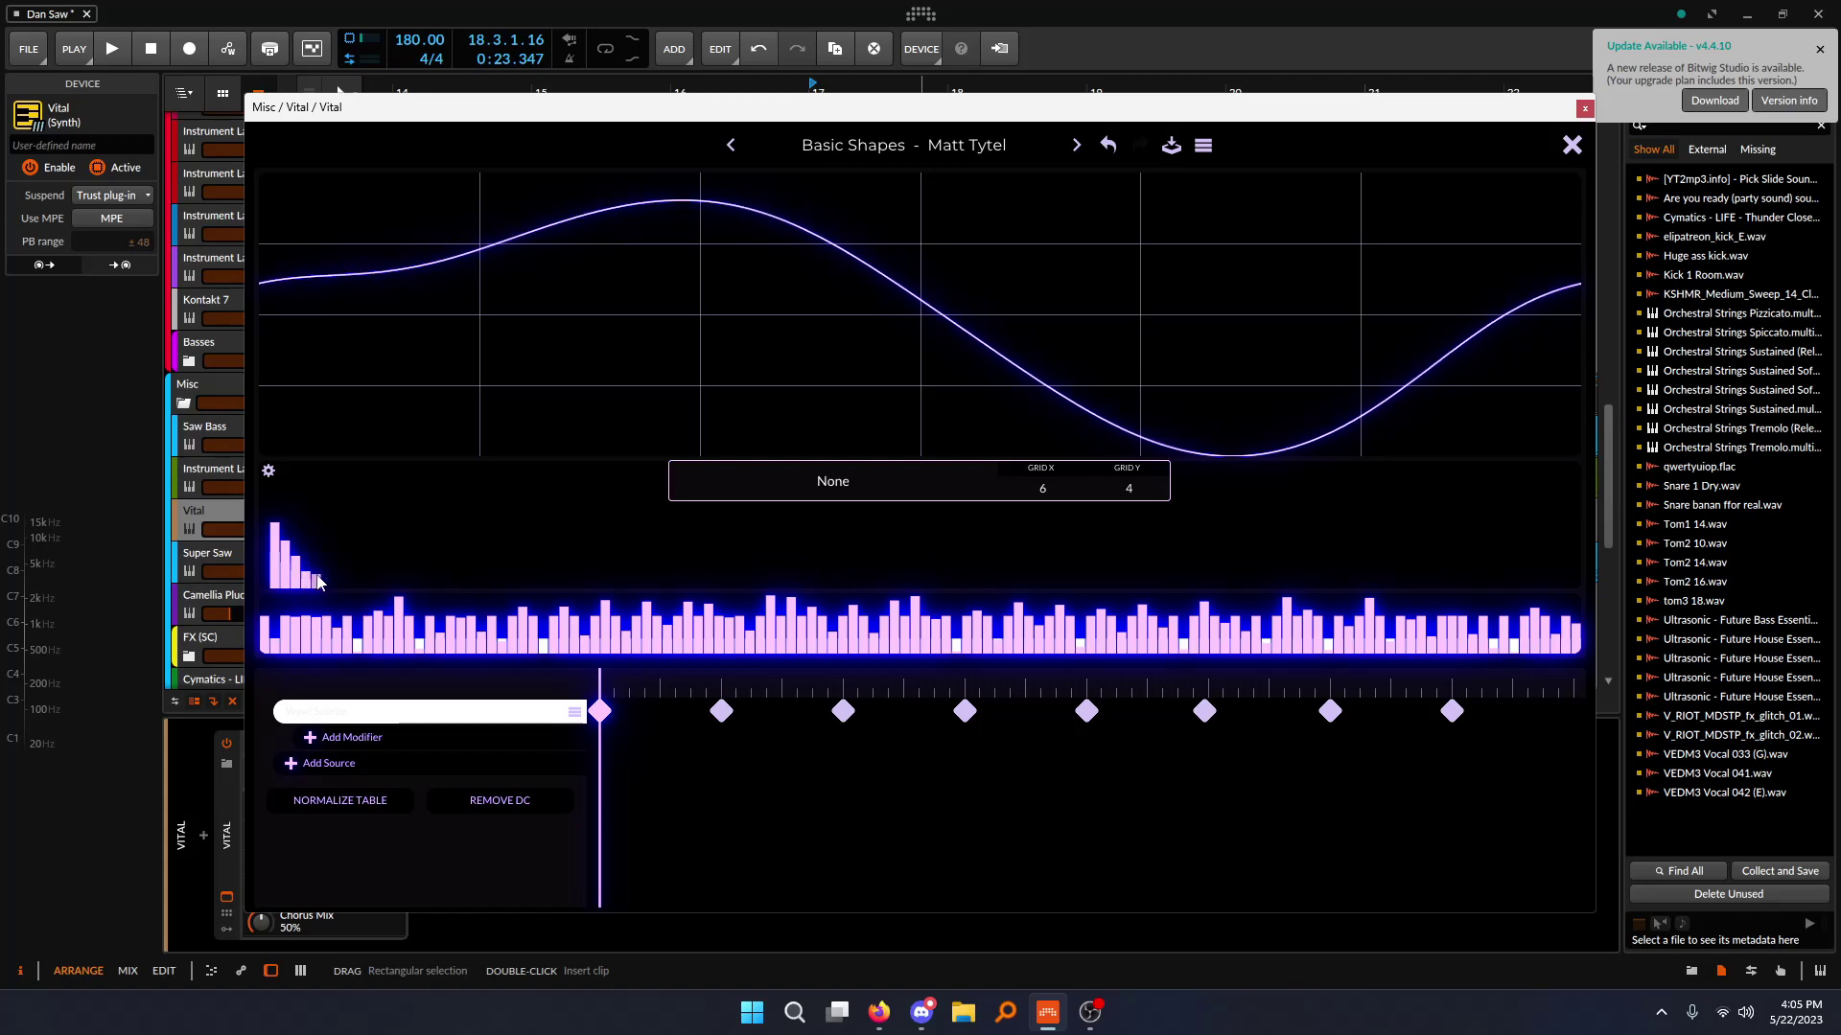
pyautogui.click(1573, 147)
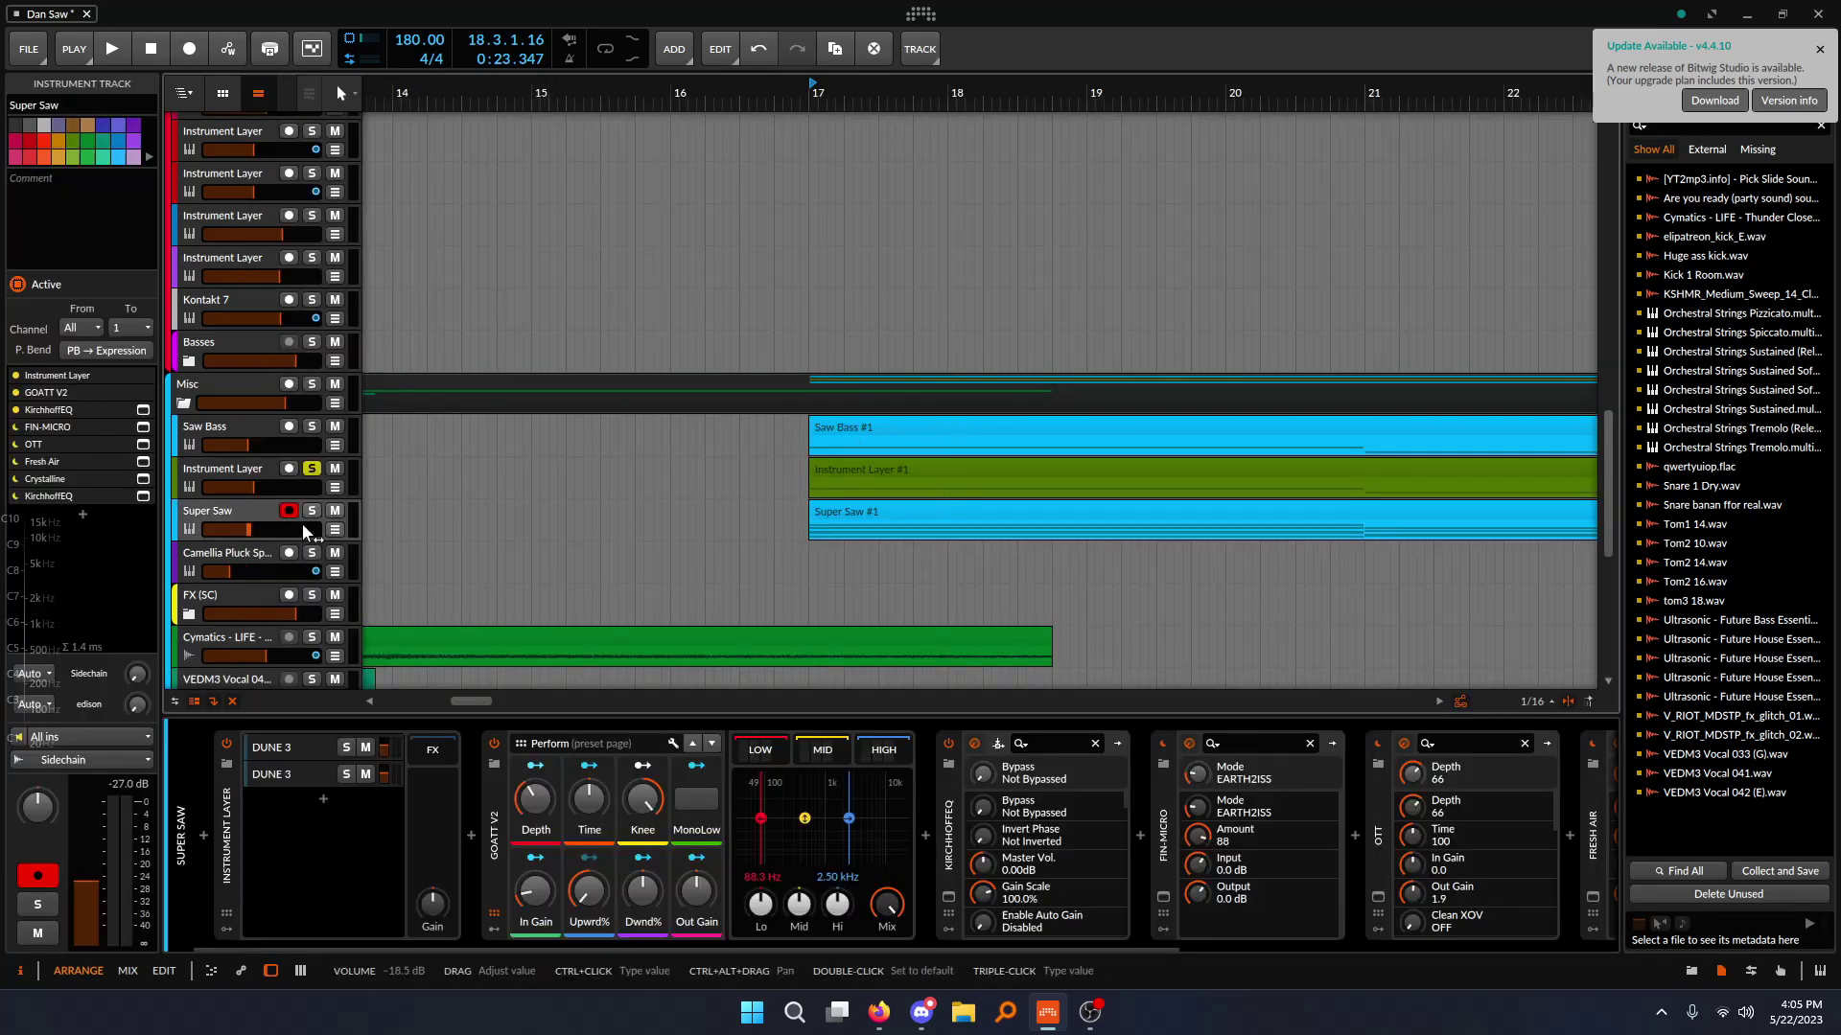
# - Switch the solo to the Super Saw track and play the arrangement from bar 17
pyautogui.click(315, 512)
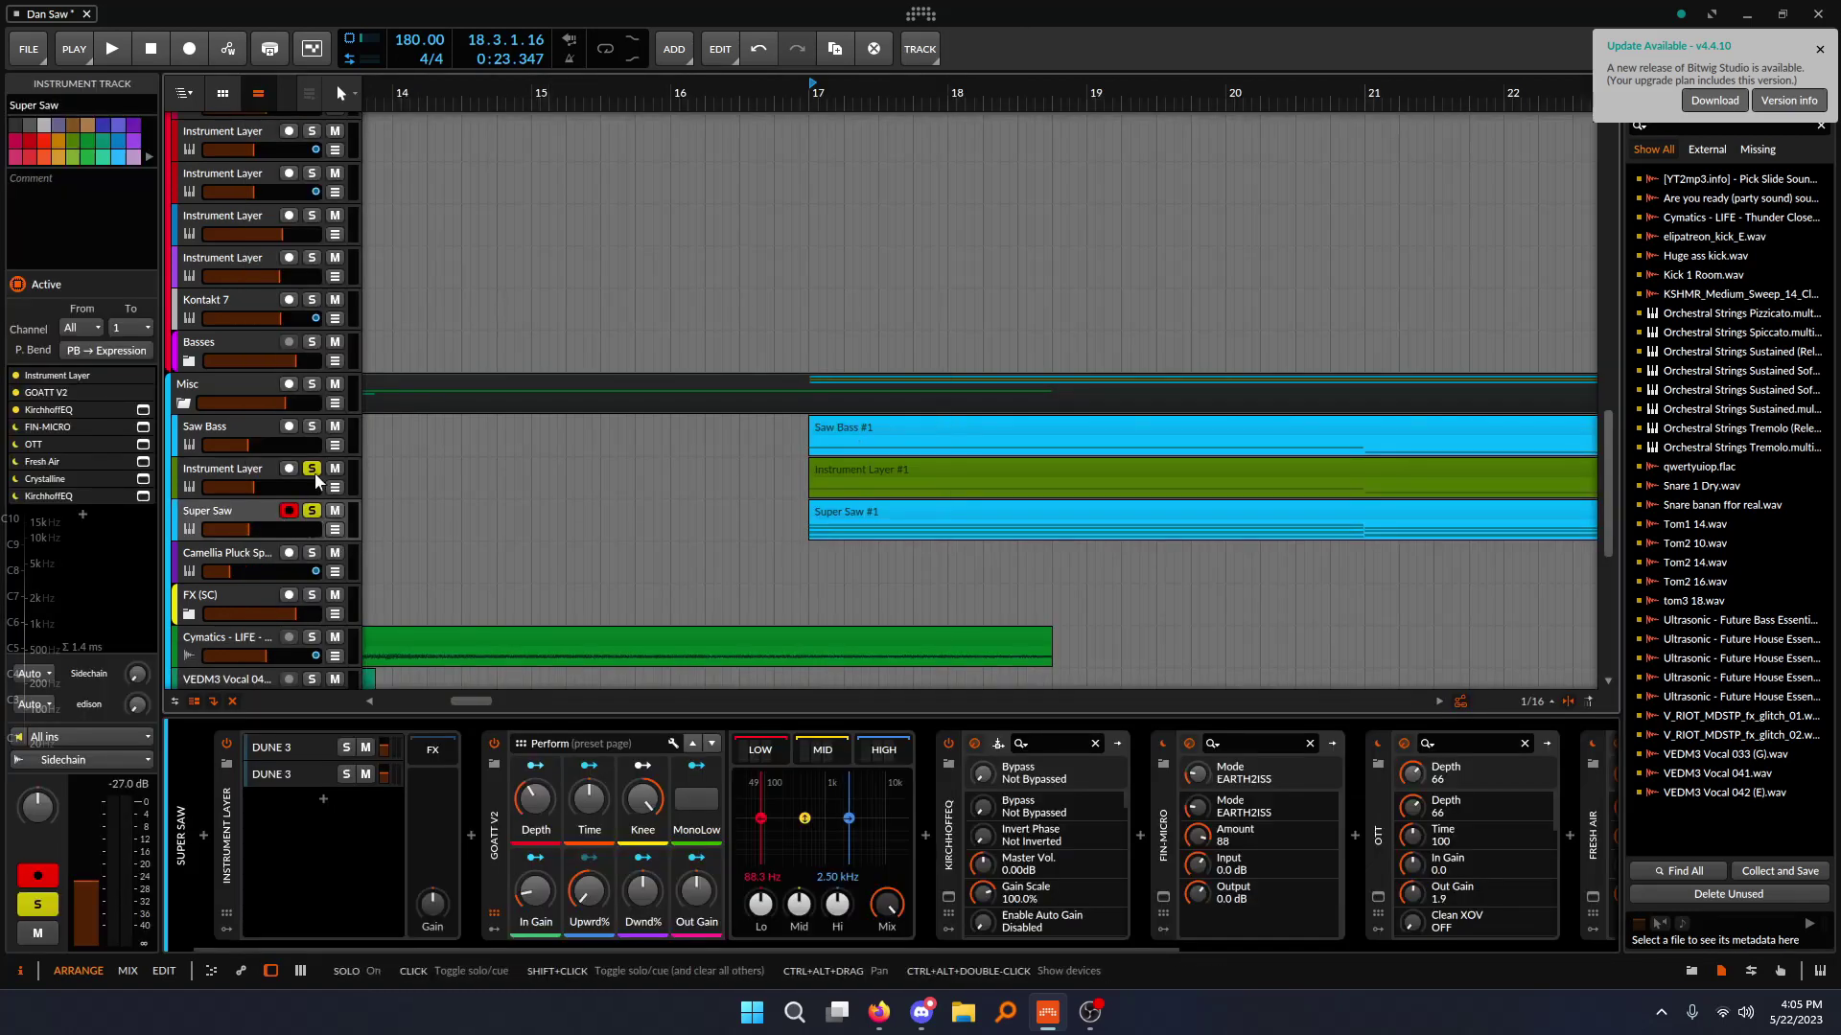
pyautogui.click(813, 87)
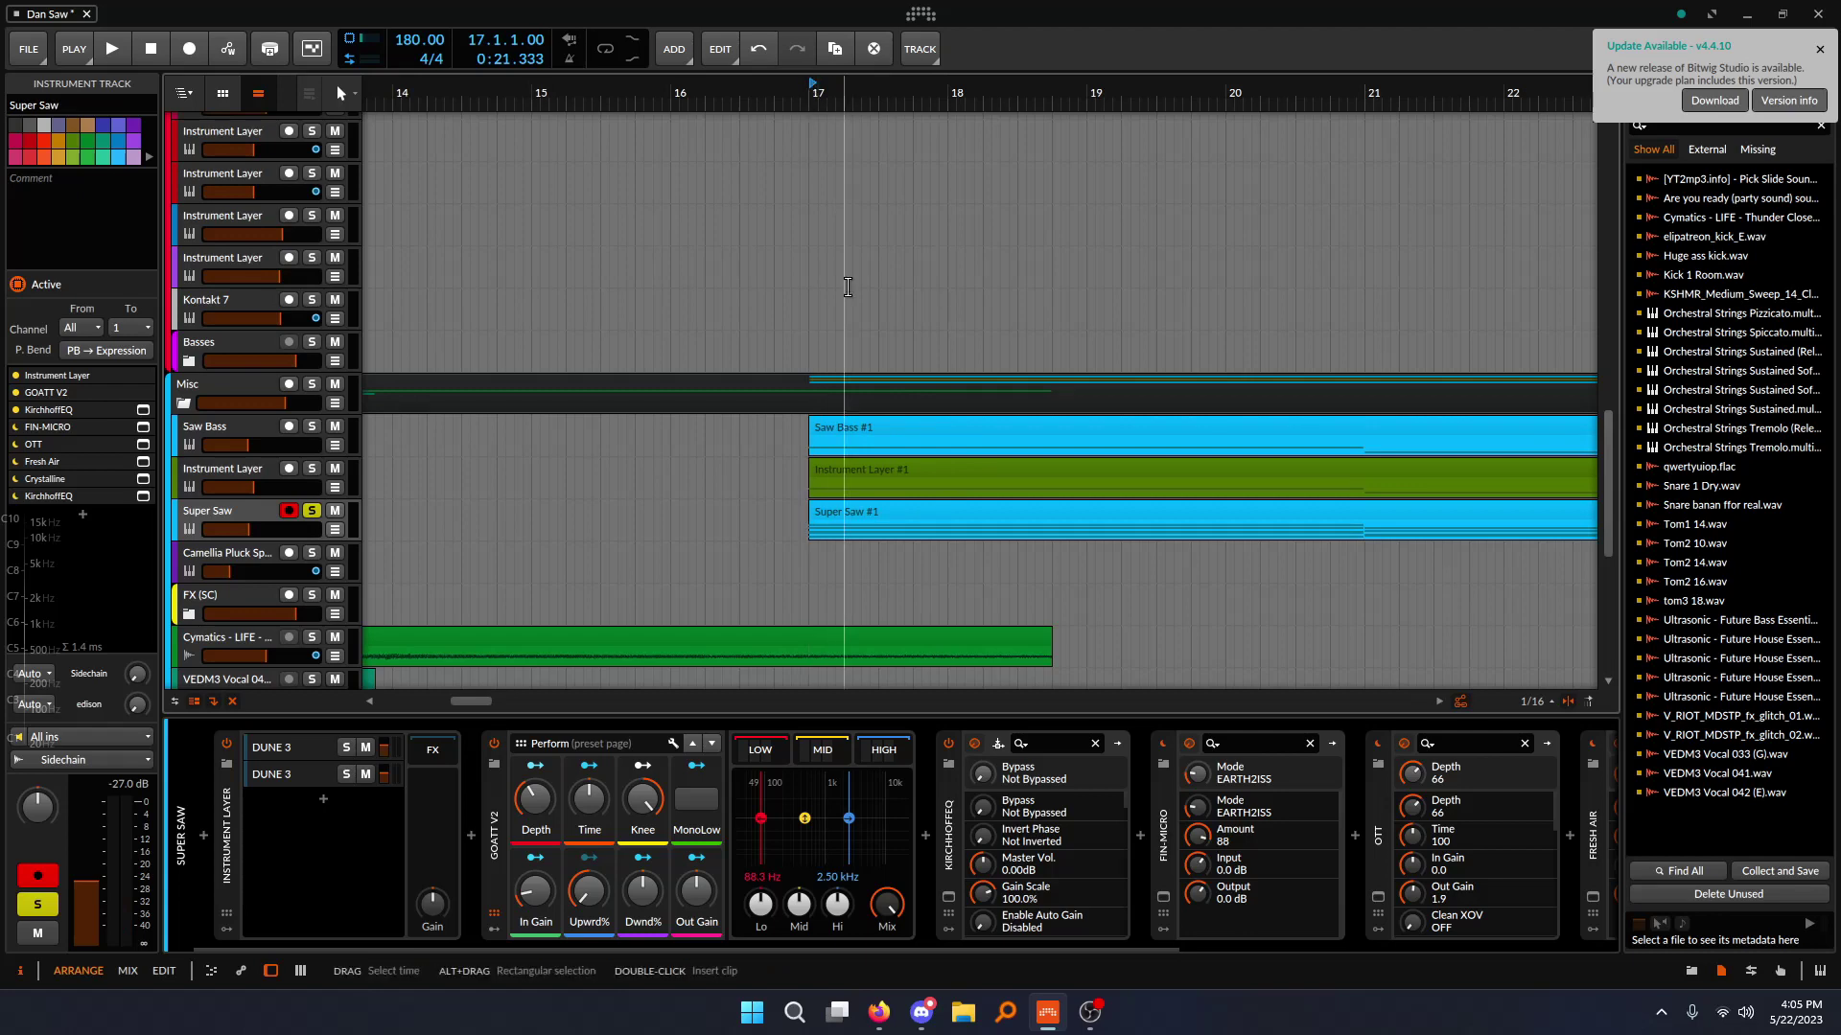
pyautogui.press('space')
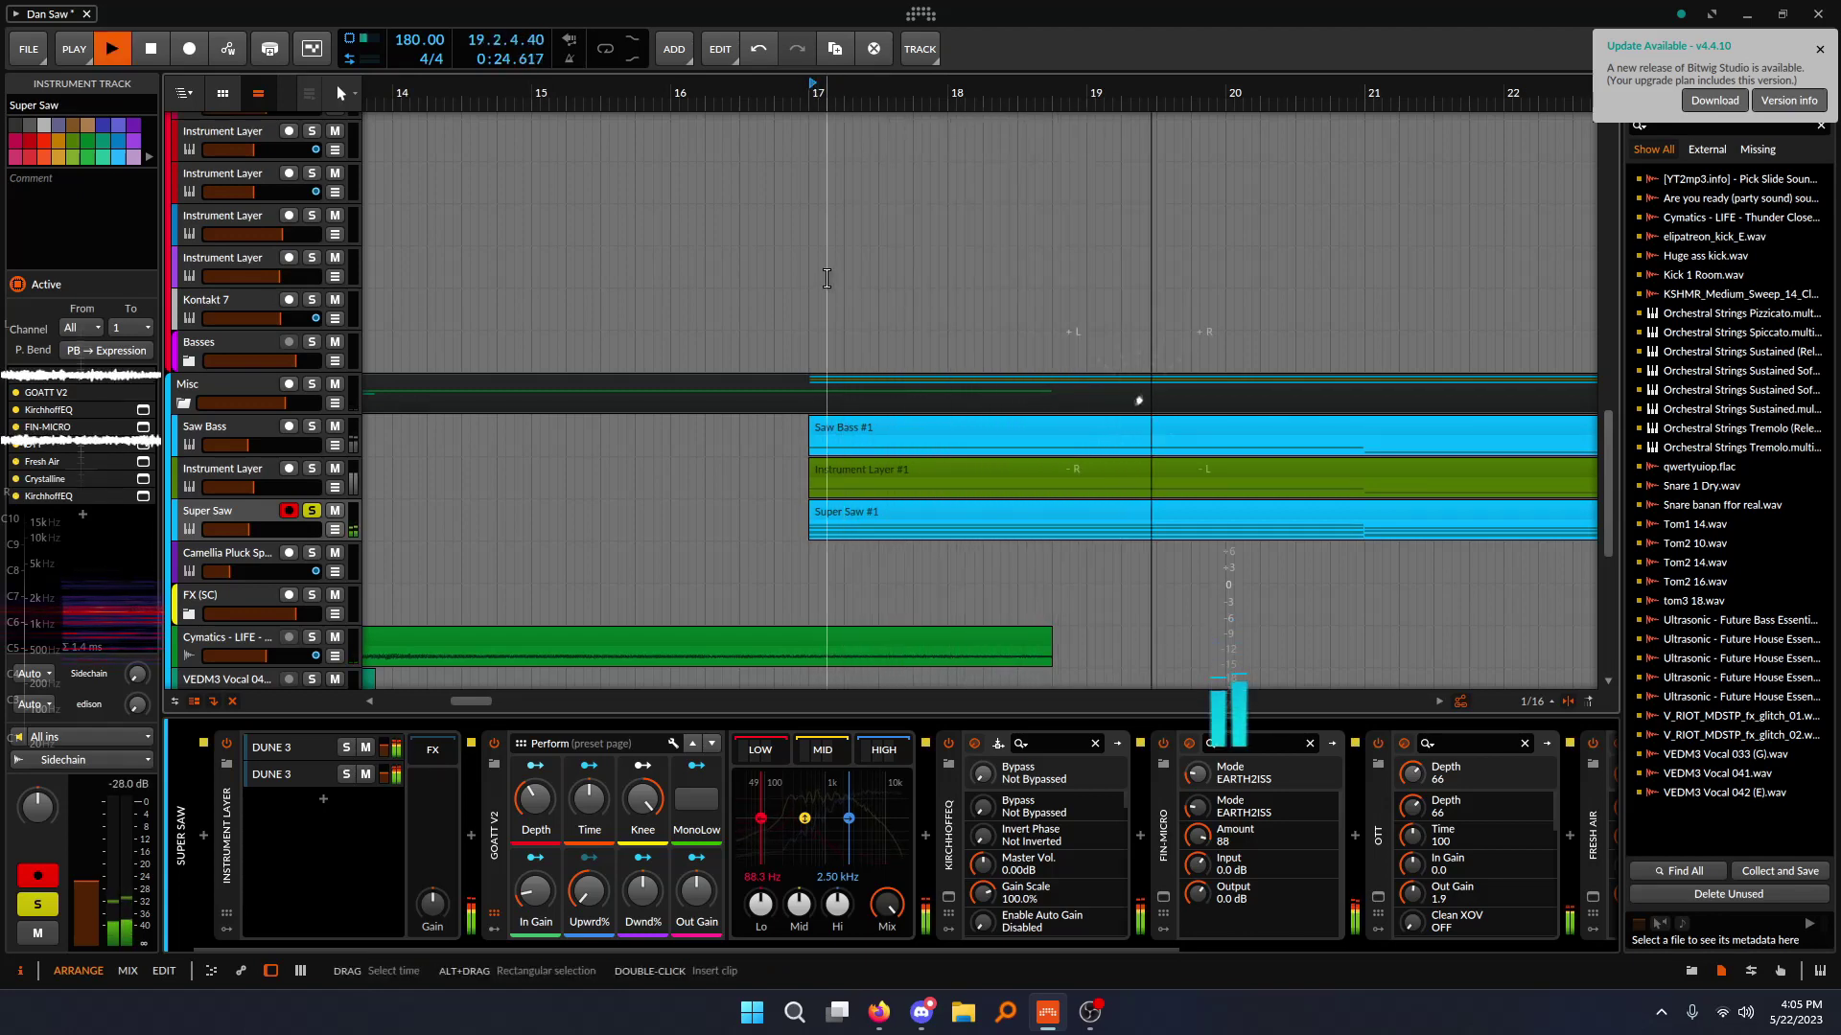
# - Look through the effects chain after Super Saw's first DUNE 3 layer, viewing and closing the Crystalline plug-in window
pyautogui.click(280, 748)
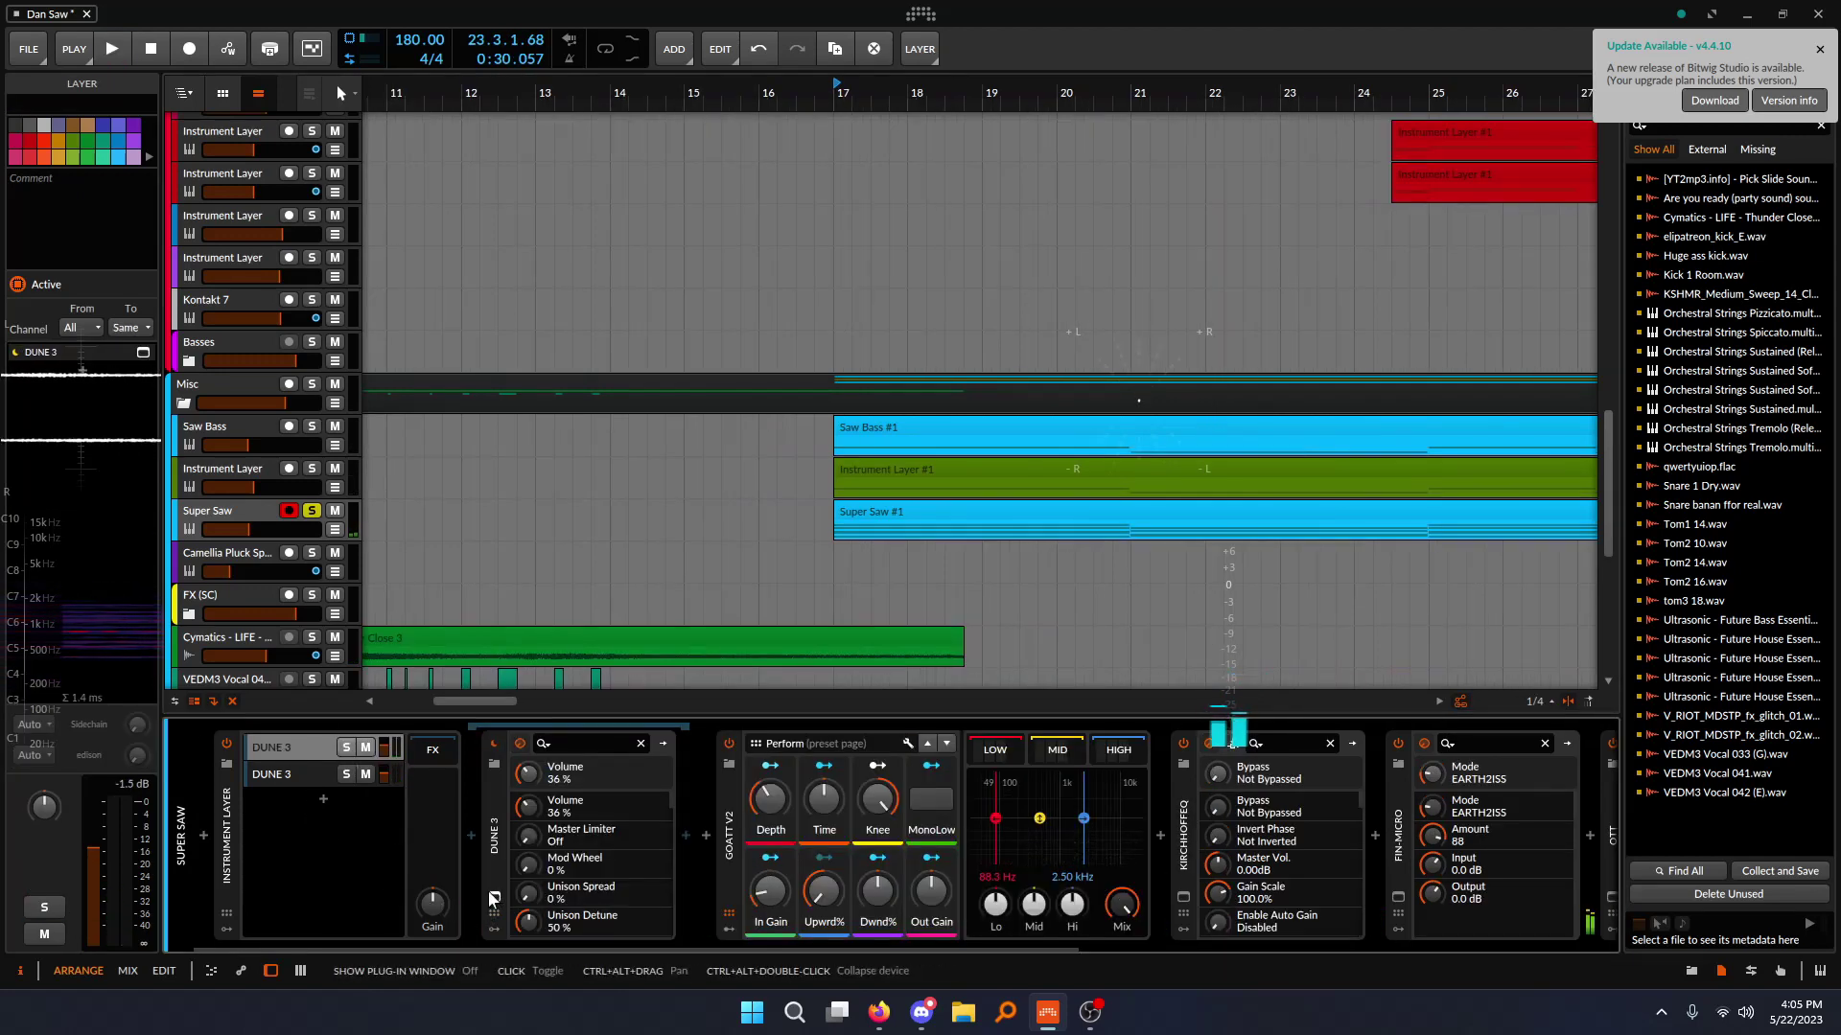
pyautogui.moveTo(774, 946); pyautogui.dragTo(1152, 952)
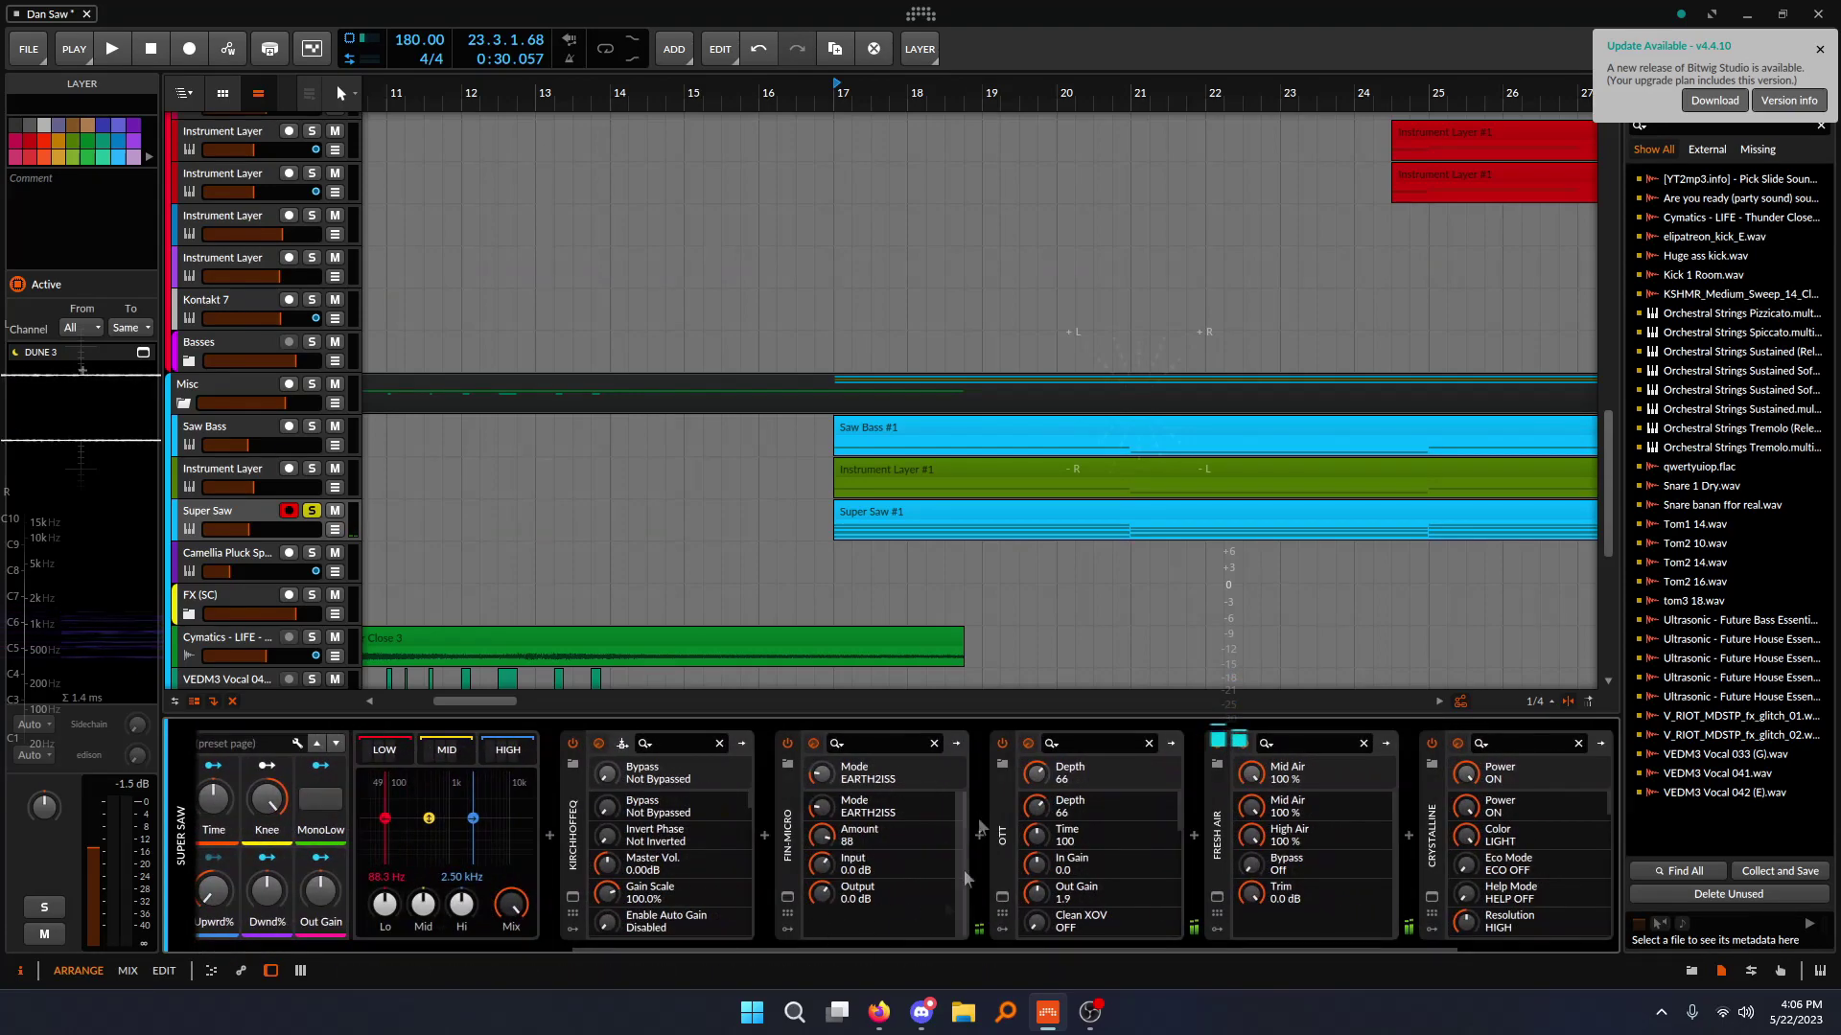
pyautogui.moveTo(1003, 948); pyautogui.dragTo(1210, 954)
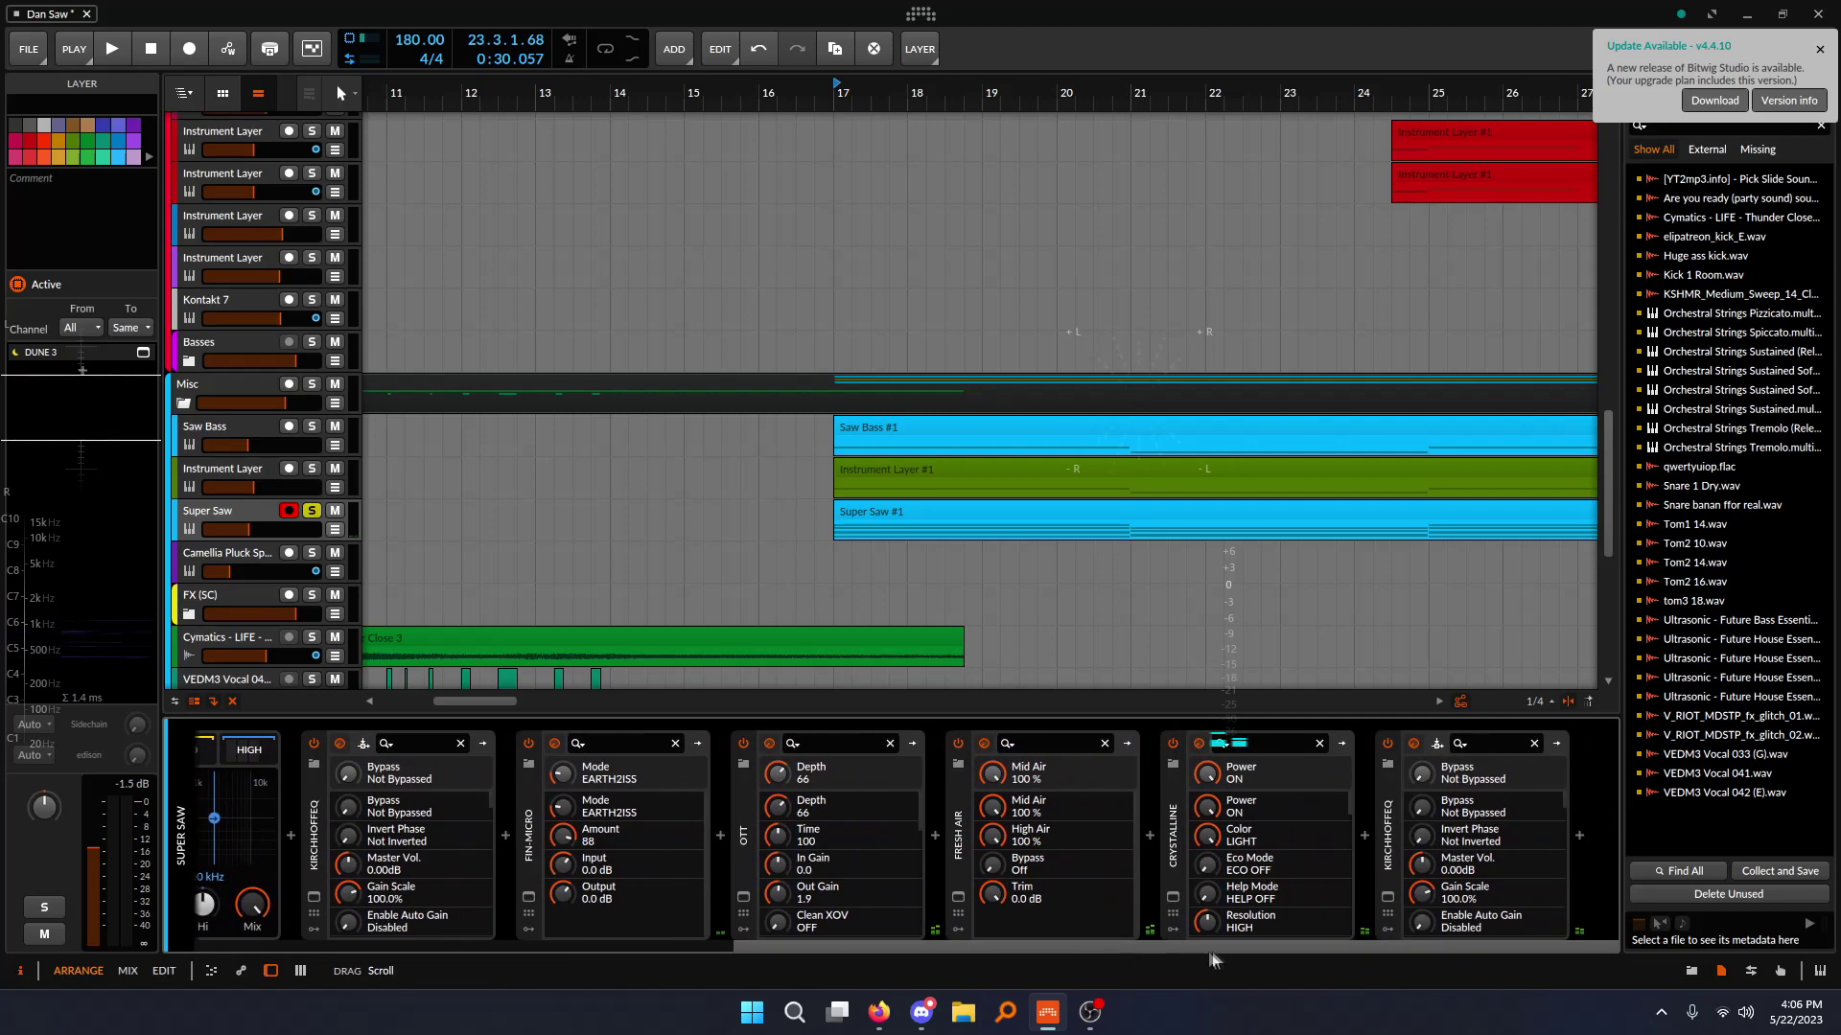
pyautogui.click(1172, 896)
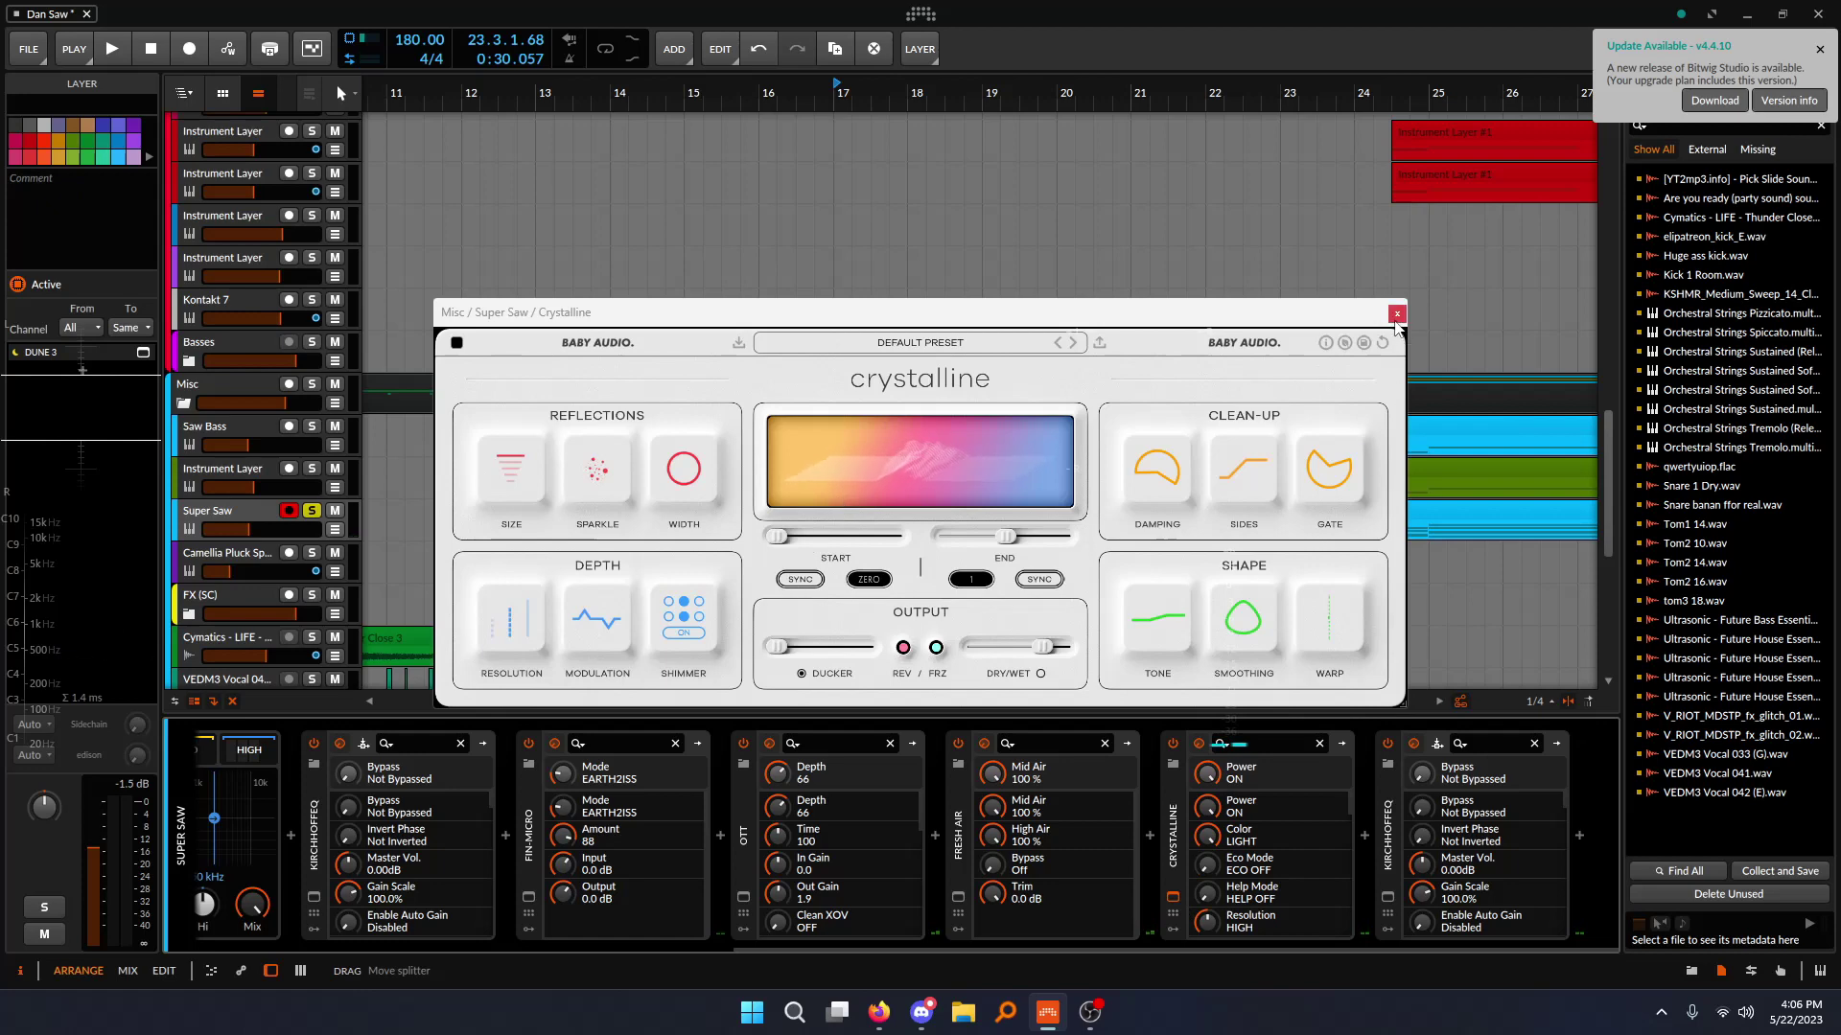
pyautogui.click(1397, 313)
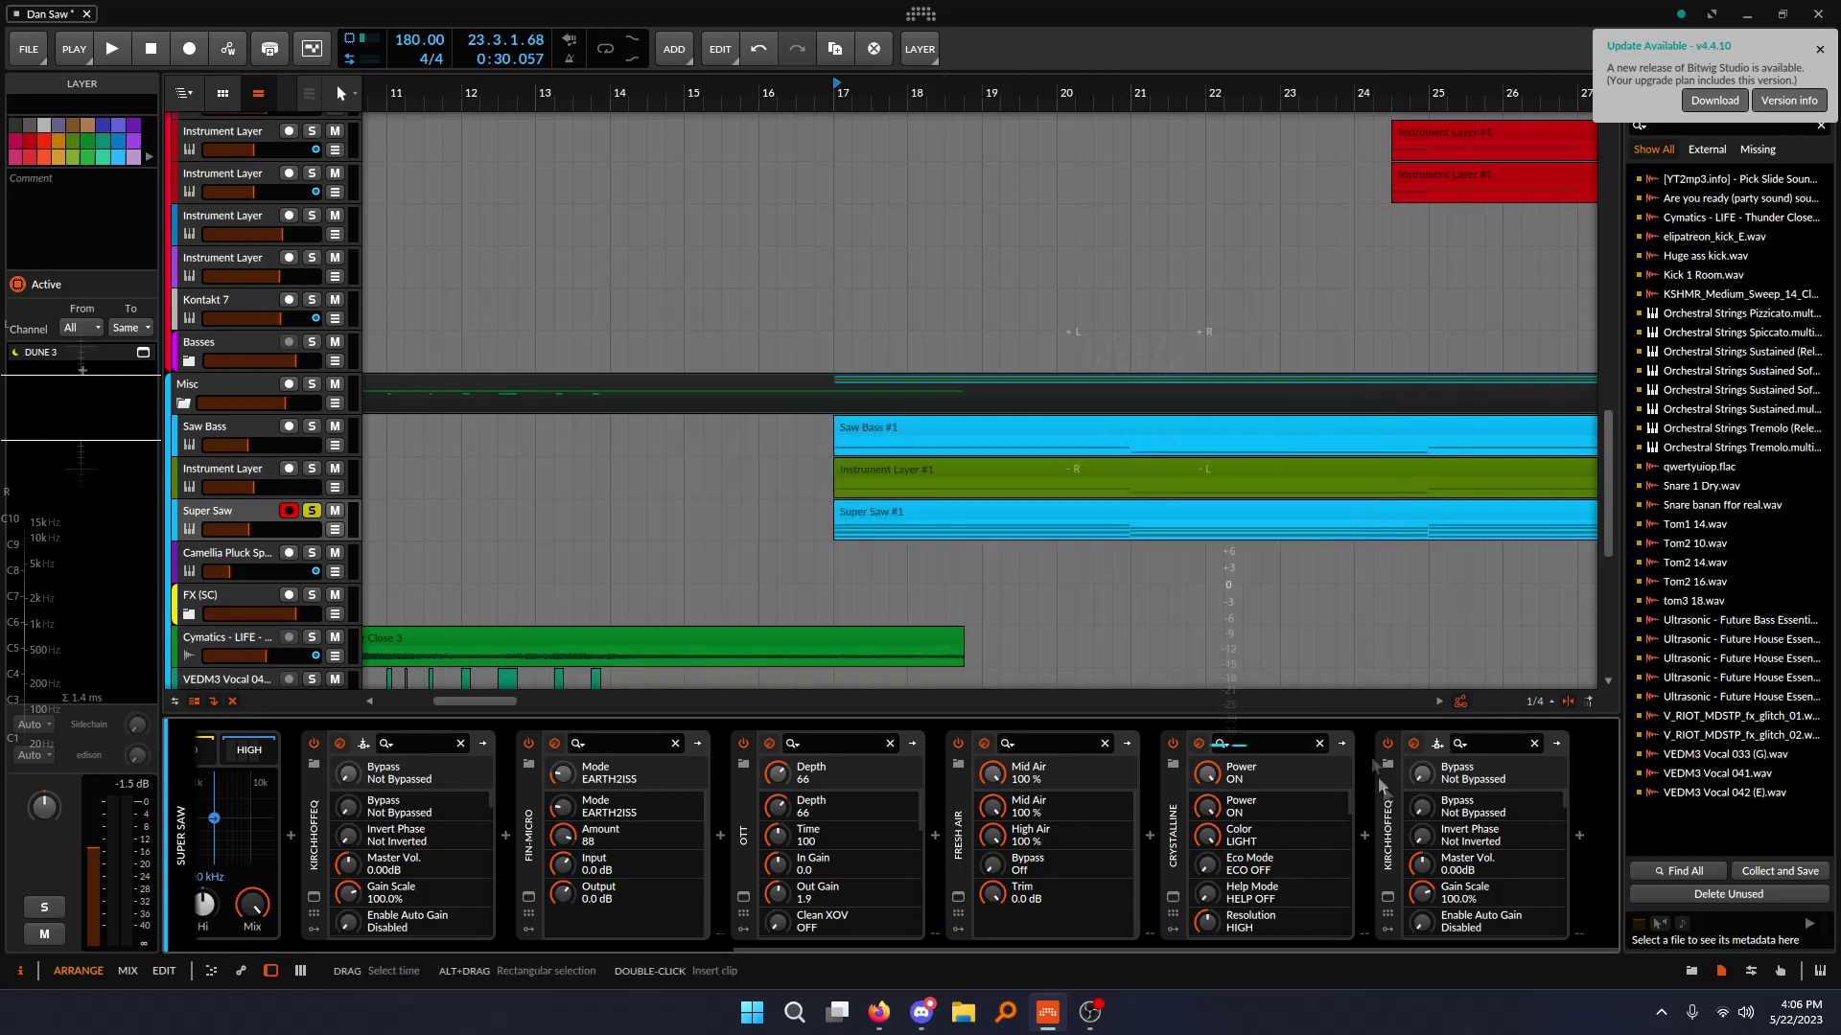
pyautogui.moveTo(984, 947); pyautogui.dragTo(335, 974)
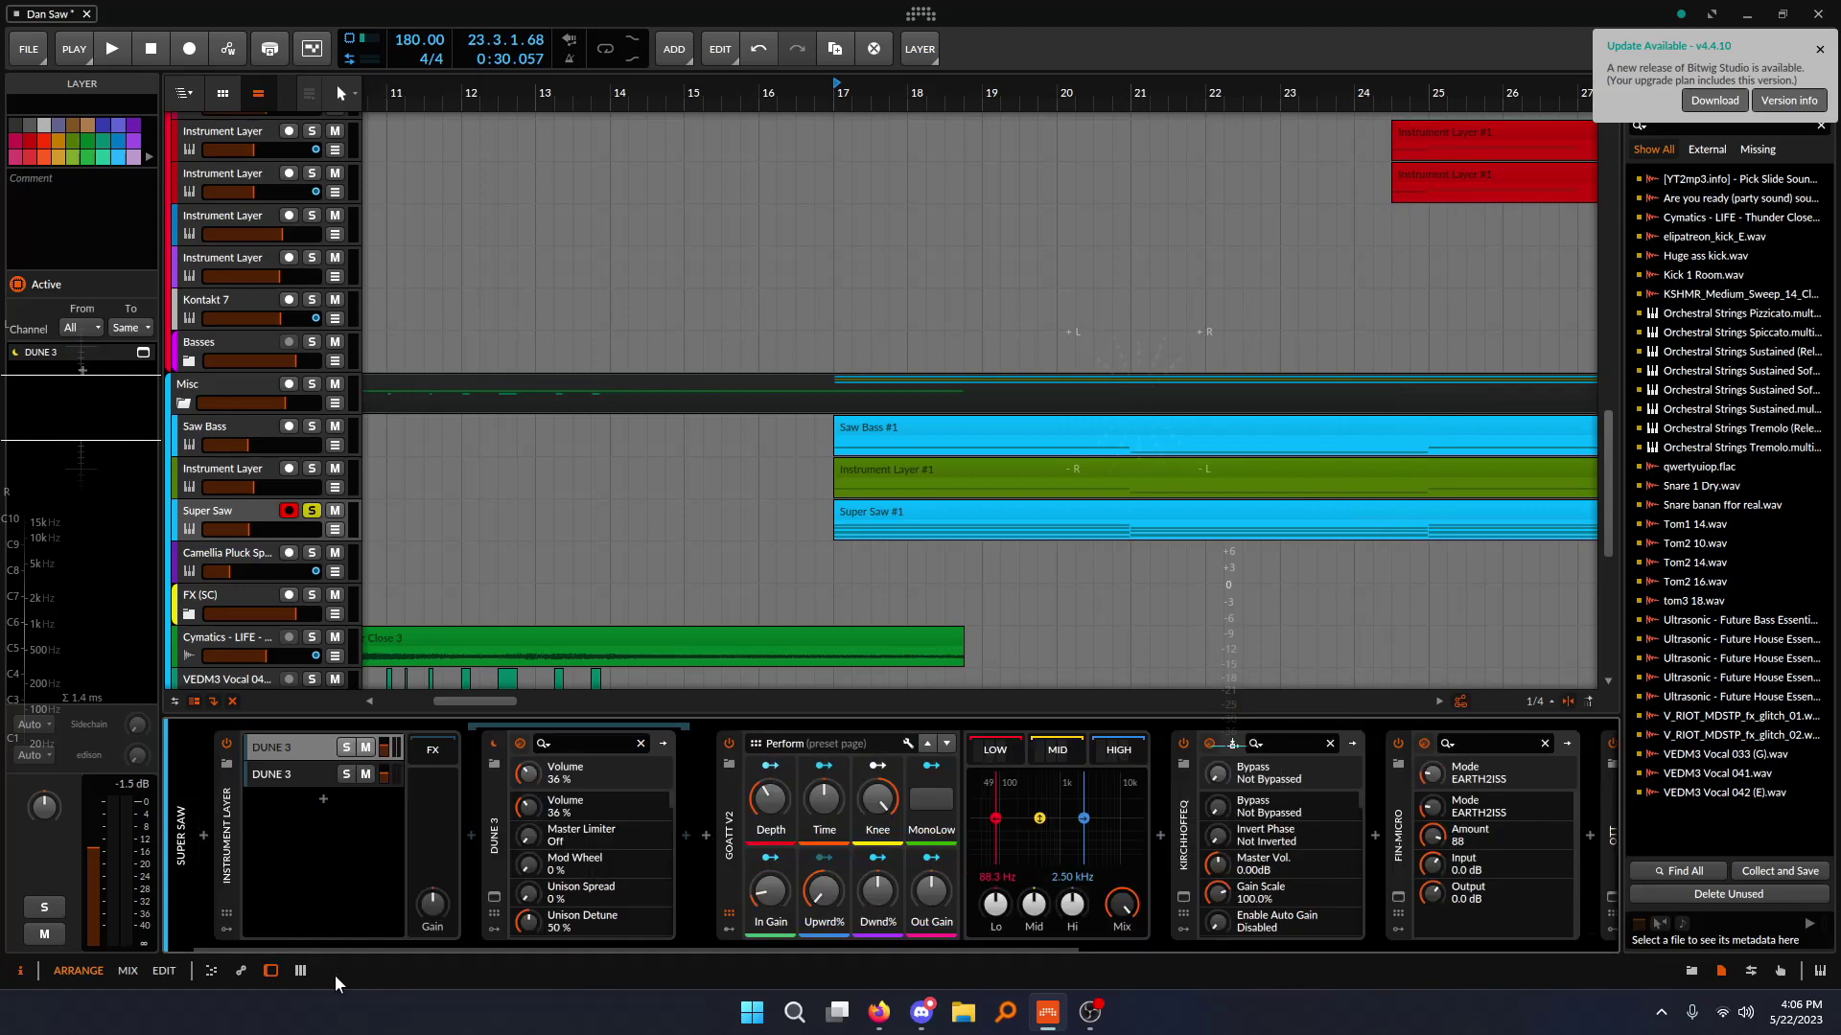
# - Open and close the first DUNE 3 layer's plug-in window, and look along the rest of the Super Saw device chain
pyautogui.click(386, 747)
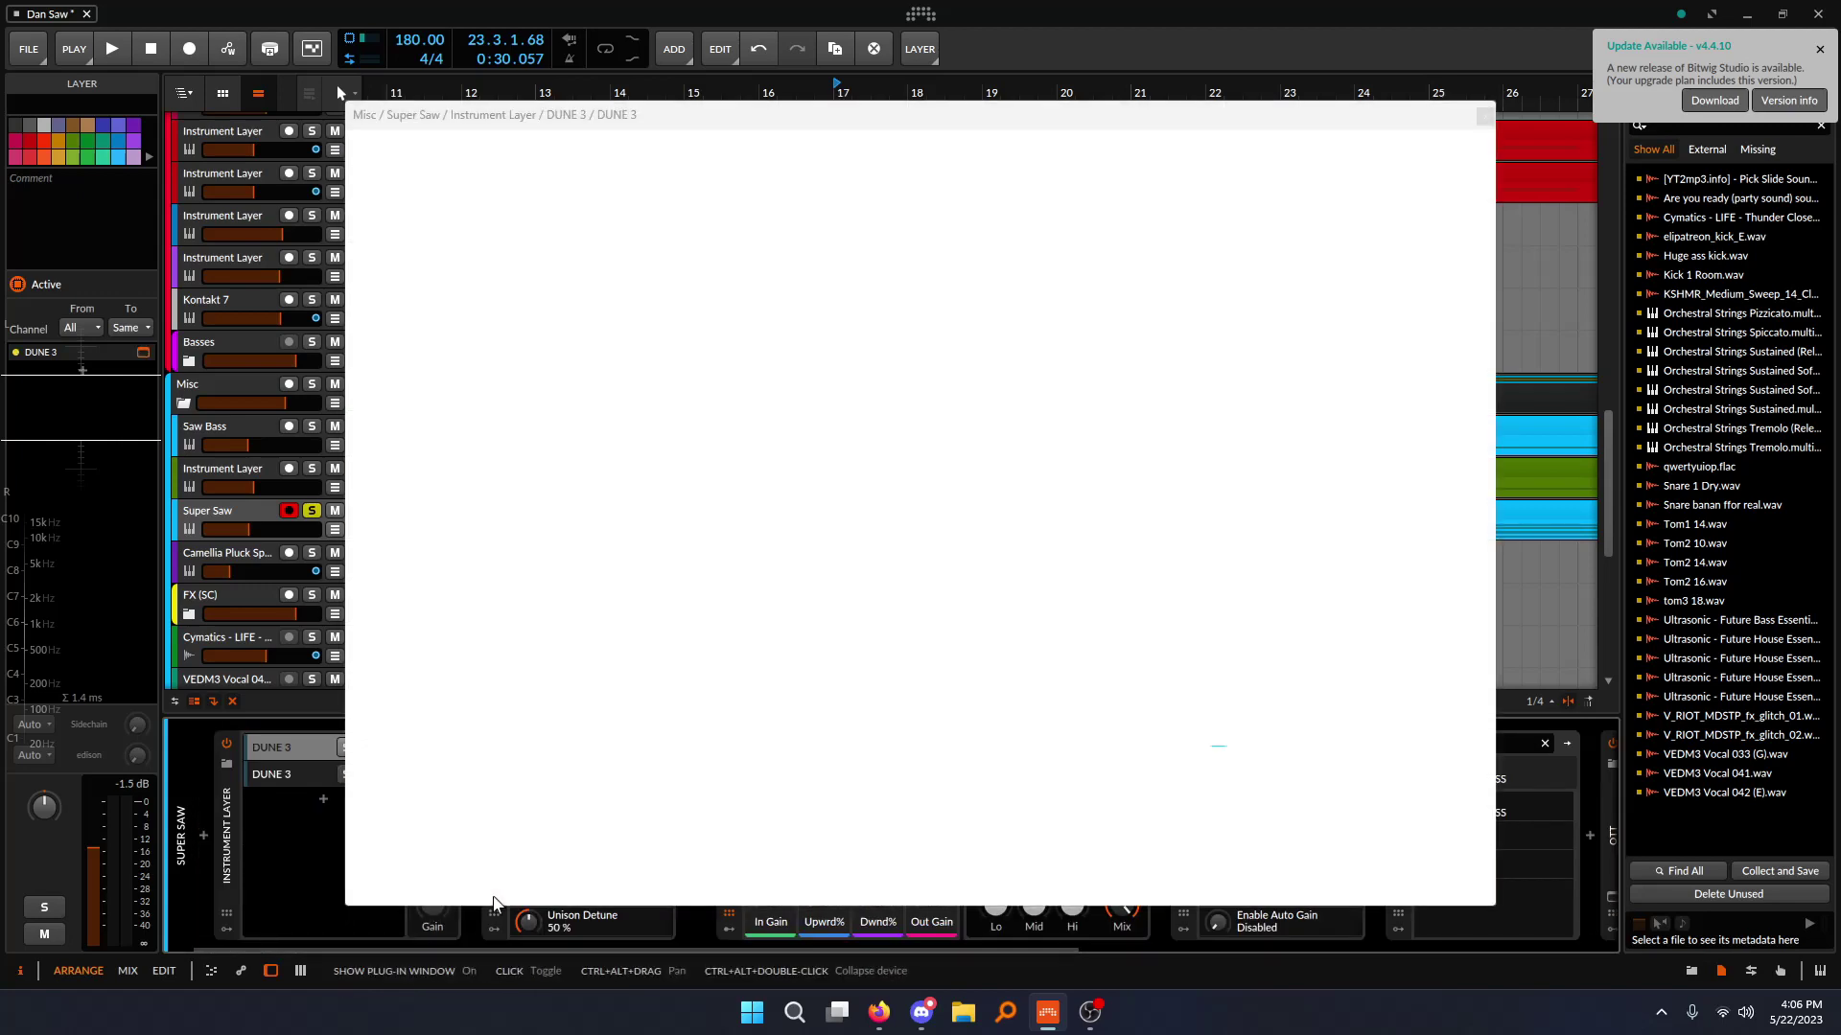
pyautogui.click(1483, 117)
pyautogui.moveTo(921, 1011)
pyautogui.moveTo(766, 947); pyautogui.dragTo(1479, 926)
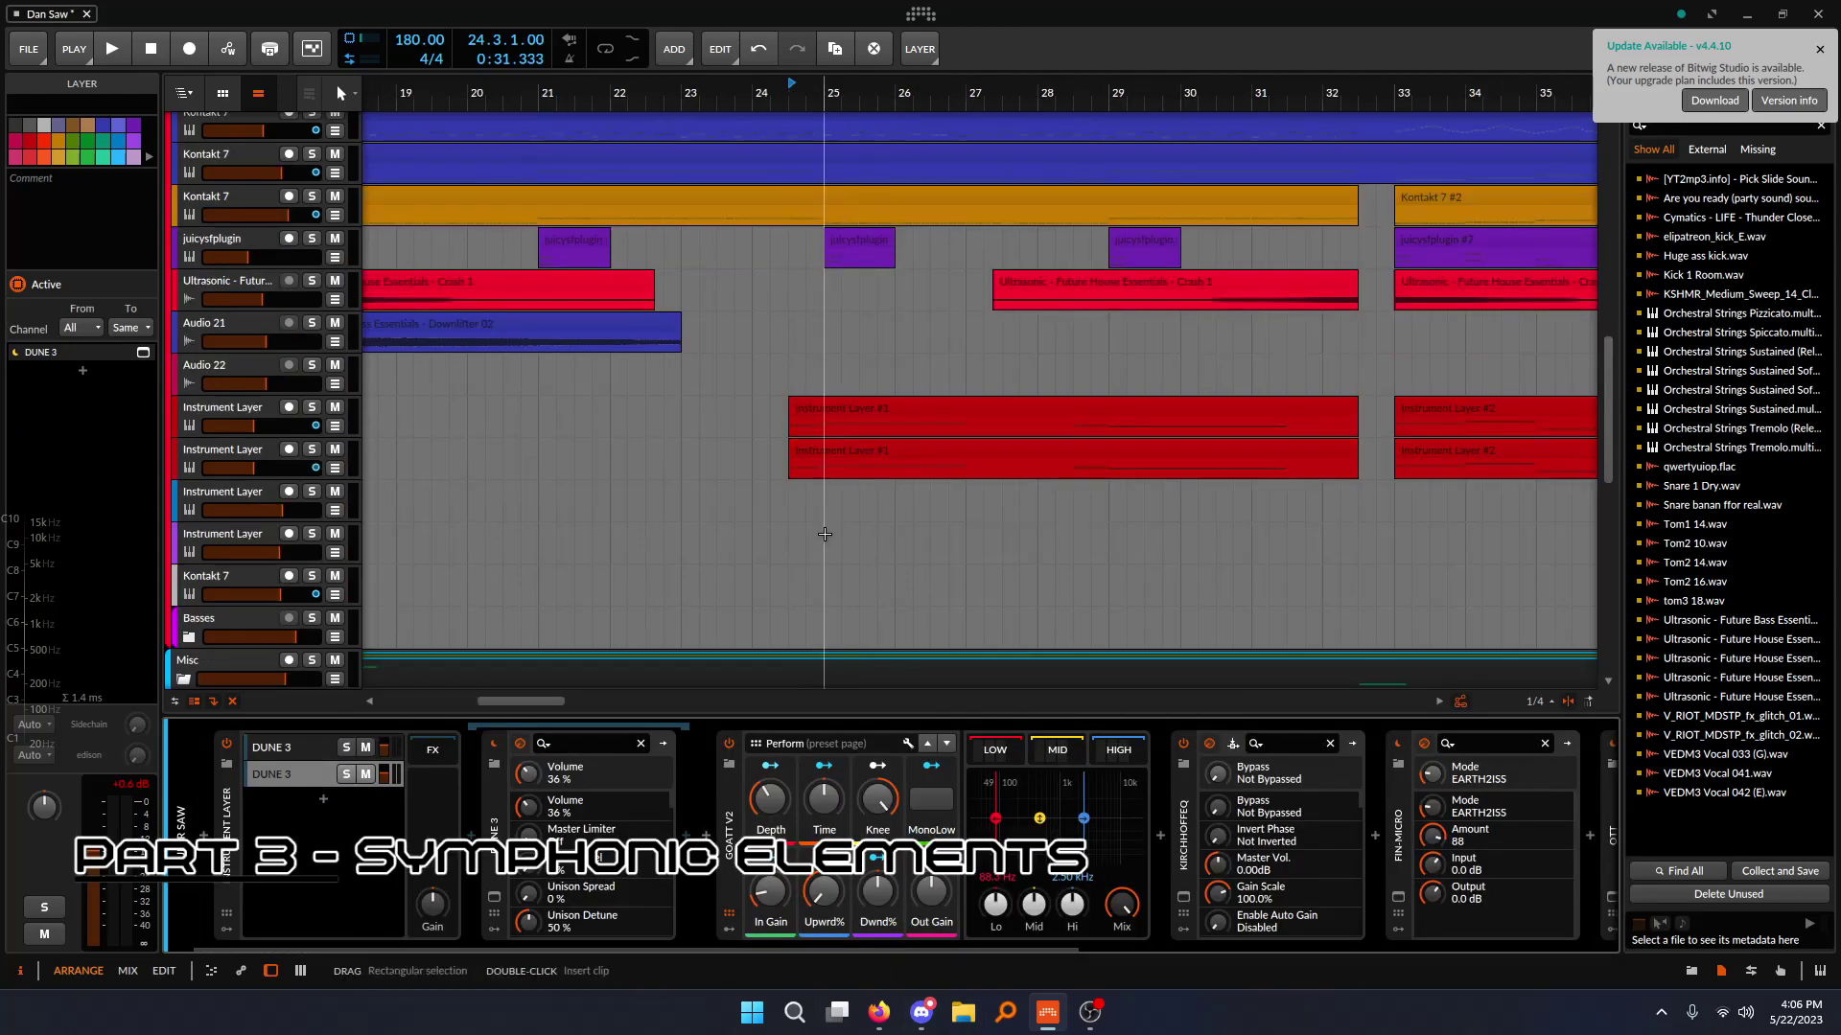
# - Solo the four symphonic Instrument Layer tracks and the Kontakt 7 track below them while playing from bar 33
pyautogui.click(312, 408)
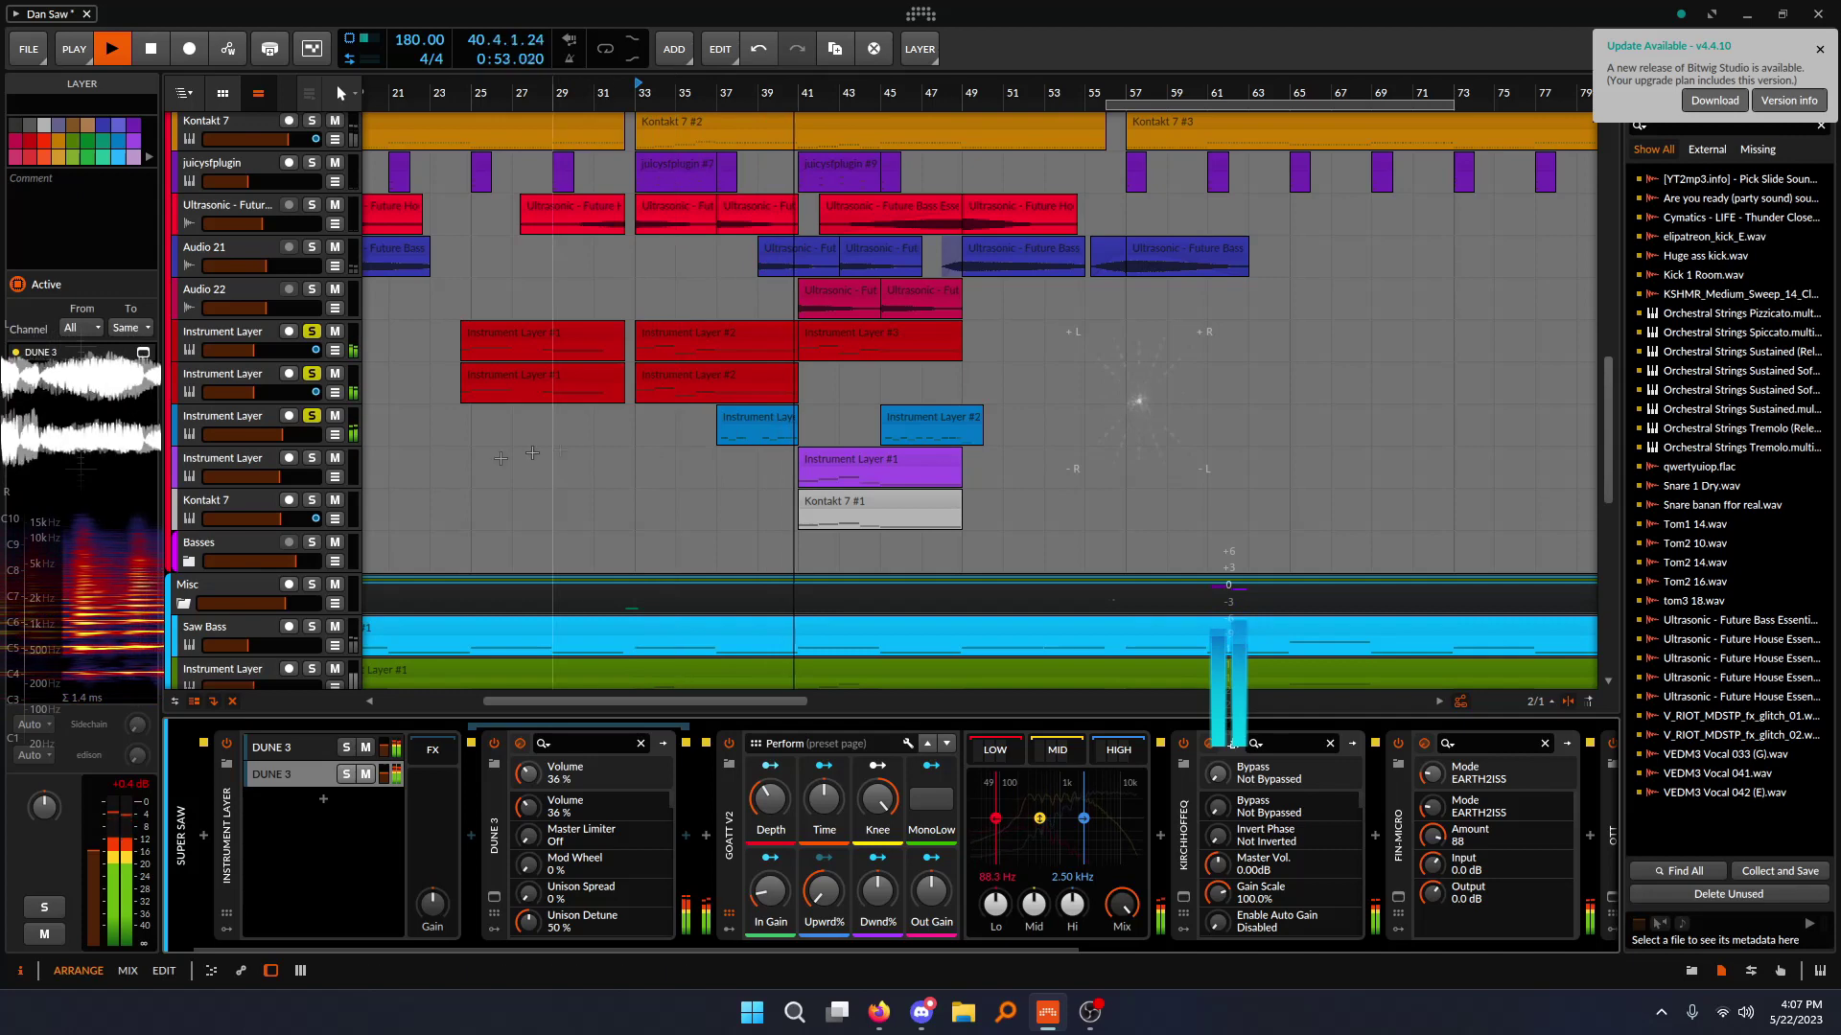
pyautogui.click(289, 500)
pyautogui.click(289, 499)
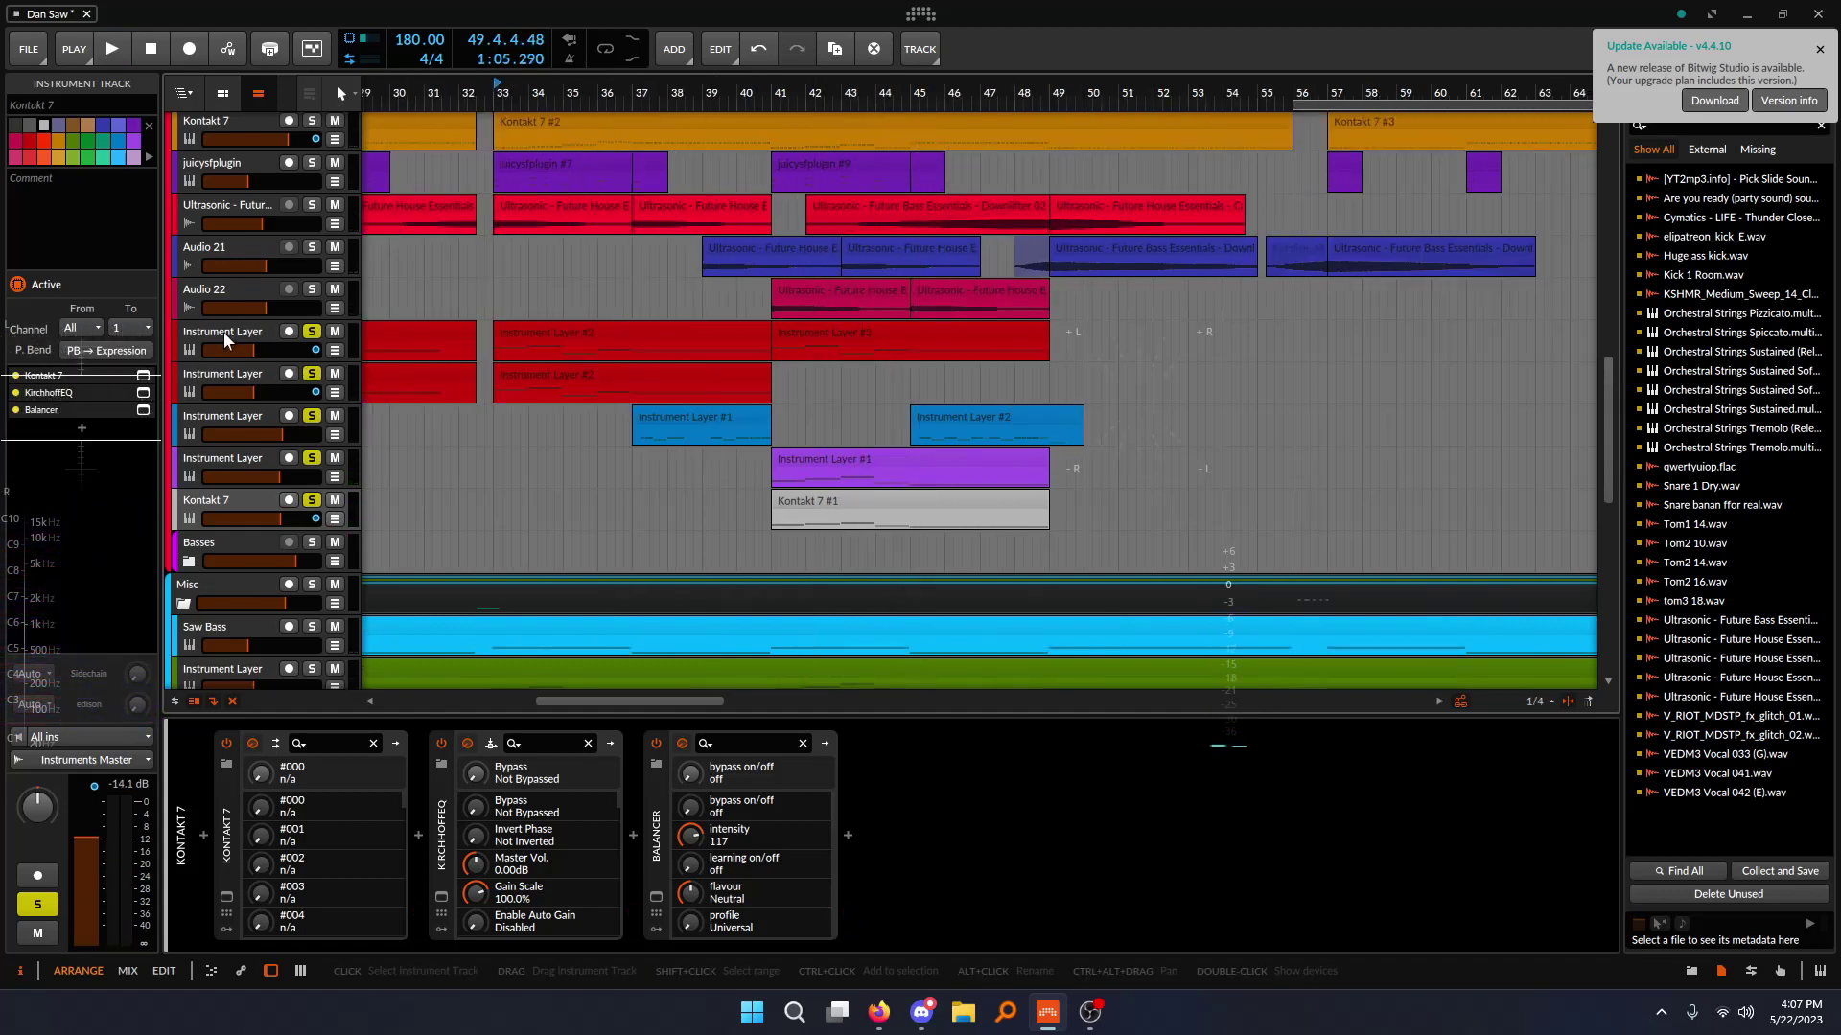
# - Open the first Kontakt 7 layer's window on the topmost soloed Instrument Layer track and look through its libraries to Metropolis Ark 1
pyautogui.click(225, 333)
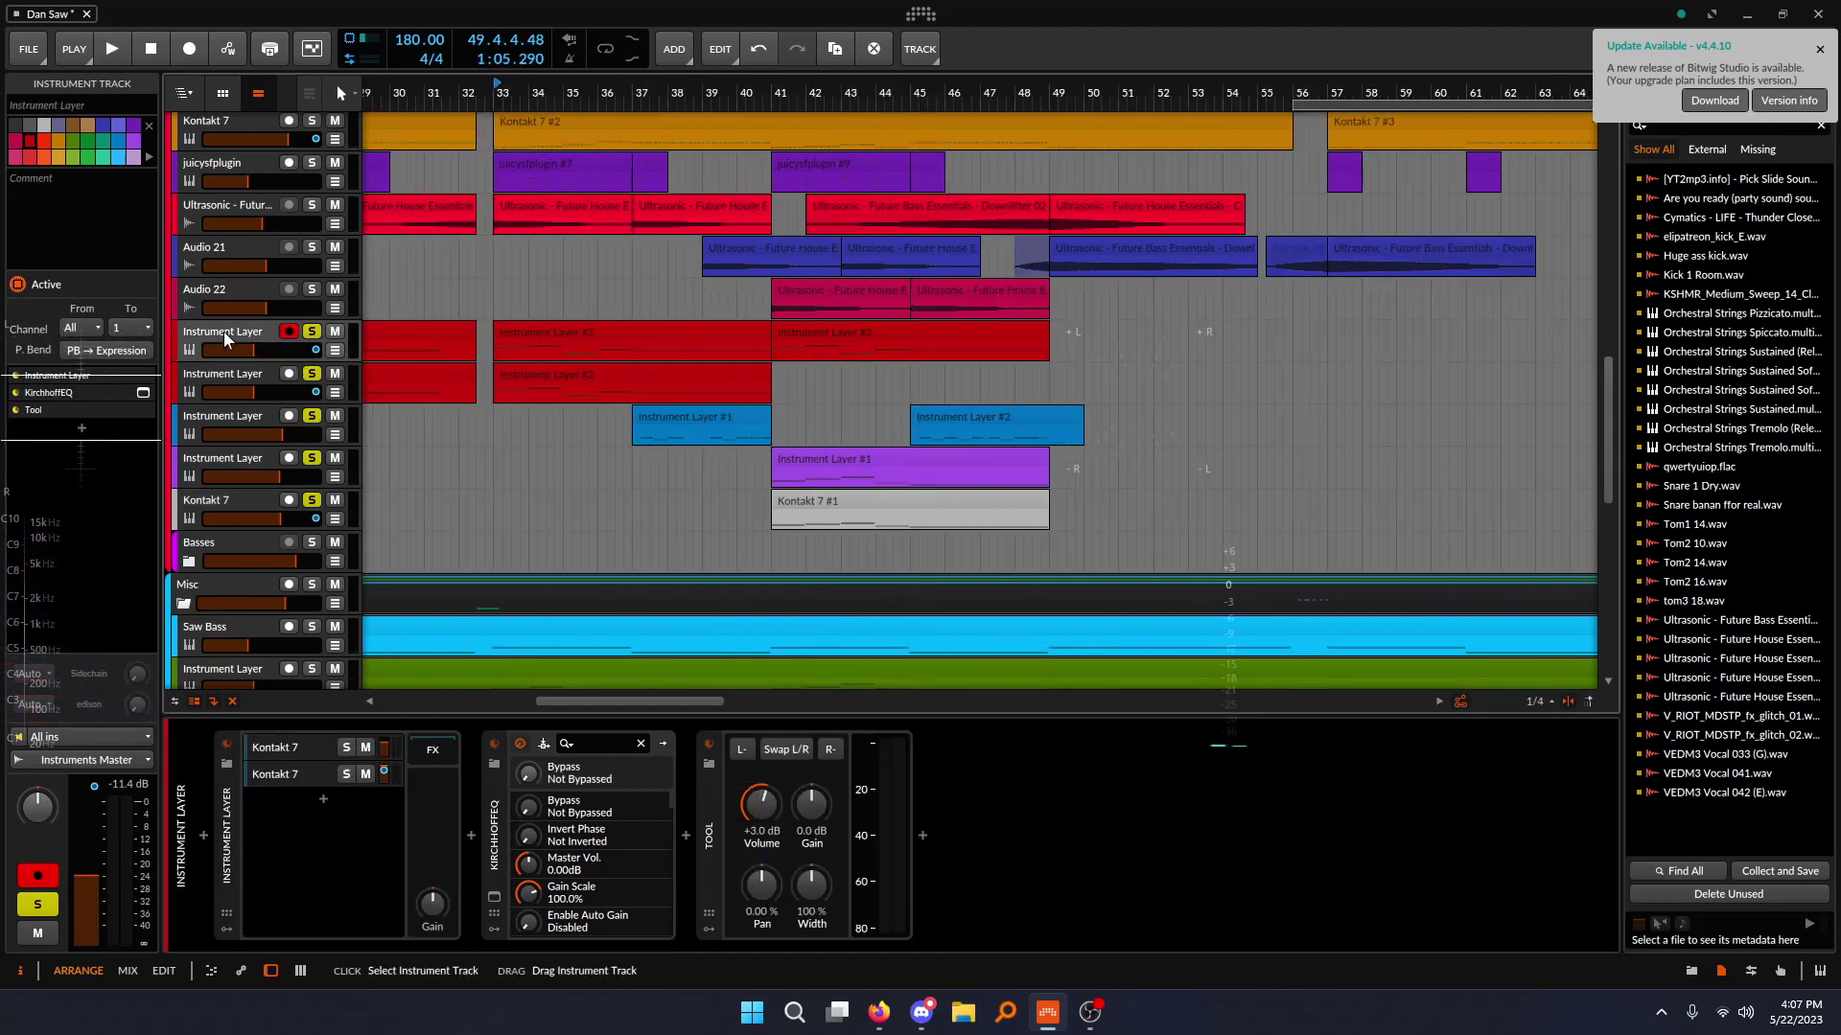
pyautogui.click(273, 747)
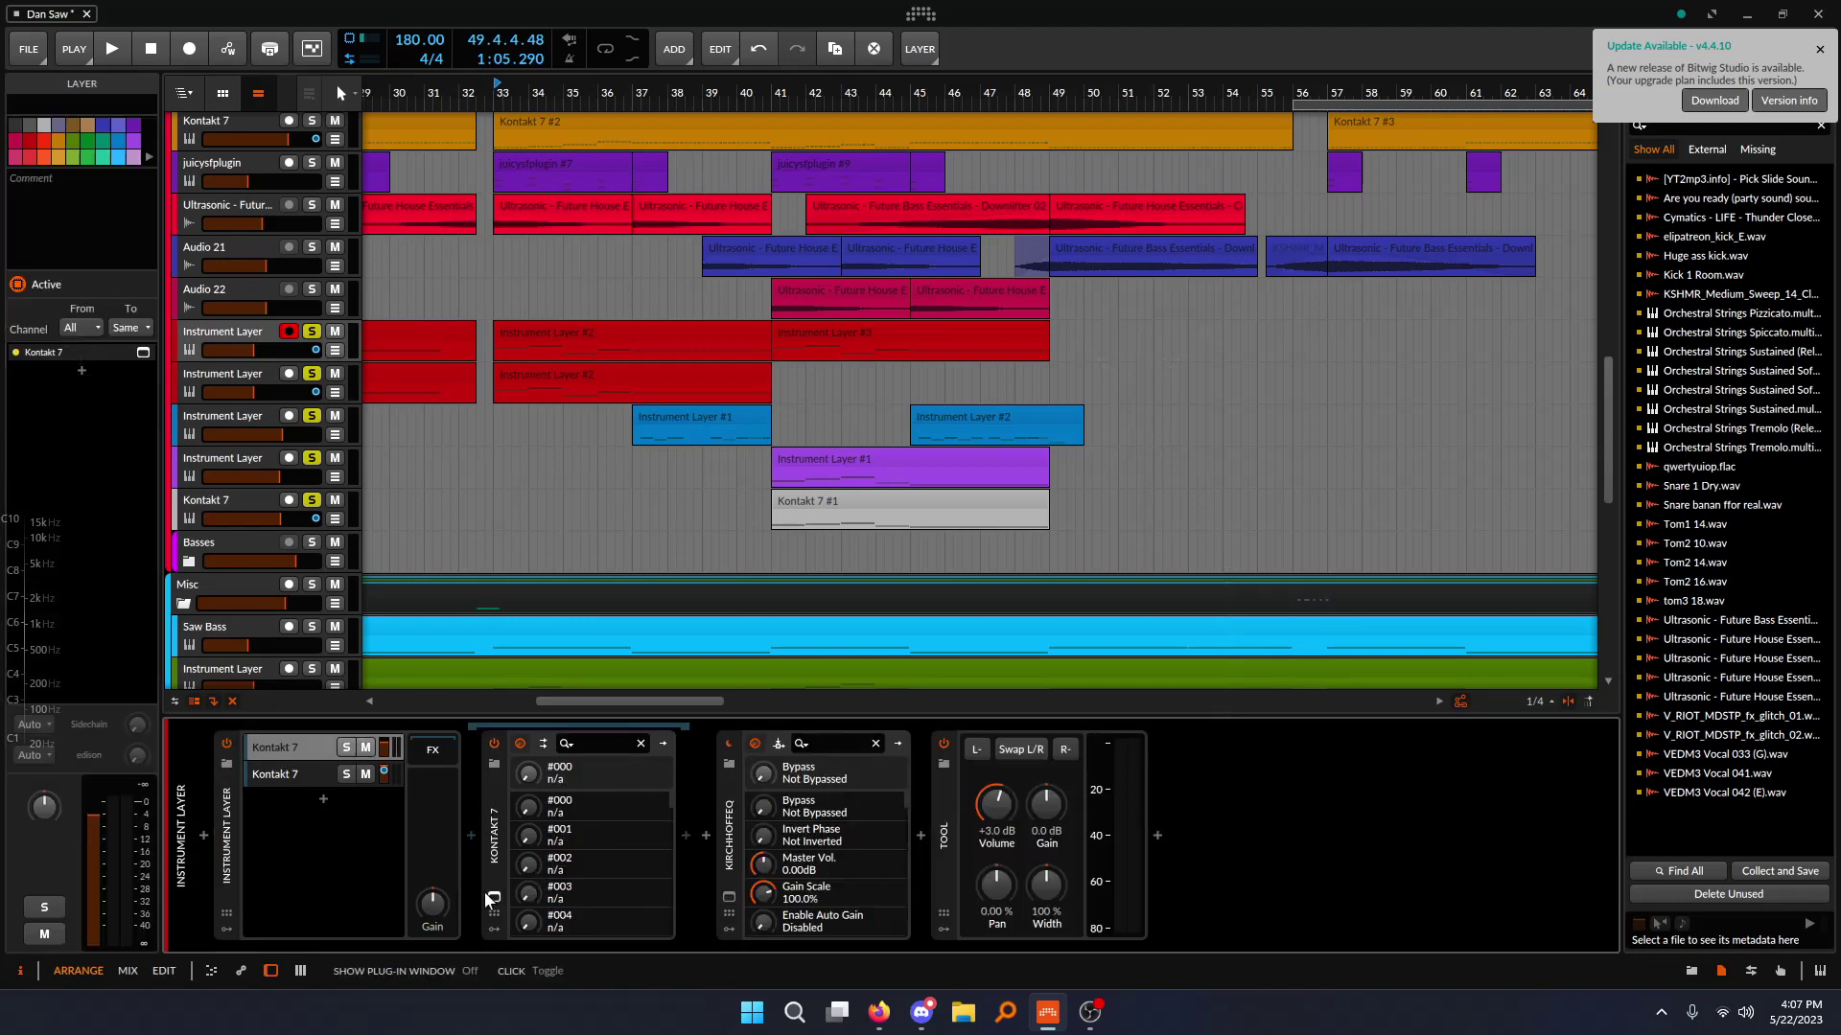
pyautogui.click(493, 897)
pyautogui.scroll(-2, 699, 383)
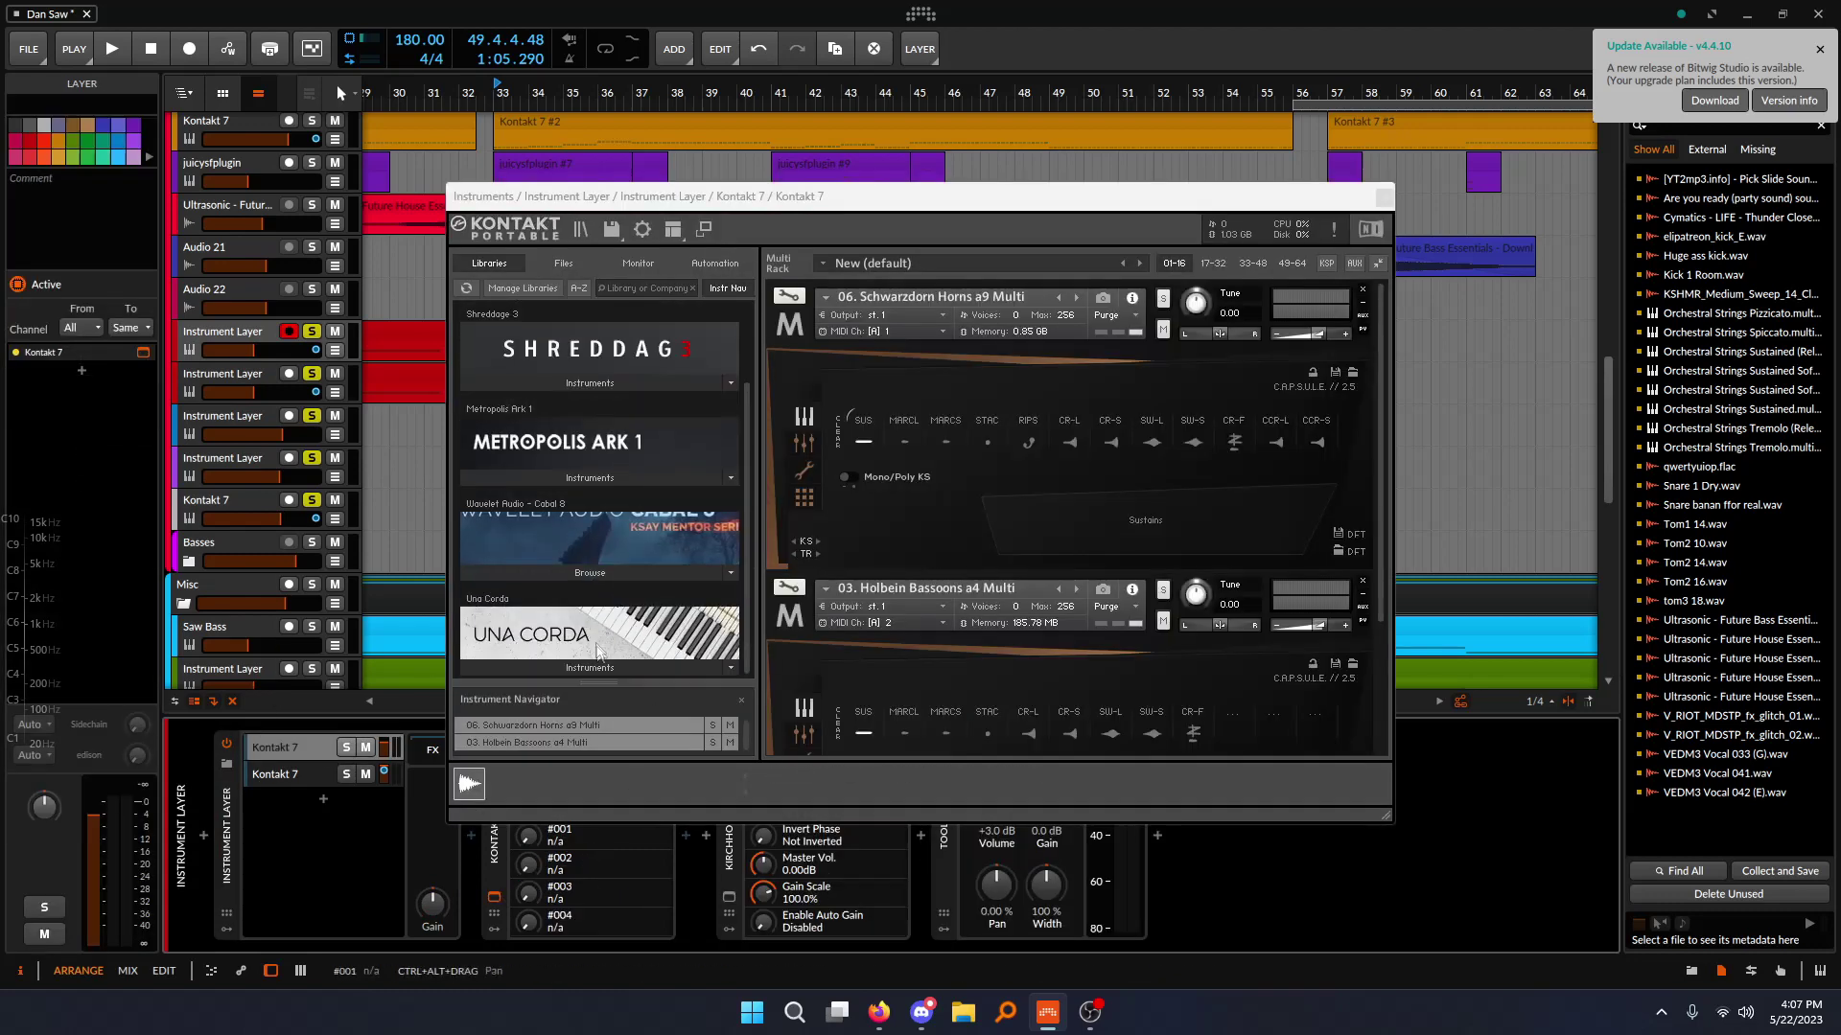
pyautogui.scroll(2, 700, 588)
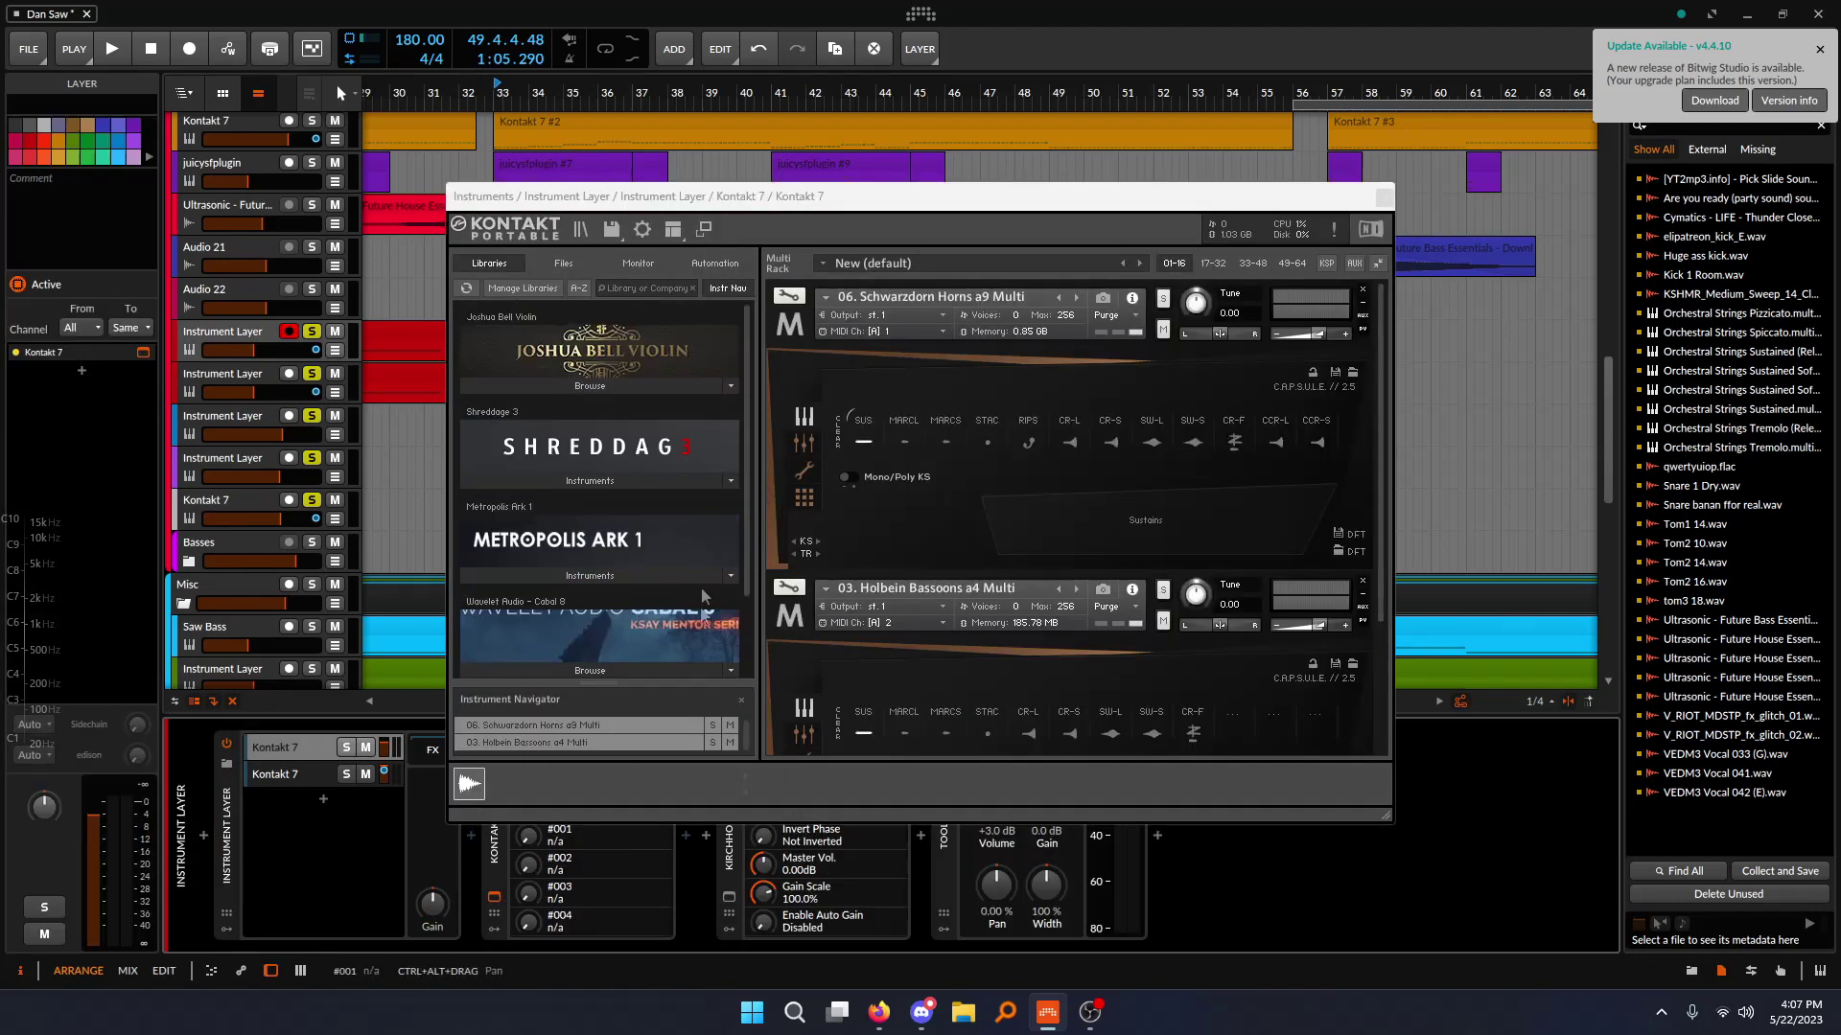
pyautogui.click(638, 545)
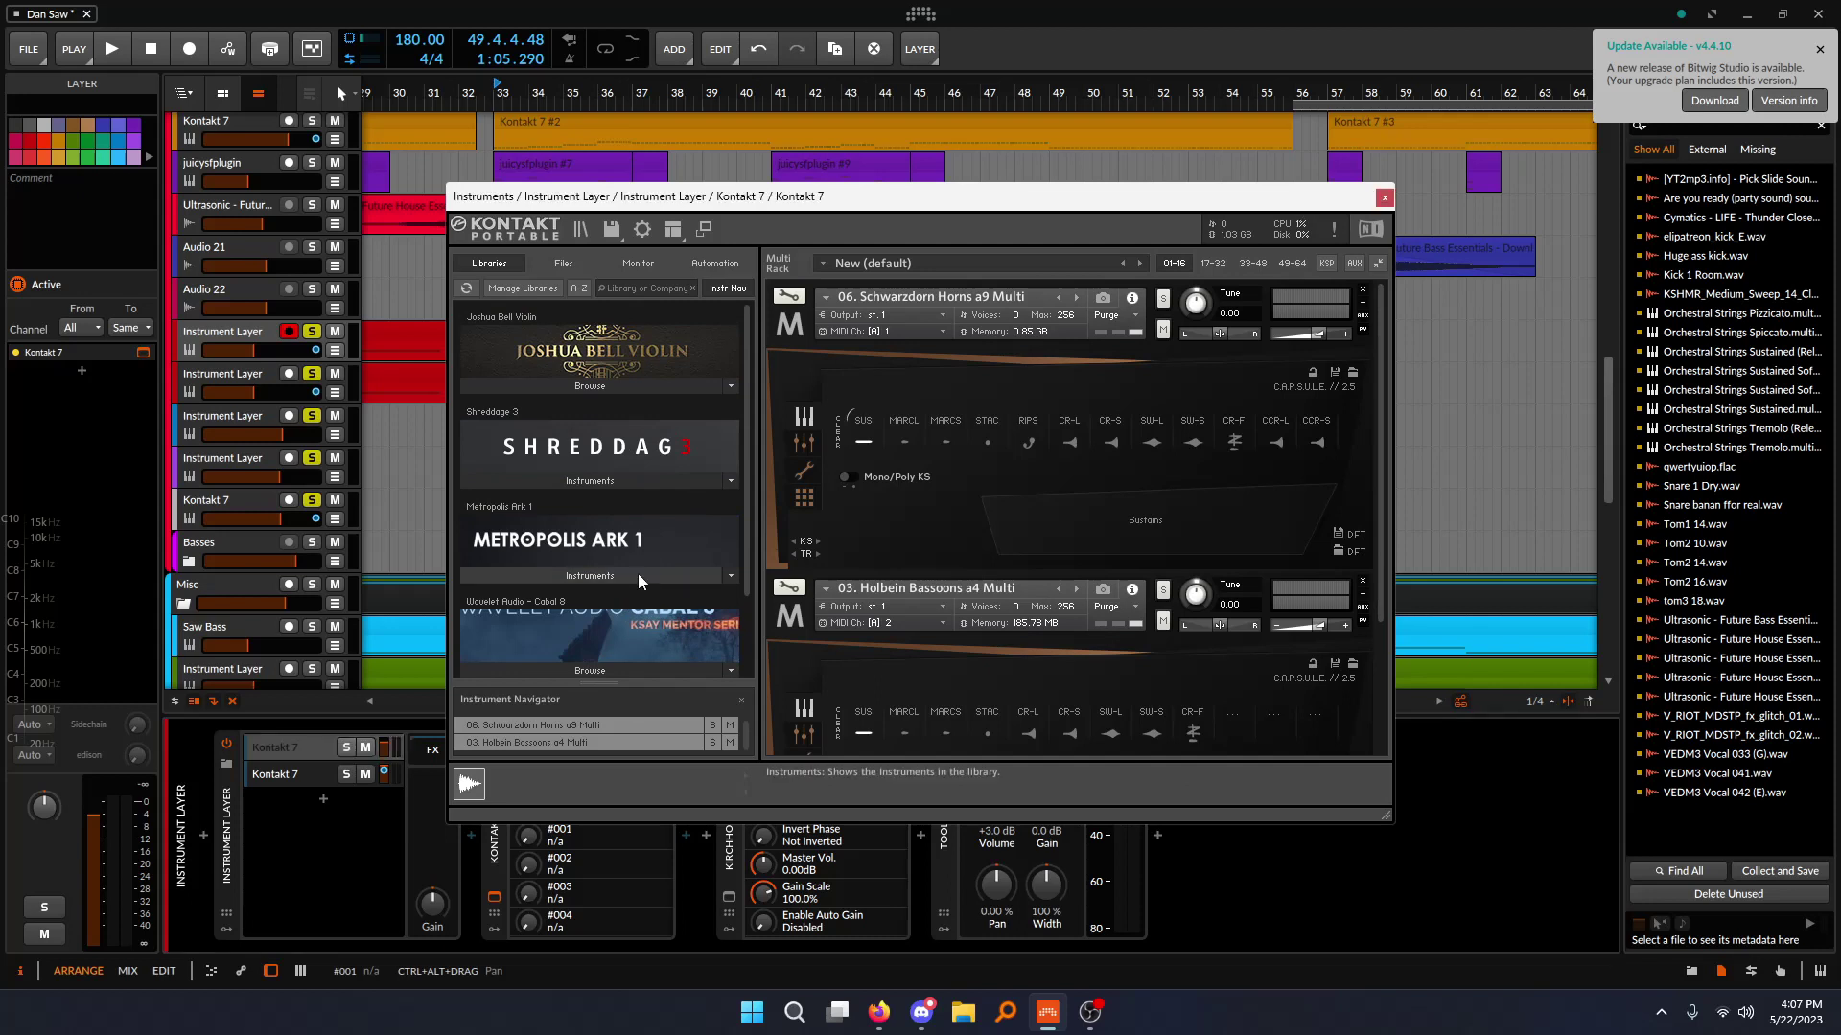
pyautogui.click(637, 573)
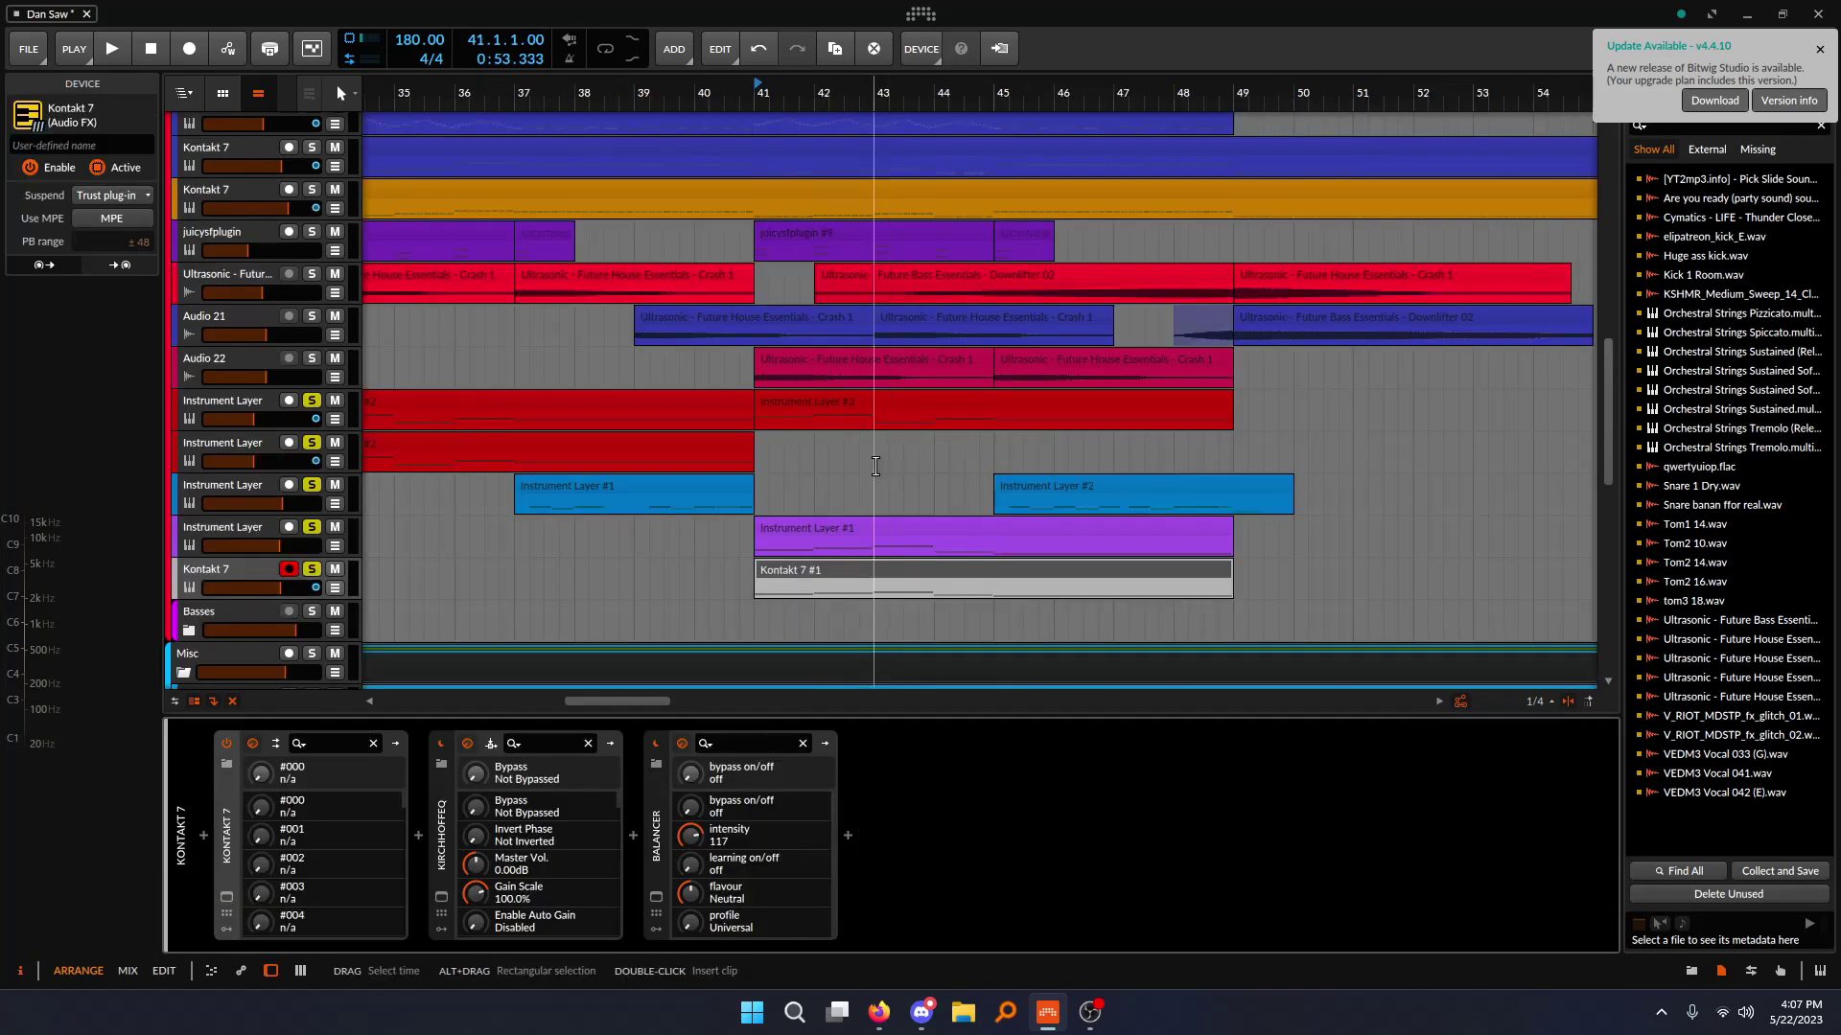
# - Open the purple Instrument Layer #1 clip at bar 41, inspect its notes with their velocities shown, and return to the device view
pyautogui.scroll(-6, 875, 466)
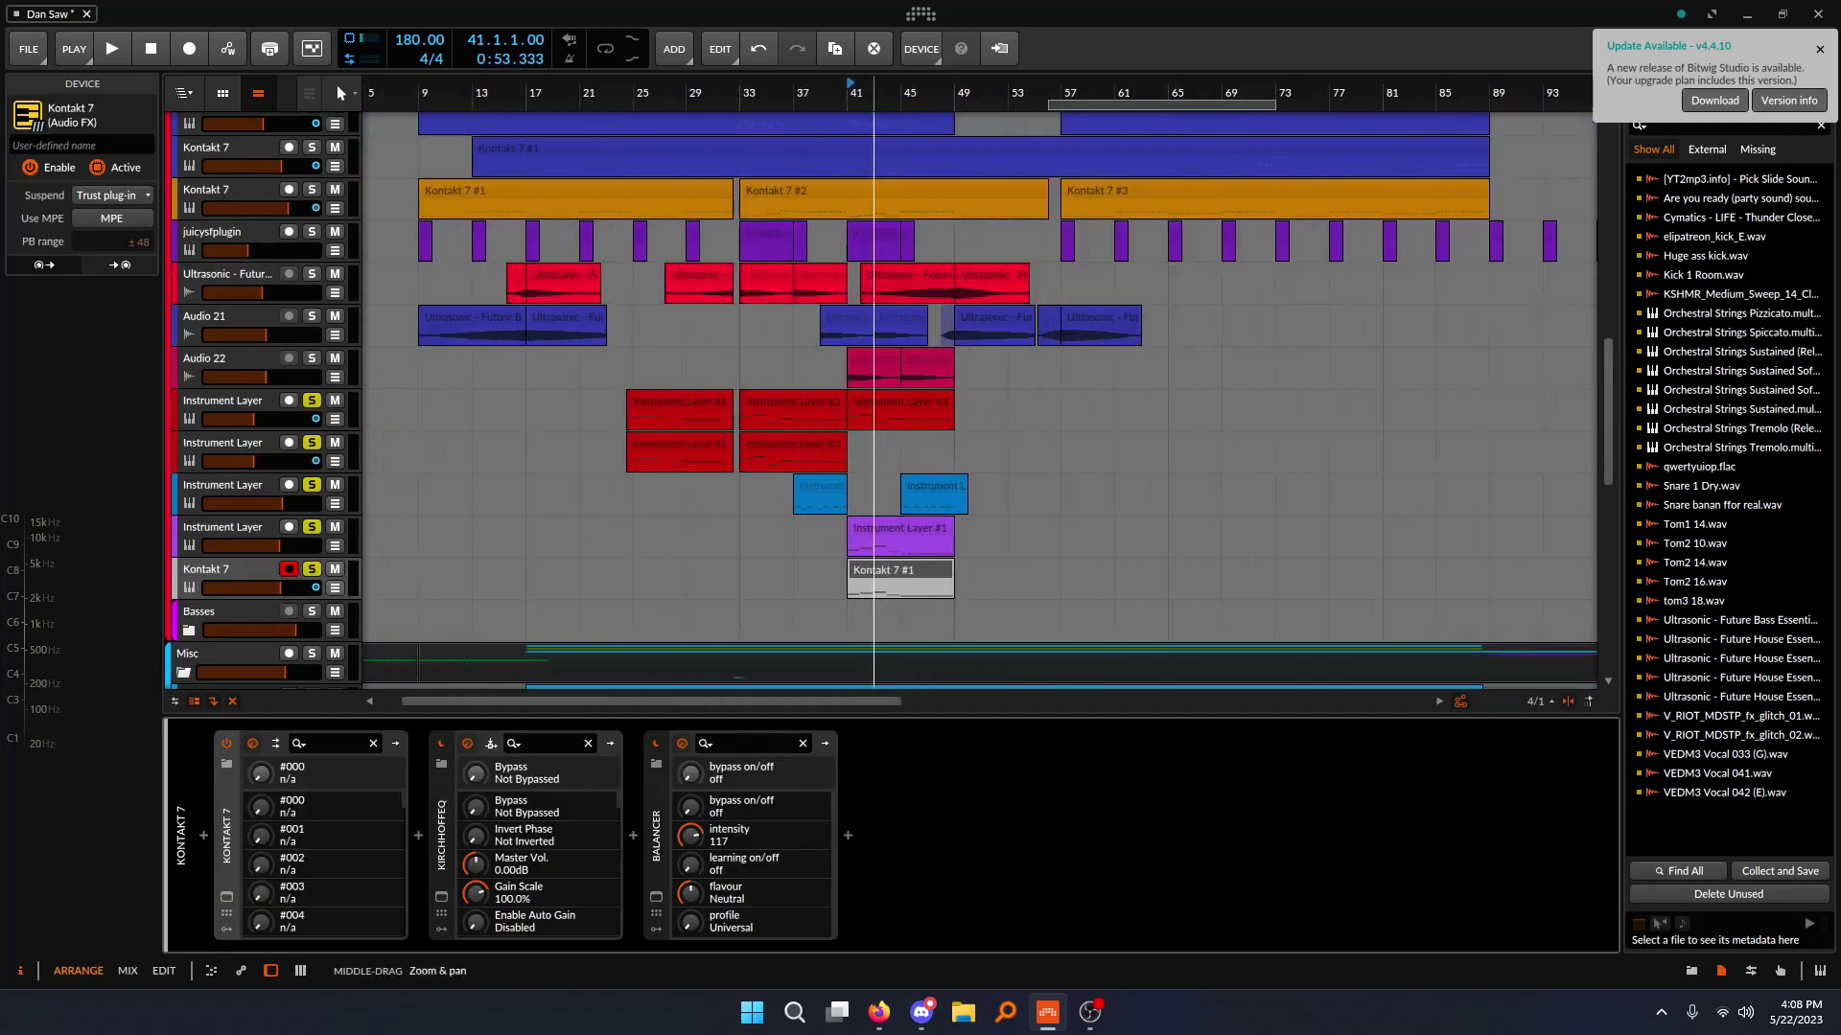
pyautogui.scroll(5, 874, 466)
pyautogui.doubleClick(779, 527)
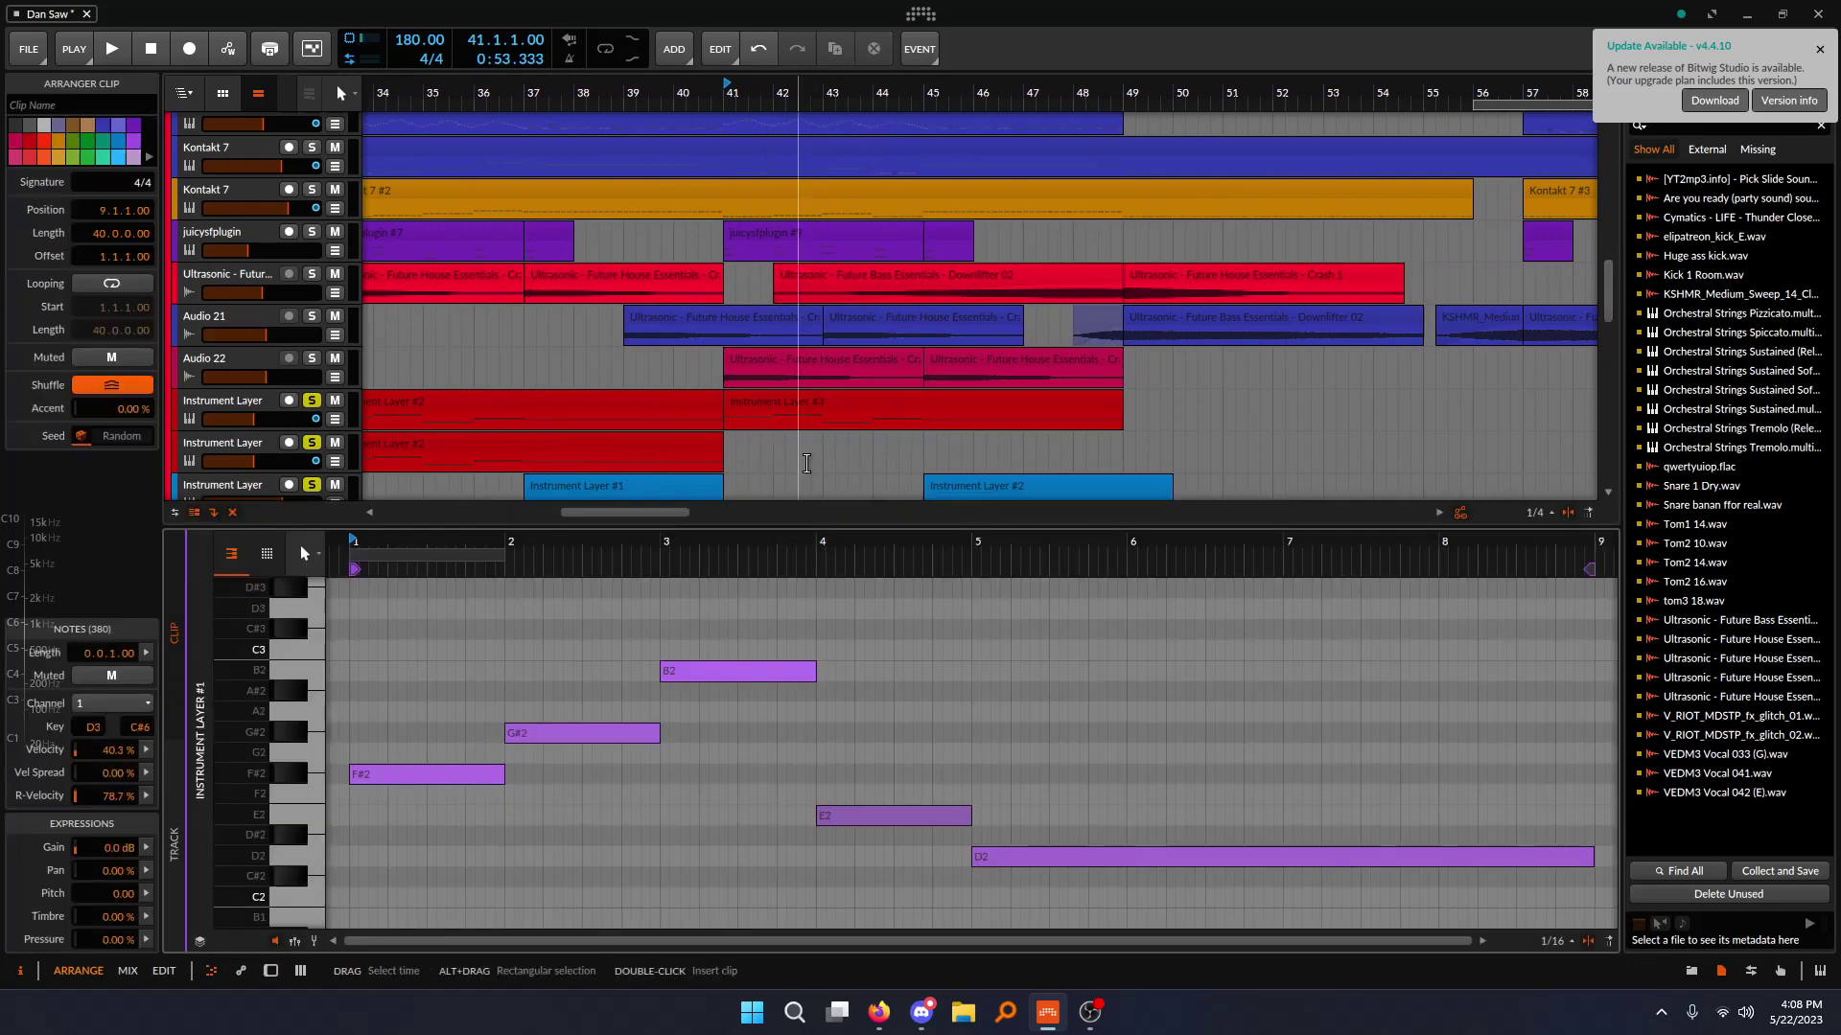
pyautogui.click(294, 940)
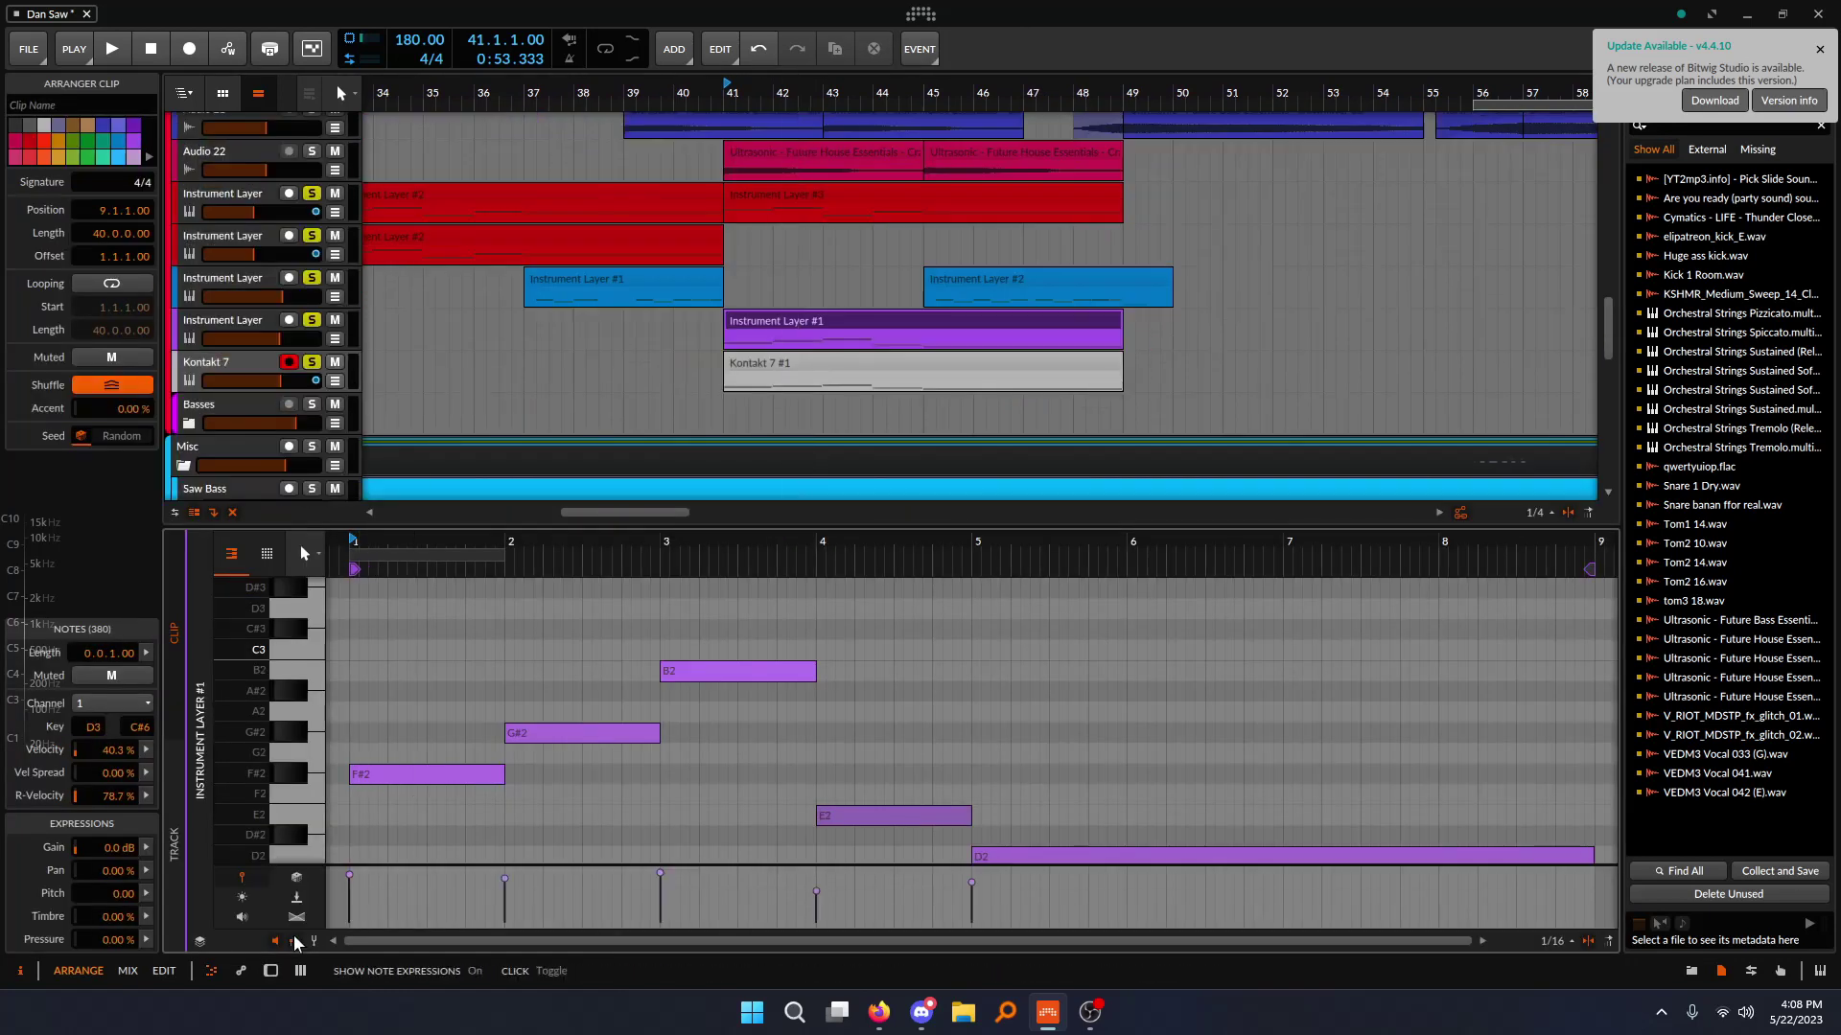
pyautogui.scroll(-3, 500, 880)
pyautogui.scroll(-3, 475, 878)
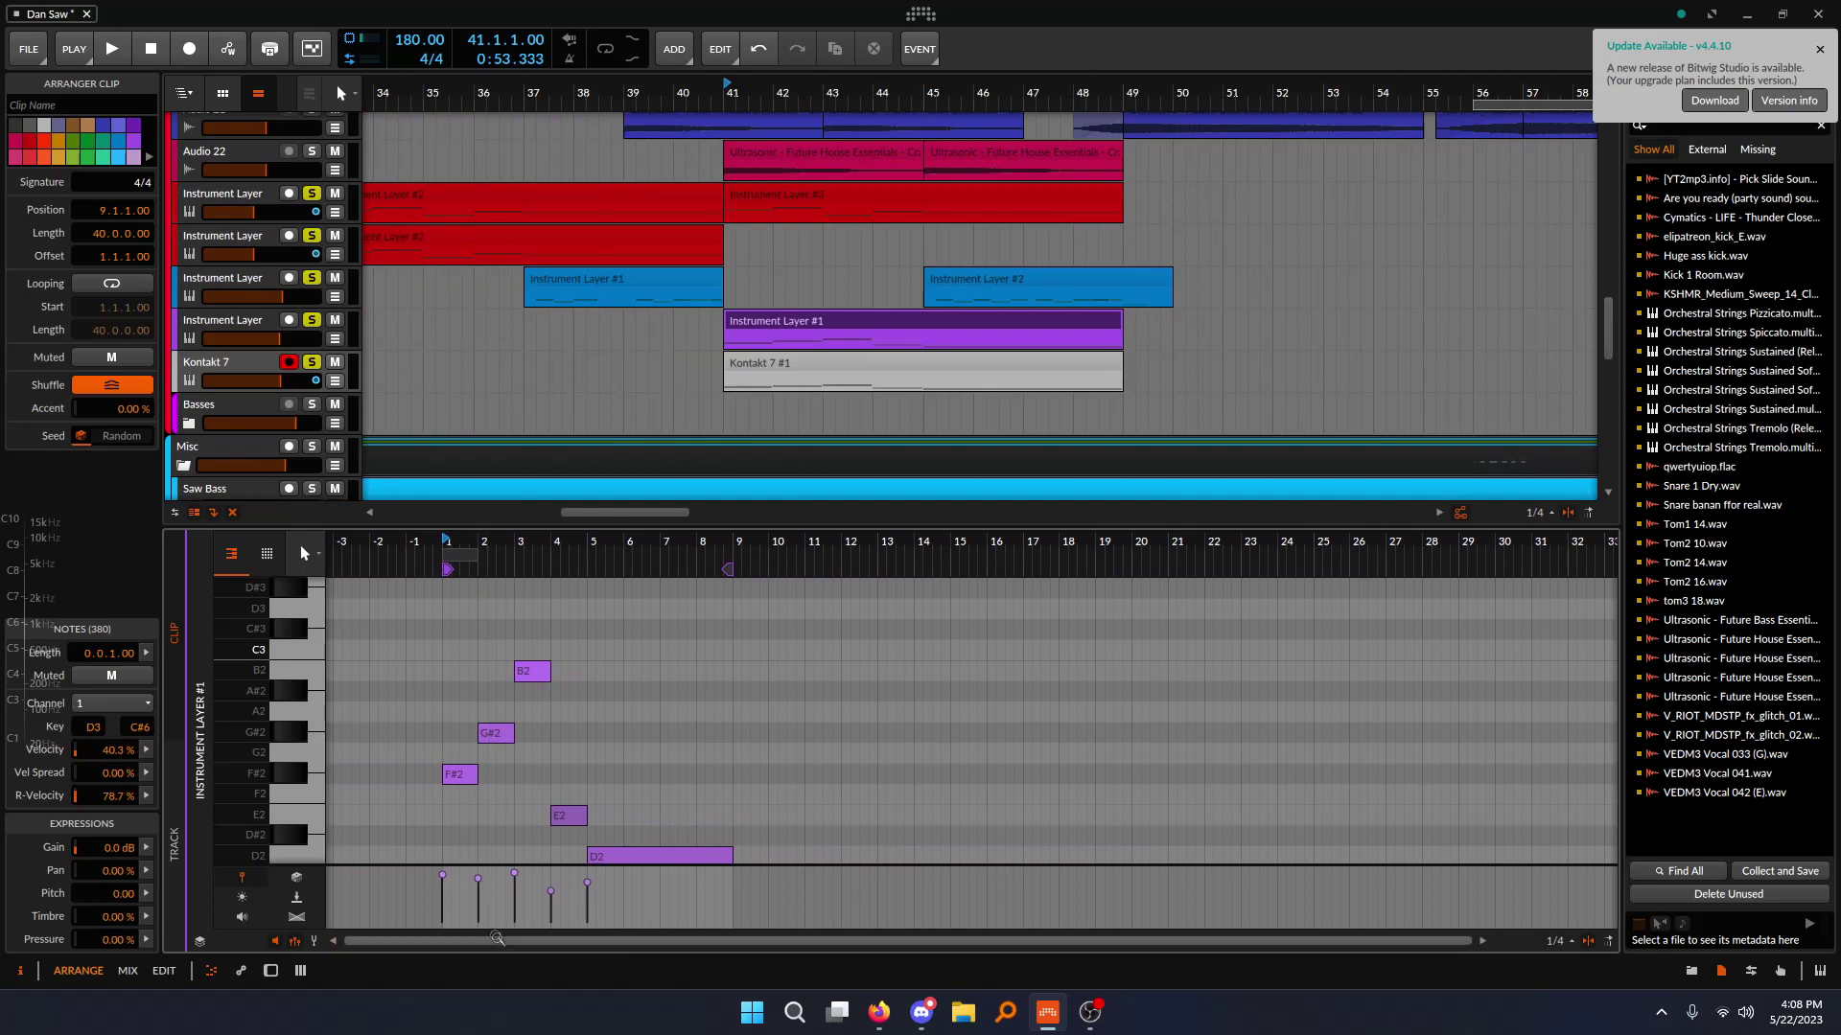
pyautogui.press('d')
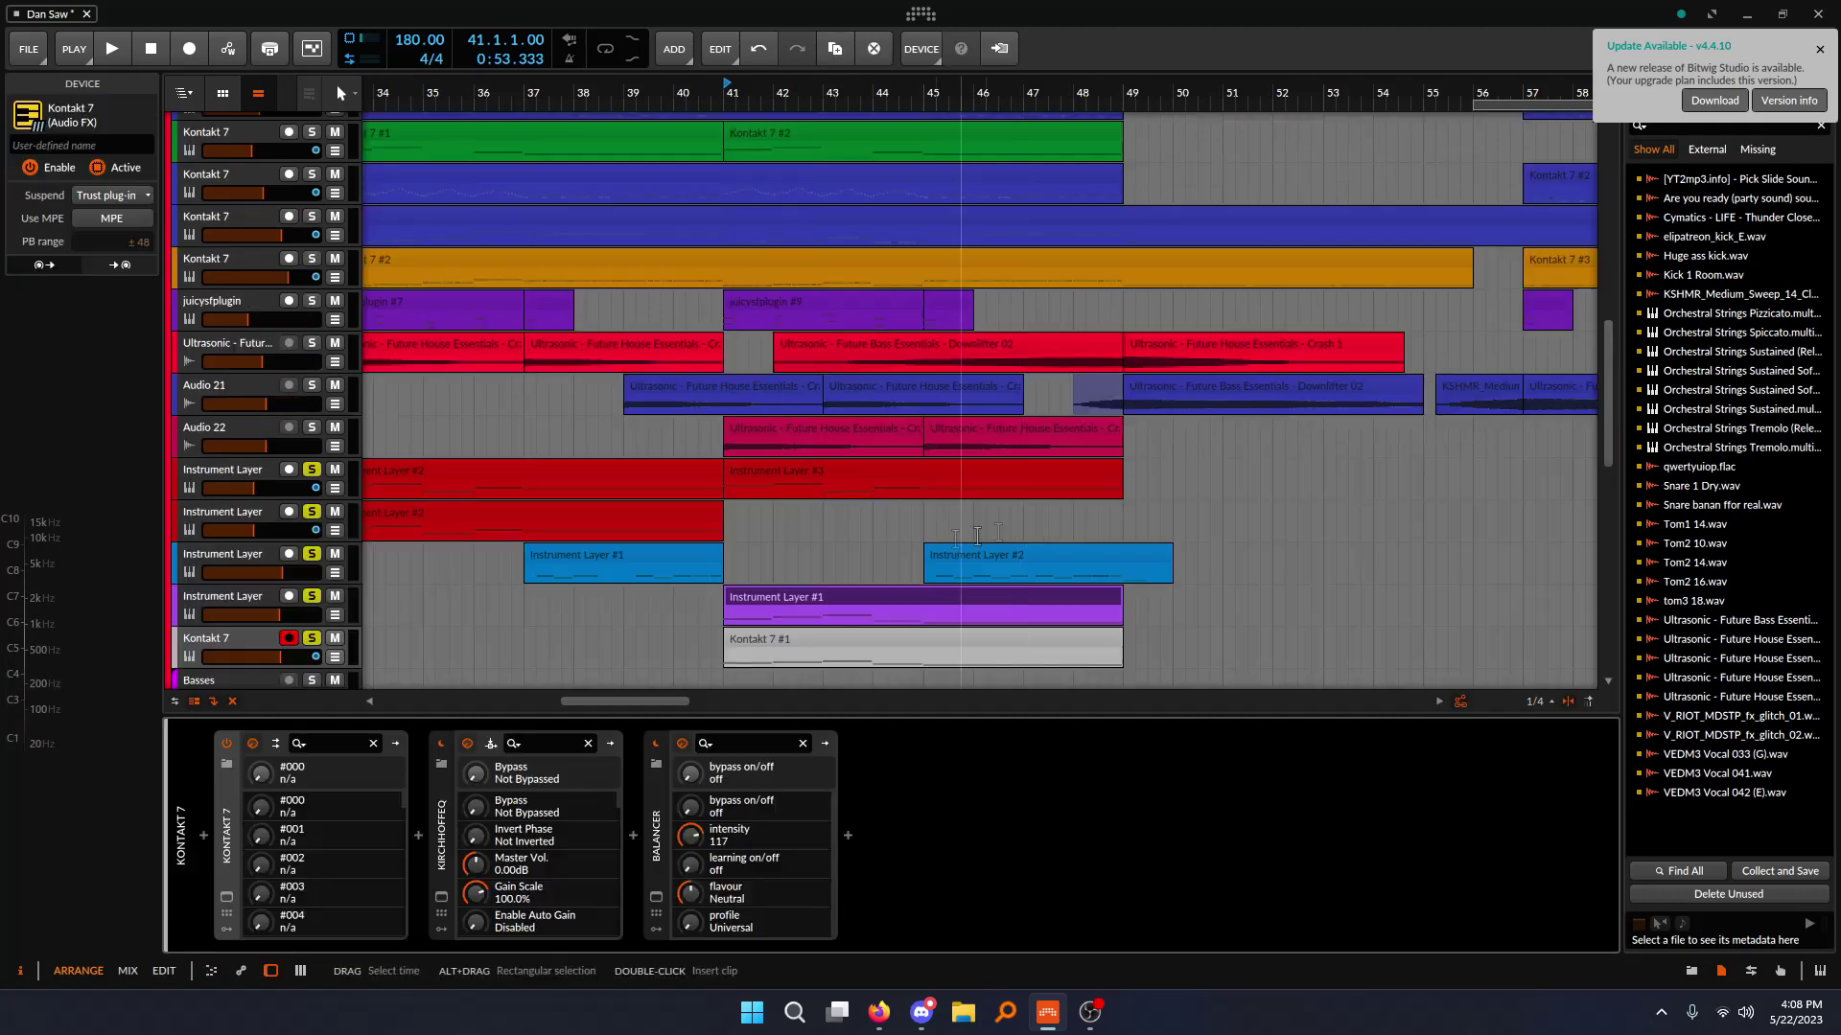
# - Switch the solo from the symphonic tracks to the juicysfplugin track and play the arrangement from bar 33
pyautogui.moveTo(1122, 526); pyautogui.dragTo(1222, 432)
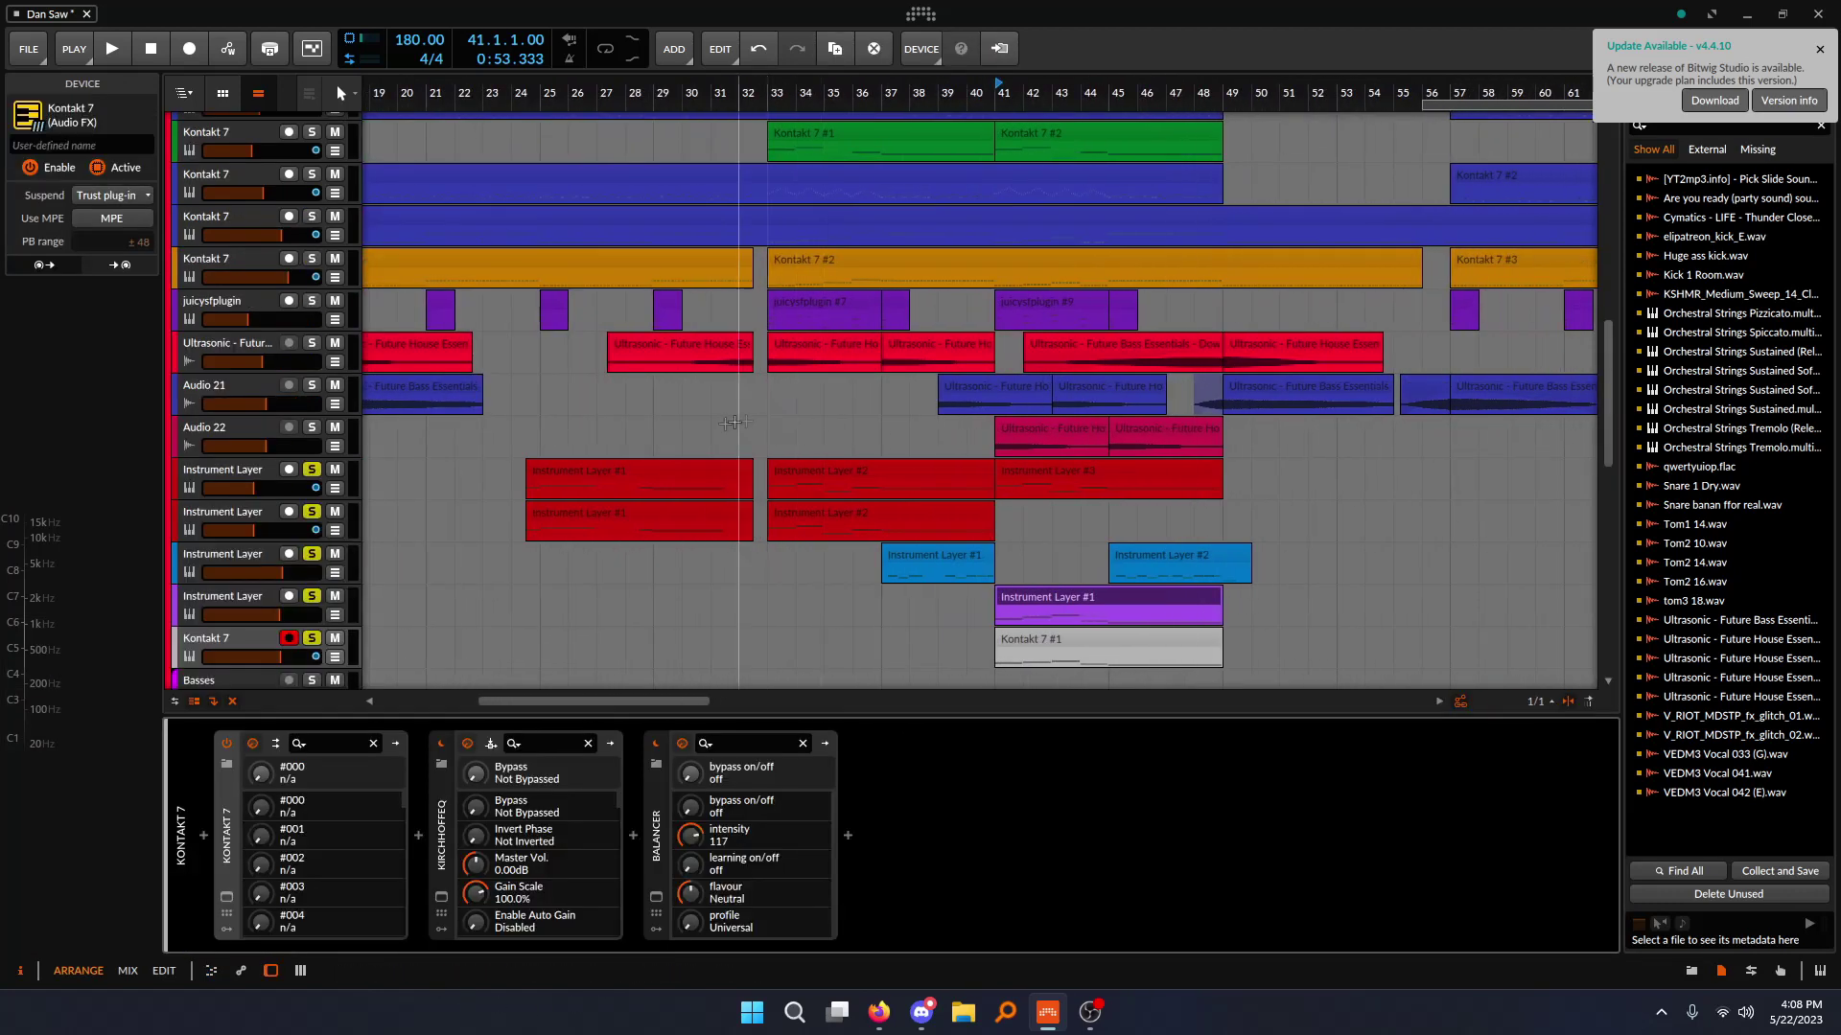
pyautogui.moveTo(681, 403); pyautogui.dragTo(710, 403)
pyautogui.click(311, 300)
pyautogui.press('+')
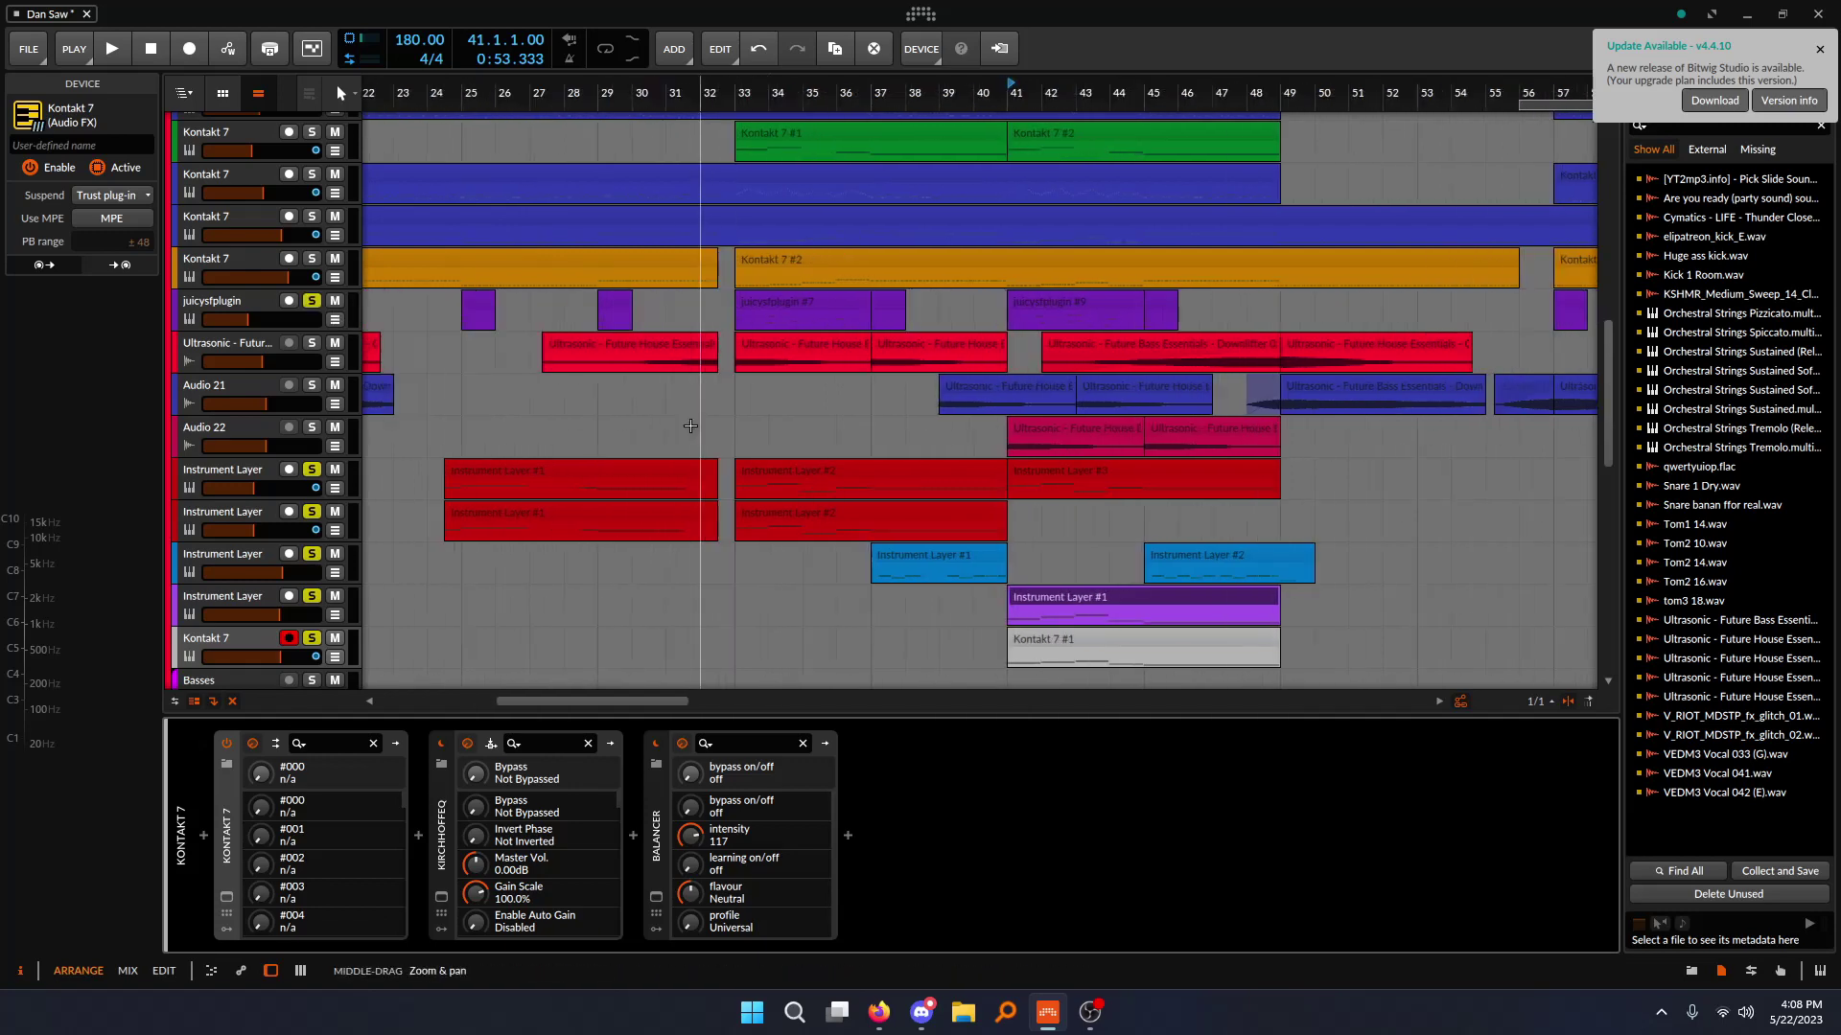
pyautogui.click(312, 469)
pyautogui.click(312, 512)
pyautogui.click(736, 93)
pyautogui.press('space')
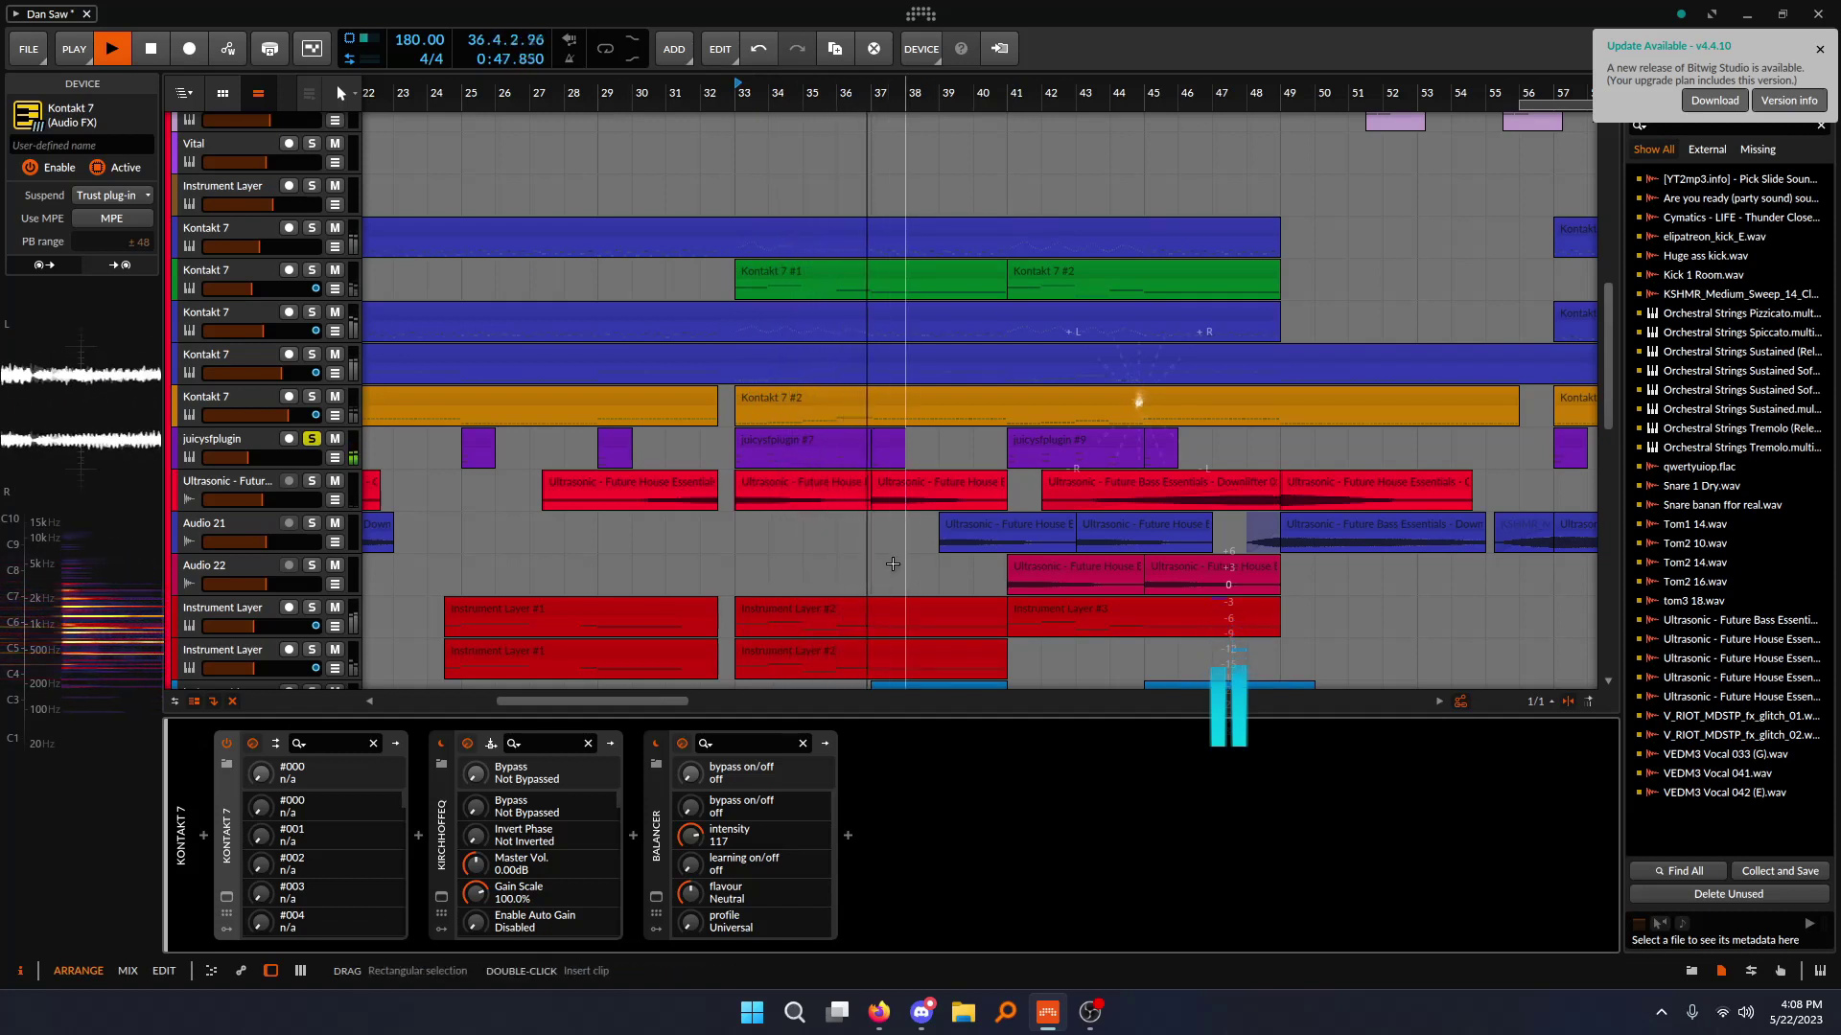
# - Stop playback and open the juicysfplugin window on the soloed juicysfplugin track to view its Touhou.sf2 soundfont patches
pyautogui.press('space')
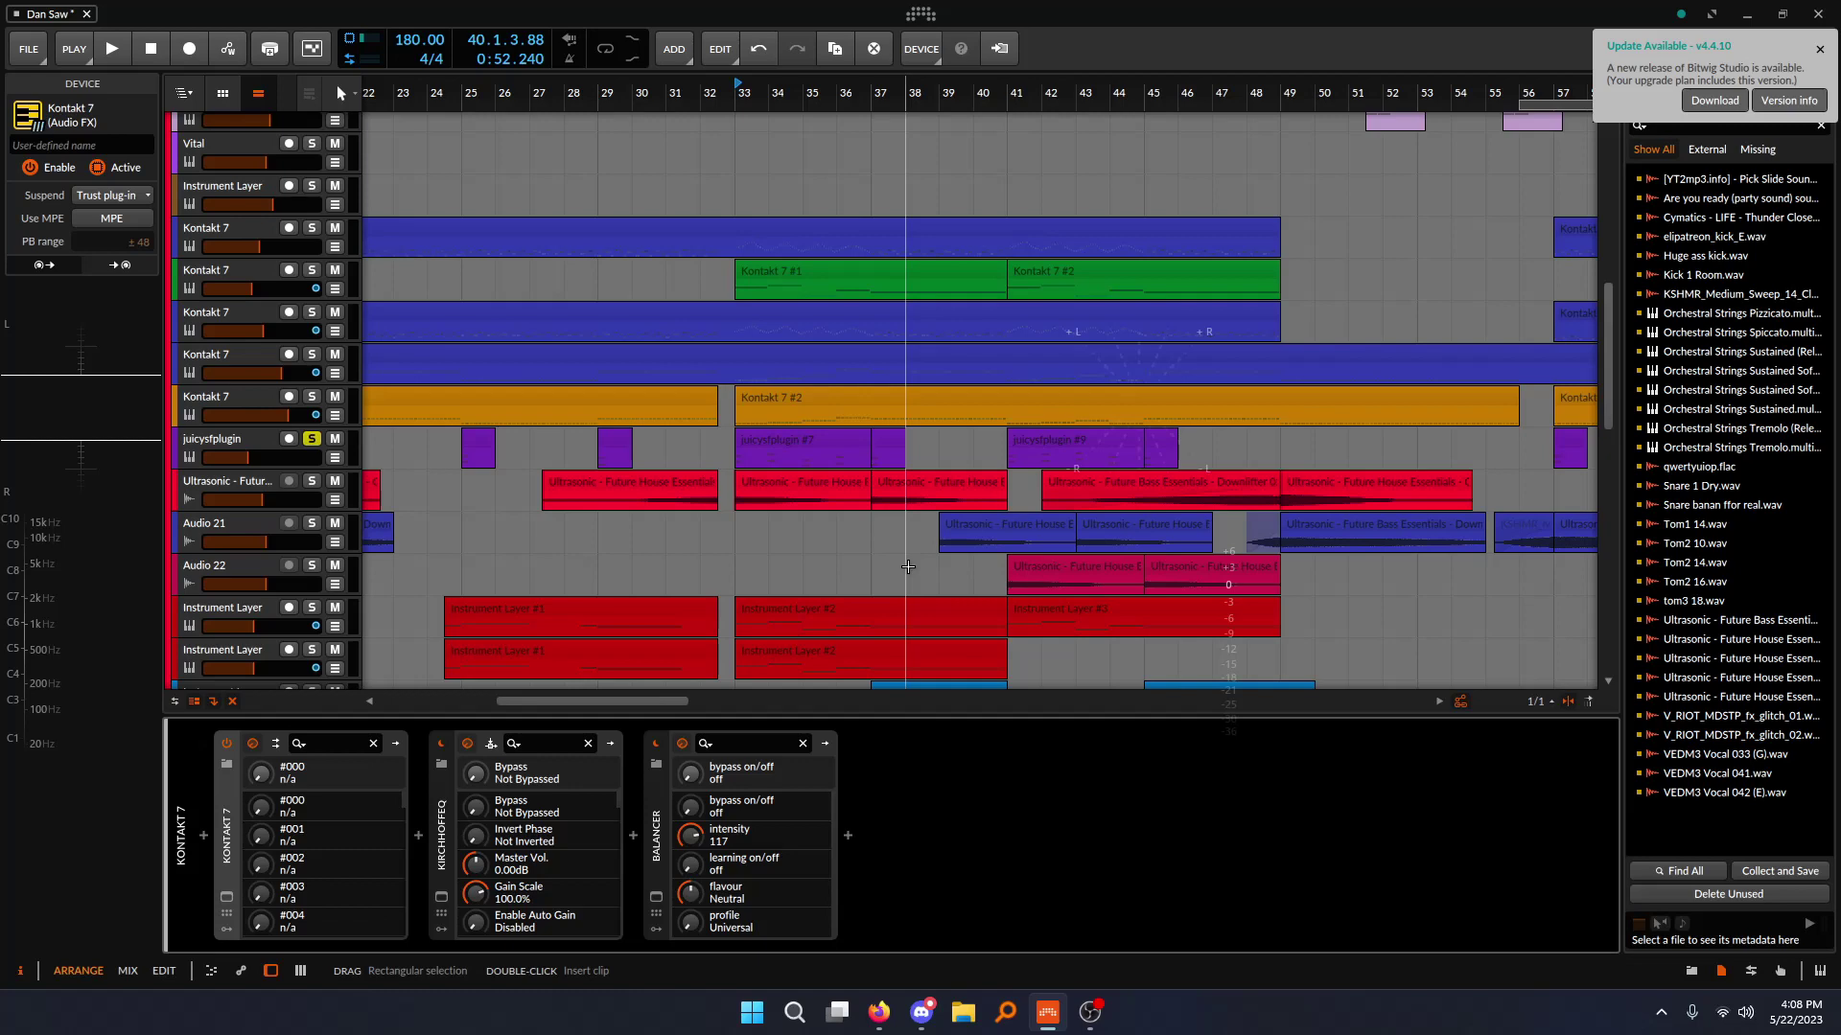
pyautogui.click(237, 441)
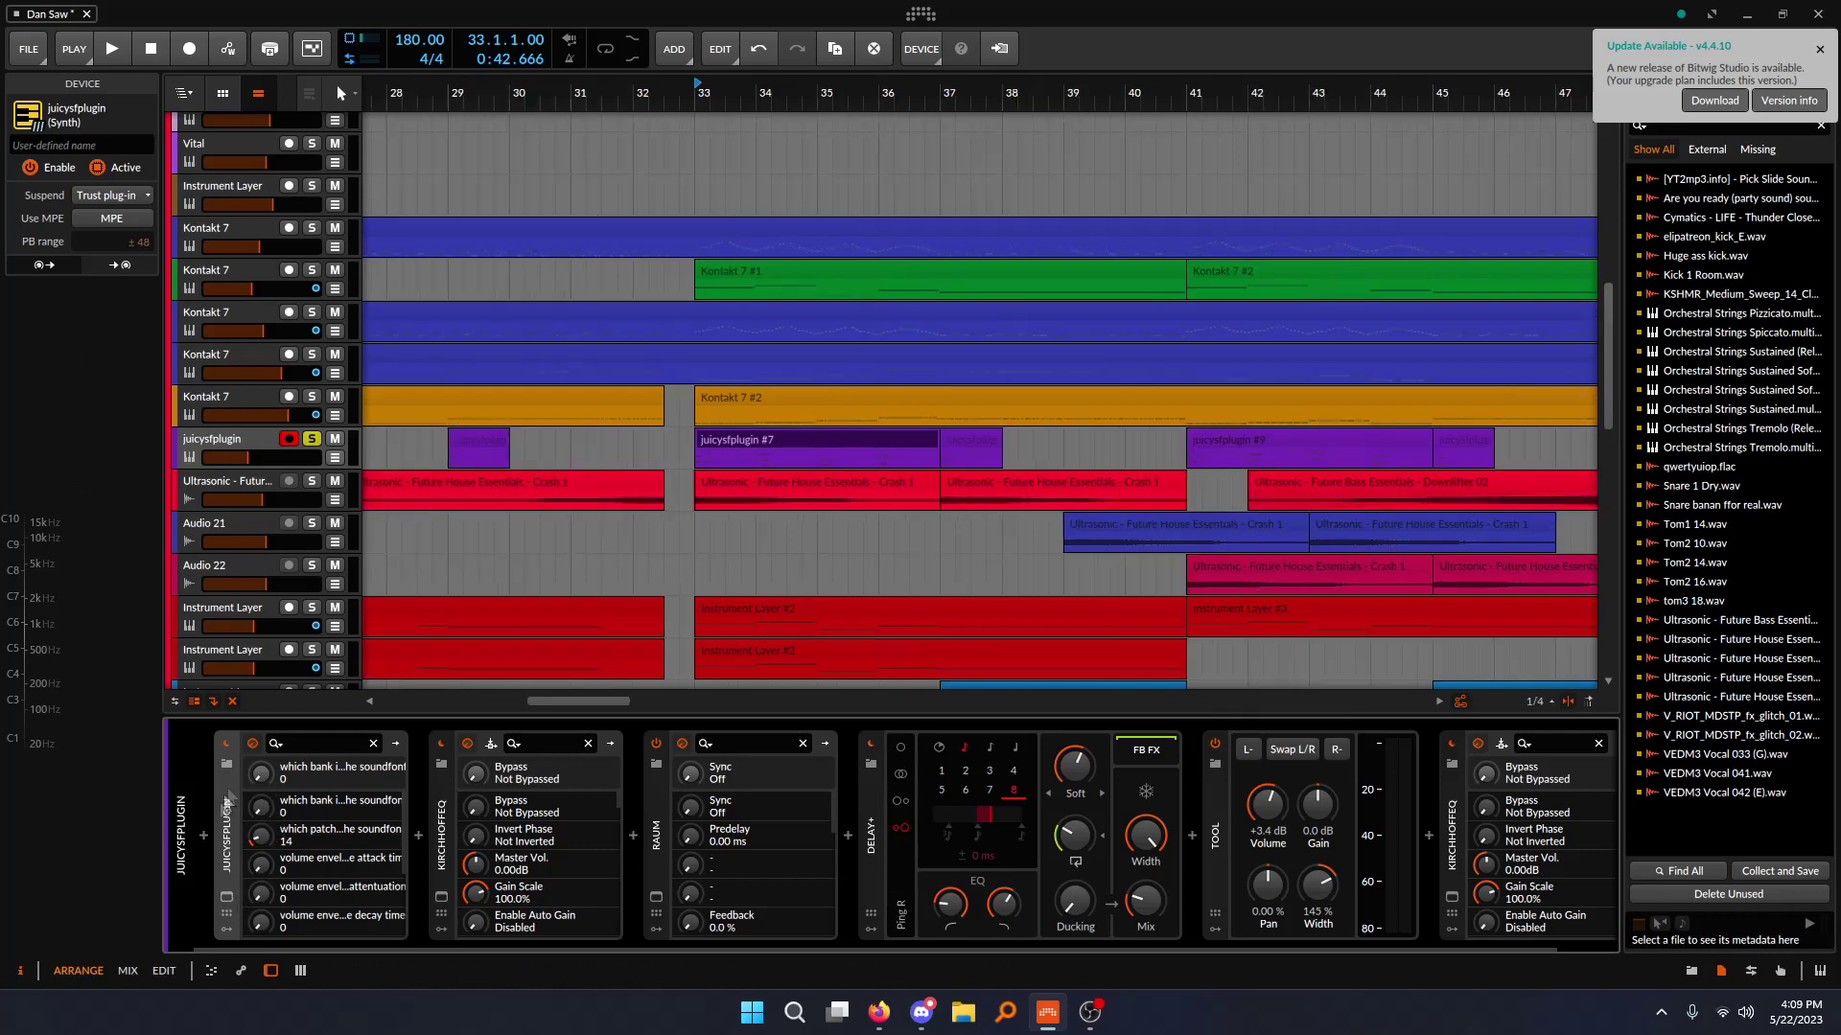
pyautogui.click(228, 896)
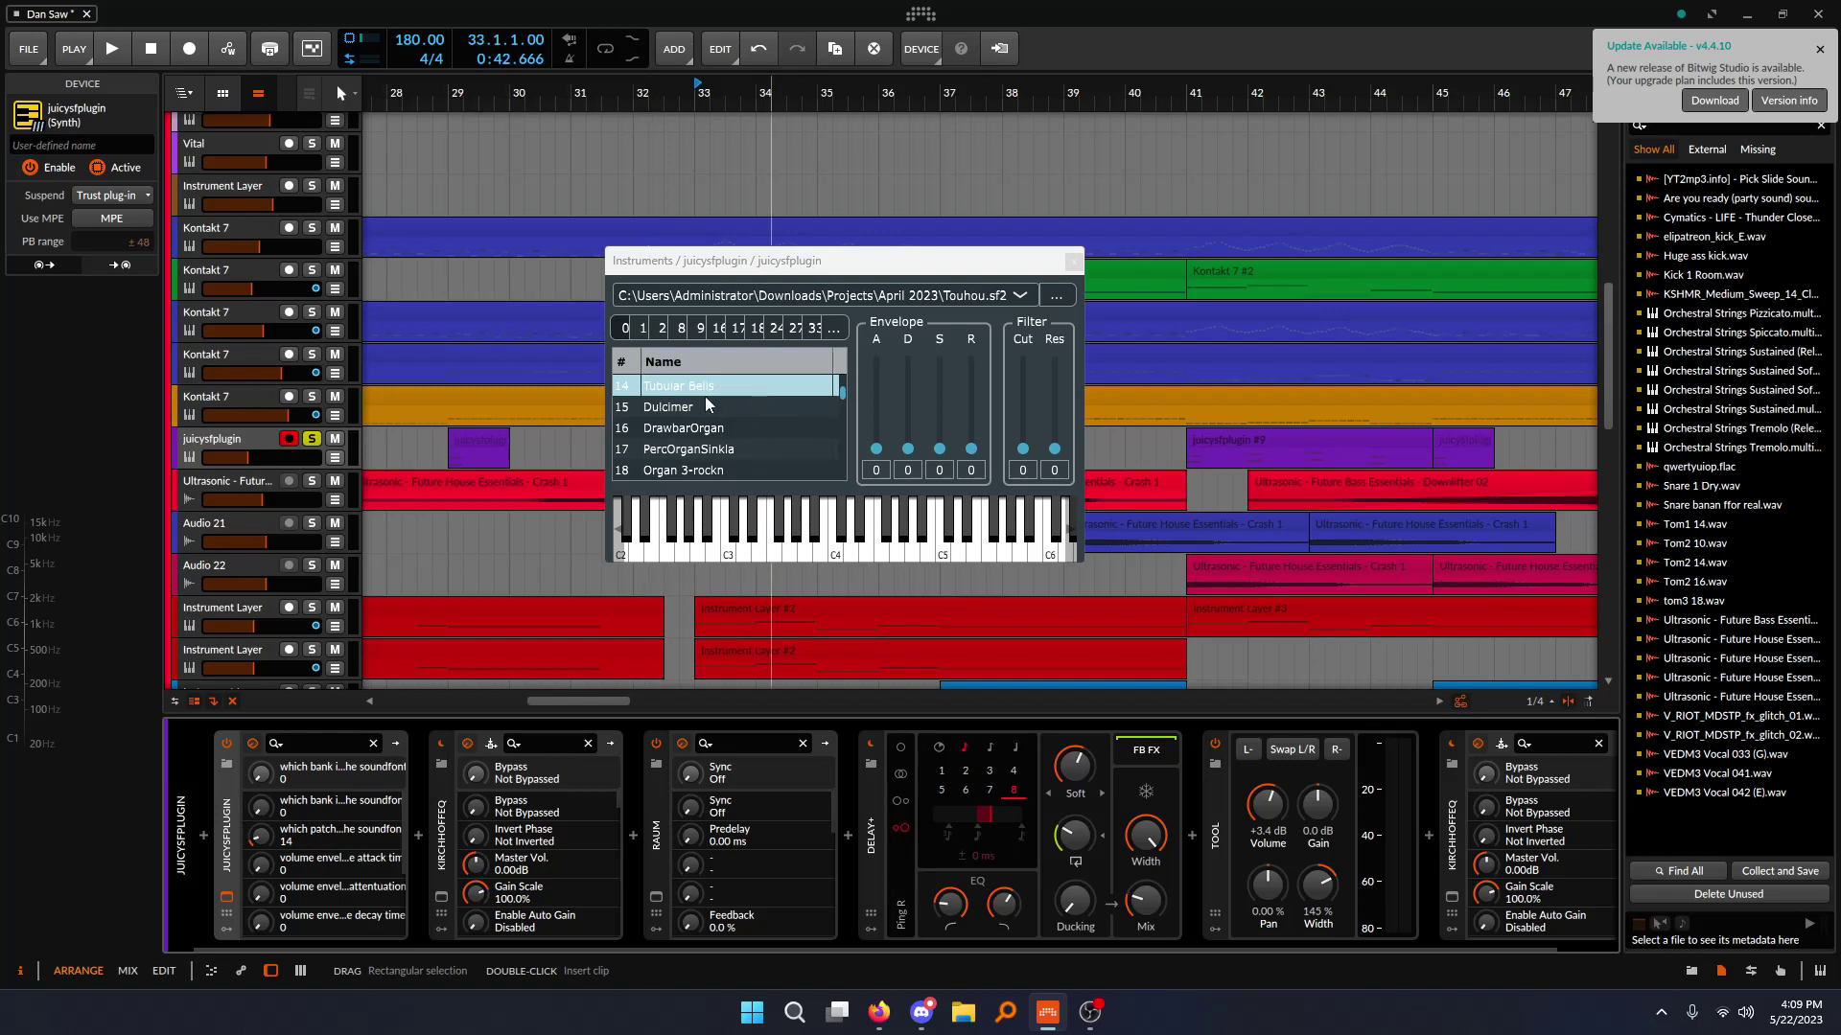
# - Switch the solo from the juicysfplugin track to the VIOLIN track and play the arrangement from bar 56
pyautogui.scroll(1, 699, 416)
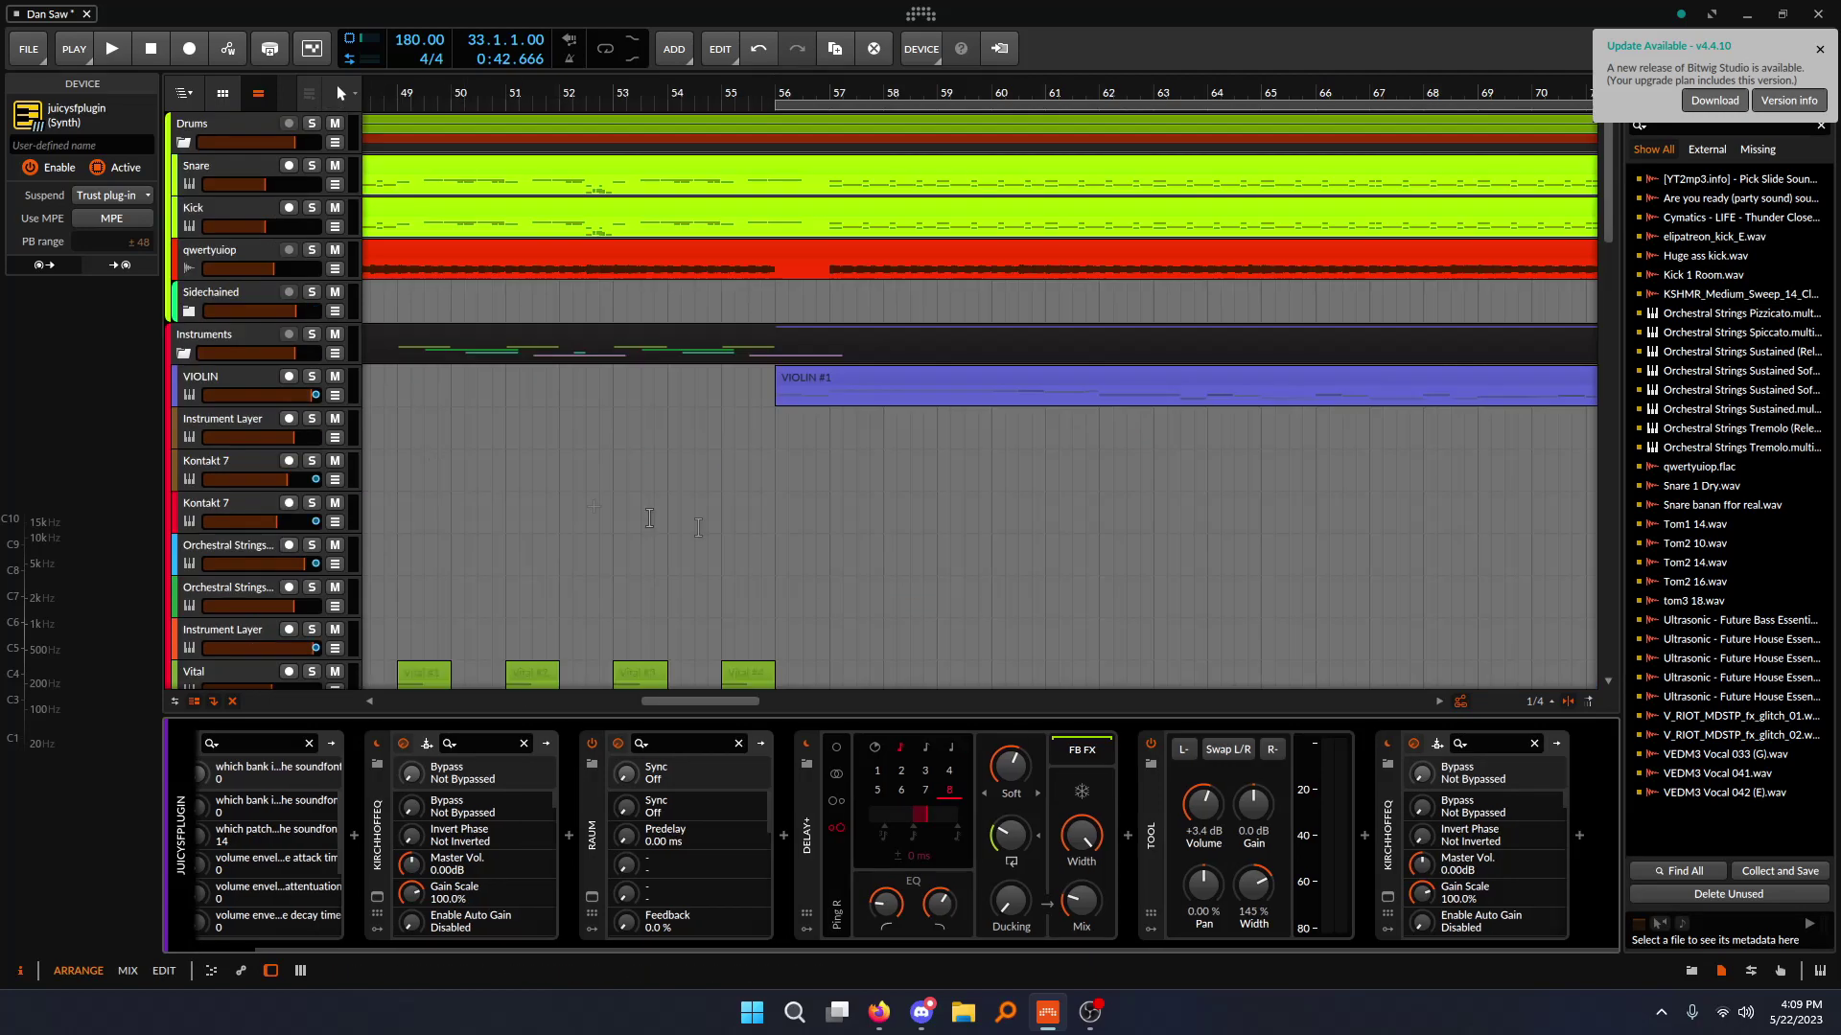
pyautogui.scroll(-12, 723, 403)
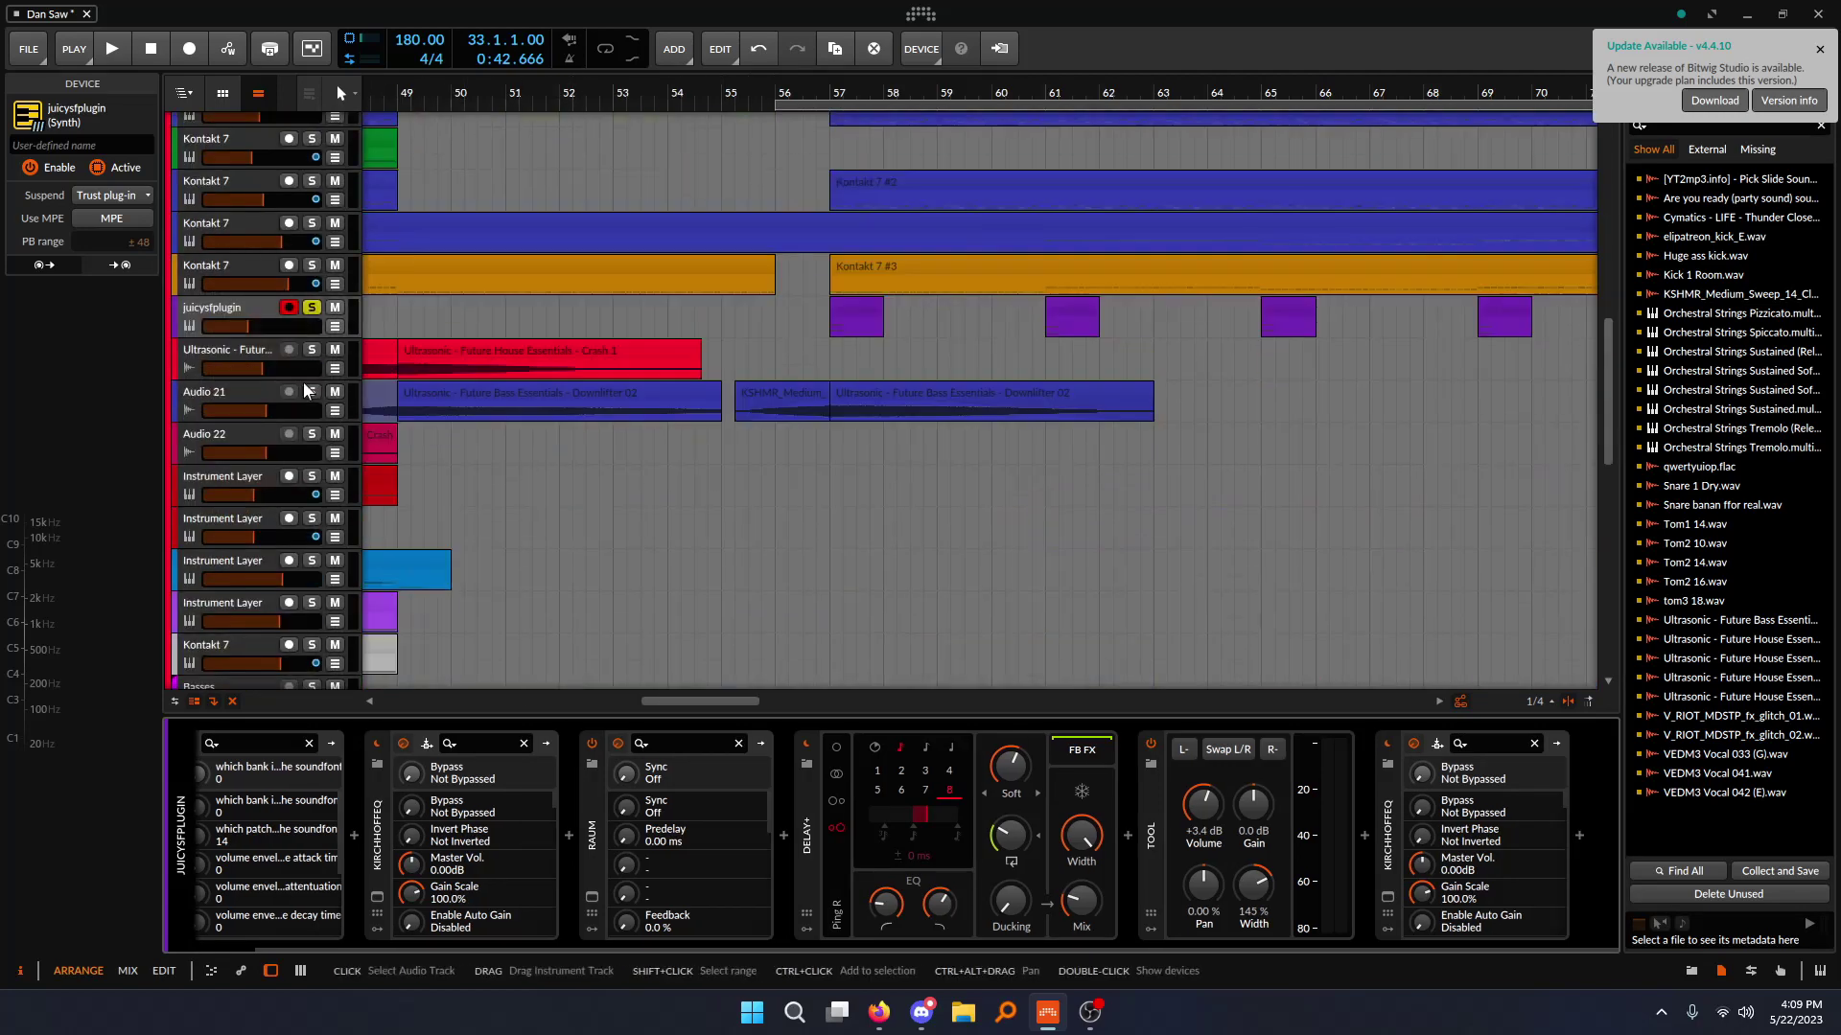
pyautogui.click(309, 309)
pyautogui.scroll(-10, 509, 510)
pyautogui.scroll(15, 772, 532)
pyautogui.scroll(8, 823, 542)
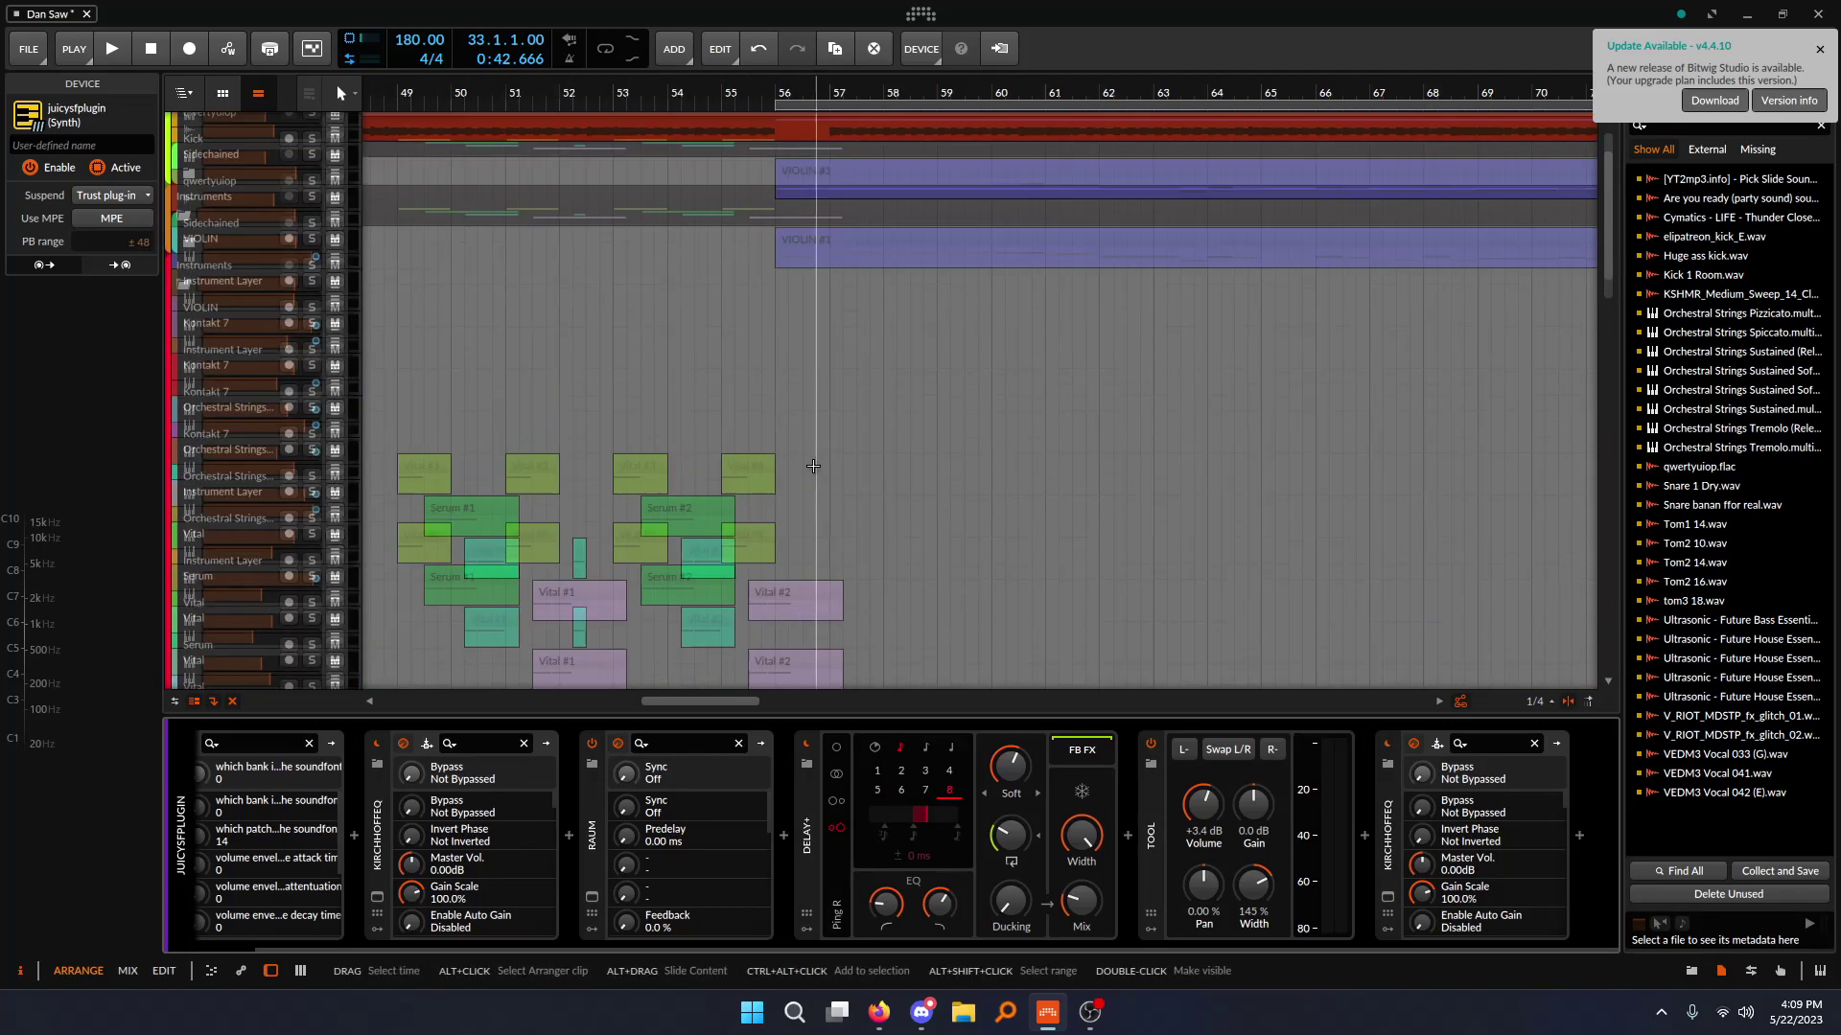
pyautogui.press('space')
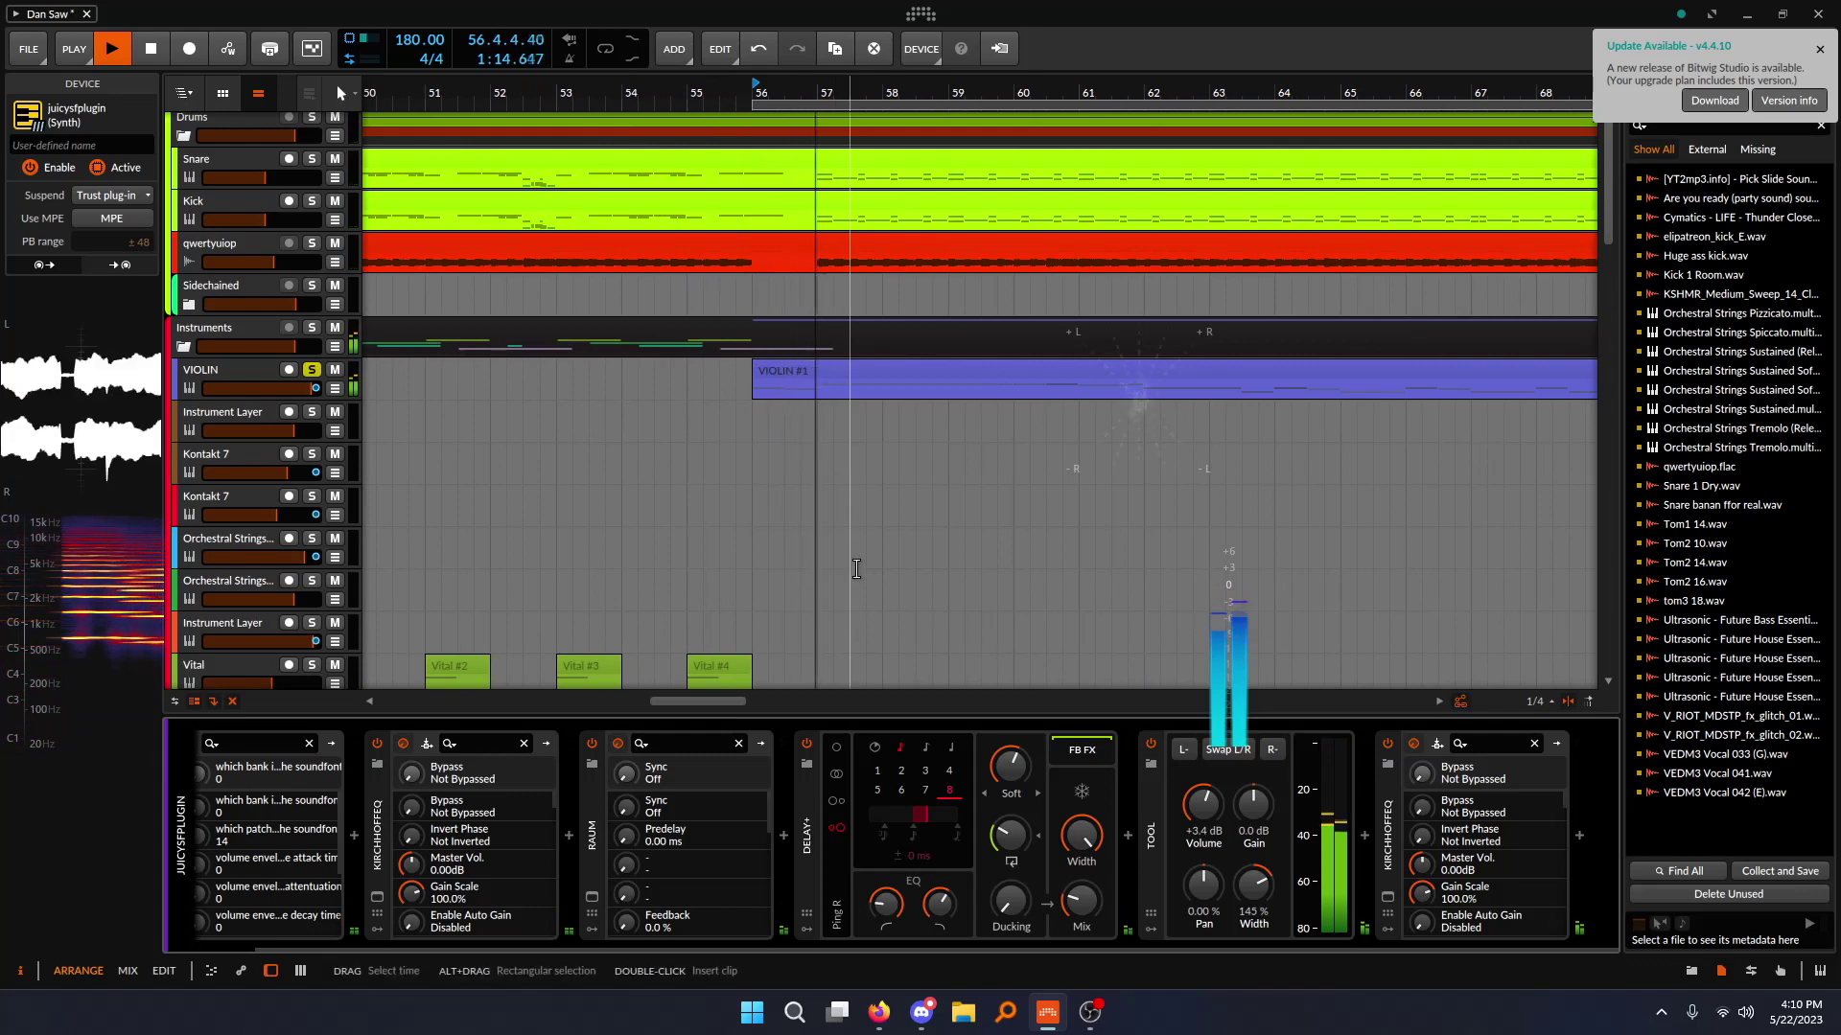
# - Select the VIOLIN track, inspect the notes of the VIOLIN #1 clip, and return to the track's device chain
pyautogui.click(268, 377)
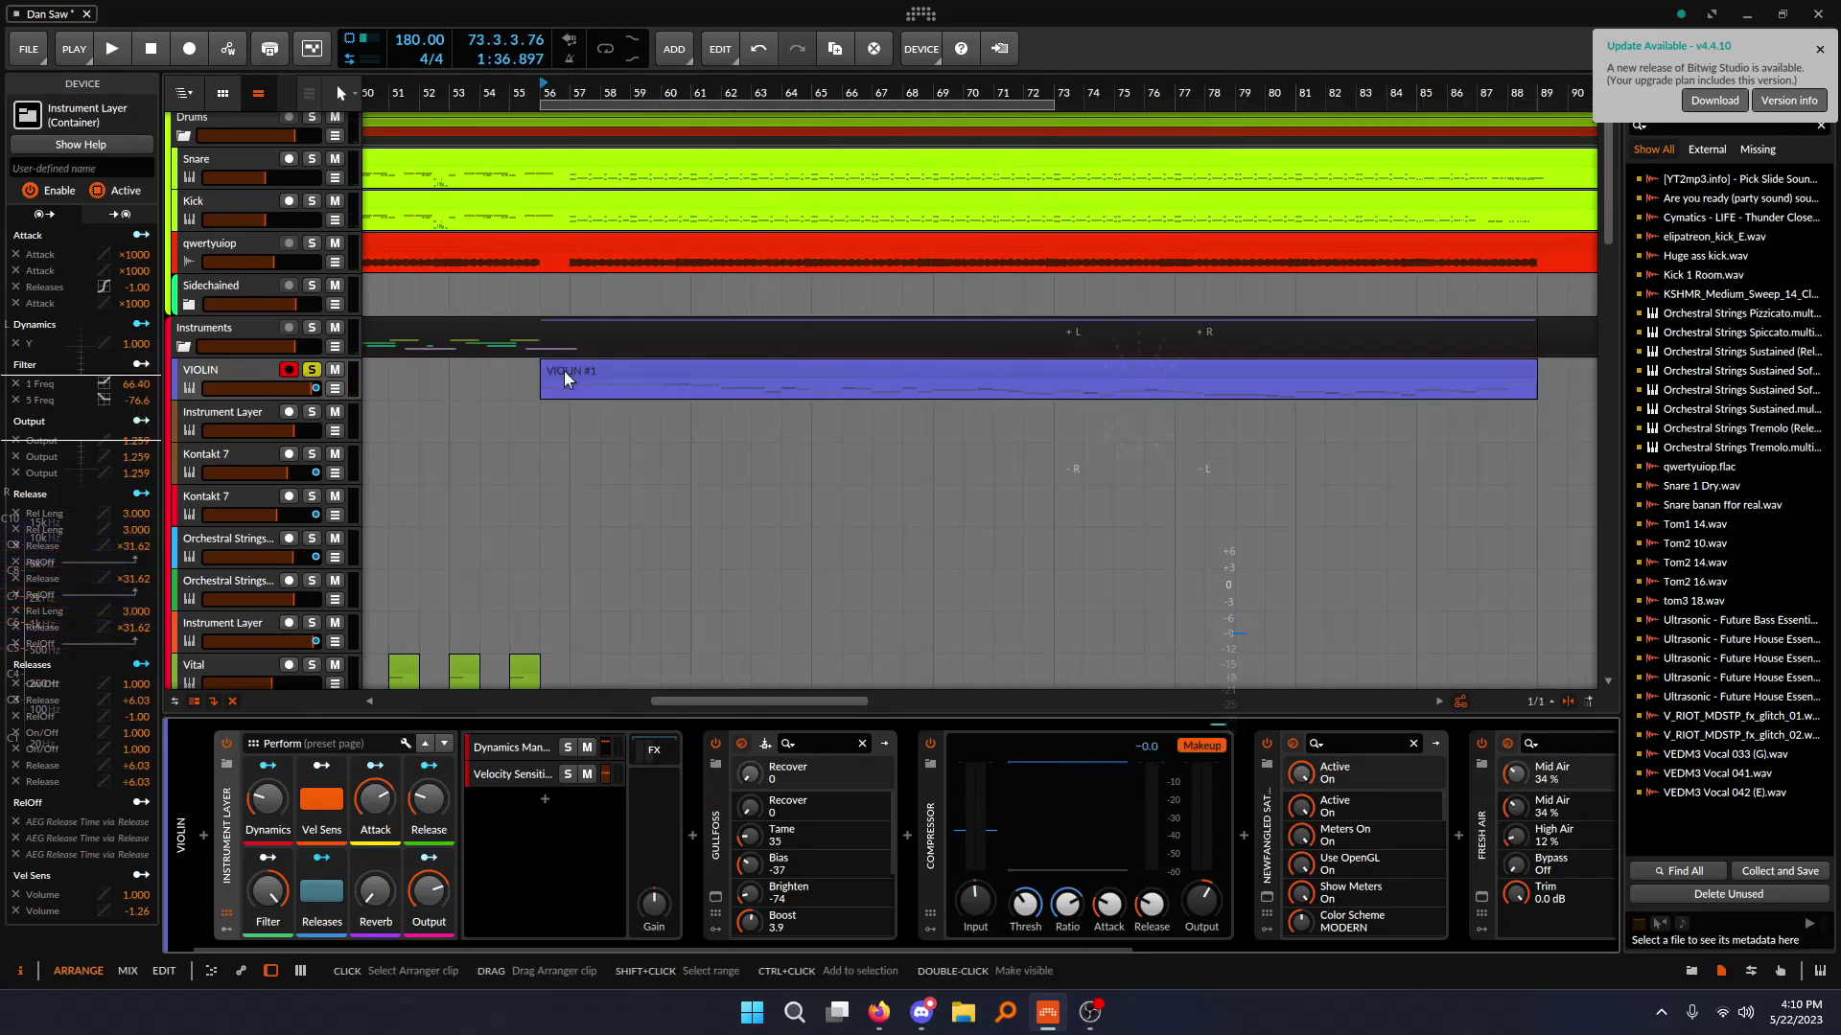
pyautogui.doubleClick(564, 370)
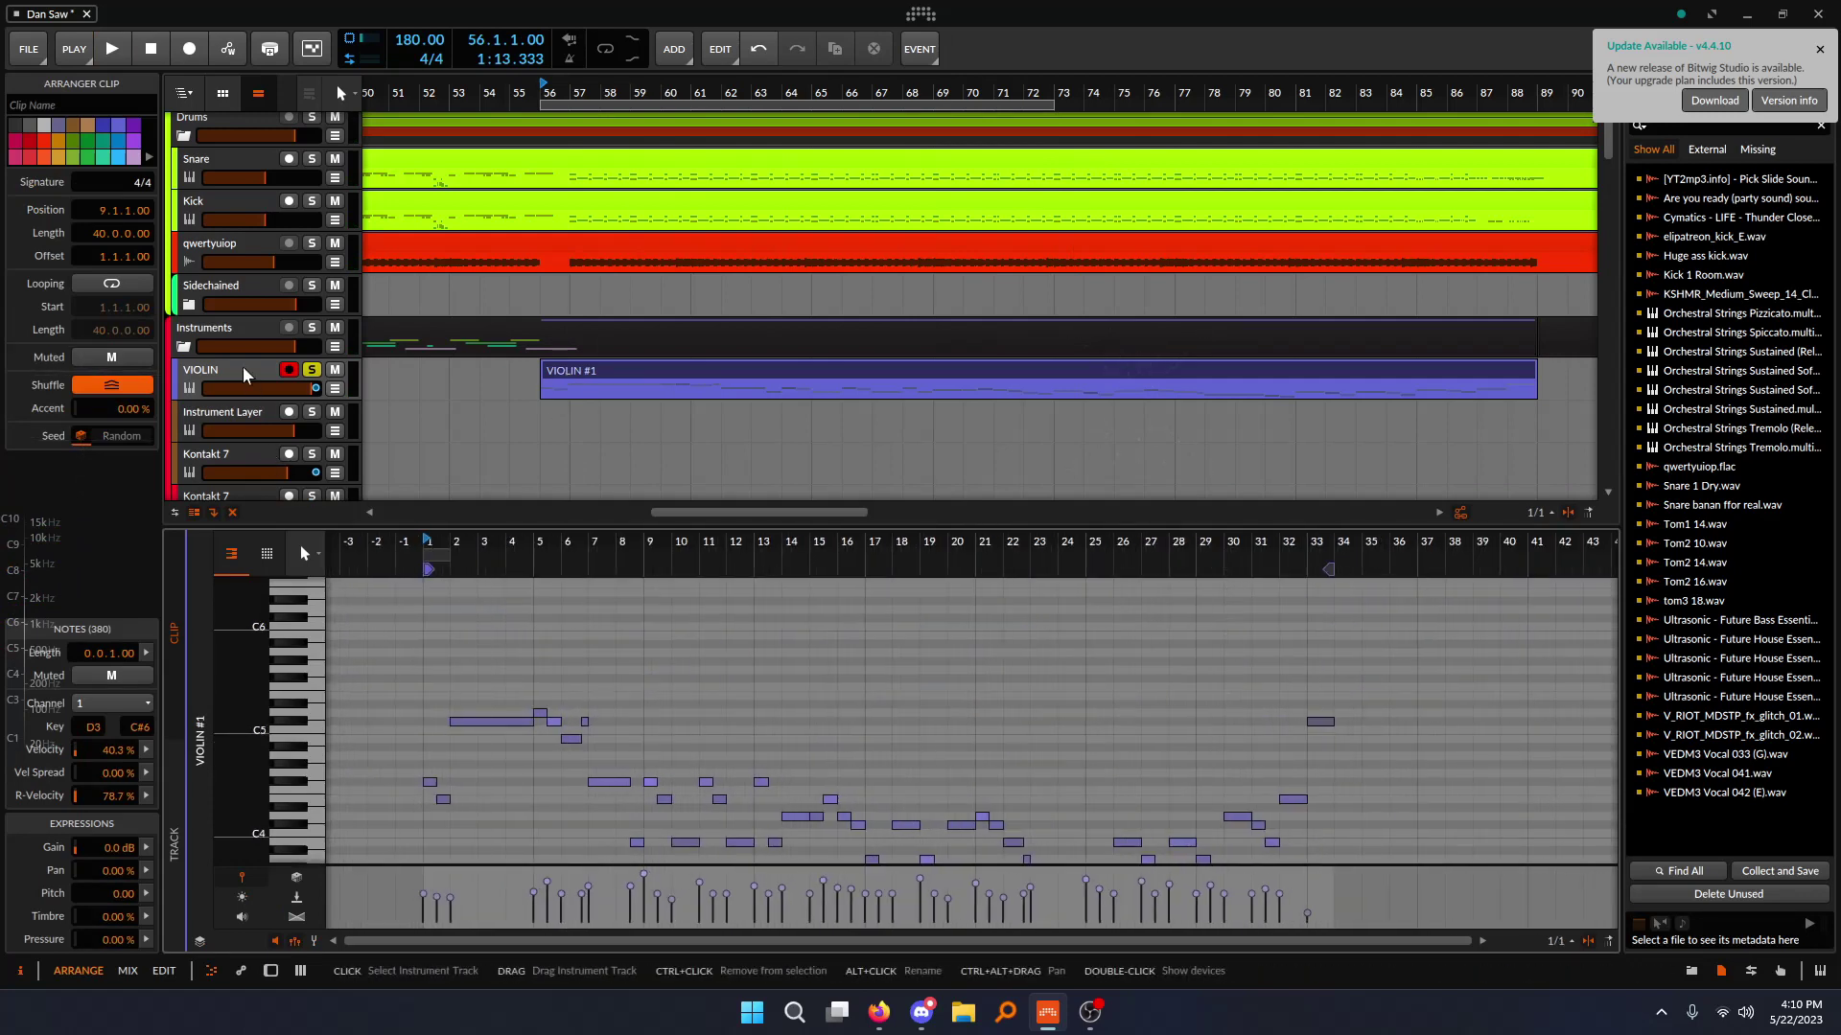
pyautogui.doubleClick(243, 372)
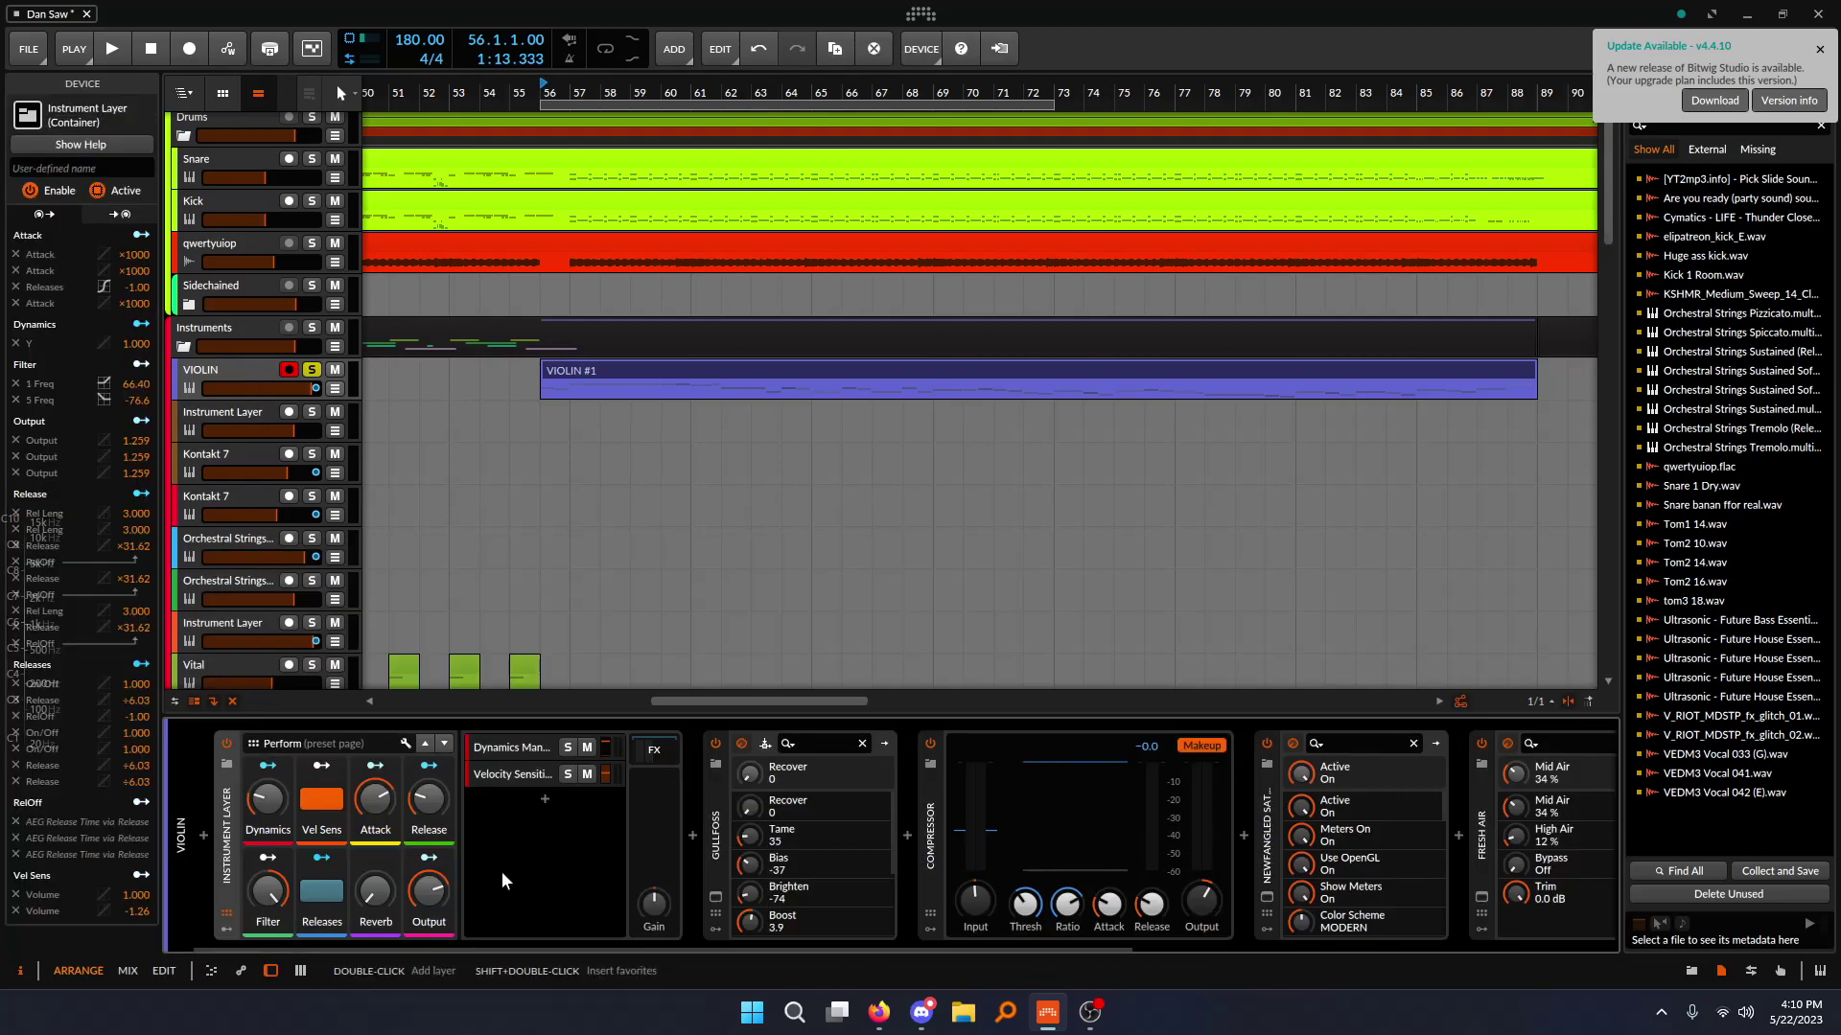
pyautogui.click(531, 847)
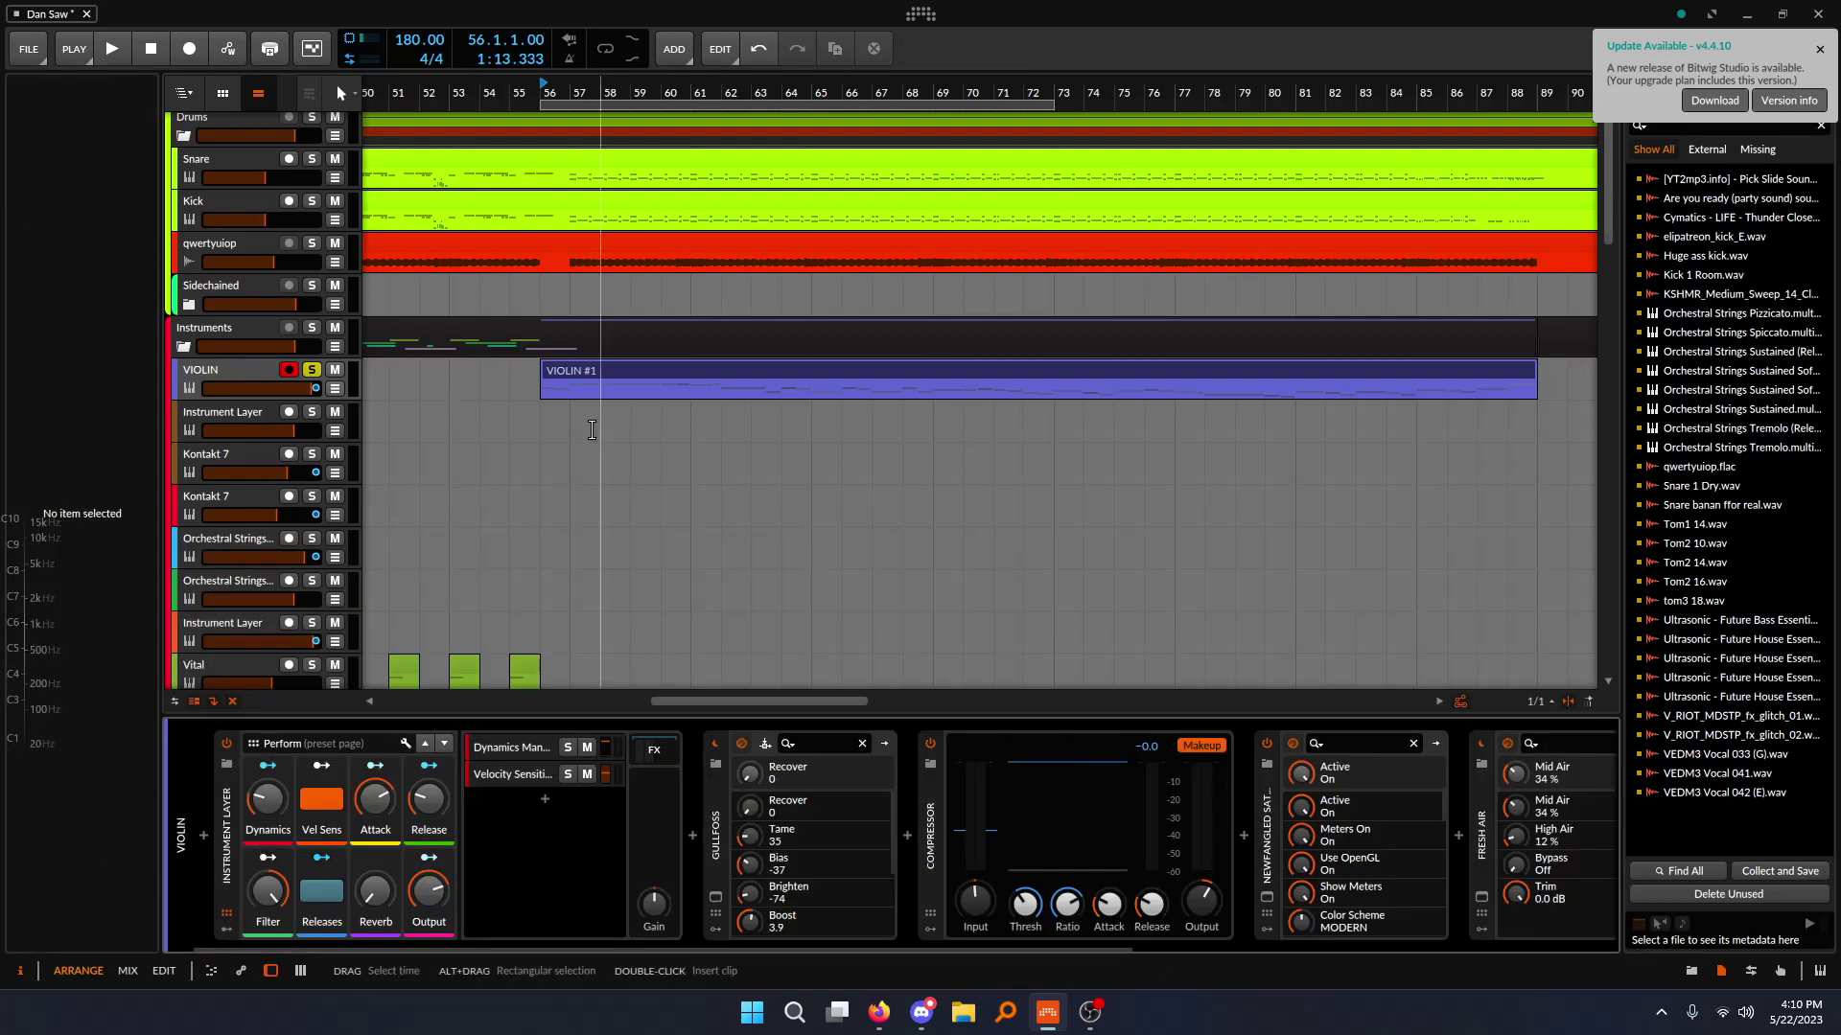
pyautogui.scroll(3, 573, 403)
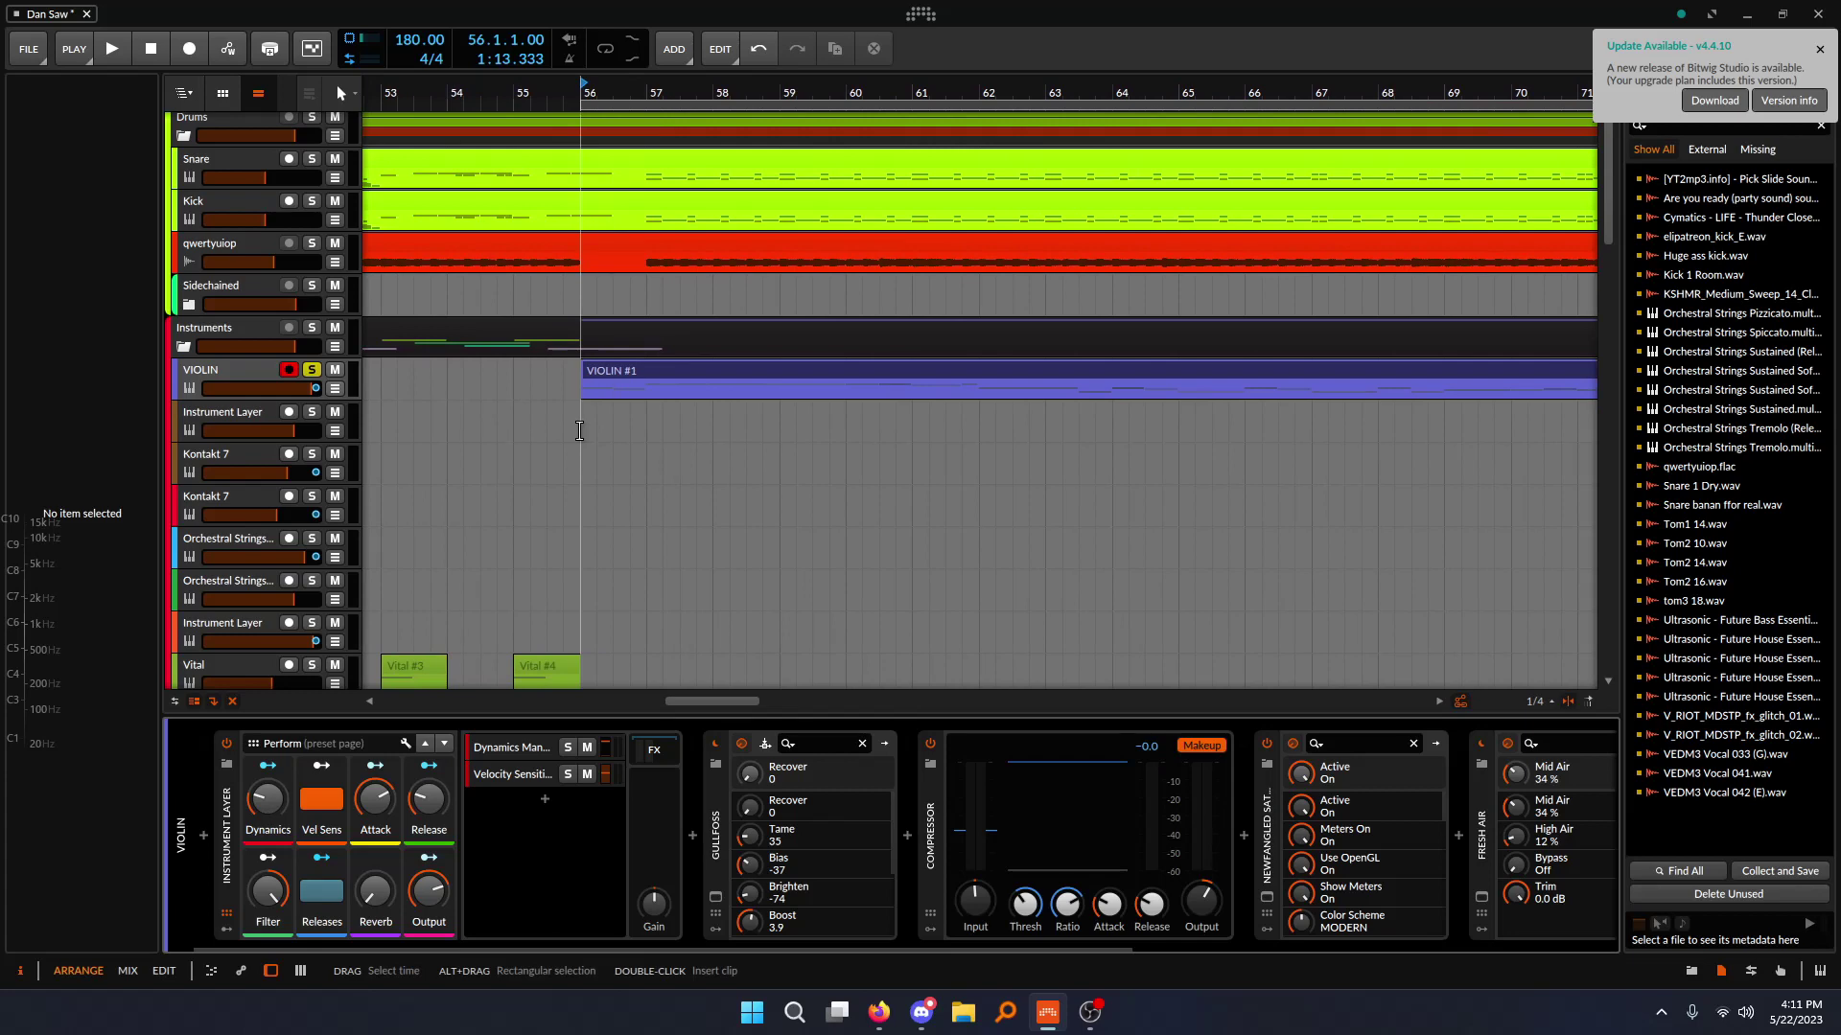
pyautogui.scroll(3, 579, 430)
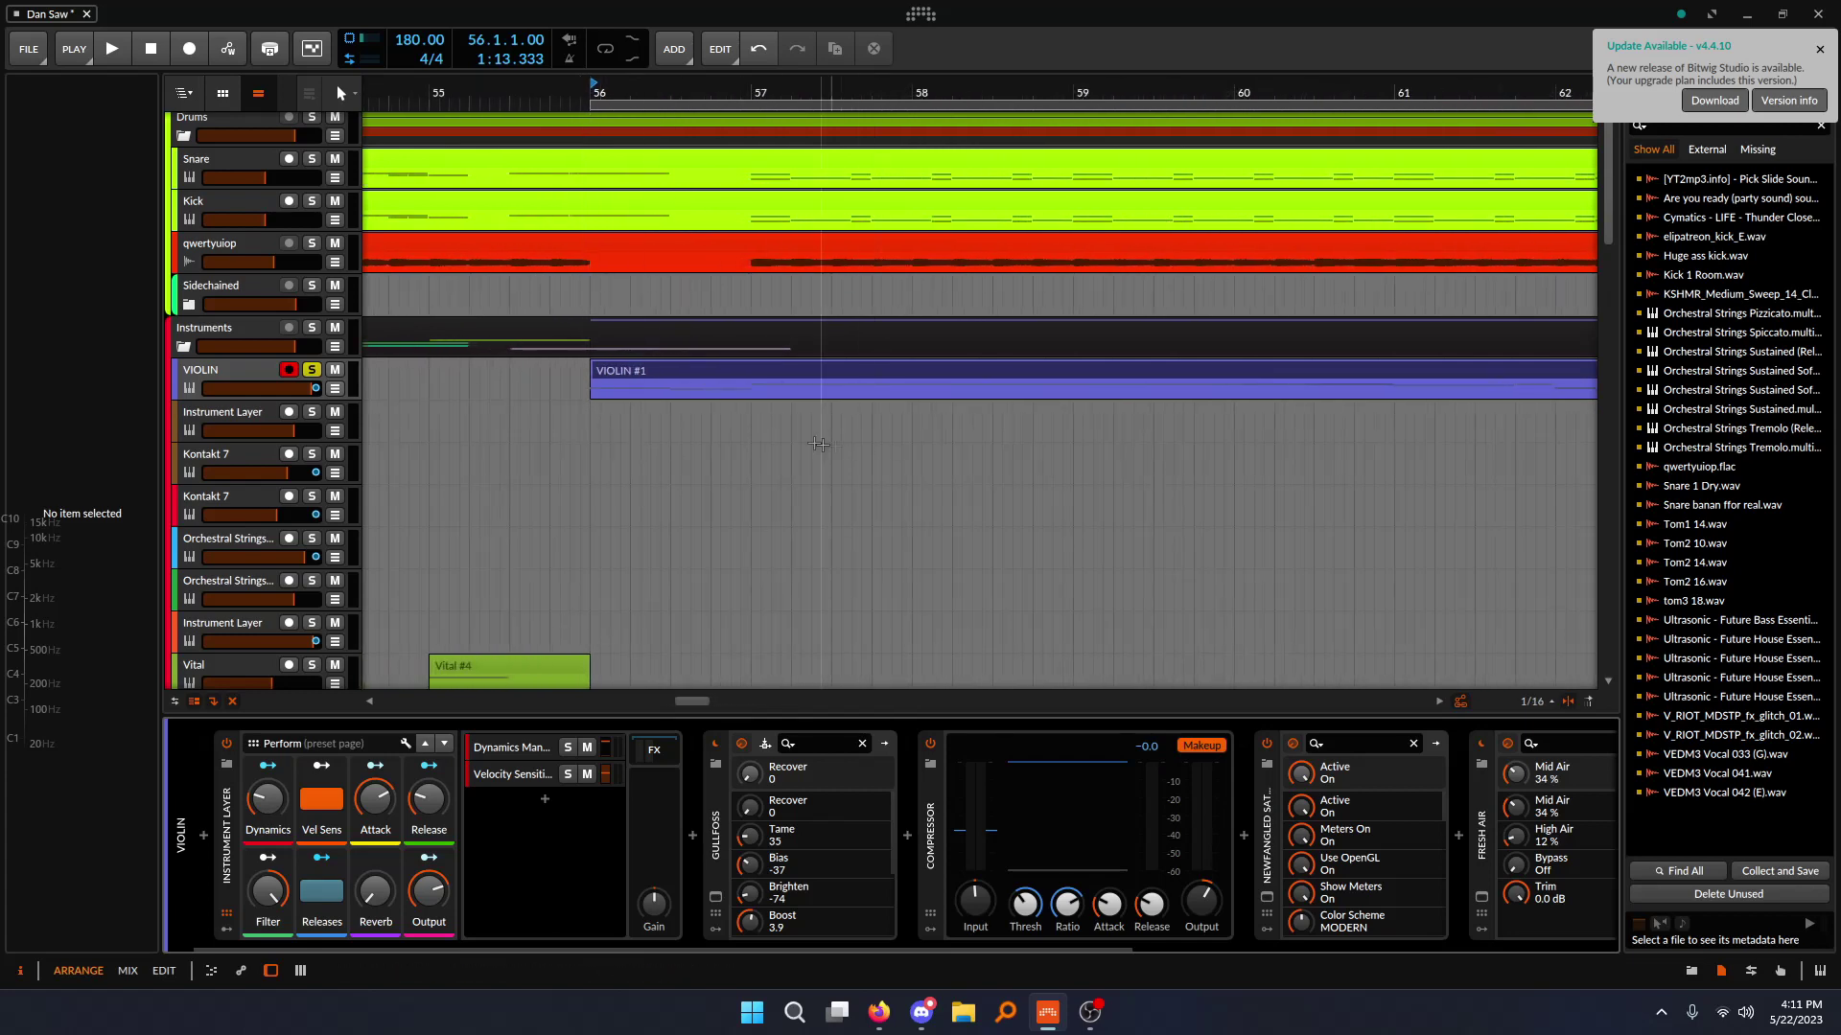
pyautogui.scroll(-5, 820, 444)
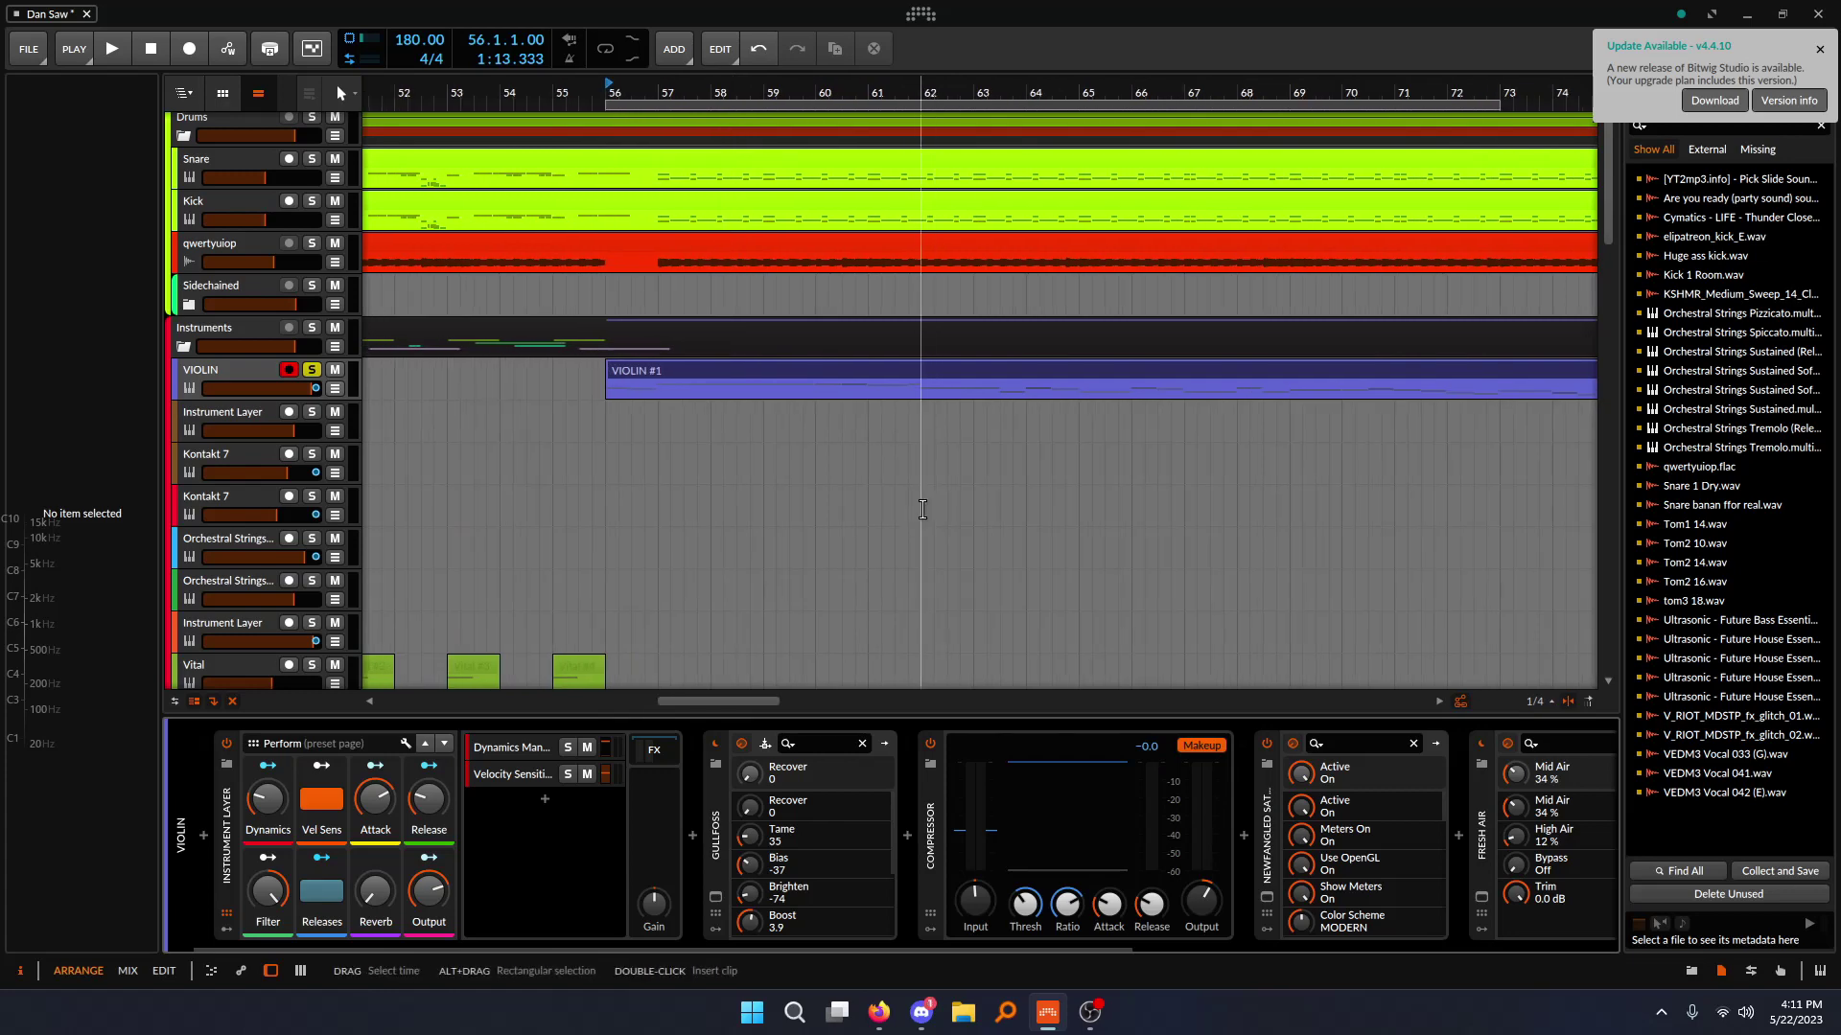
pyautogui.scroll(-6, 923, 509)
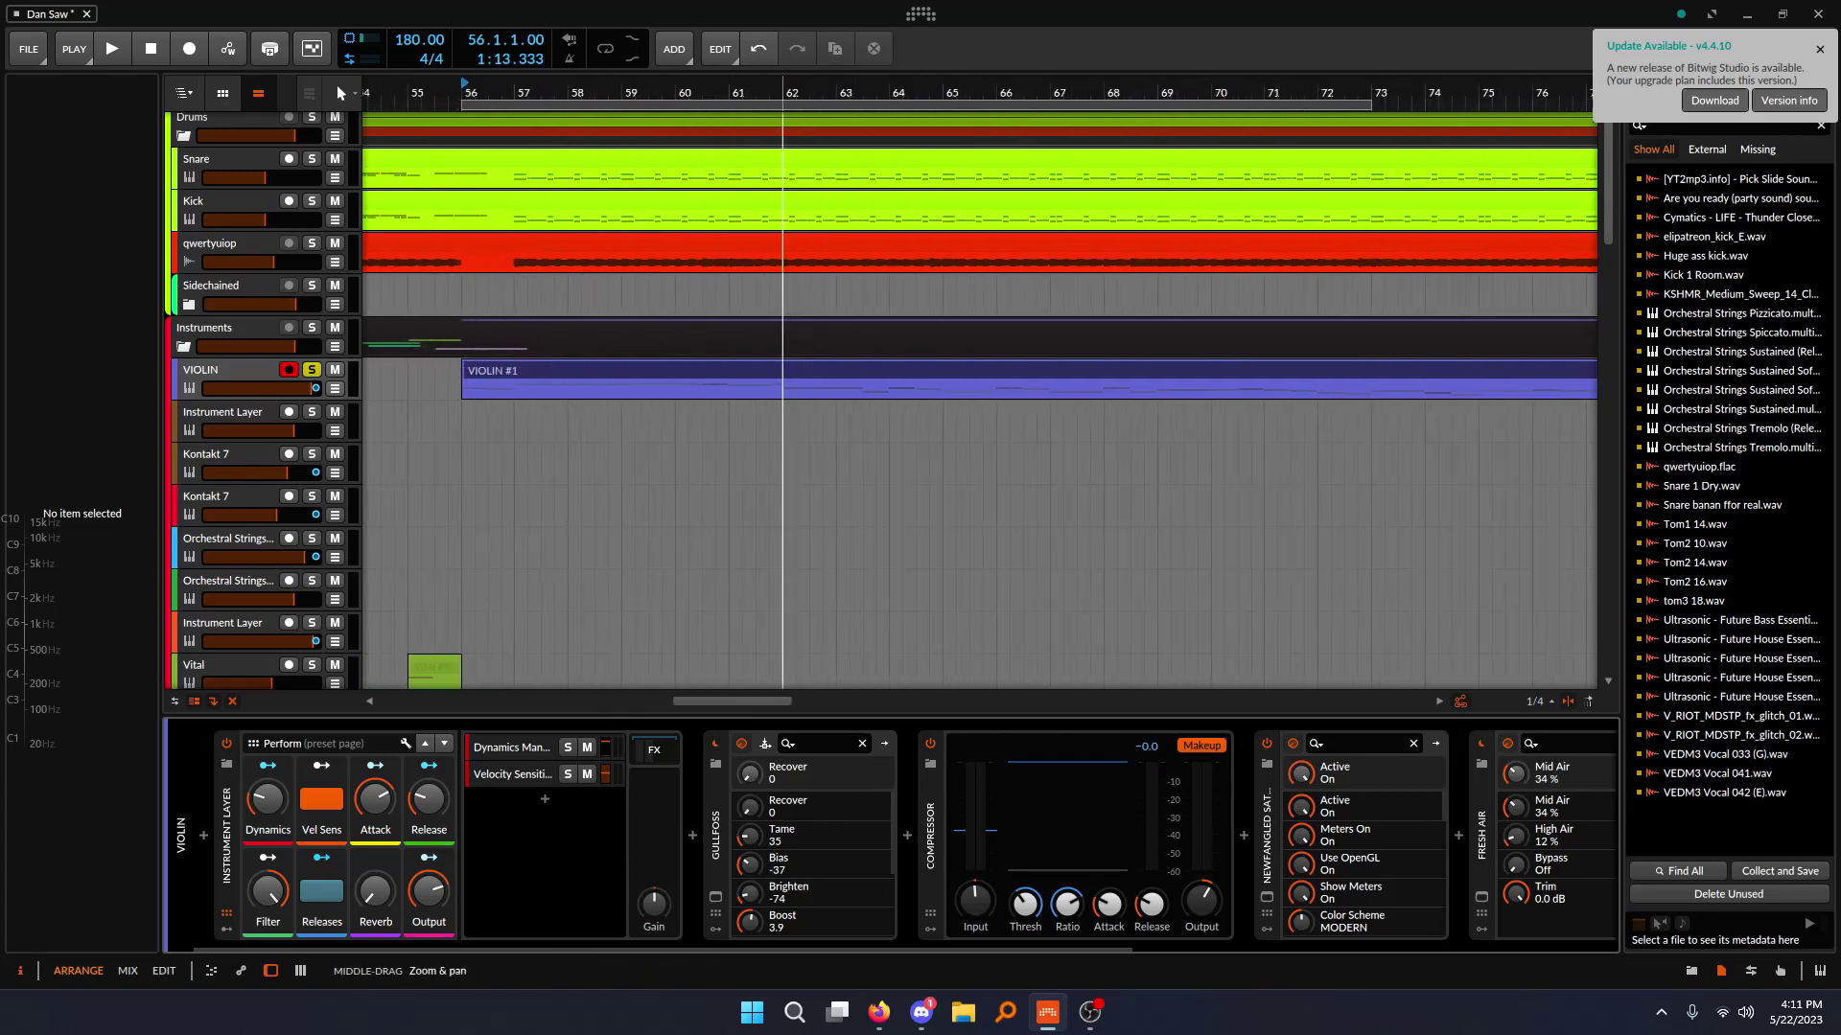
# - Solo the VIOLIN, upper Kontakt 7 and Orchestral Strings Spiccato tracks, play their section from bar 104, and stop playback
pyautogui.moveTo(760, 473); pyautogui.dragTo(935, 440)
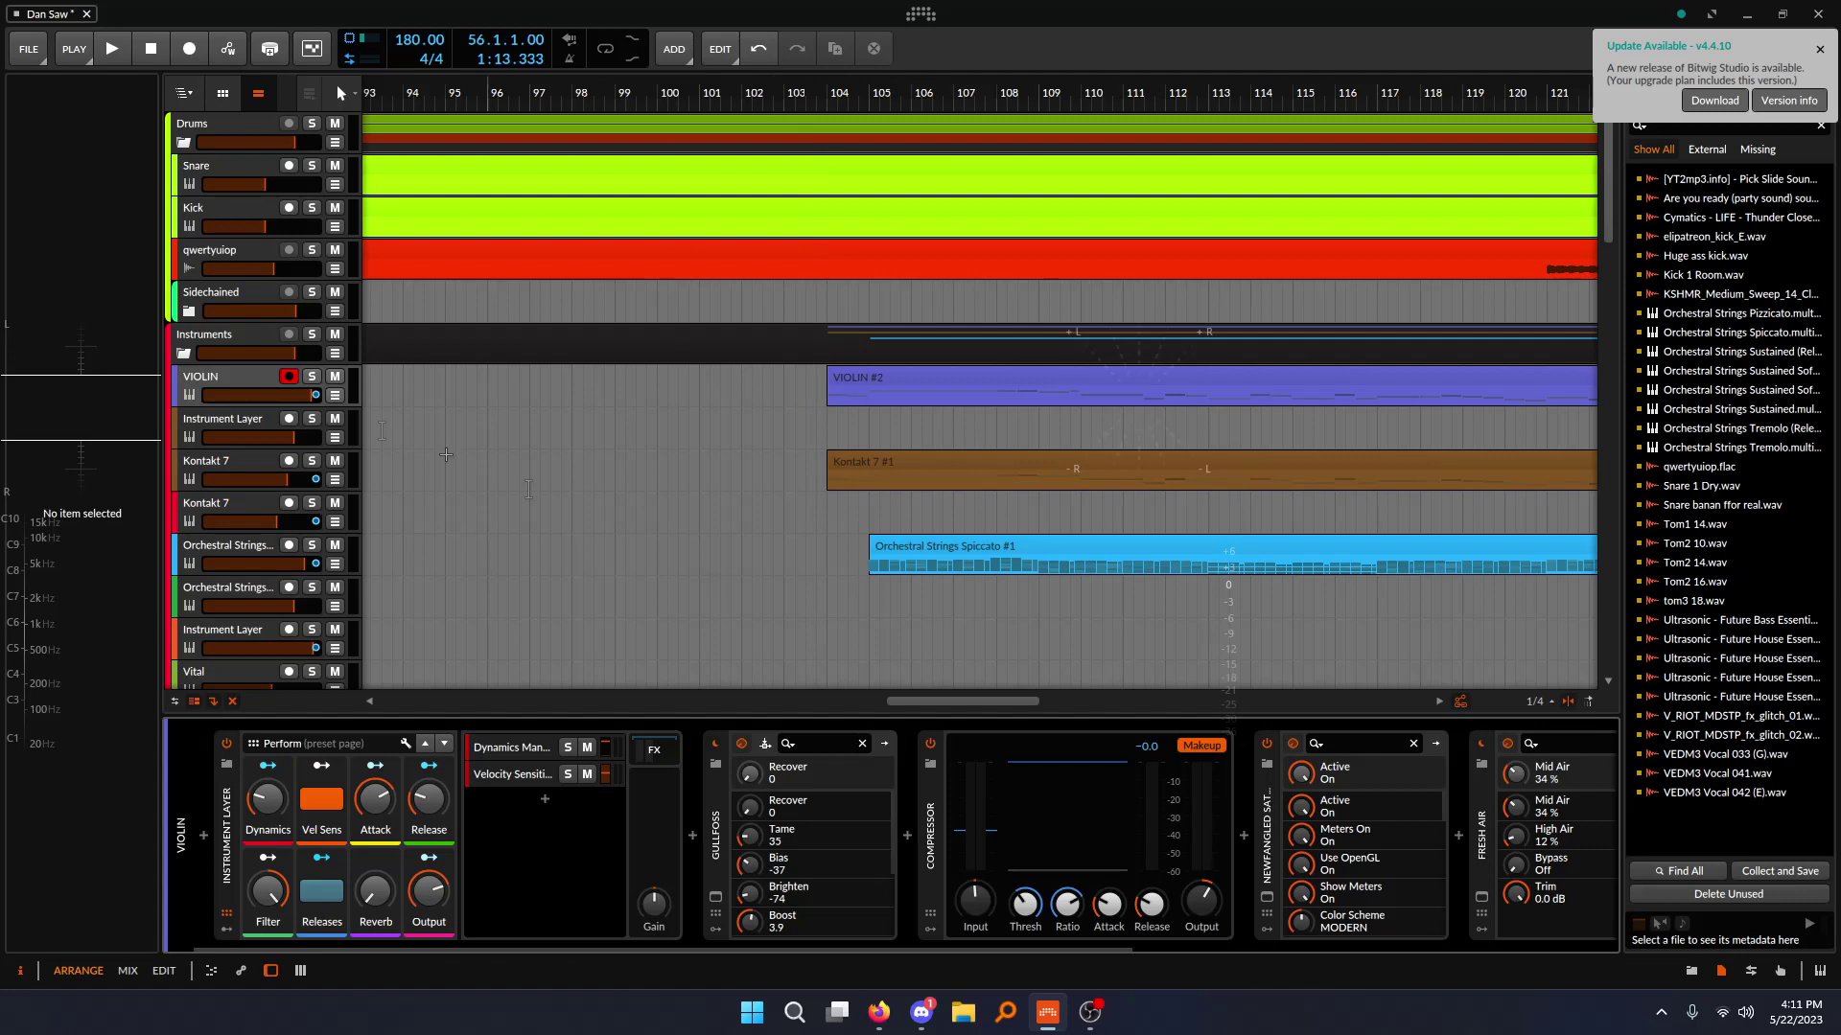
pyautogui.click(312, 460)
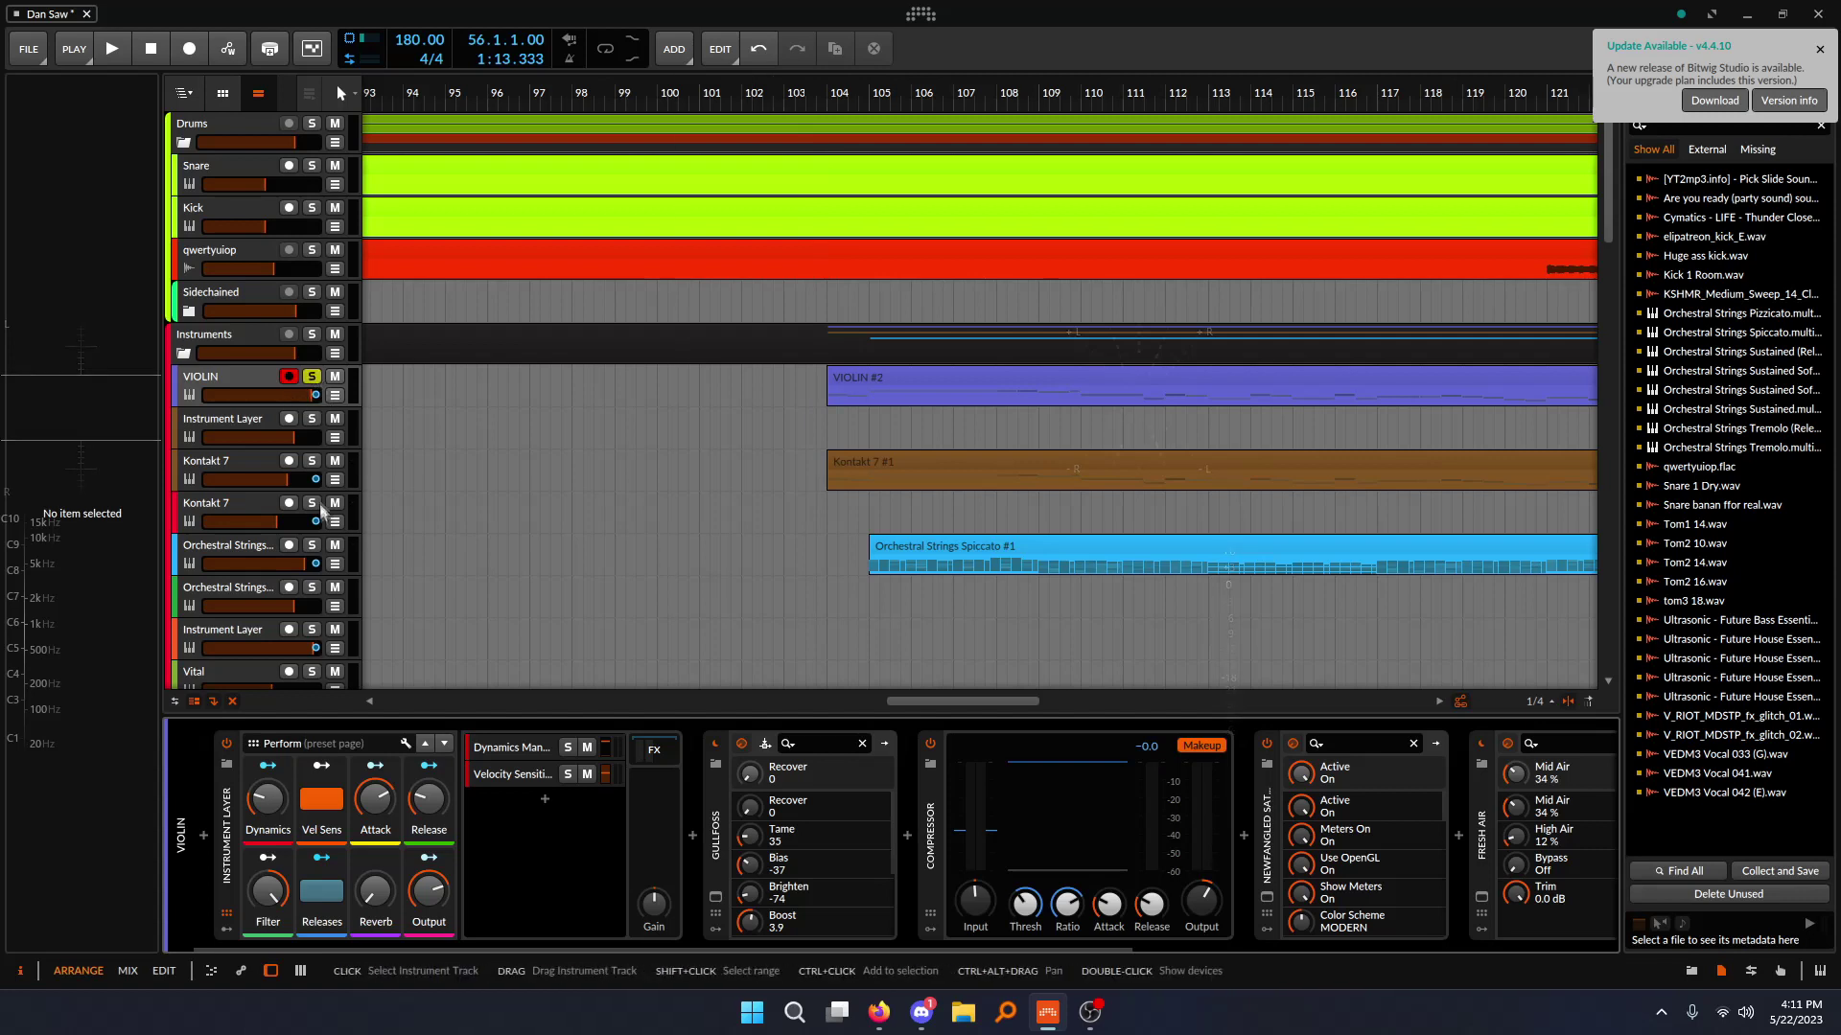
pyautogui.click(828, 302)
pyautogui.scroll(-3, 710, 480)
pyautogui.press('space')
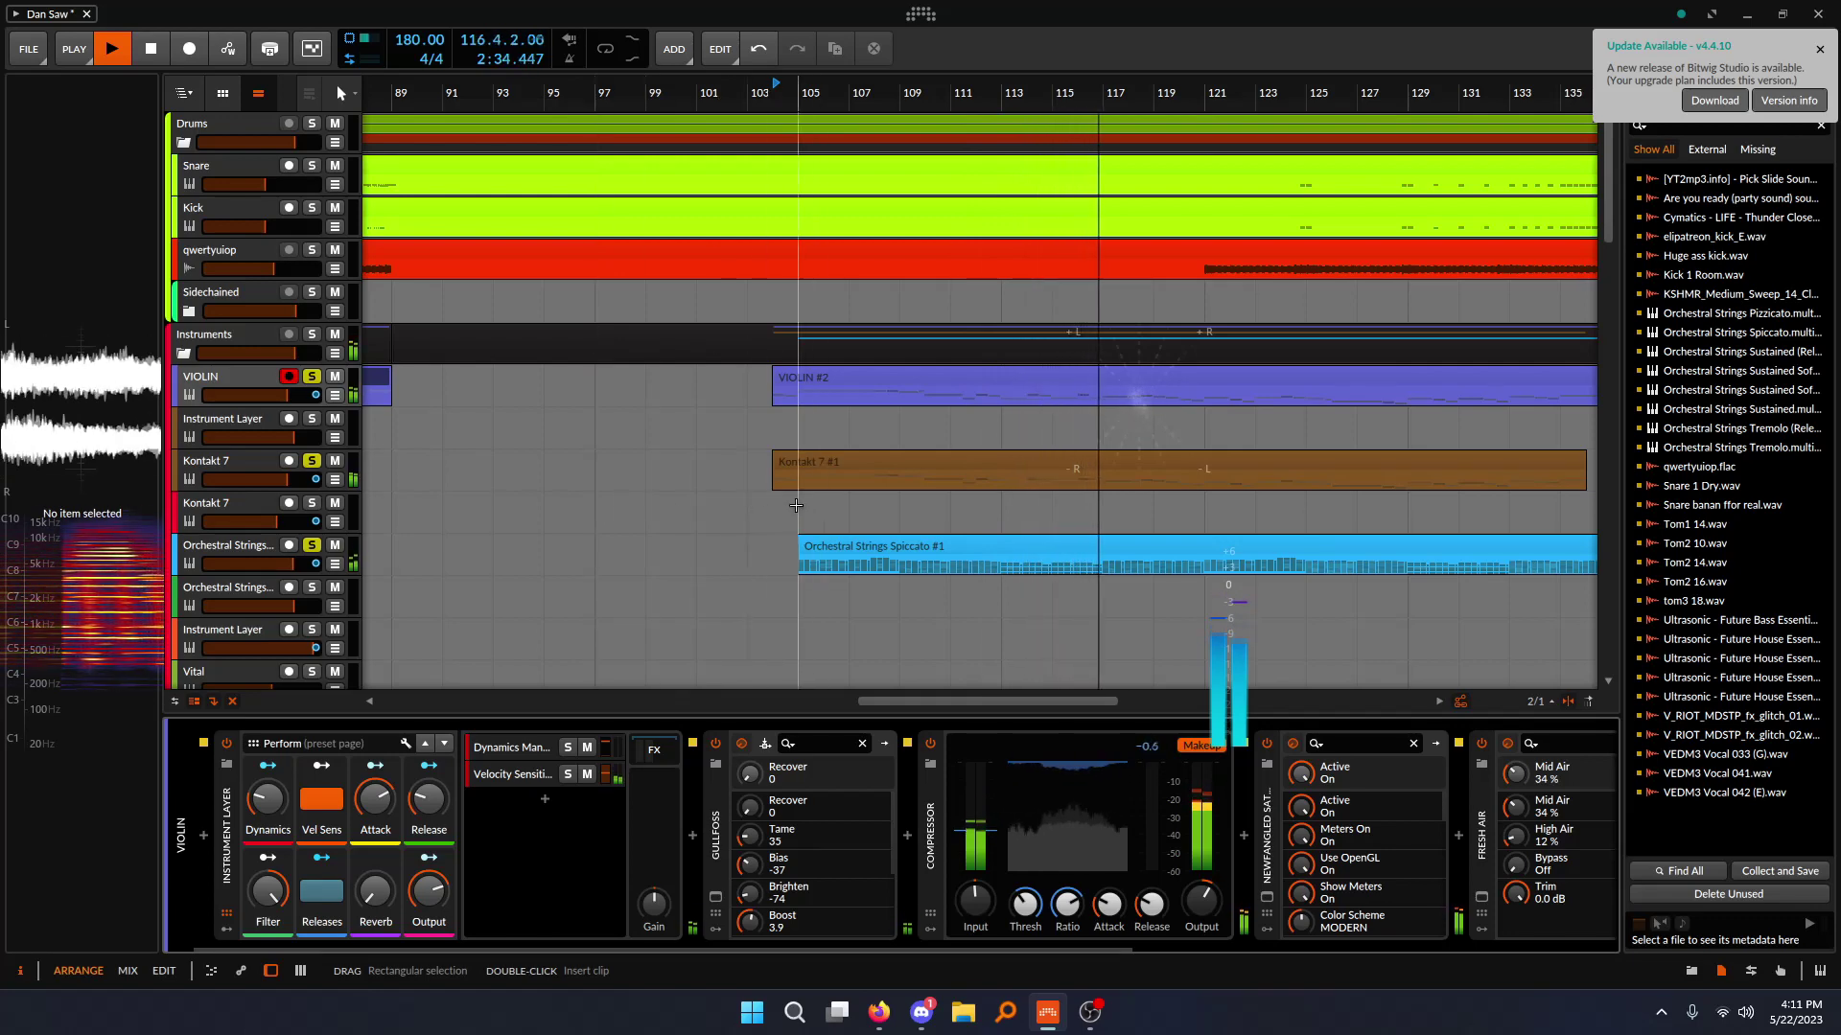
pyautogui.moveTo(793, 508); pyautogui.dragTo(661, 505)
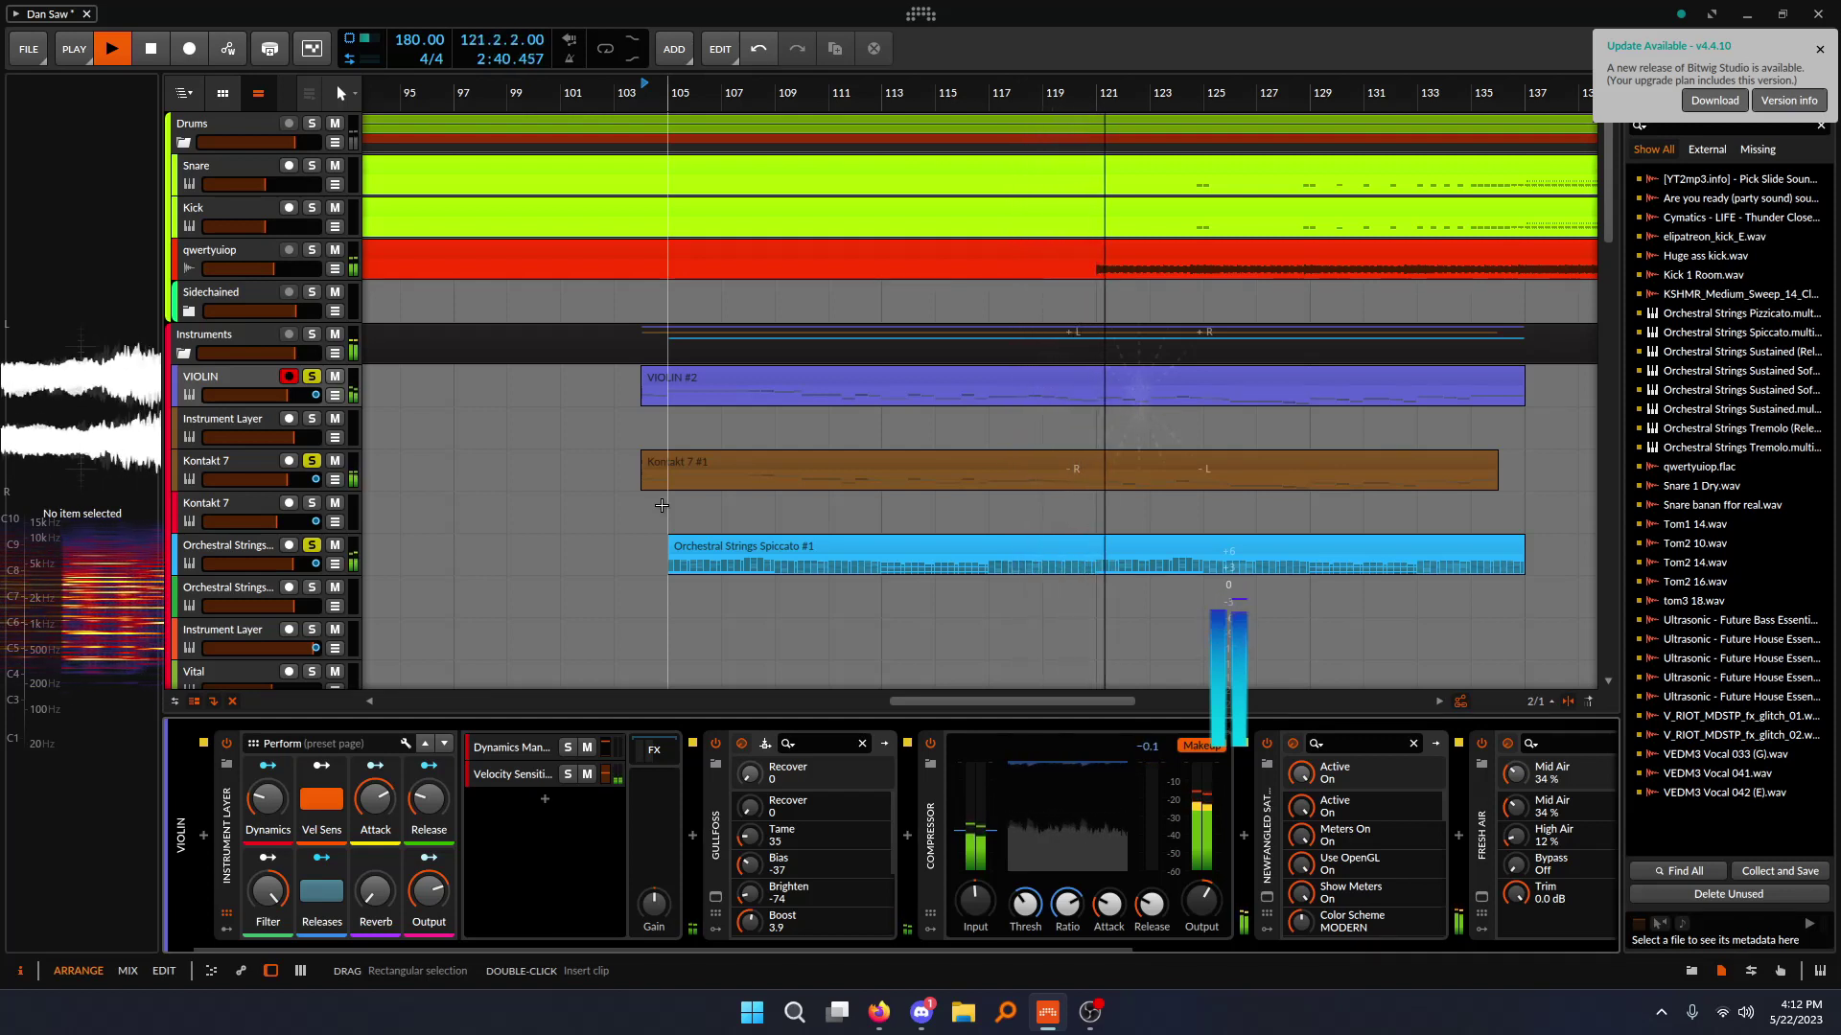
pyautogui.press('space')
# - Open the Kontakt 7 window on the track holding the brown Kontakt 7 #1 clip, view its Joshua Bell Violin instrument, and close it
pyautogui.click(215, 458)
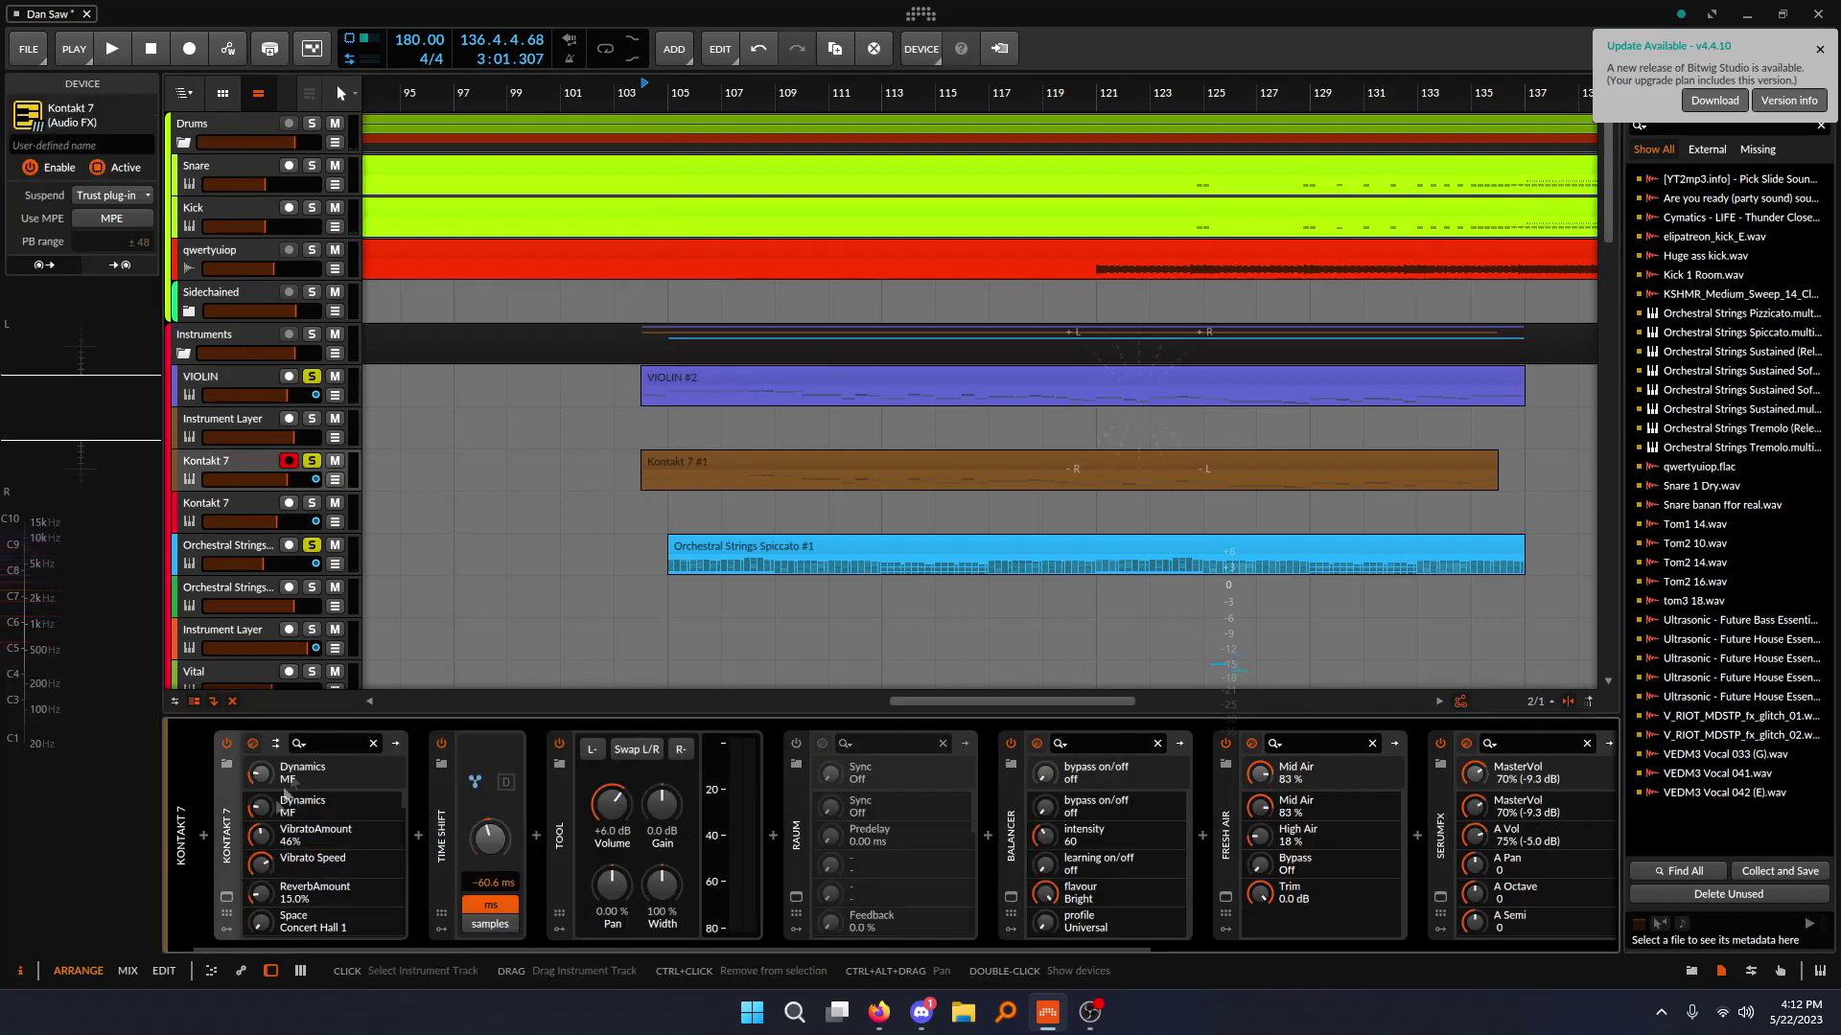
pyautogui.click(226, 897)
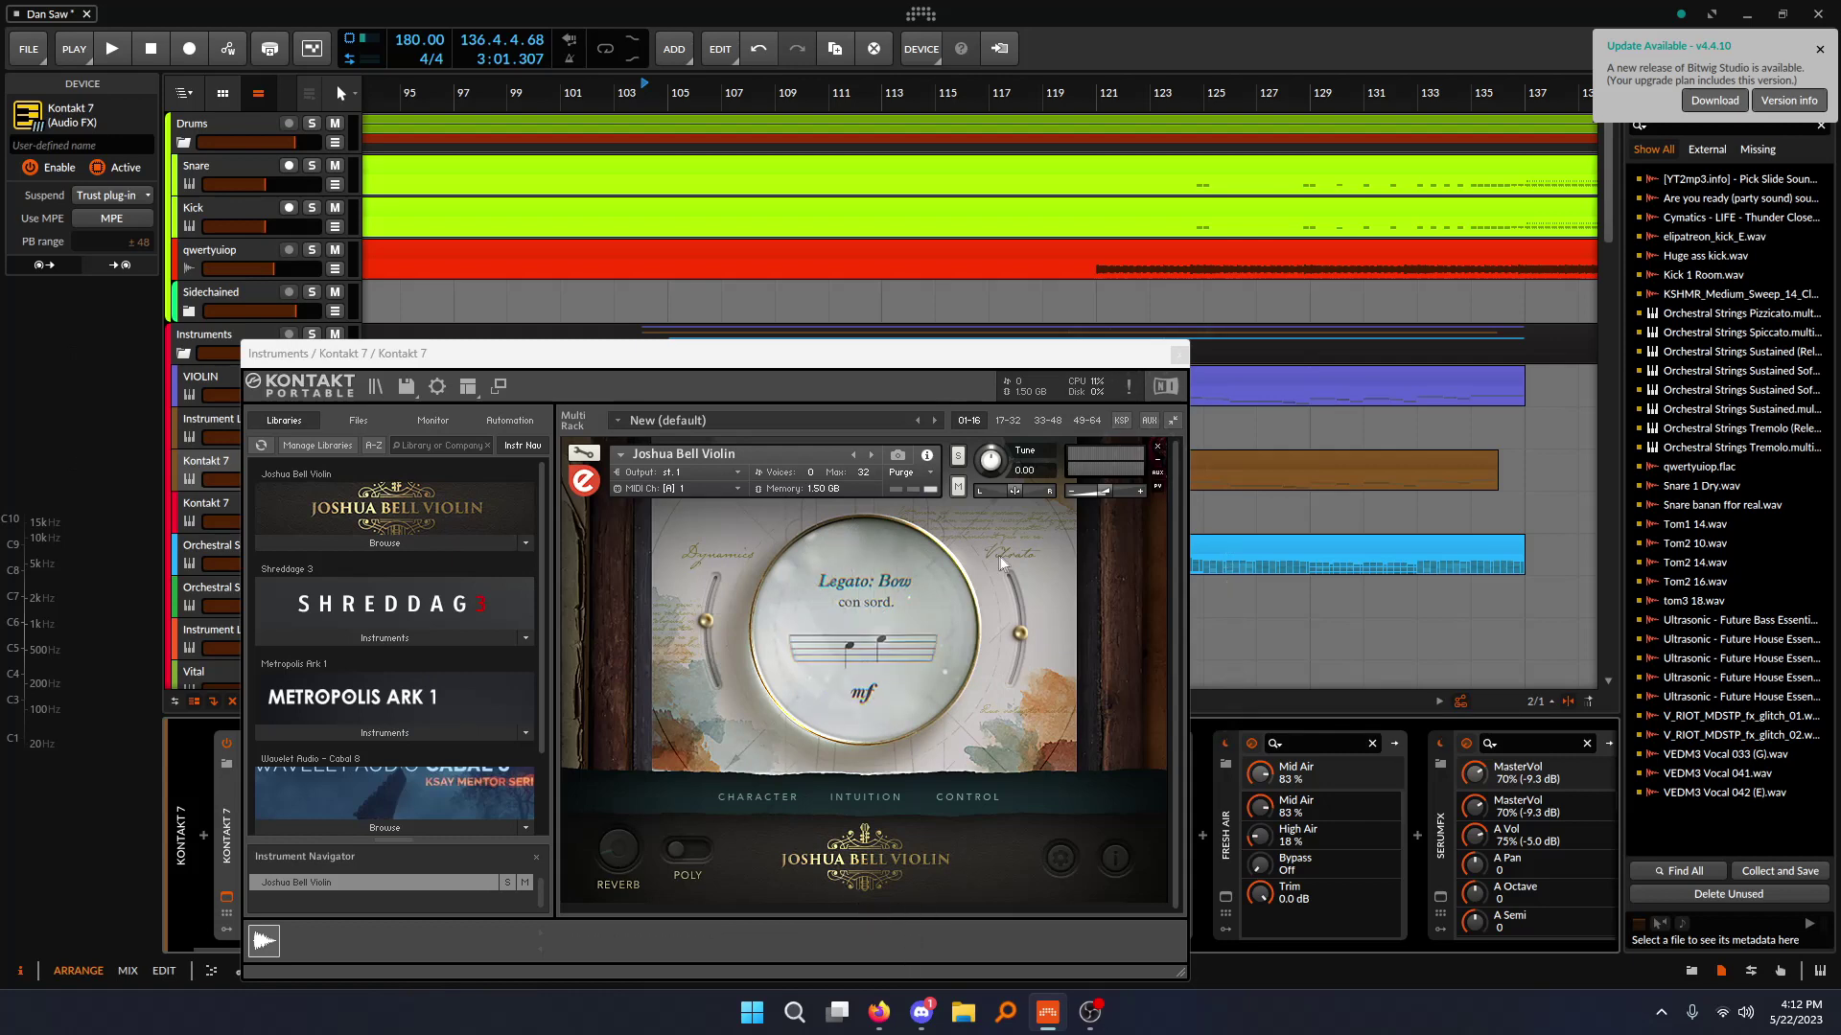
pyautogui.click(1178, 353)
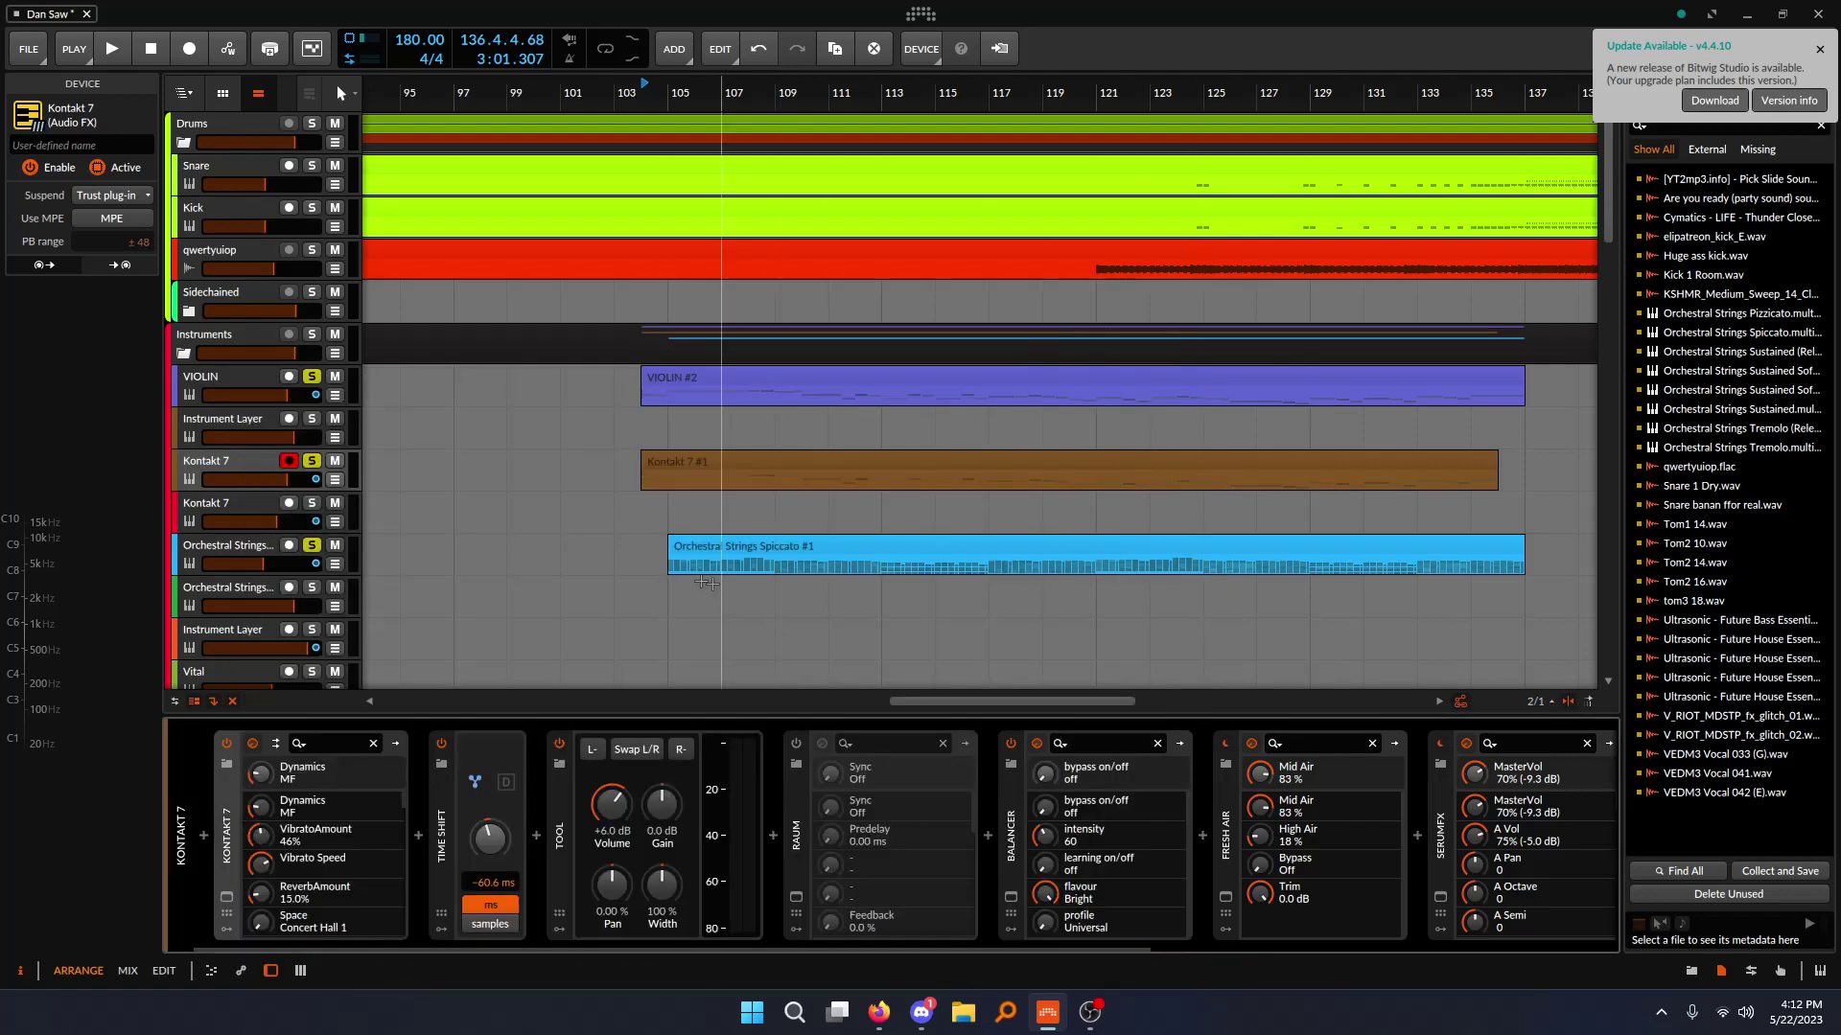
# - Select the Orchestral Strings Spiccato track, leave only that track soloed, and play it from bar 105
pyautogui.scroll(3, 671, 577)
pyautogui.scroll(-1, 666, 577)
pyautogui.click(239, 482)
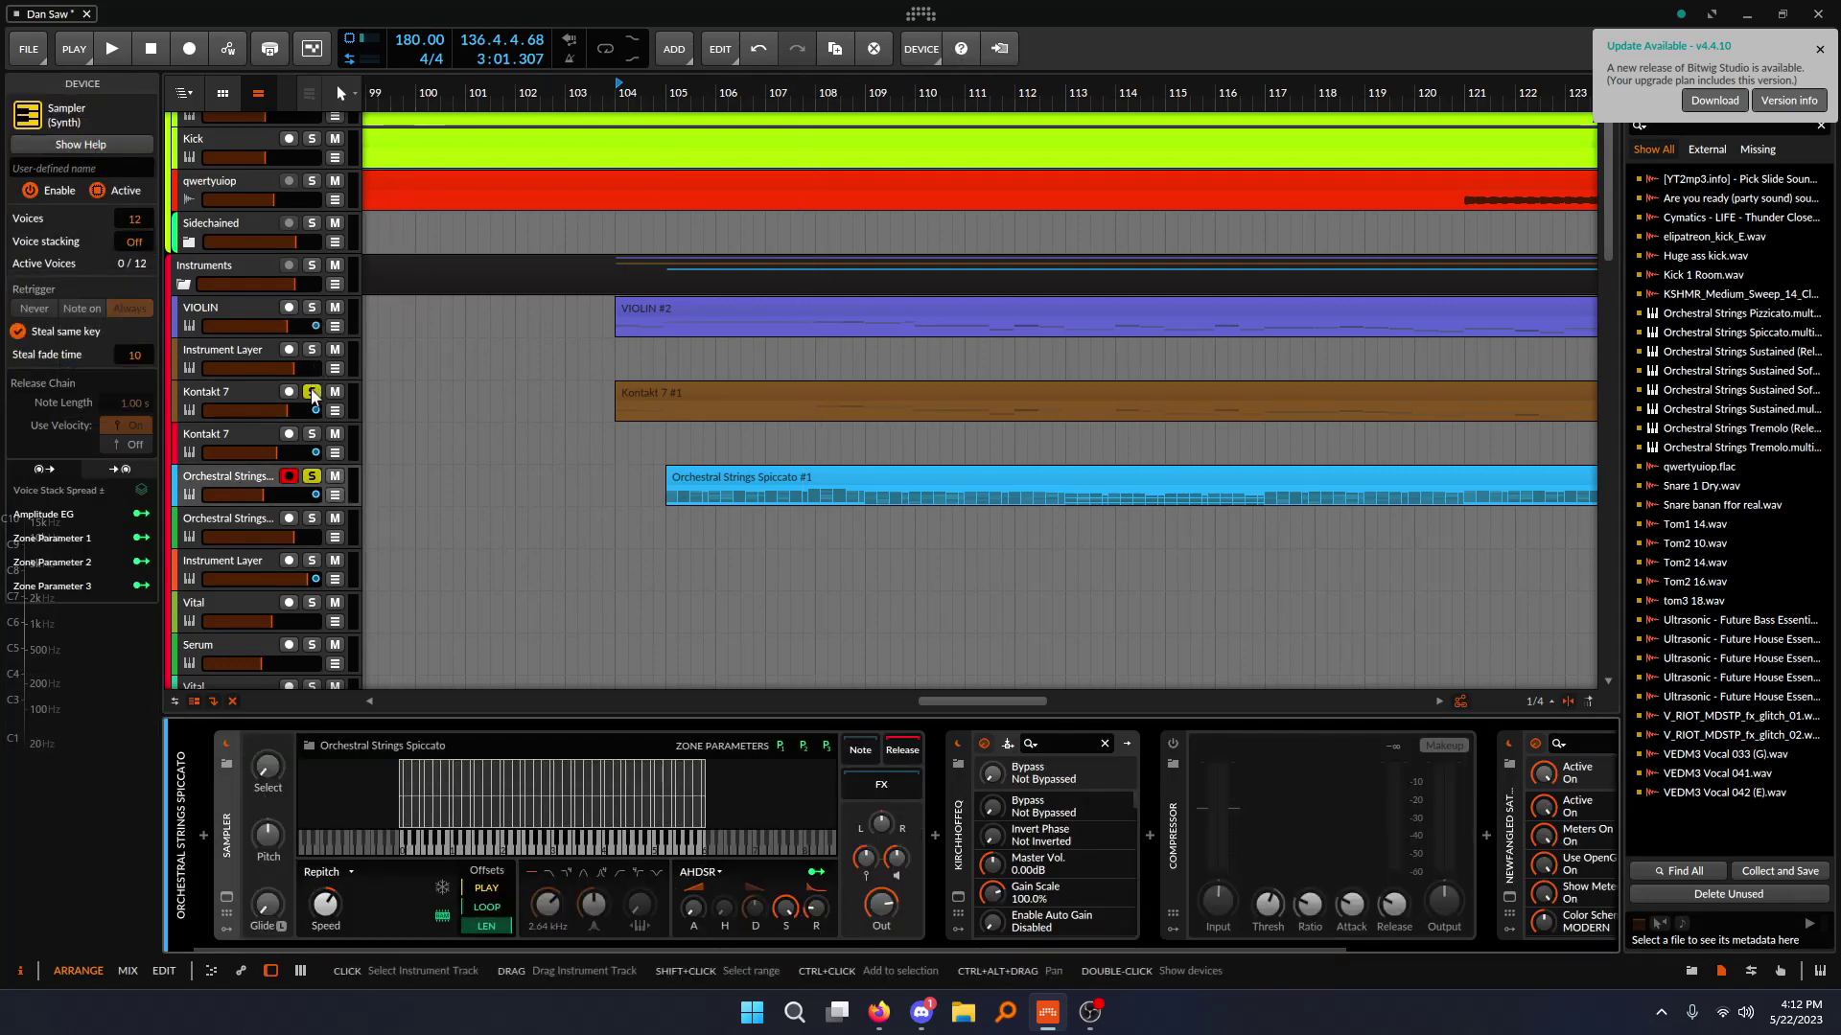
pyautogui.scroll(3, 682, 556)
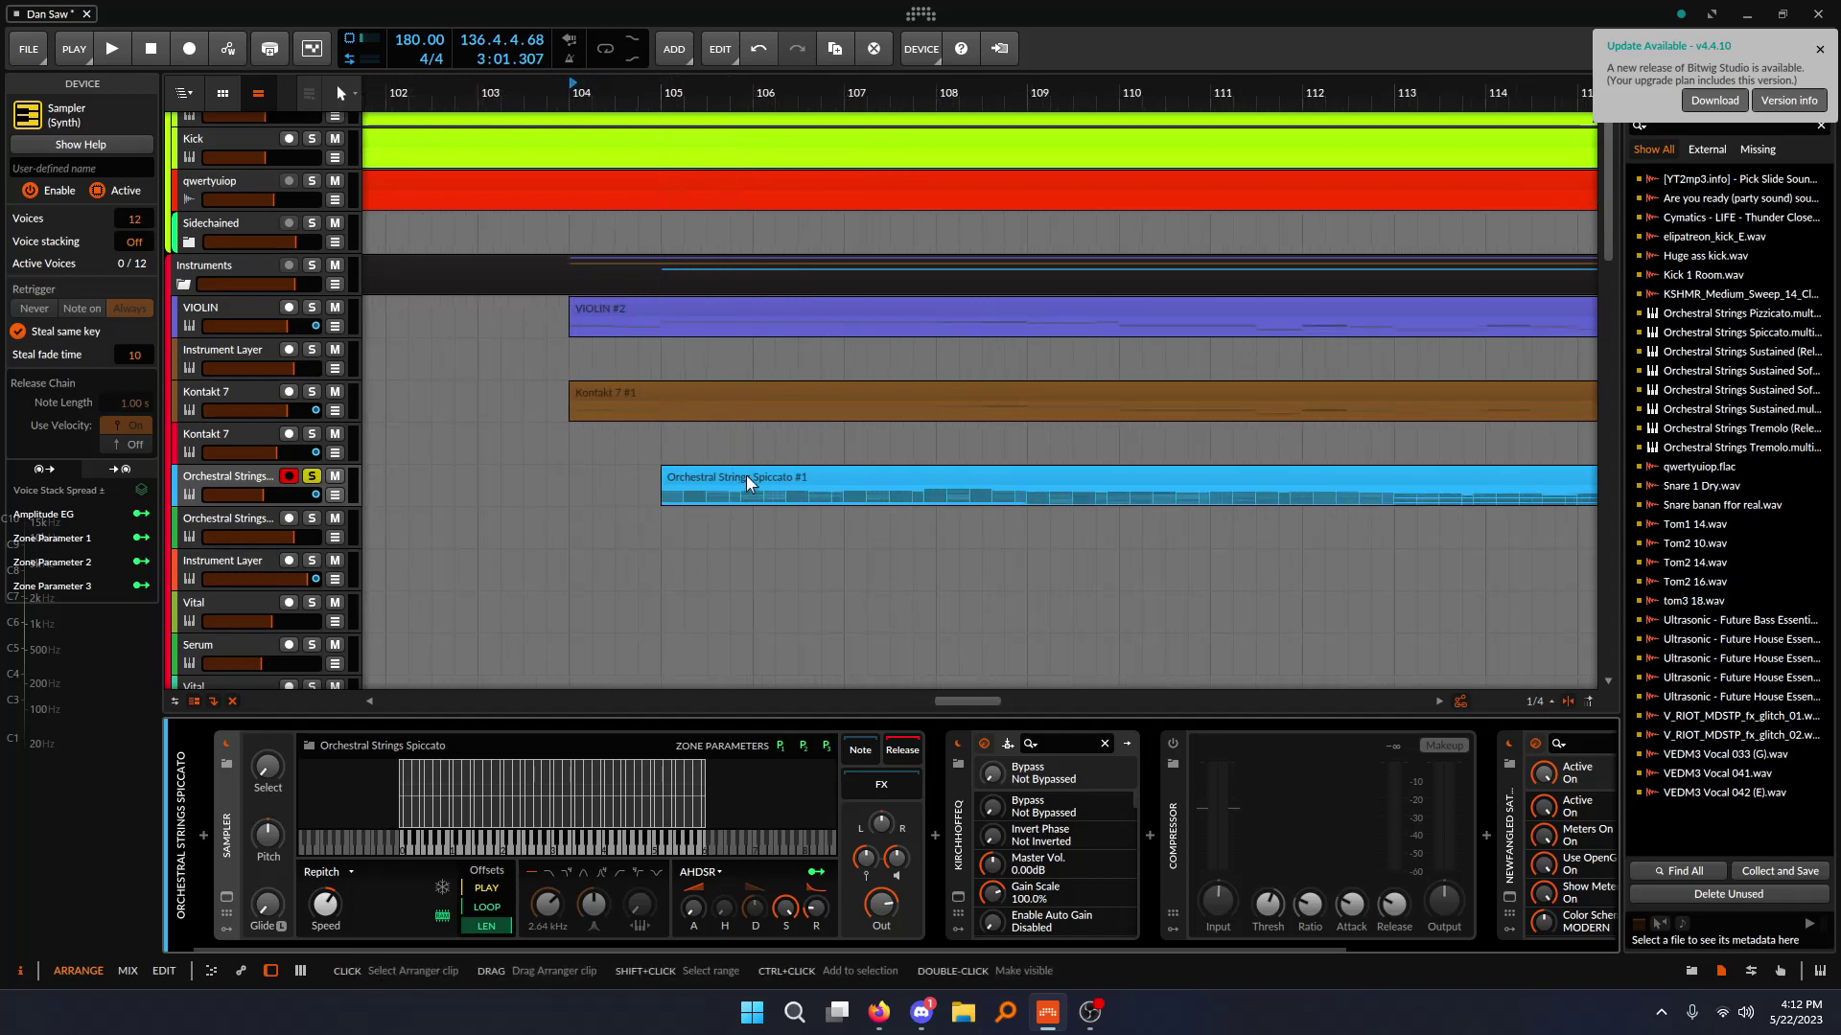
pyautogui.click(668, 93)
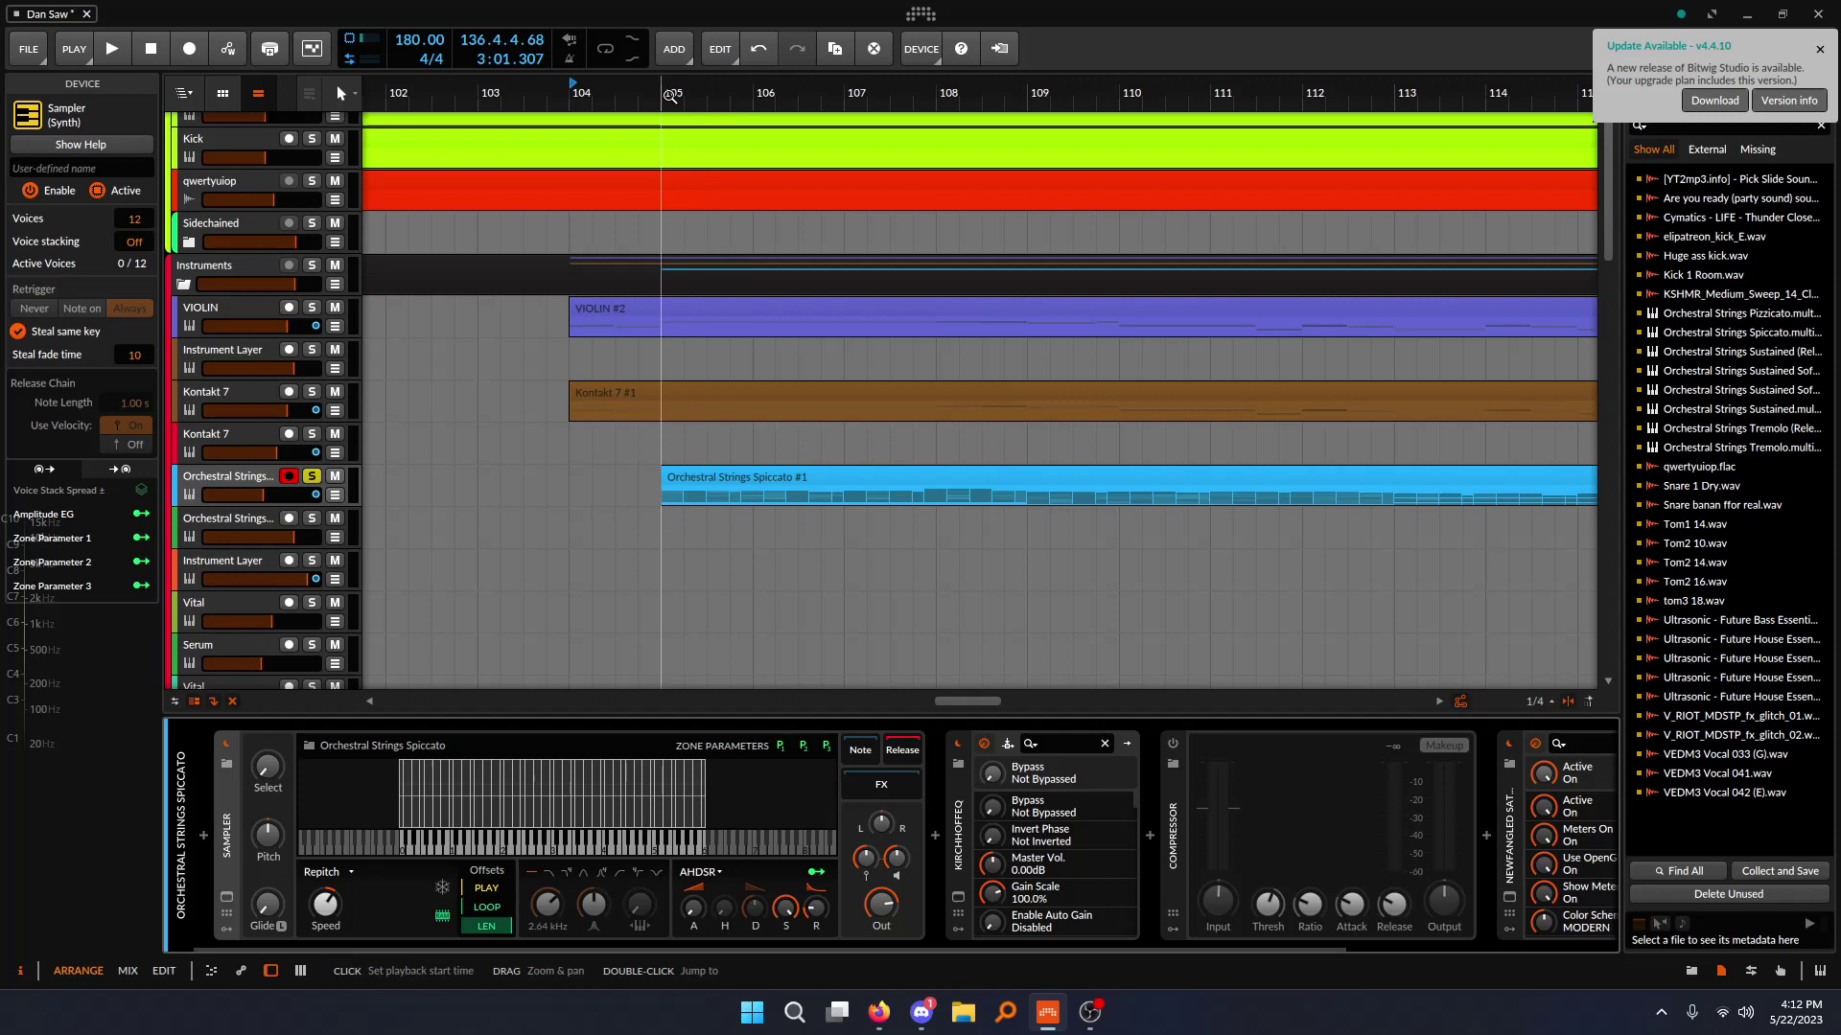
pyautogui.press('space')
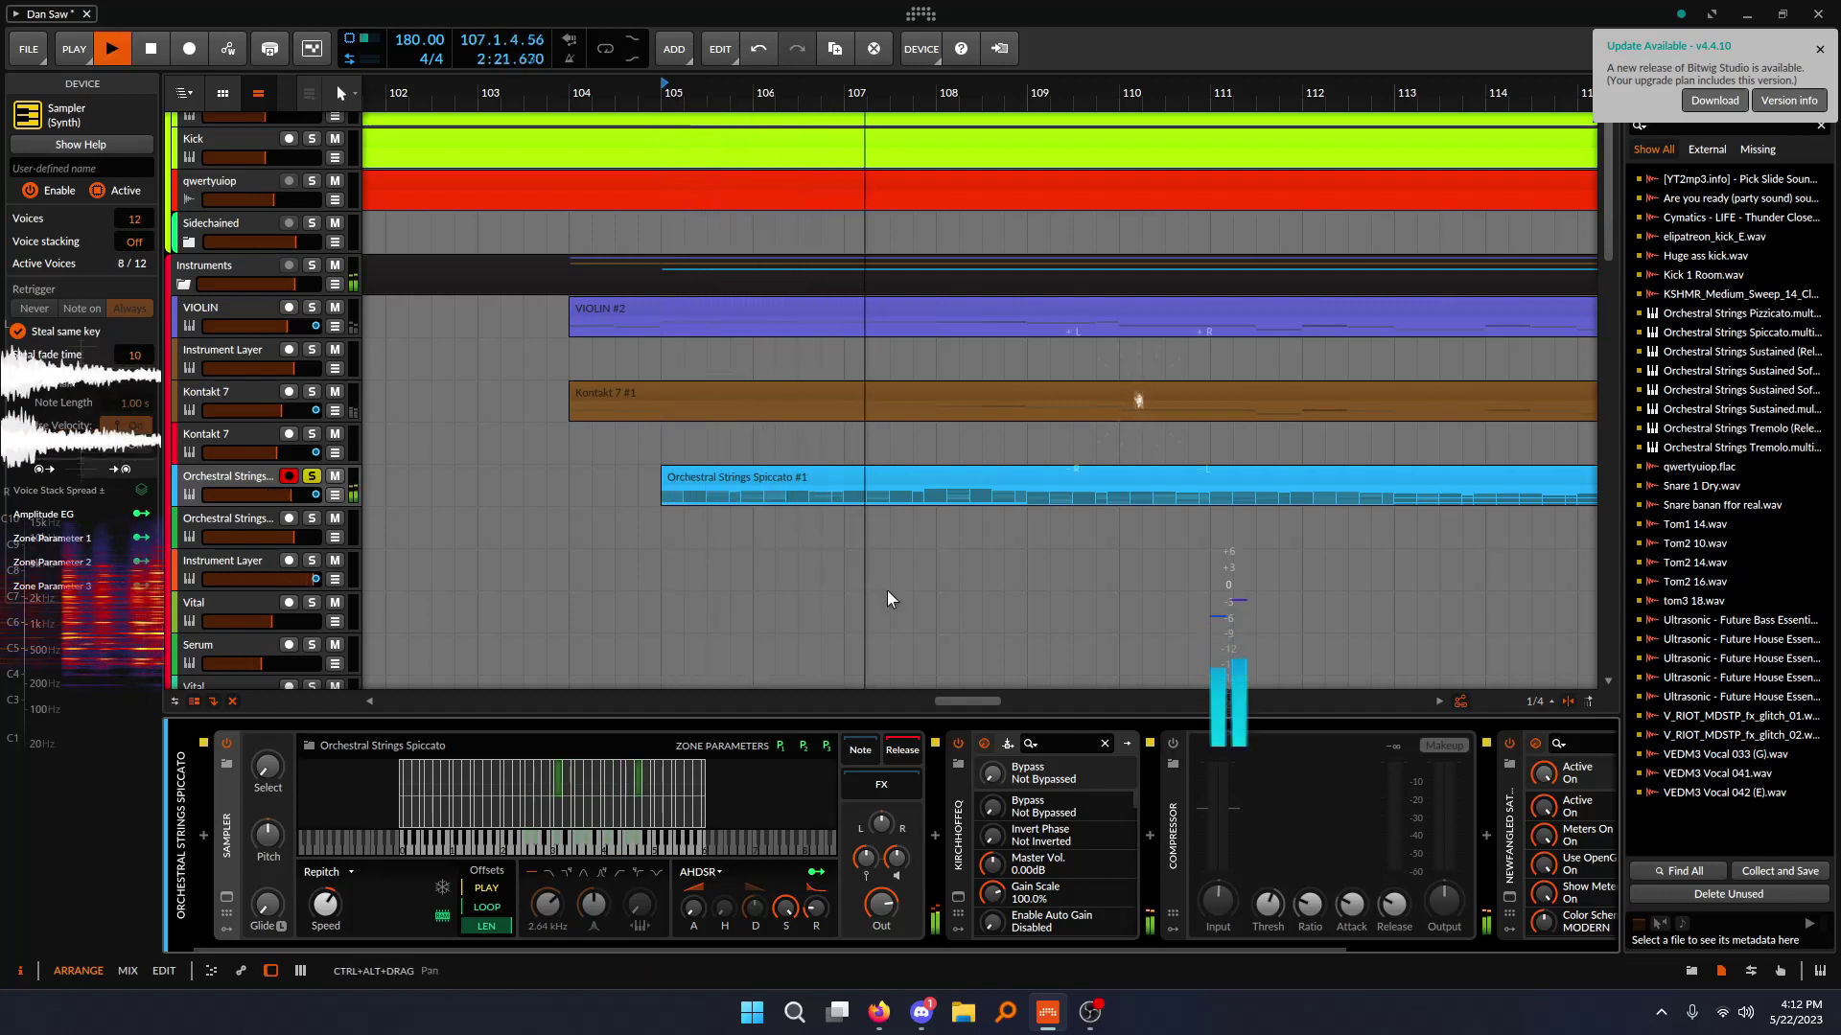
pyautogui.press('space')
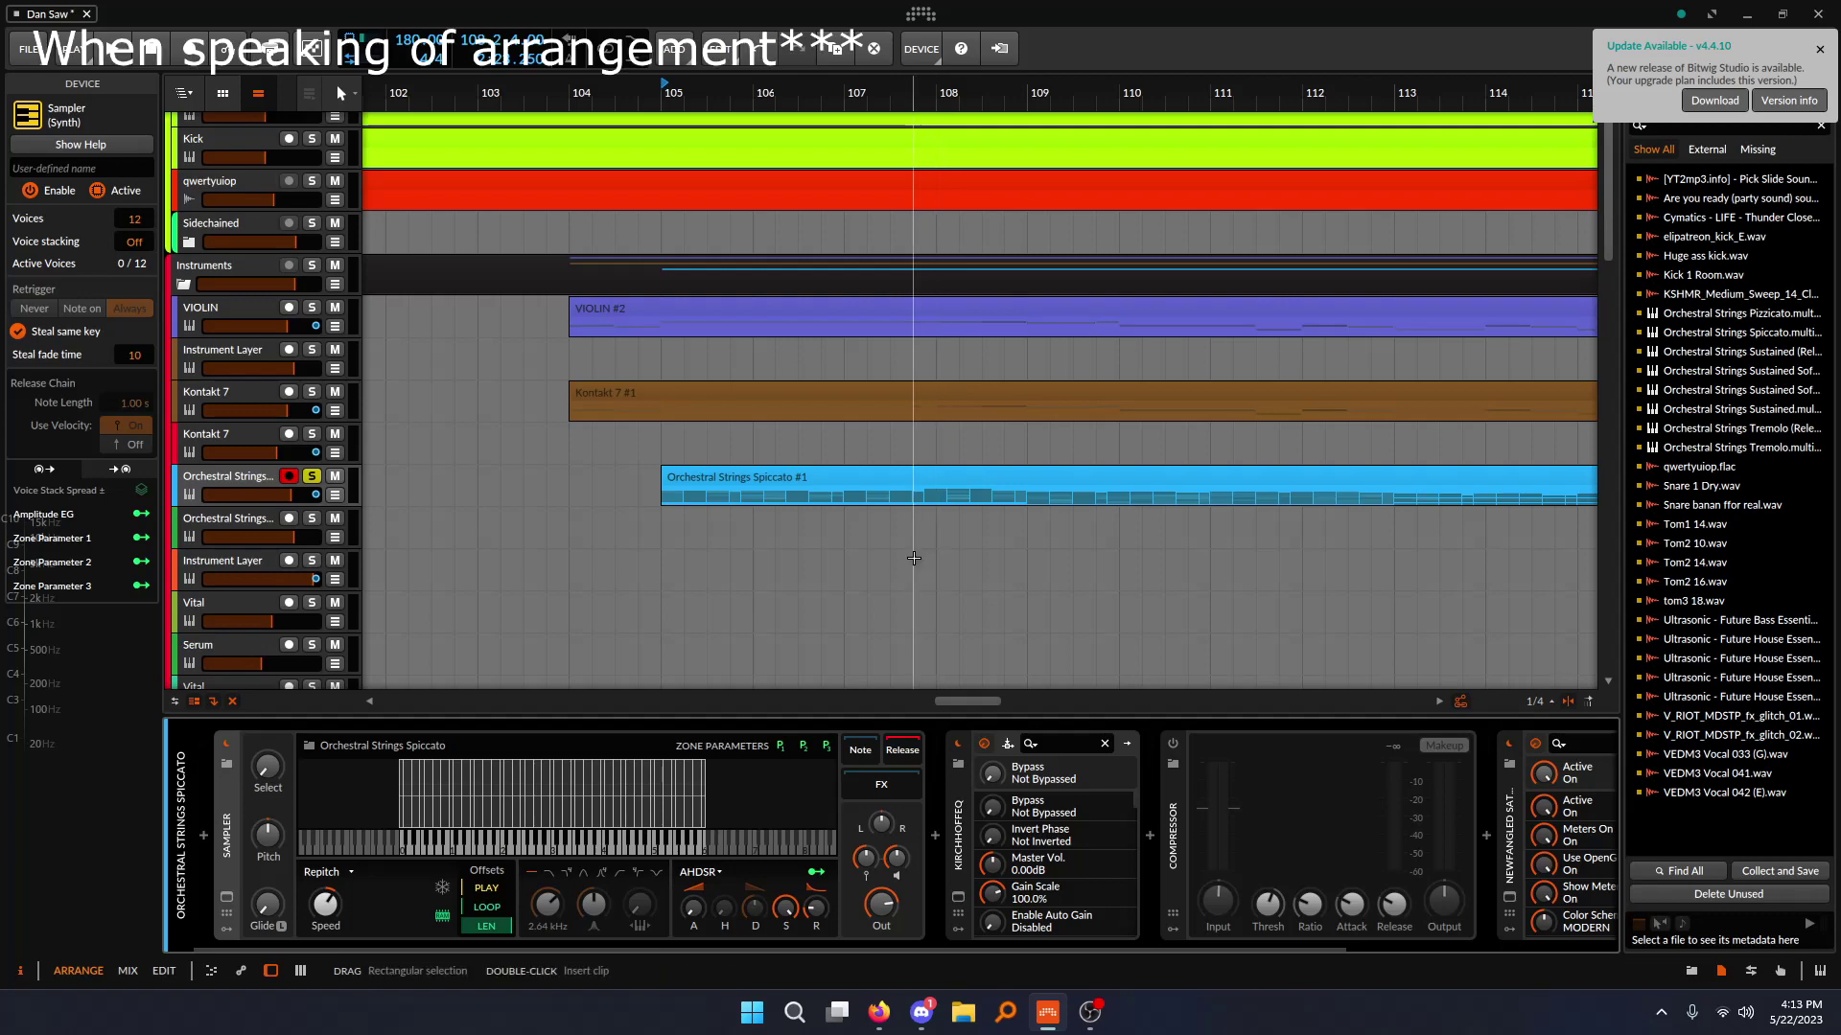
# - Turn off the solo on the Orchestral Strings Spiccato track and go to the Vital and Serum clips near bar 49
pyautogui.hscroll(5, 914, 572)
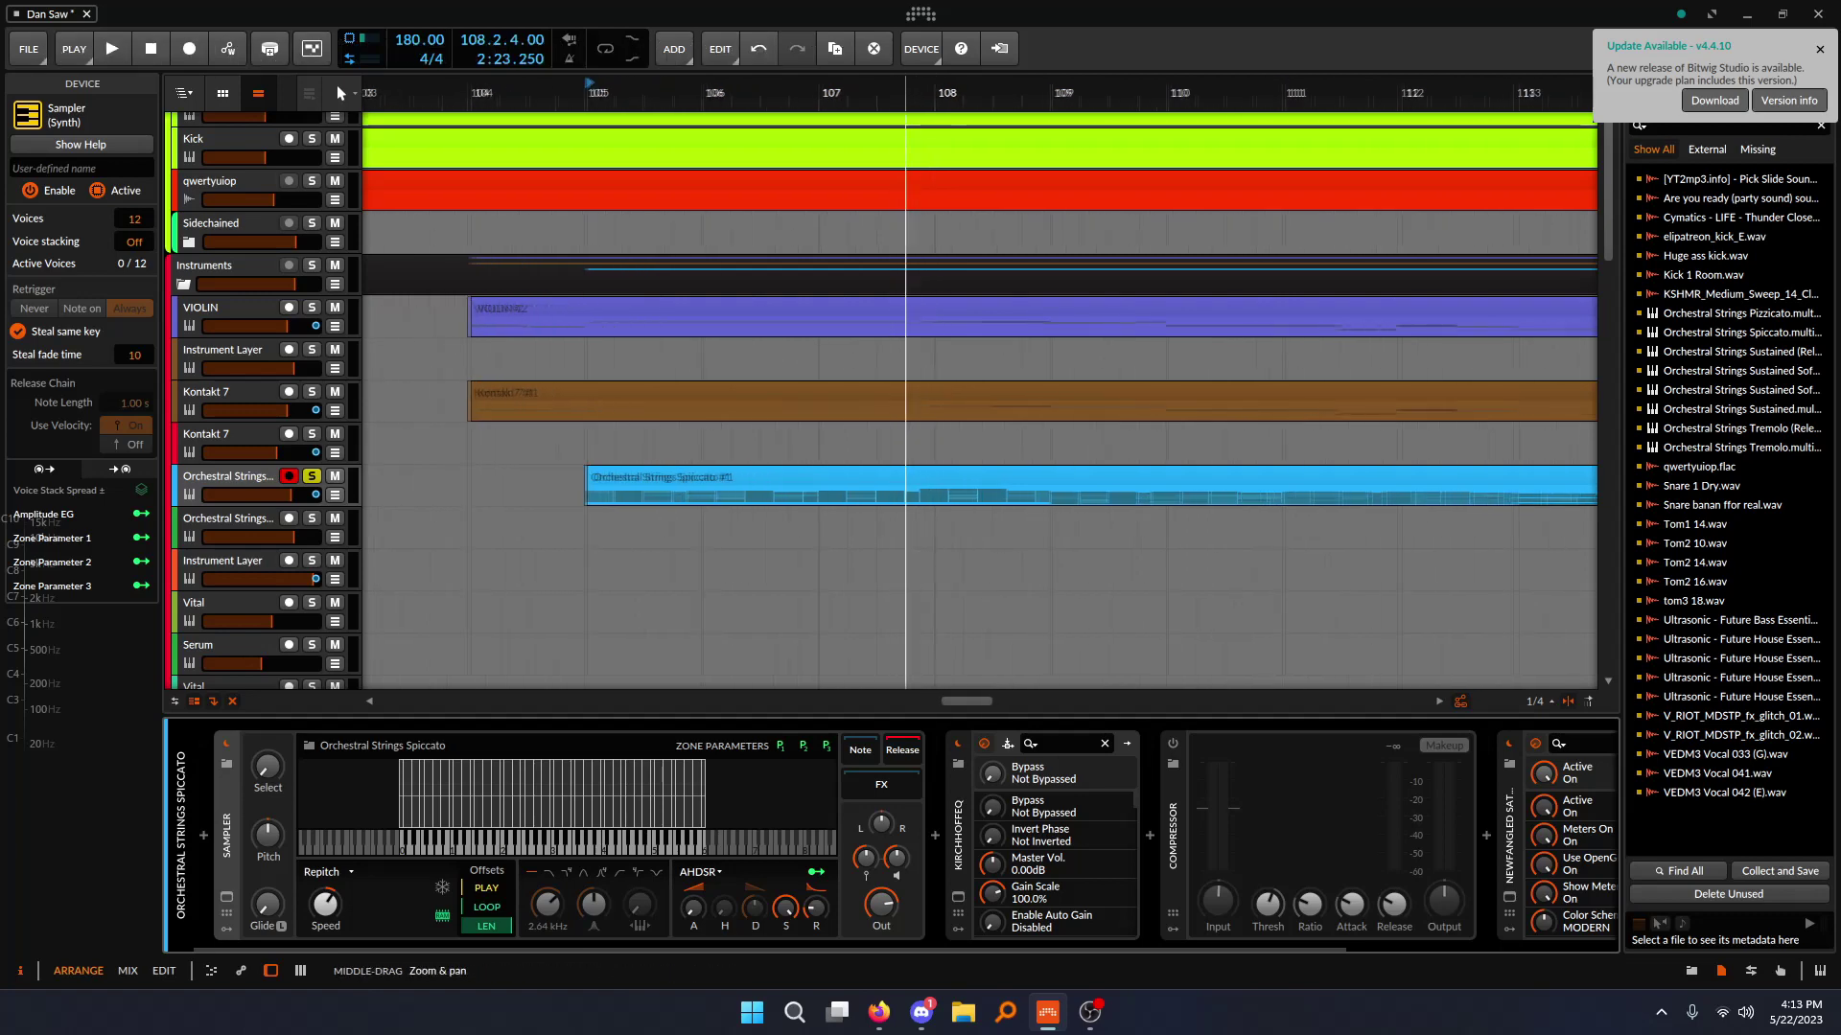
pyautogui.hscroll(-4, 949, 573)
pyautogui.scroll(-5, 961, 573)
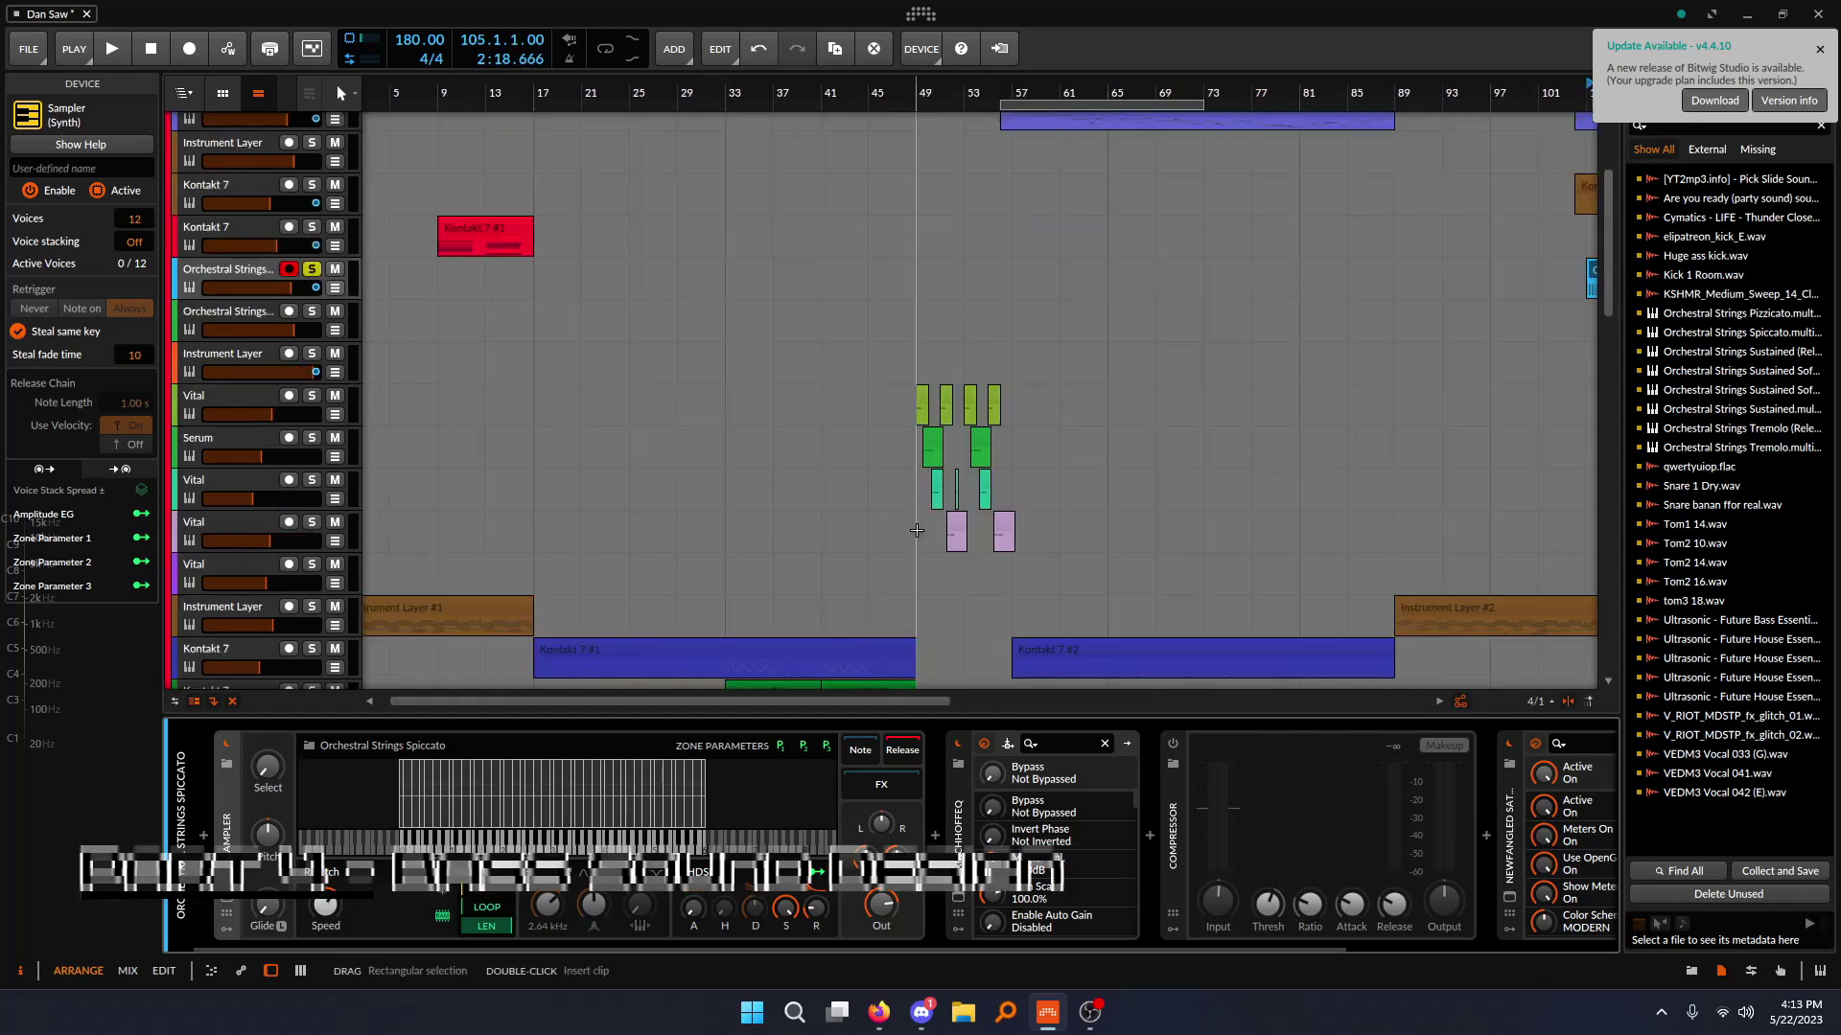
pyautogui.click(312, 269)
pyautogui.scroll(4, 440, 534)
pyautogui.scroll(-5, 479, 508)
pyautogui.scroll(1, 518, 484)
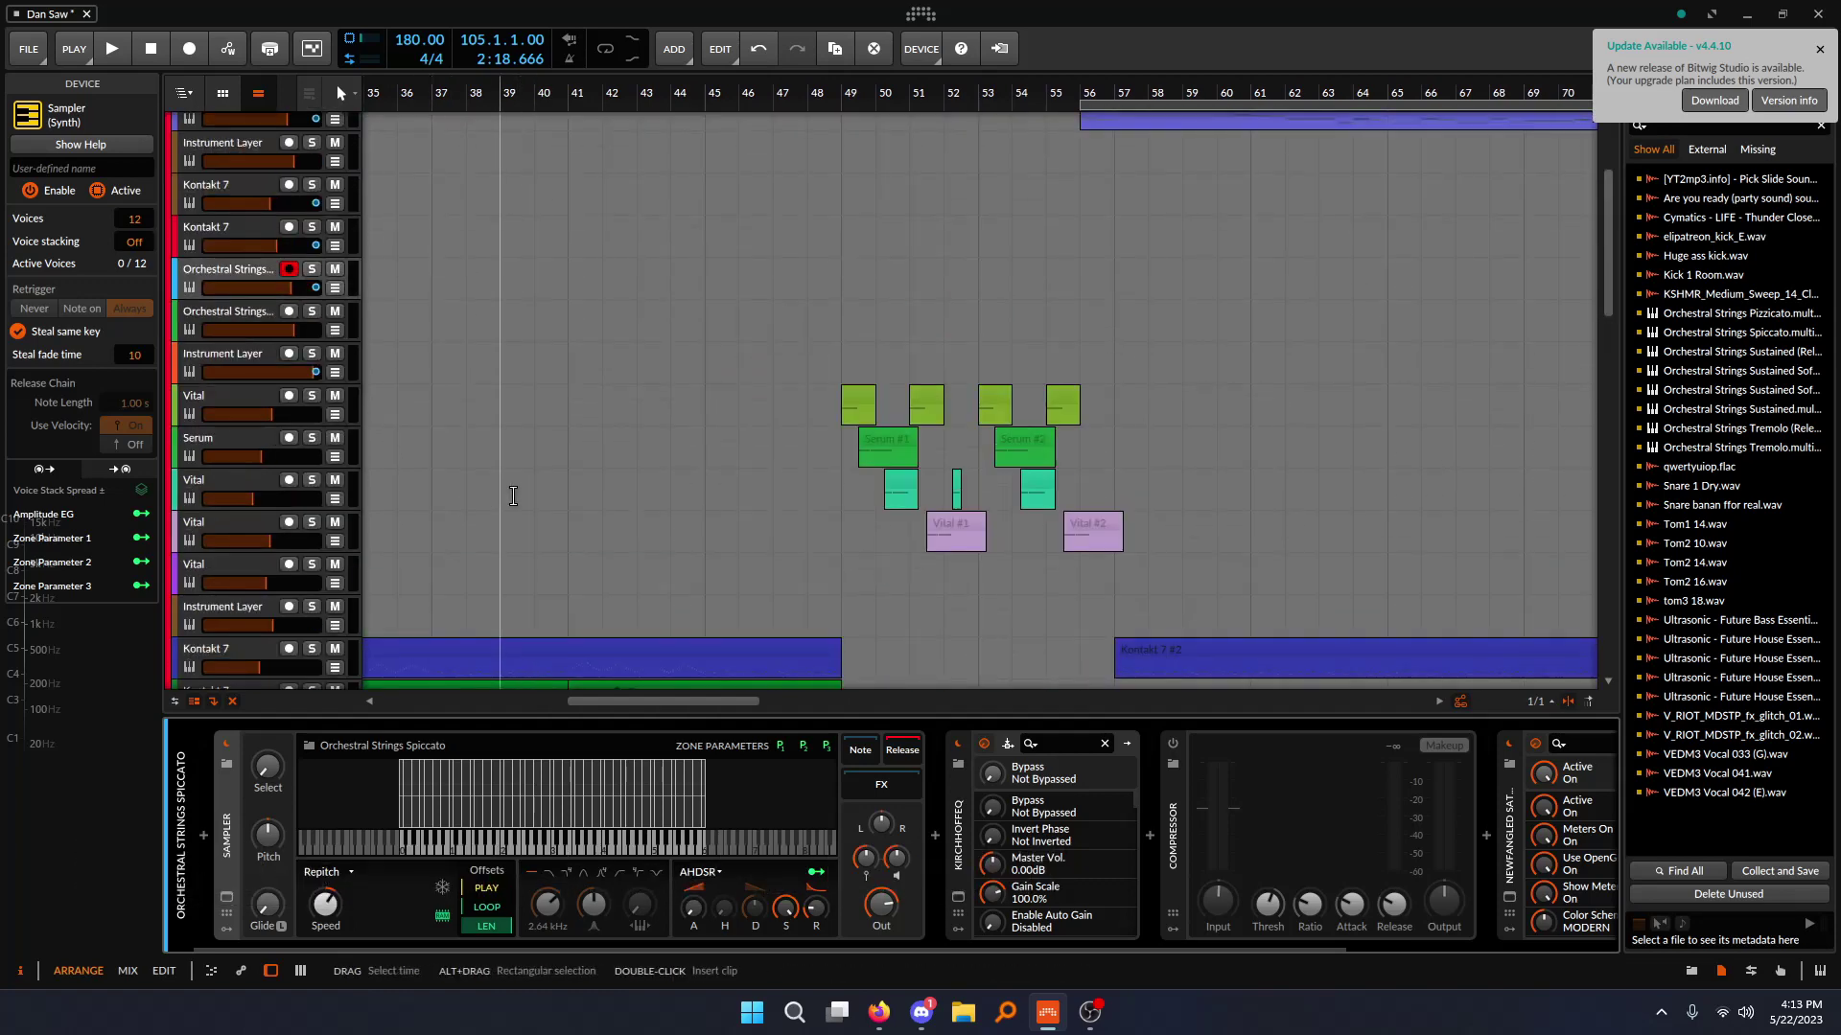
# - Set the playback start to bar 49, select the first Vital track, solo it with the Serum track below, and start playback
pyautogui.click(835, 327)
pyautogui.click(826, 481)
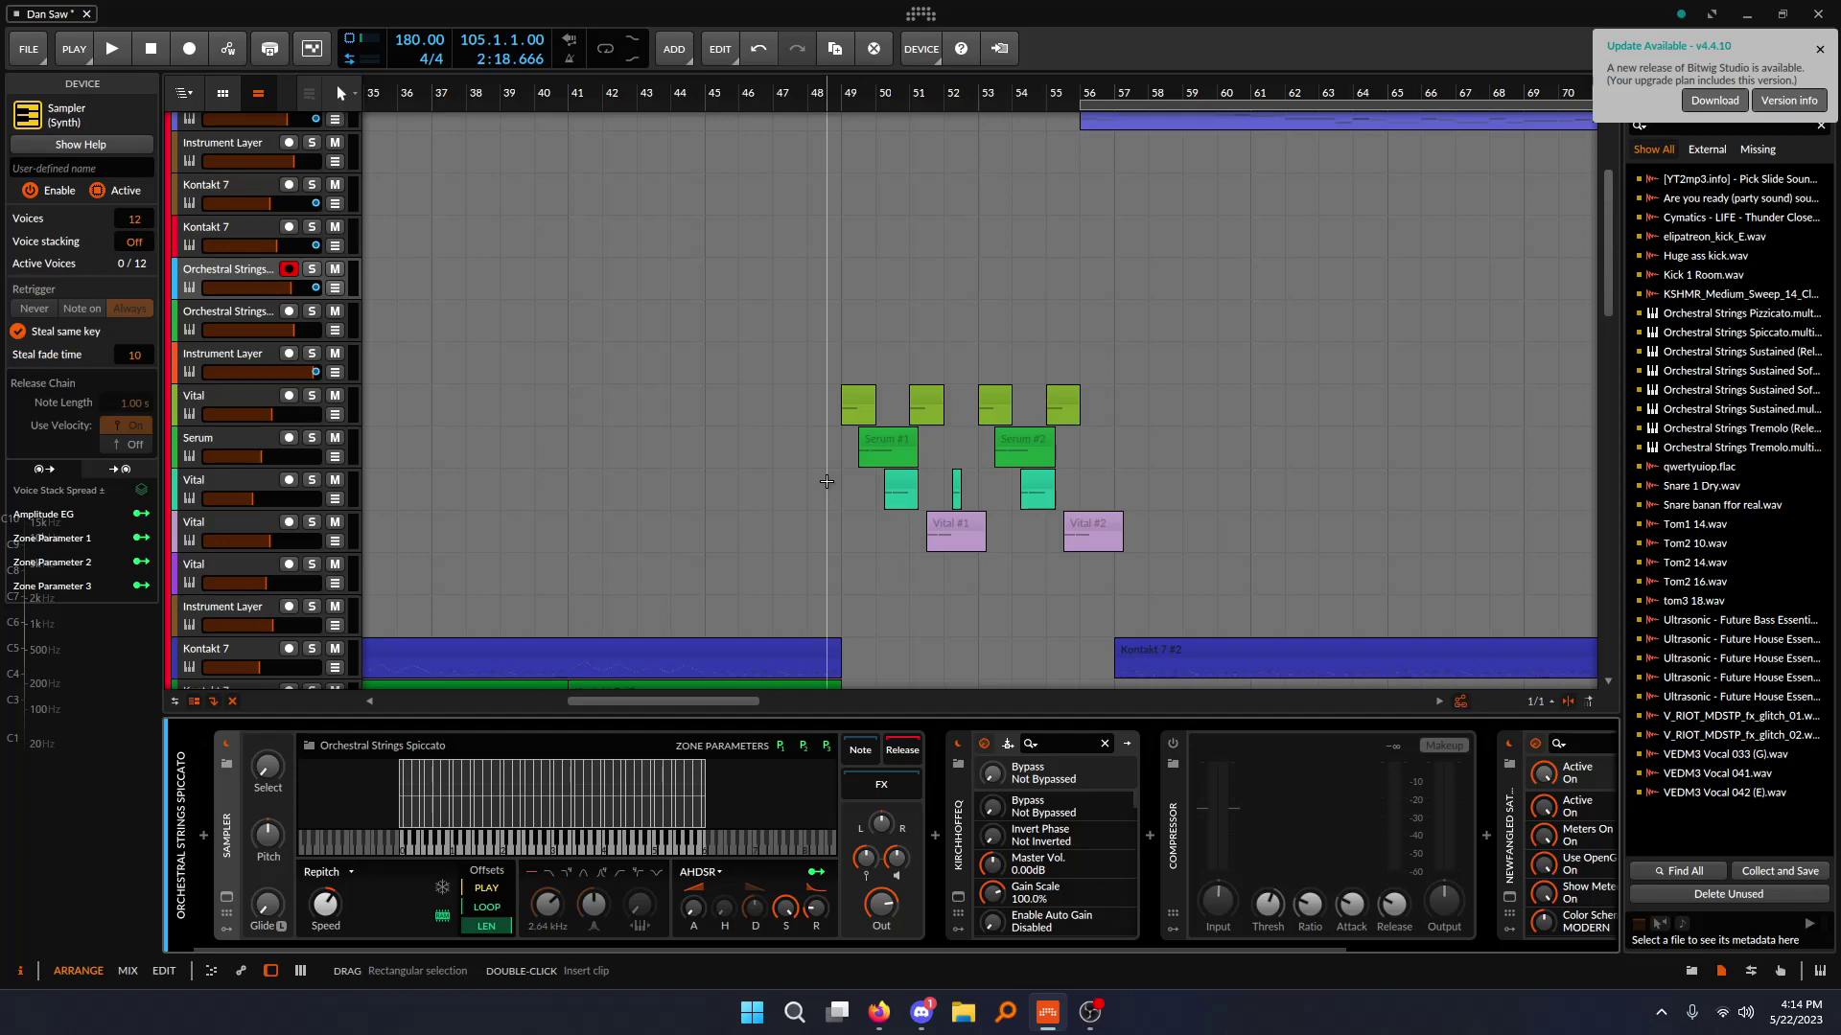
pyautogui.click(831, 484)
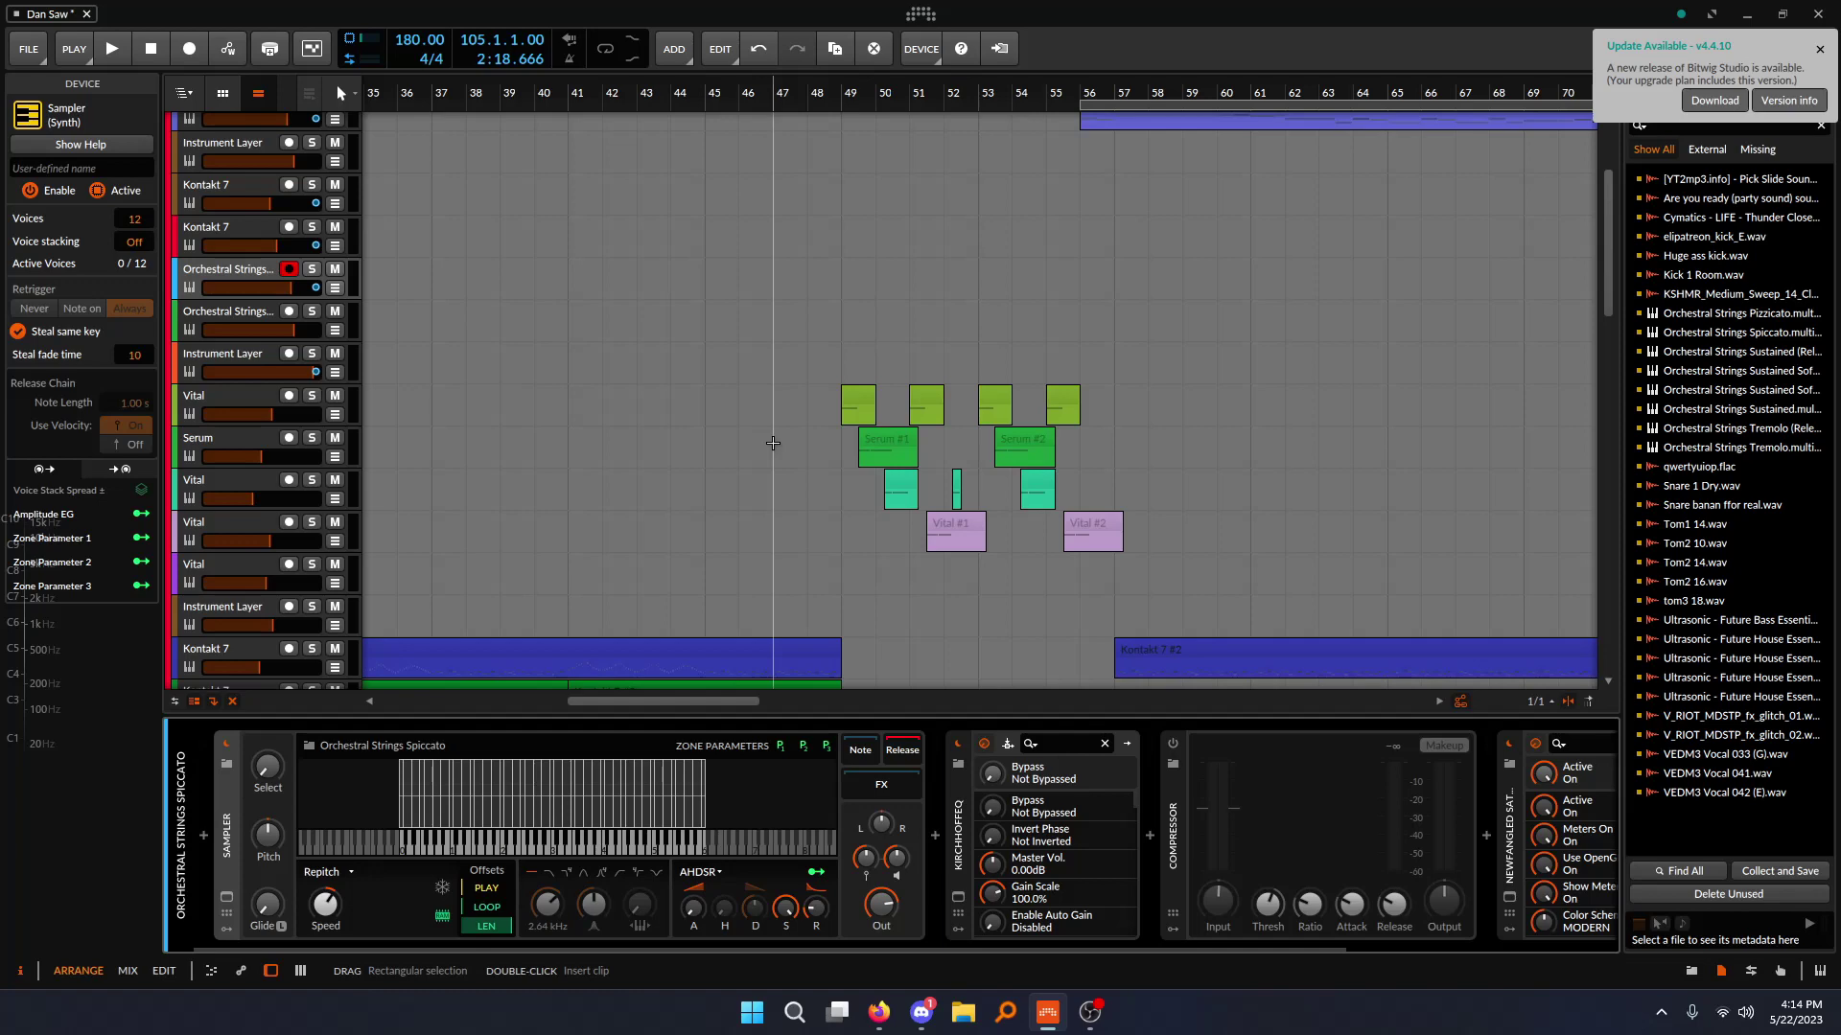
pyautogui.click(843, 134)
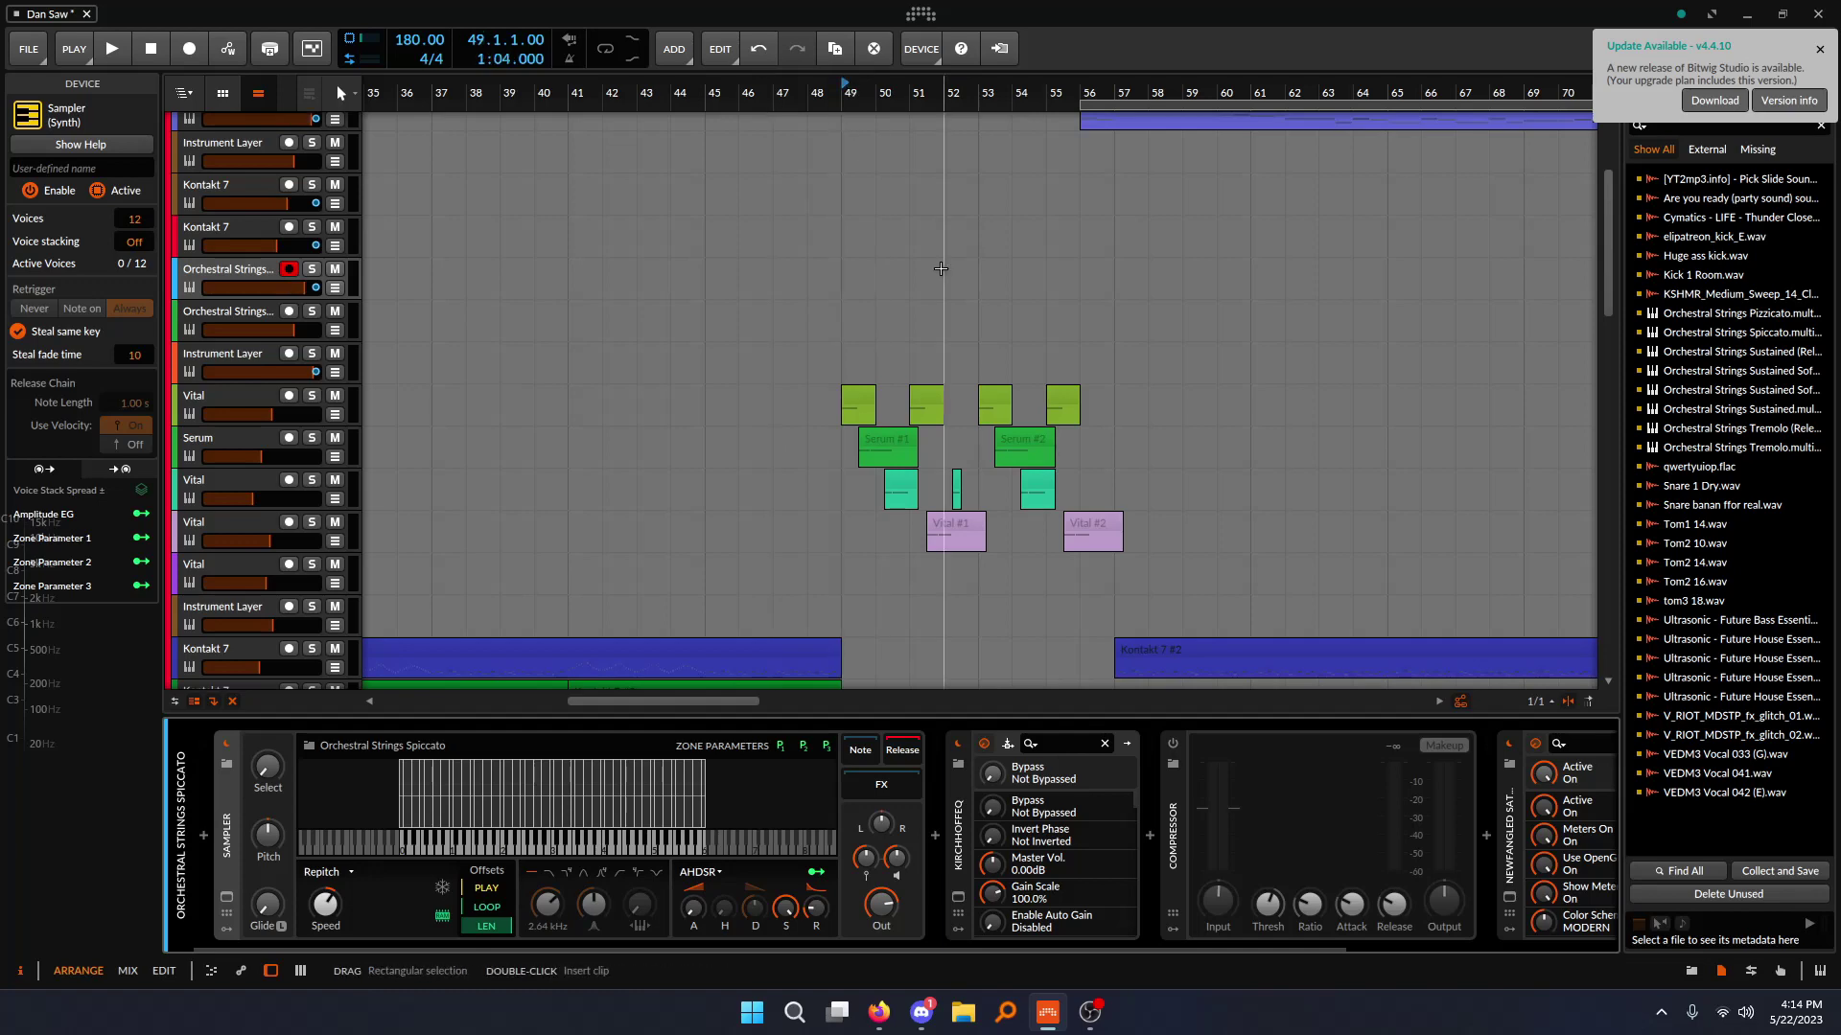
pyautogui.click(261, 390)
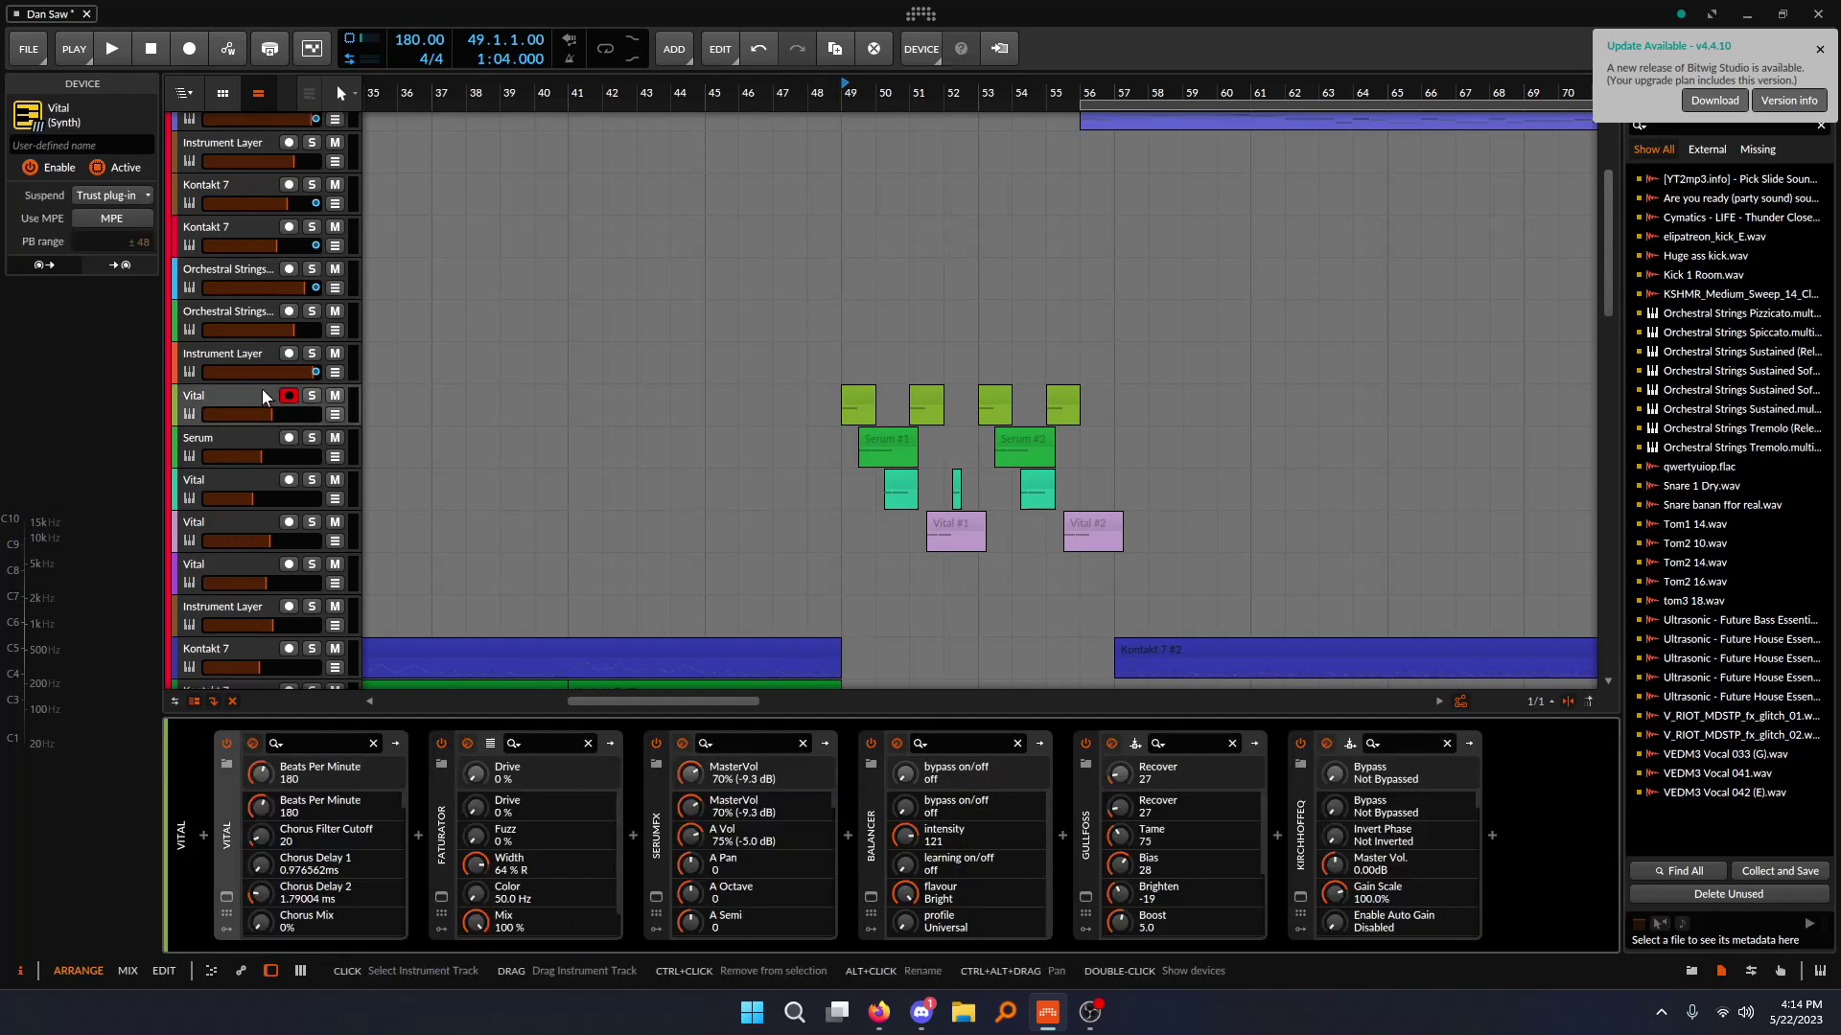
pyautogui.scroll(3, 824, 340)
pyautogui.click(311, 395)
pyautogui.click(311, 437)
pyautogui.press('space')
pyautogui.scroll(-3, 584, 433)
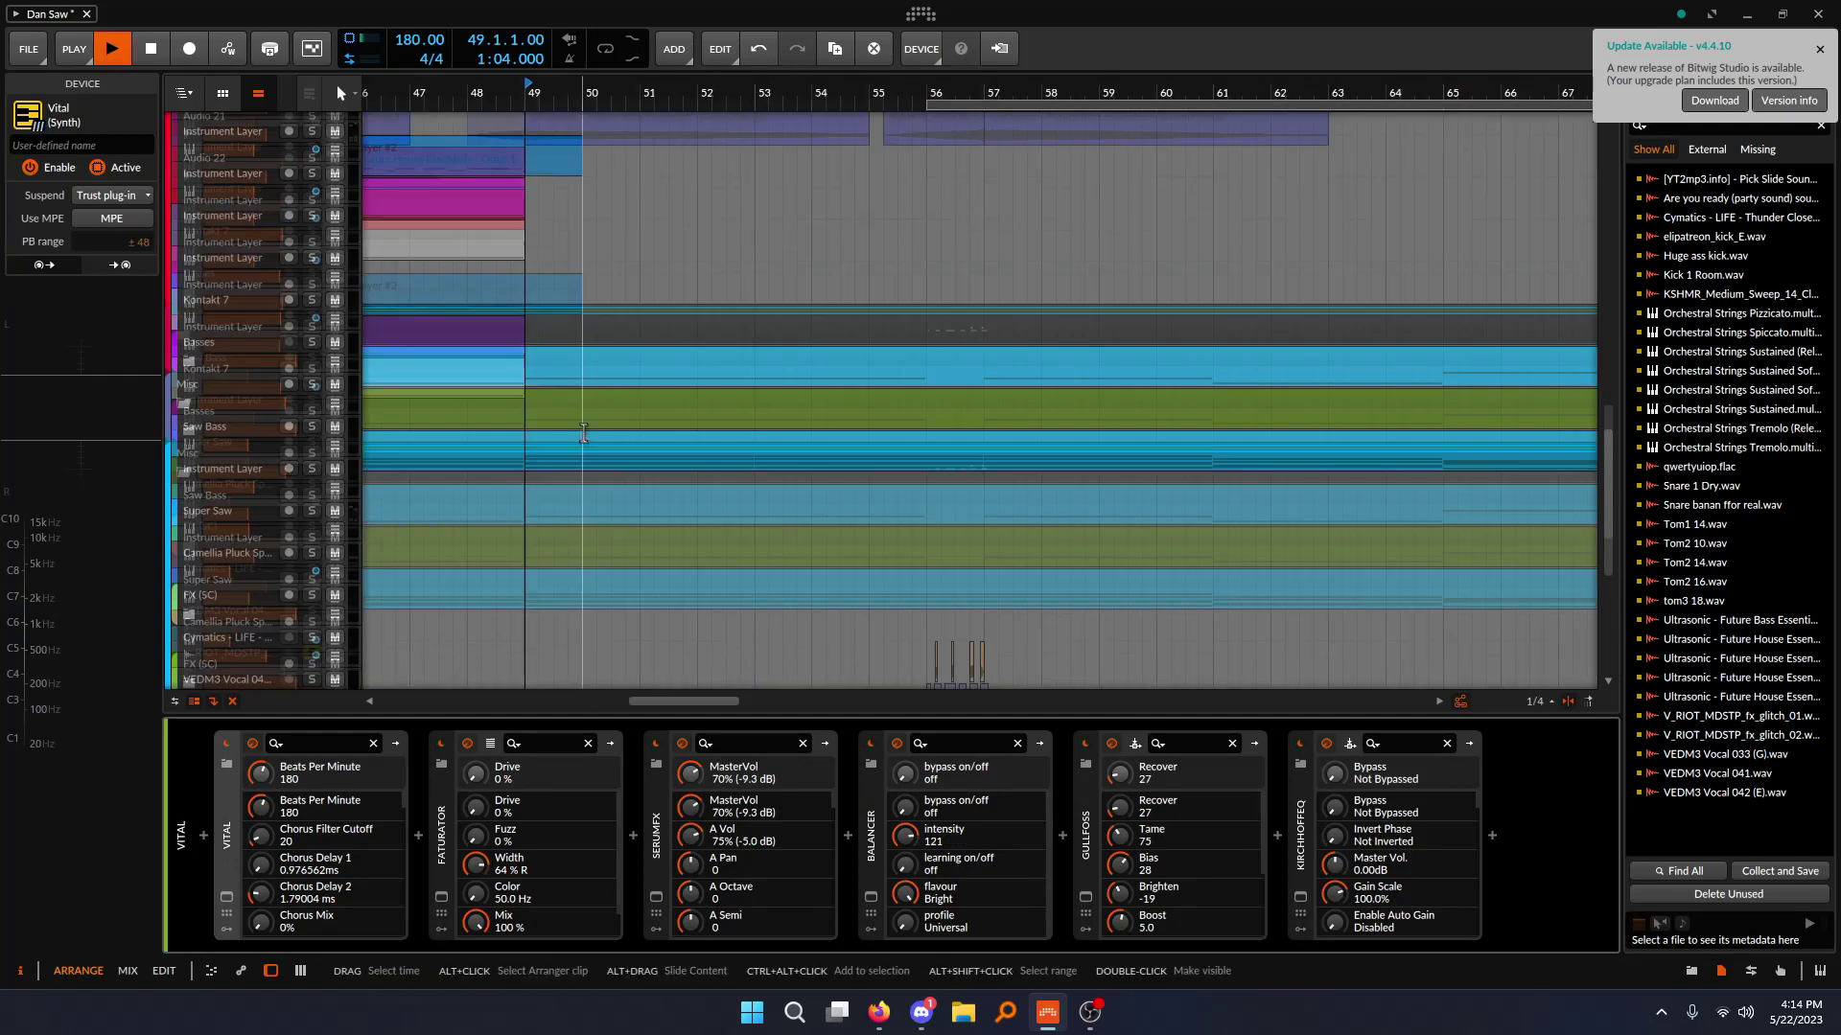
# - Stop the playback and view the modulation matrix, voice and effects pages of the first Vital track's Random Amp Growl patch
pyautogui.scroll(10, 583, 434)
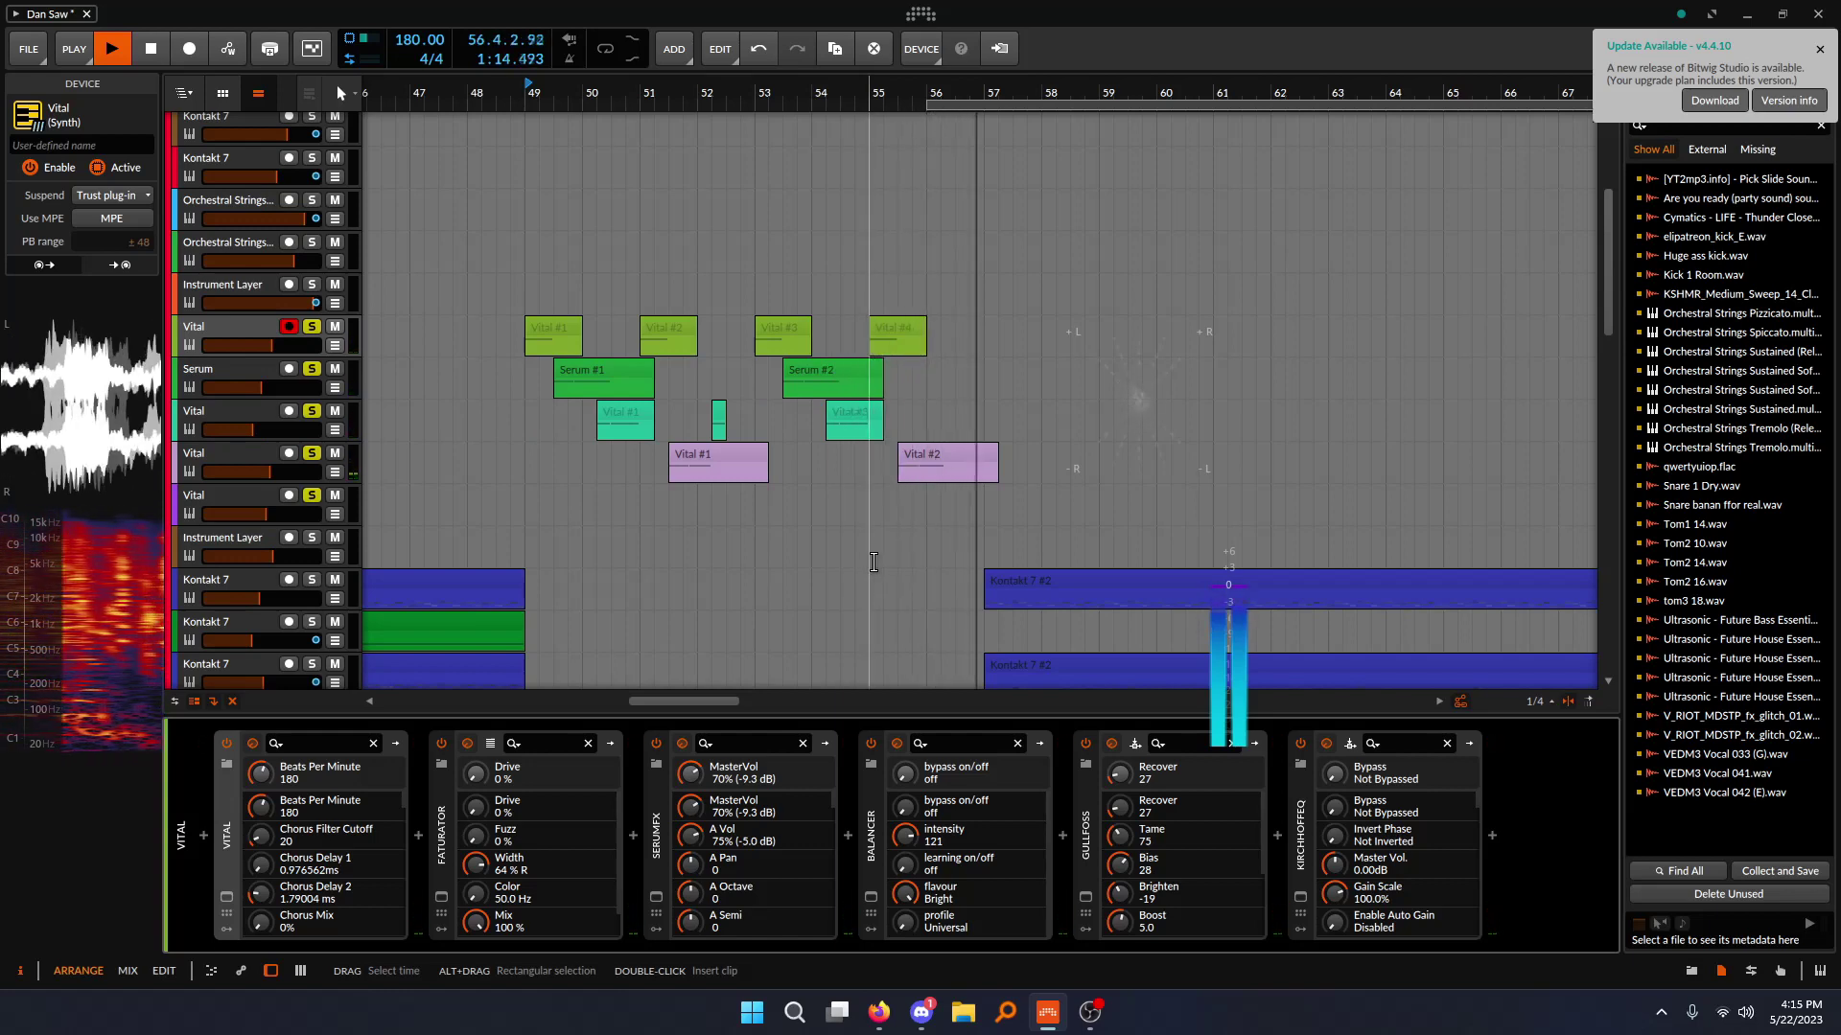
pyautogui.press('space')
pyautogui.click(226, 898)
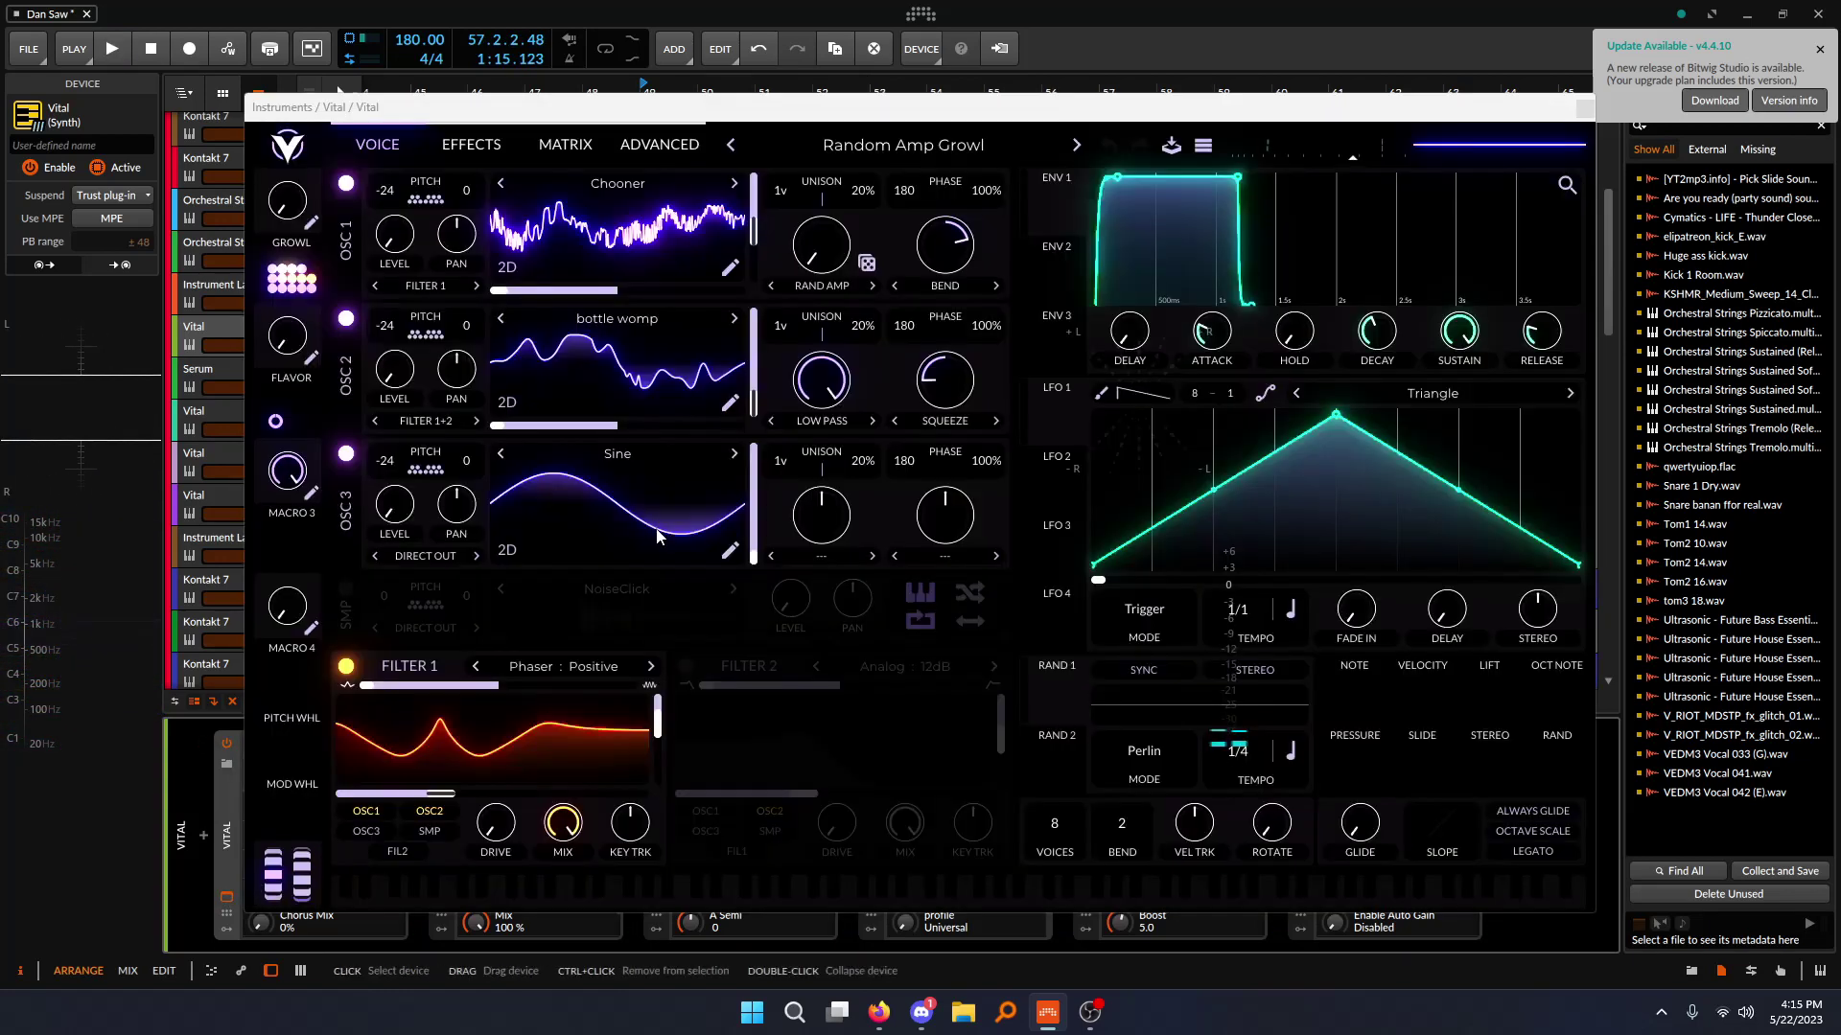
pyautogui.click(564, 145)
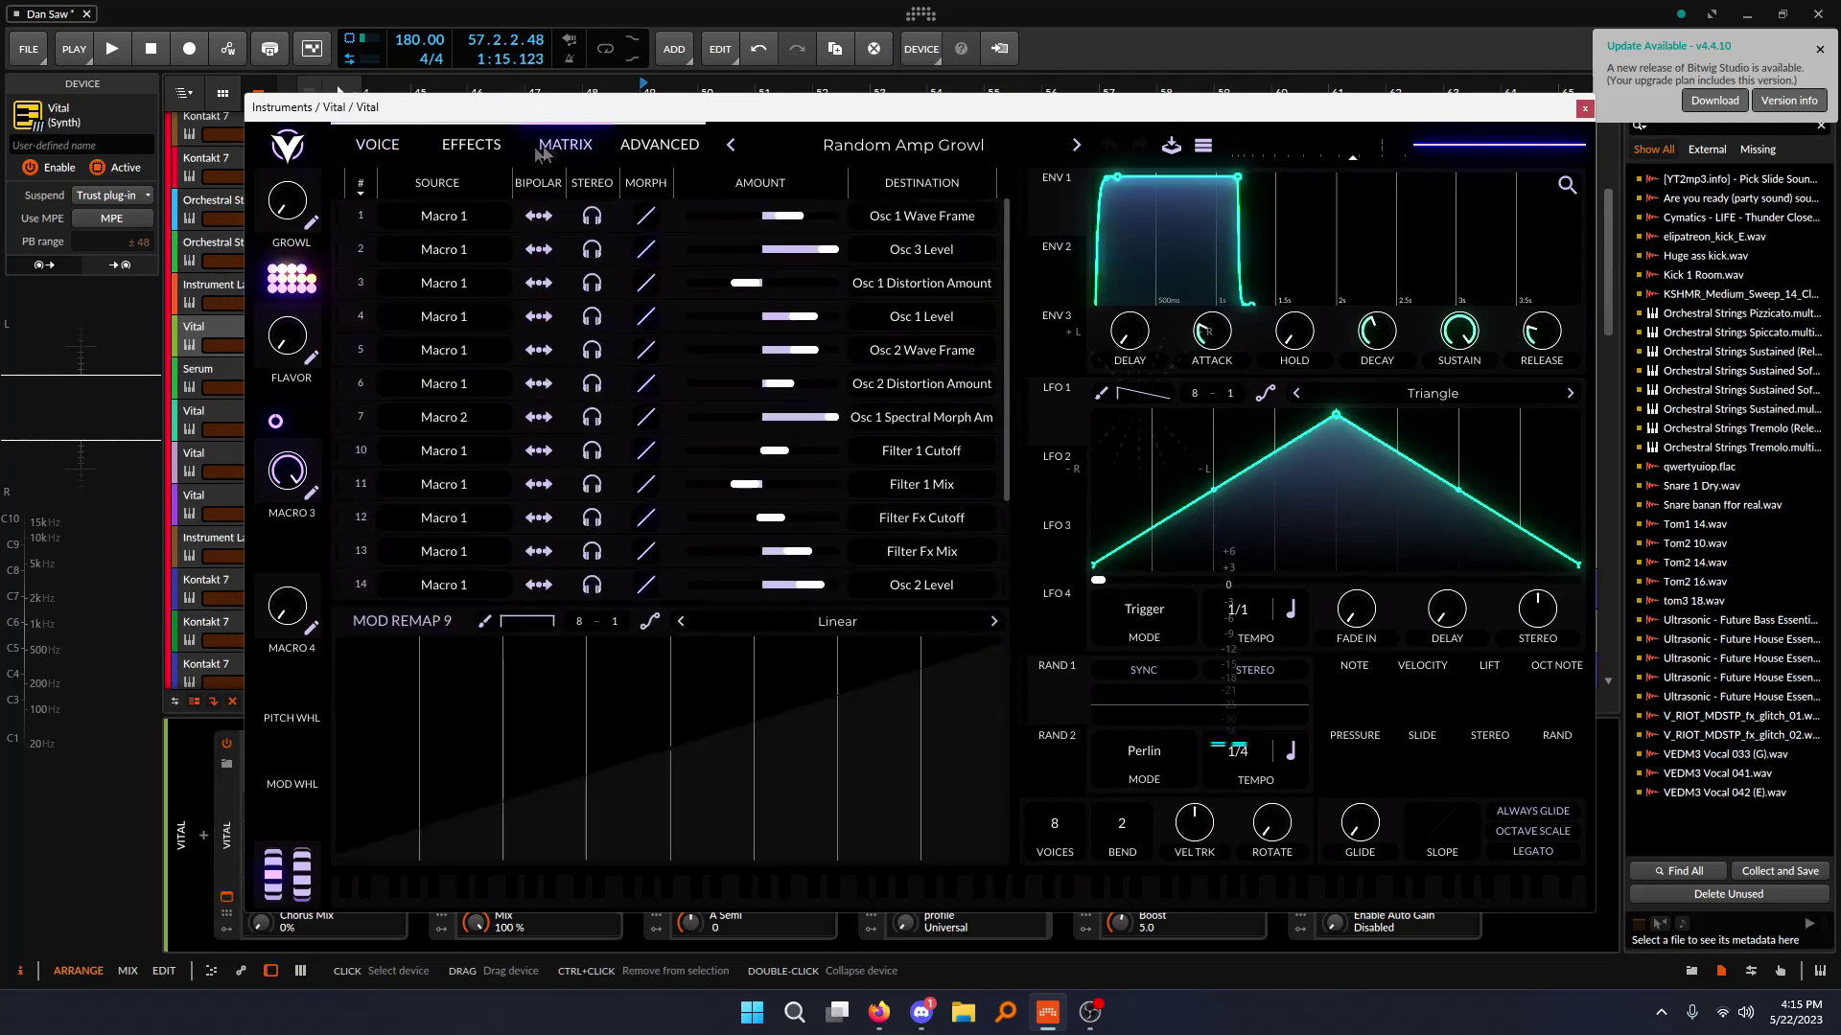
pyautogui.click(473, 151)
pyautogui.click(412, 151)
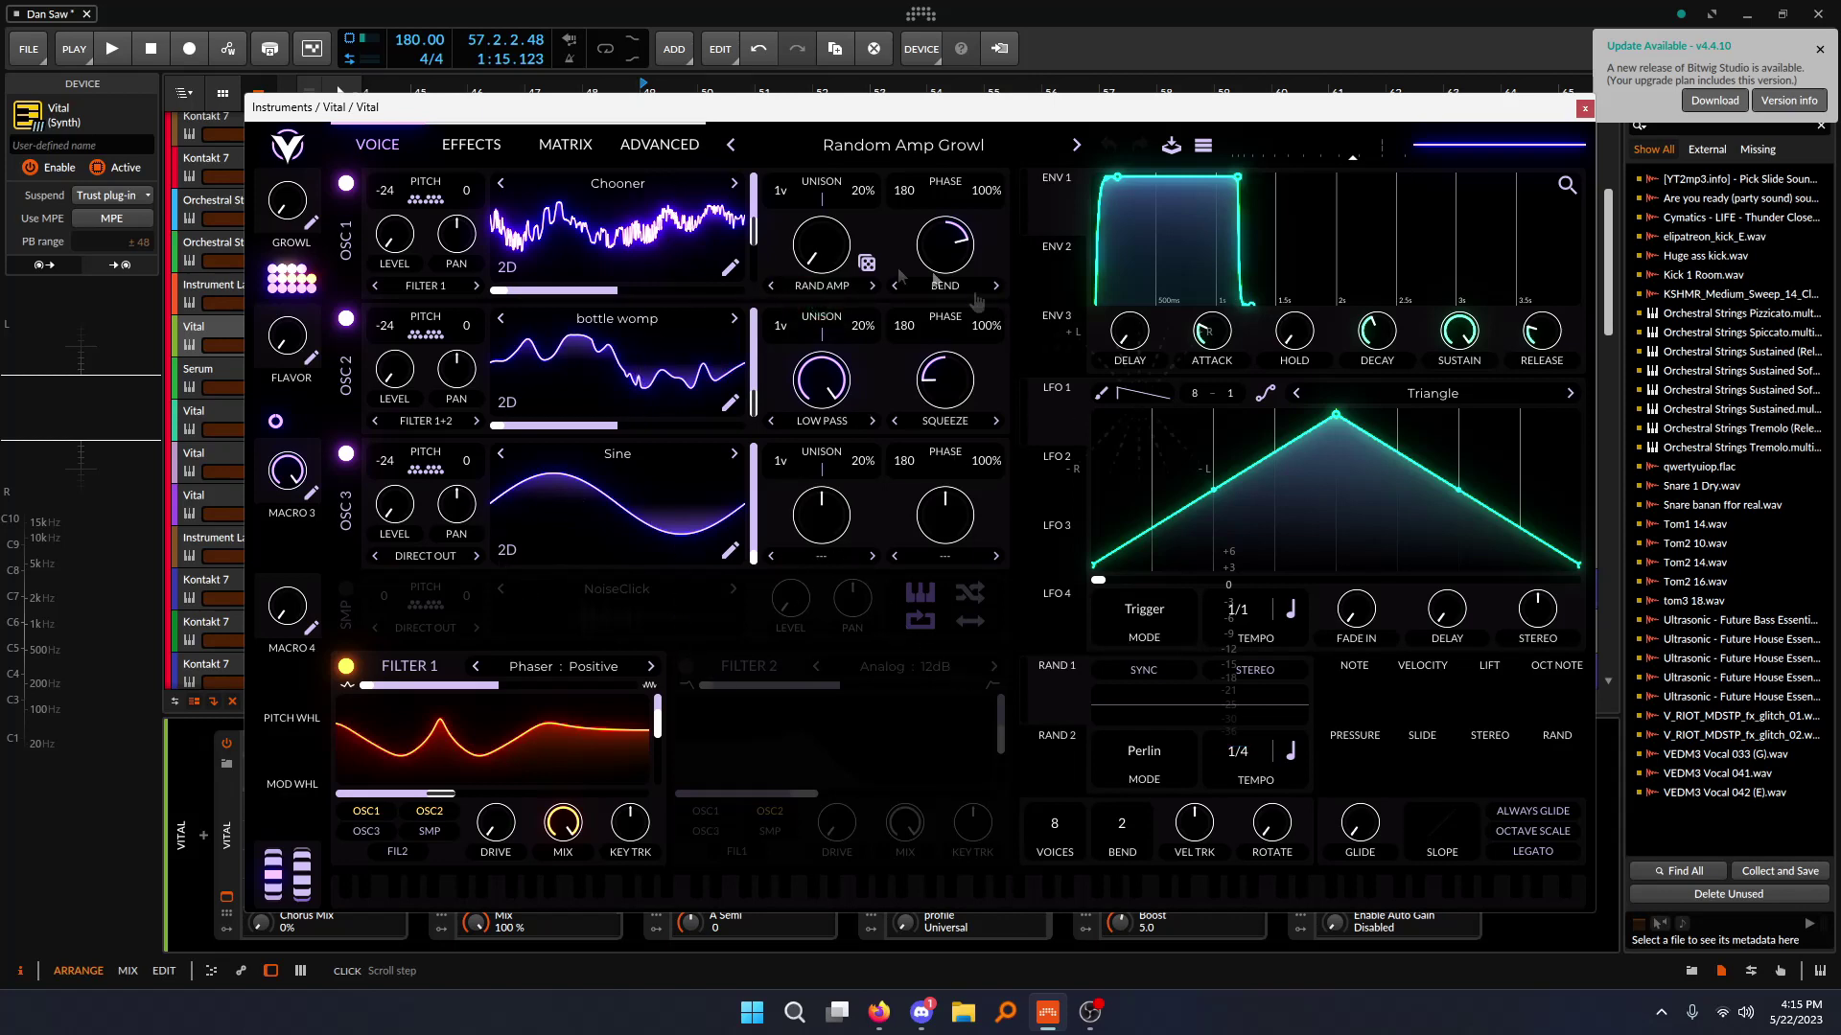
pyautogui.click(460, 146)
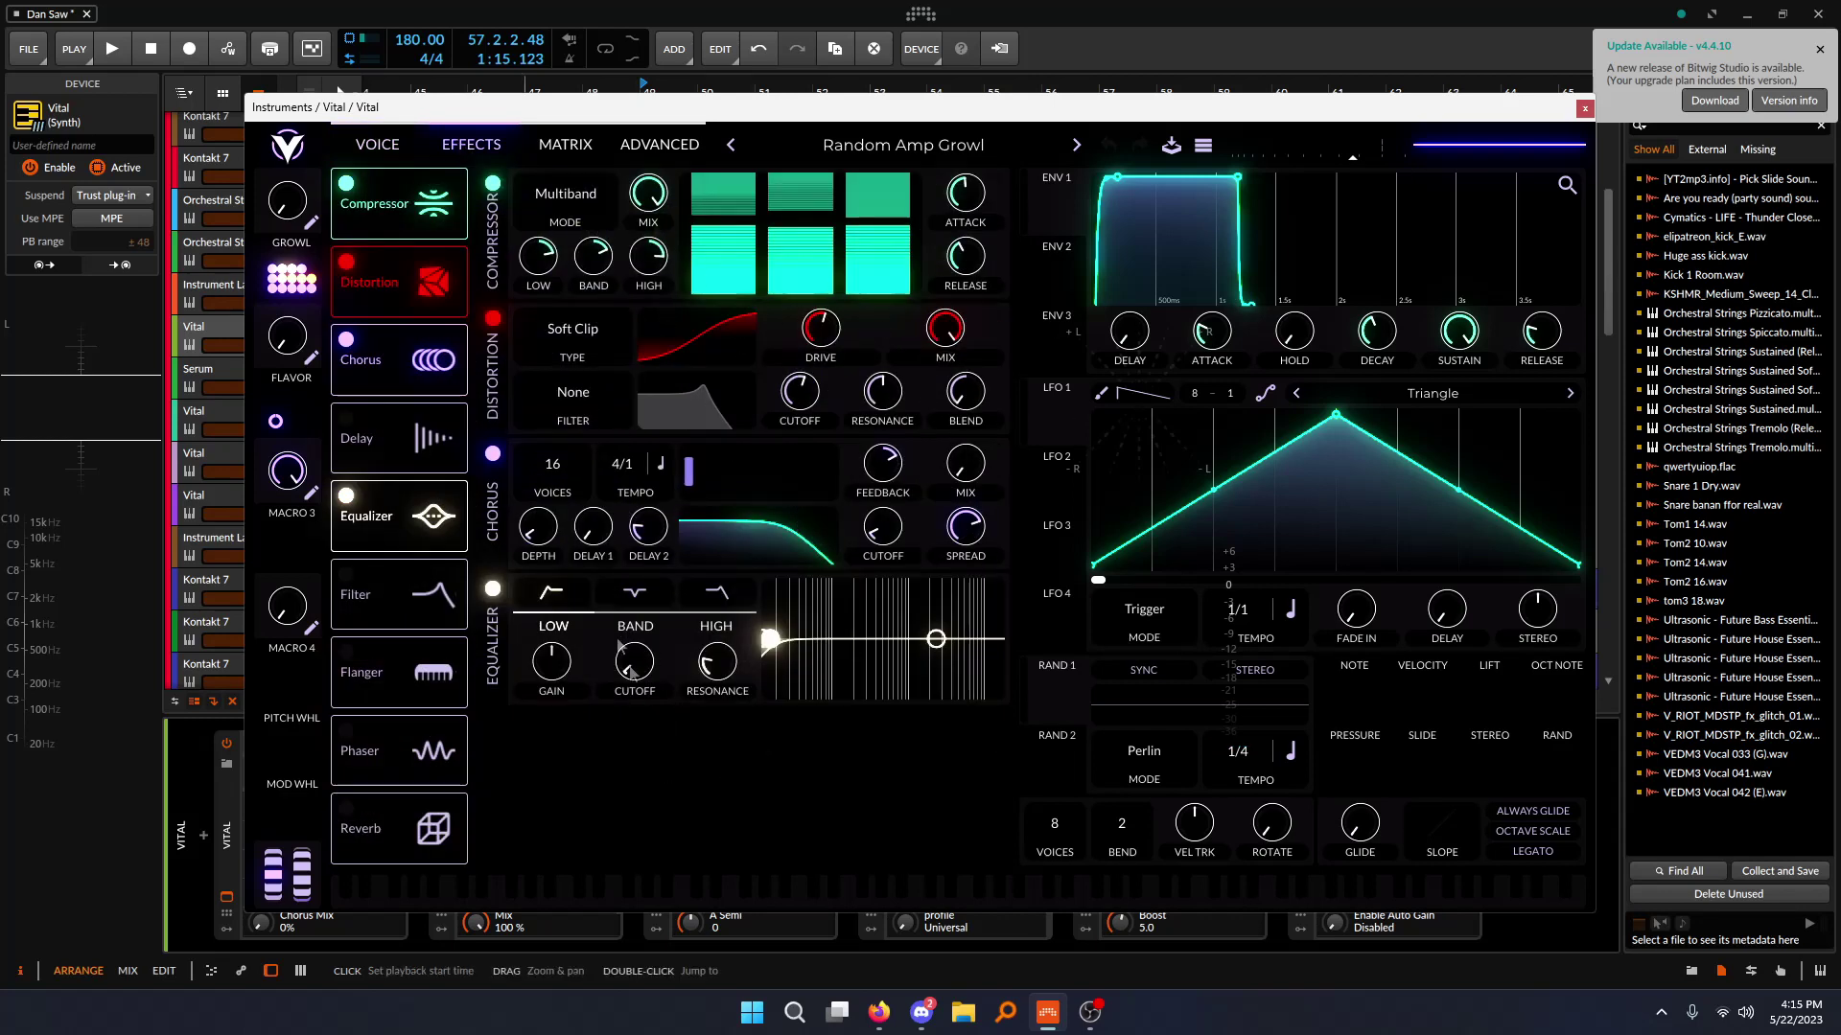
pyautogui.click(1582, 108)
# - Open the Serum track's plug-in window and view the oscillators and effects of its weird thingy preset
pyautogui.click(206, 372)
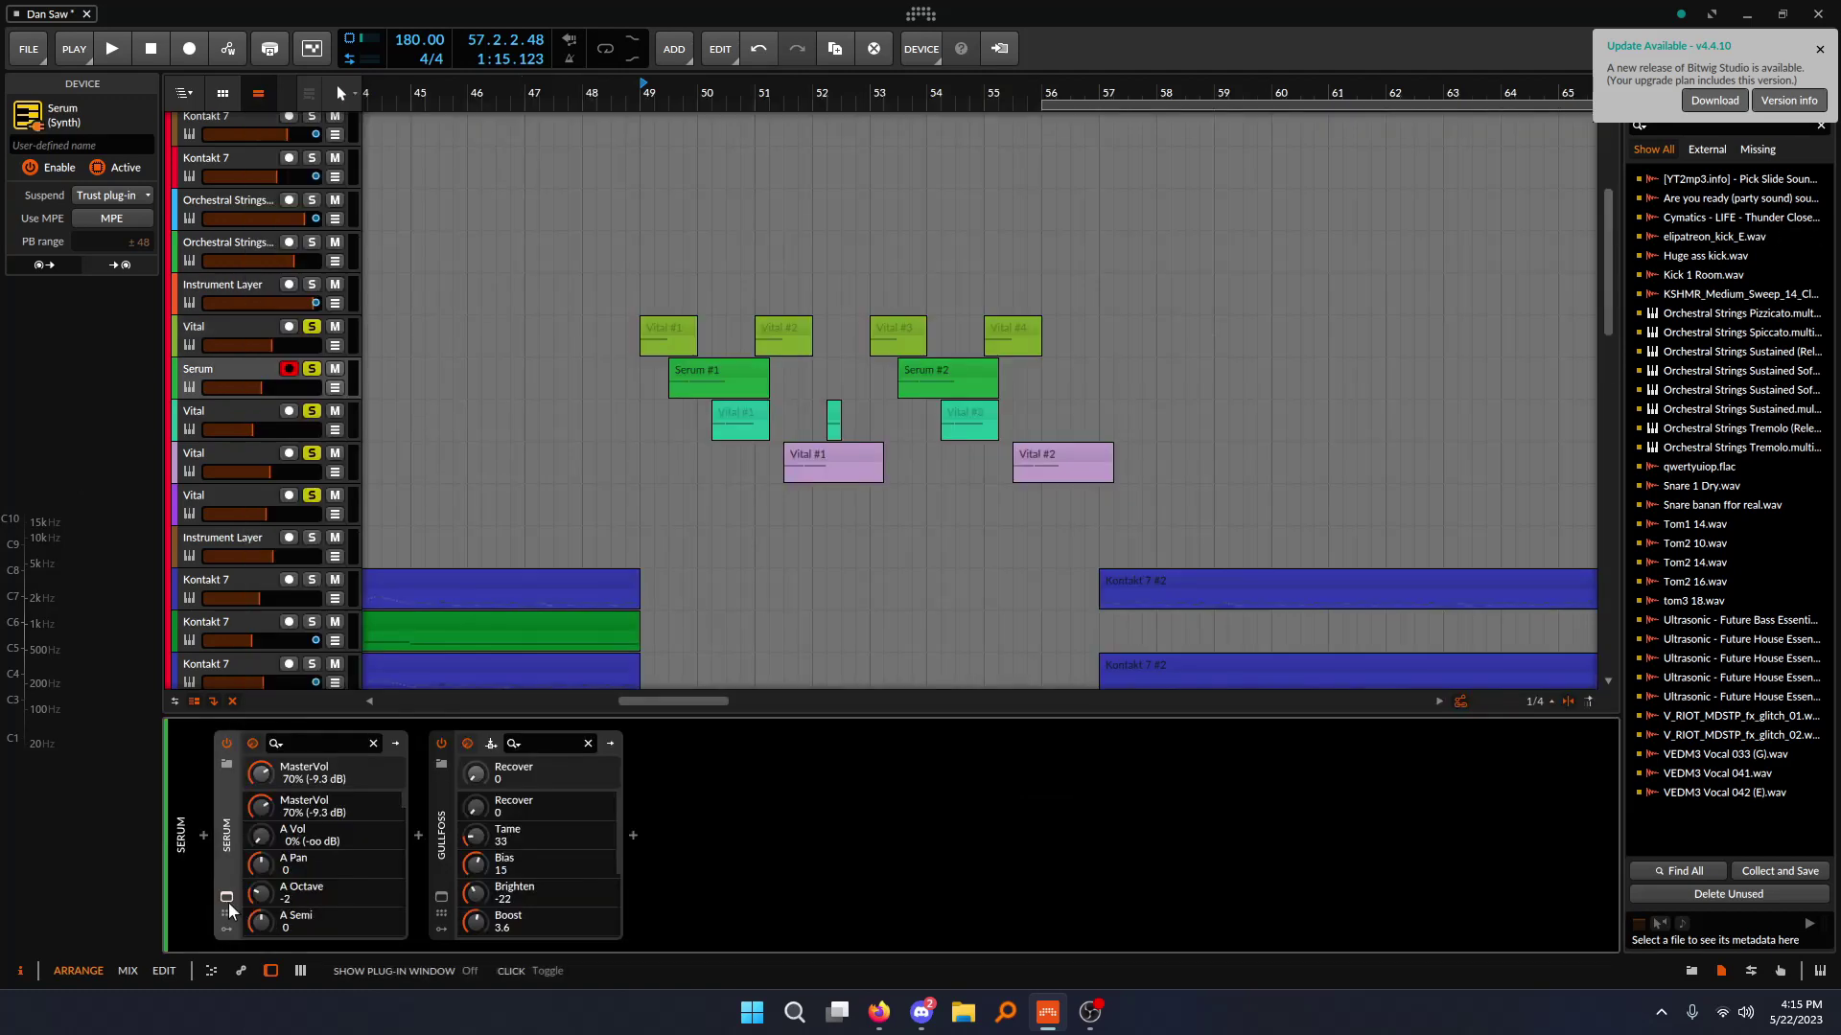
pyautogui.click(226, 897)
pyautogui.click(865, 828)
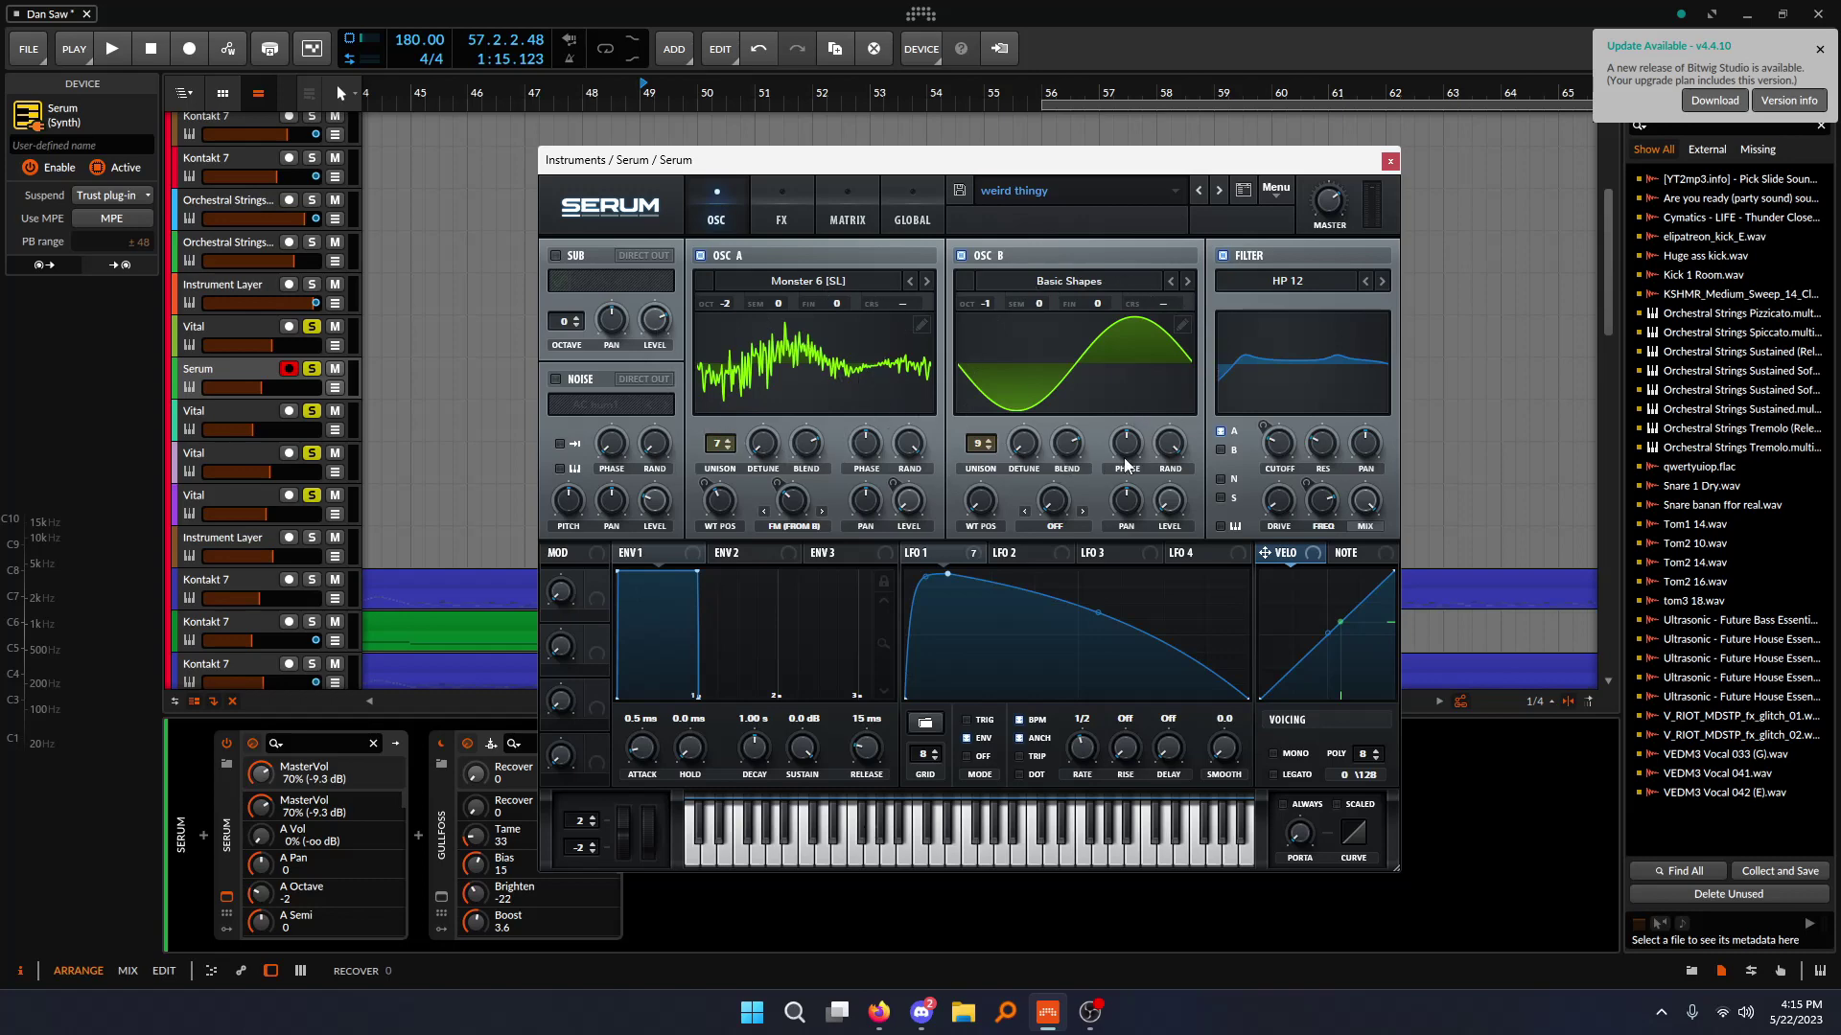
pyautogui.click(781, 213)
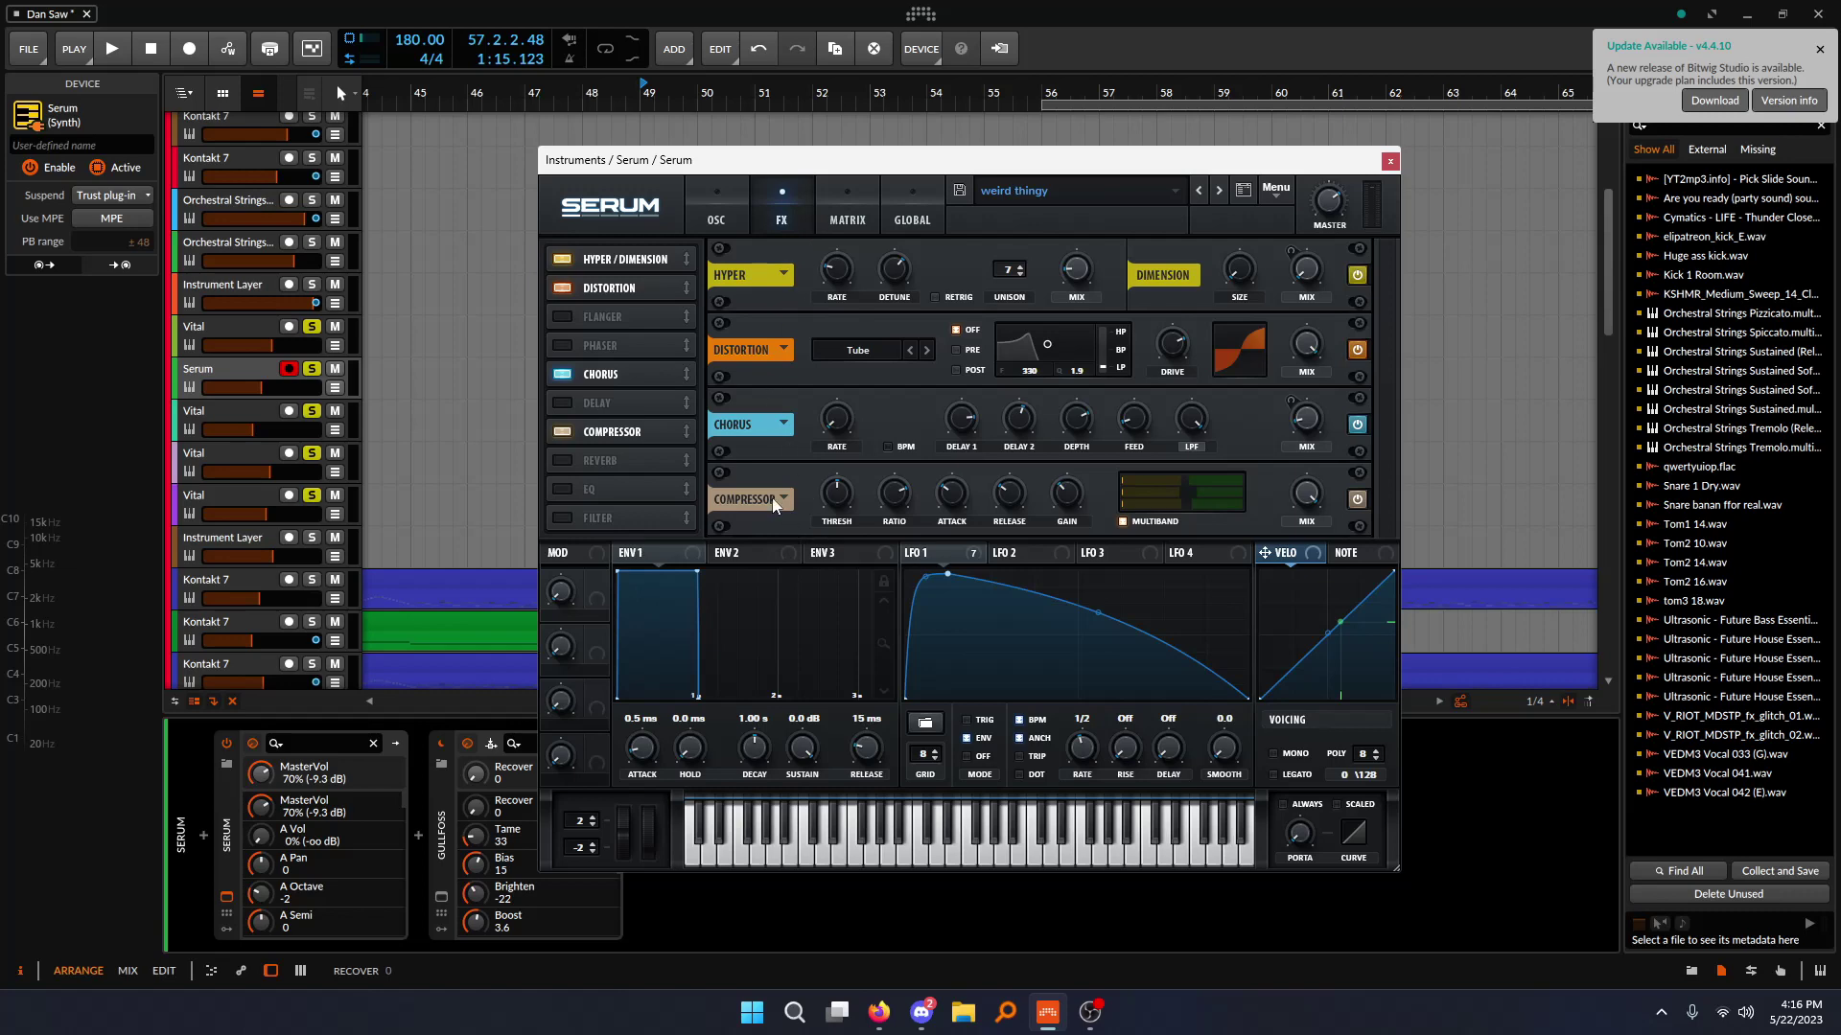
pyautogui.click(726, 215)
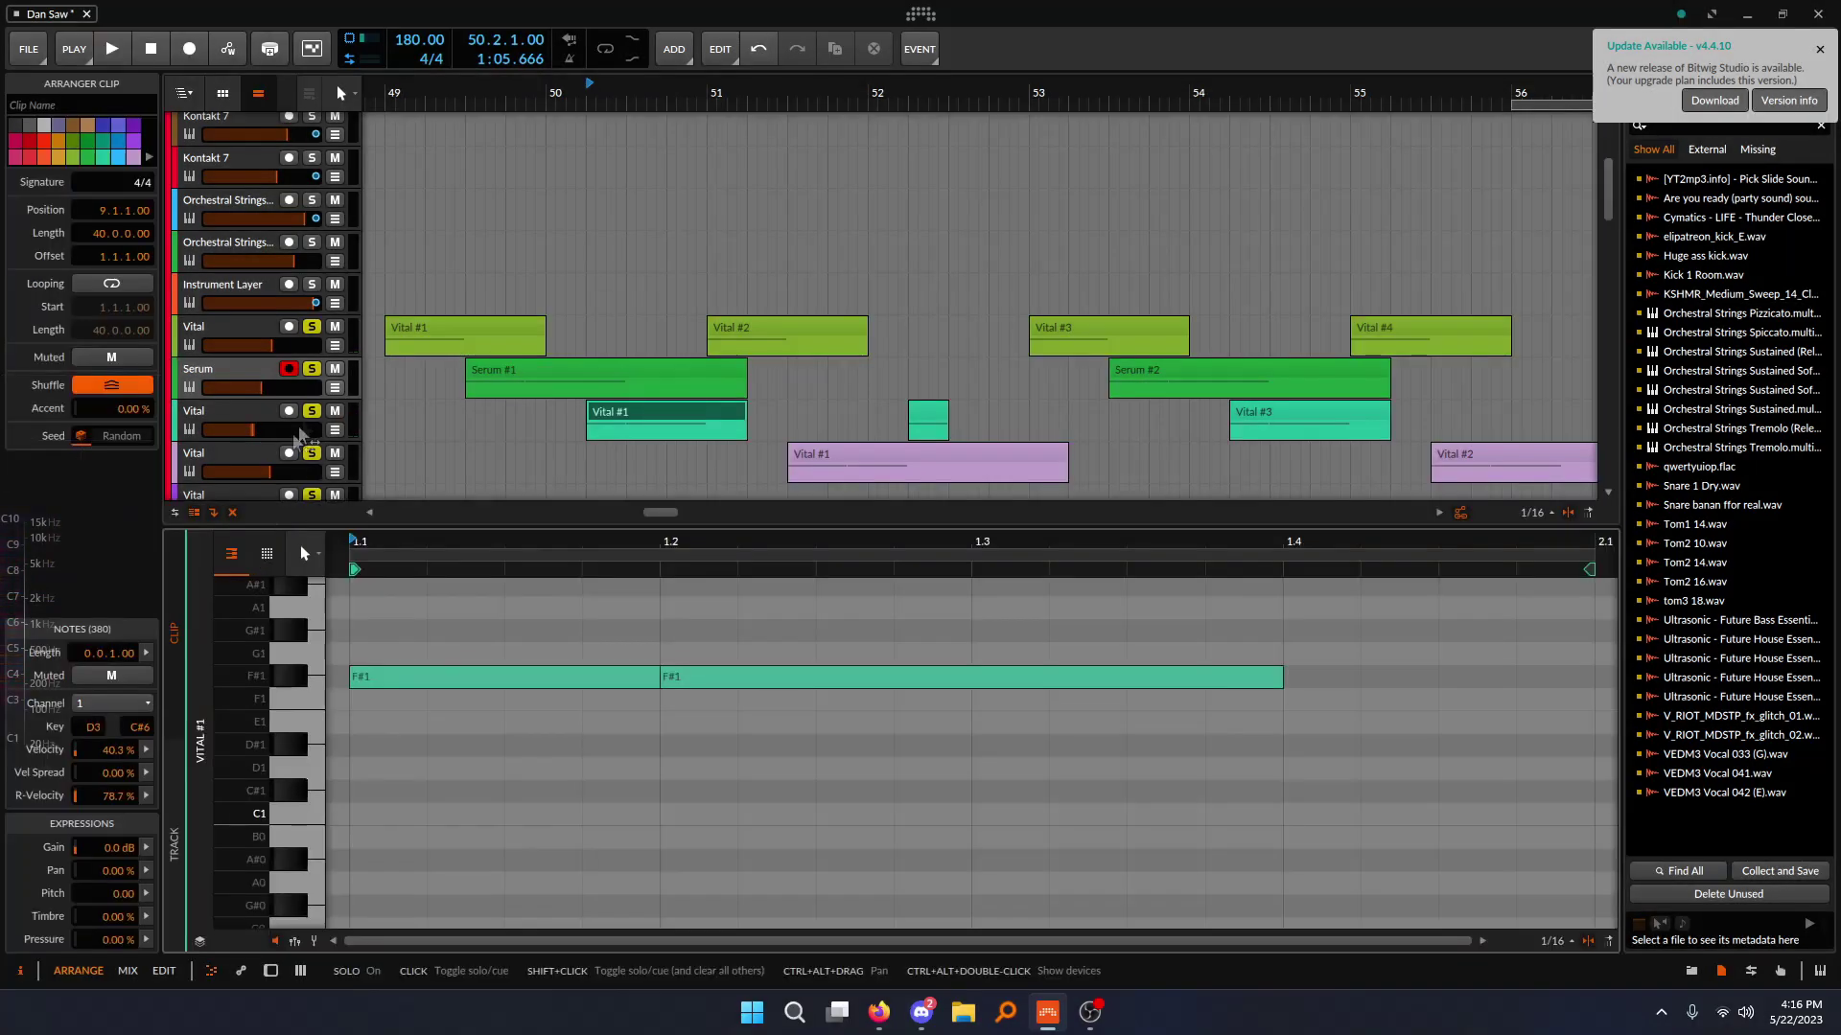
# - Open the plug-in window of the Vital track directly below Serum and view its oscillators, LFO shapes and effects
pyautogui.doubleClick(222, 418)
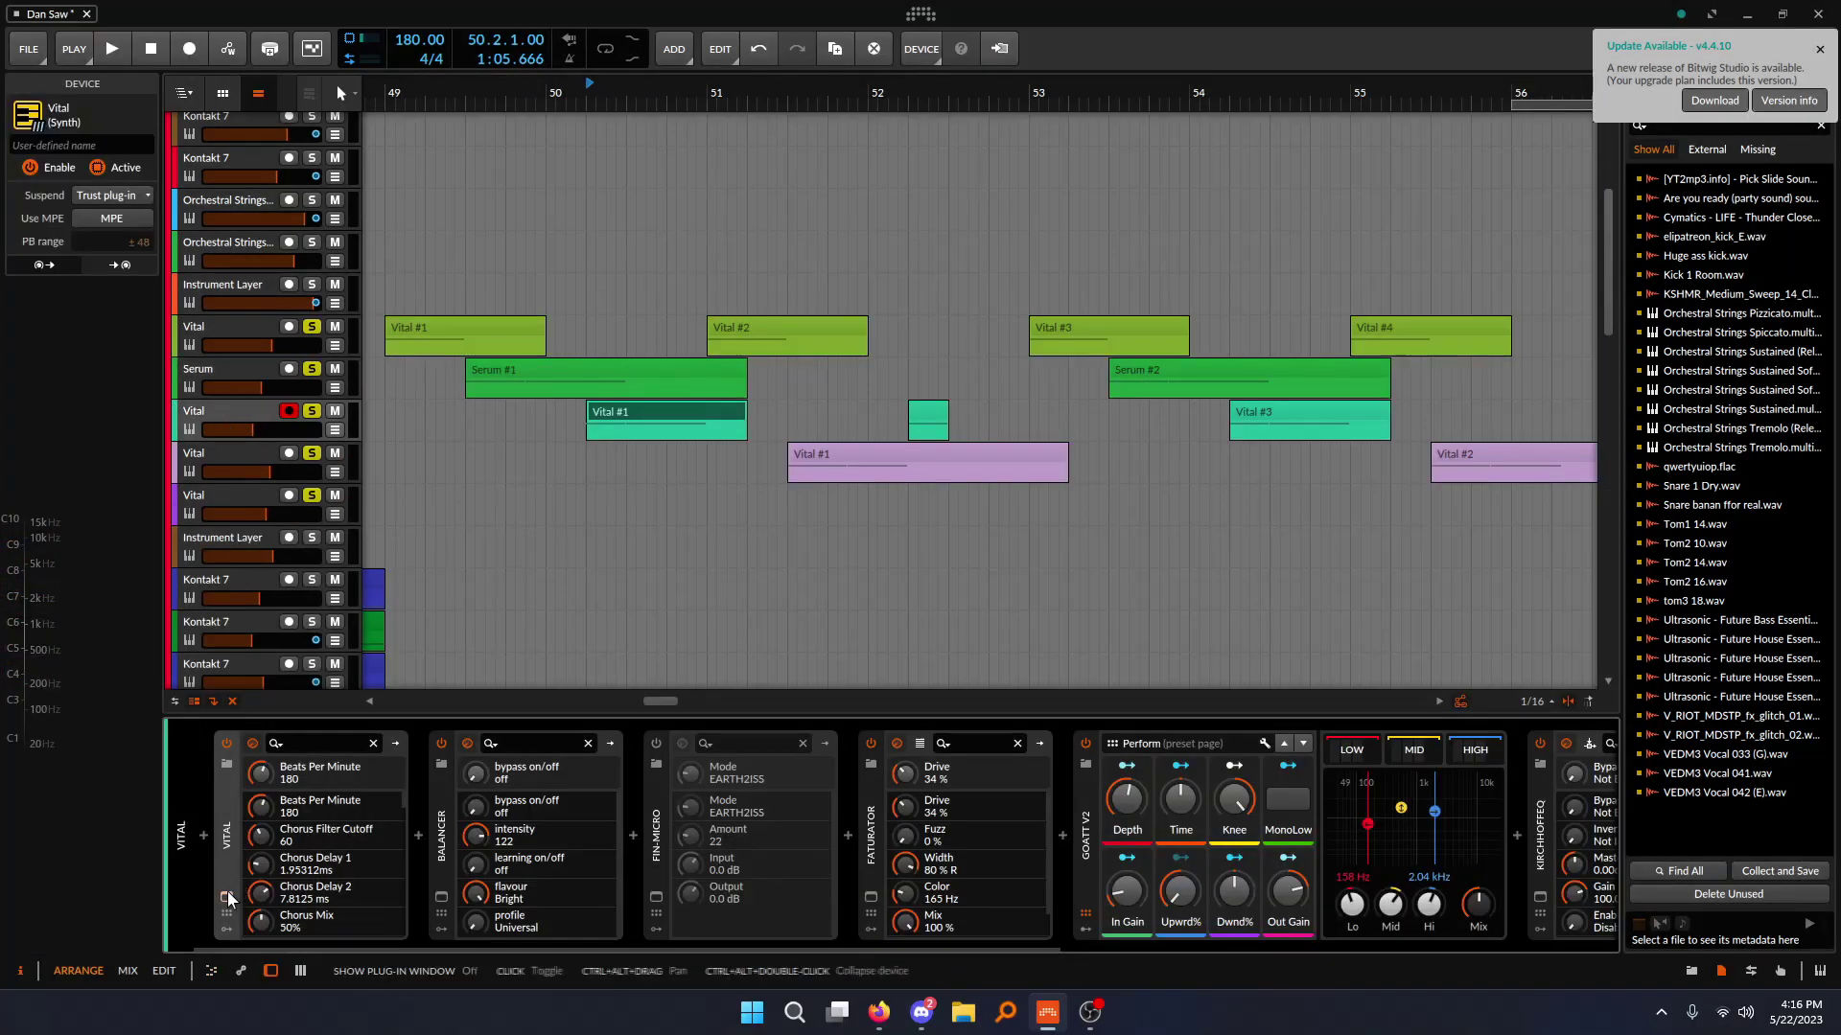
pyautogui.click(227, 896)
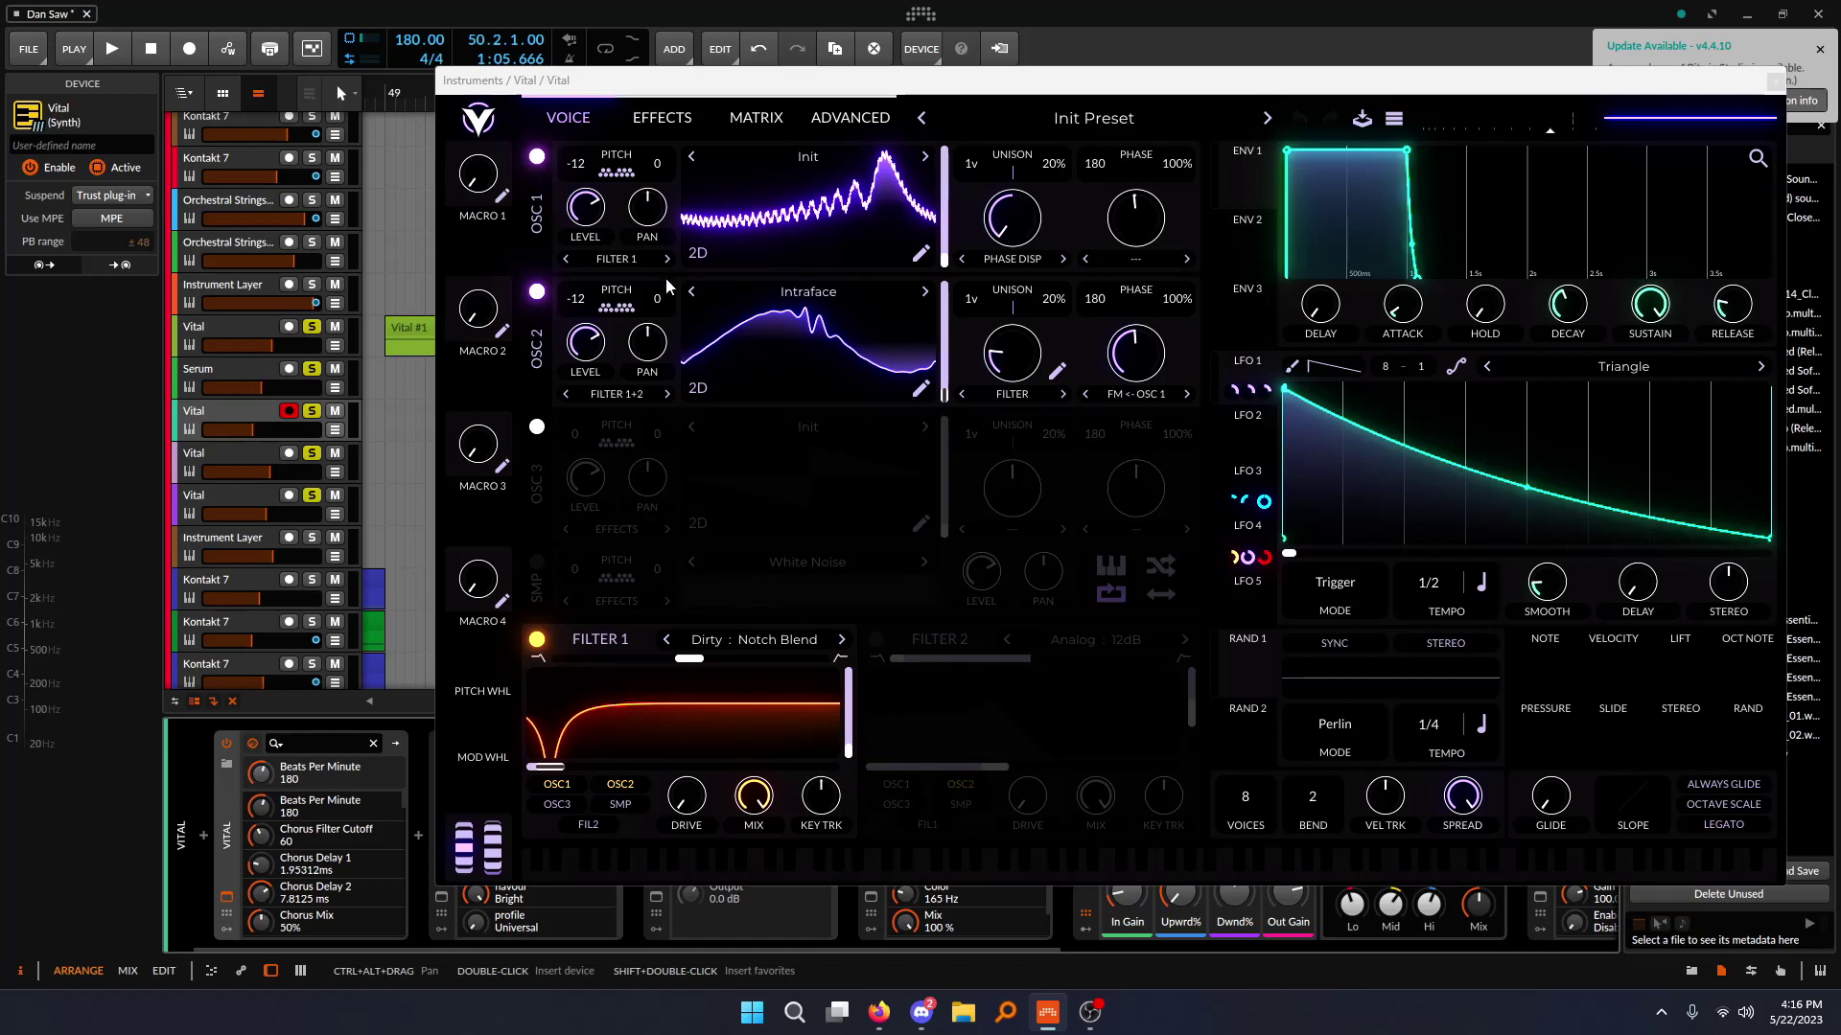
pyautogui.click(1052, 104)
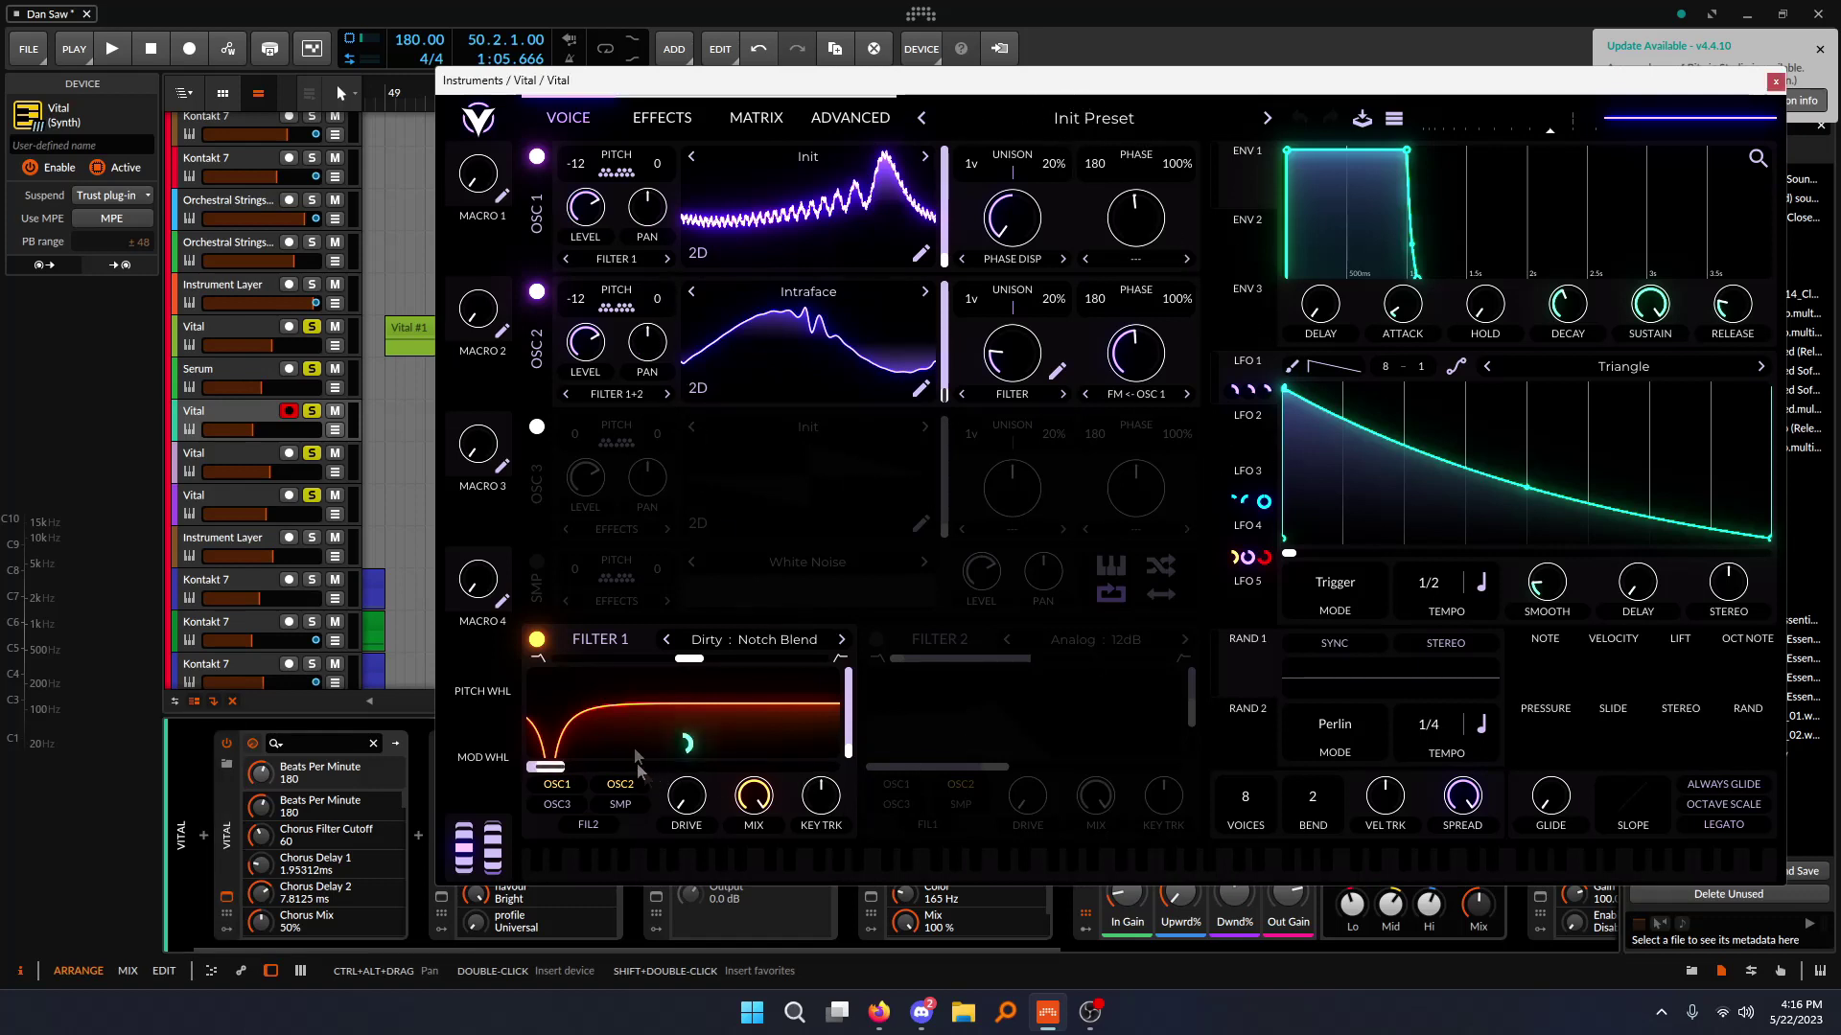
pyautogui.click(1249, 422)
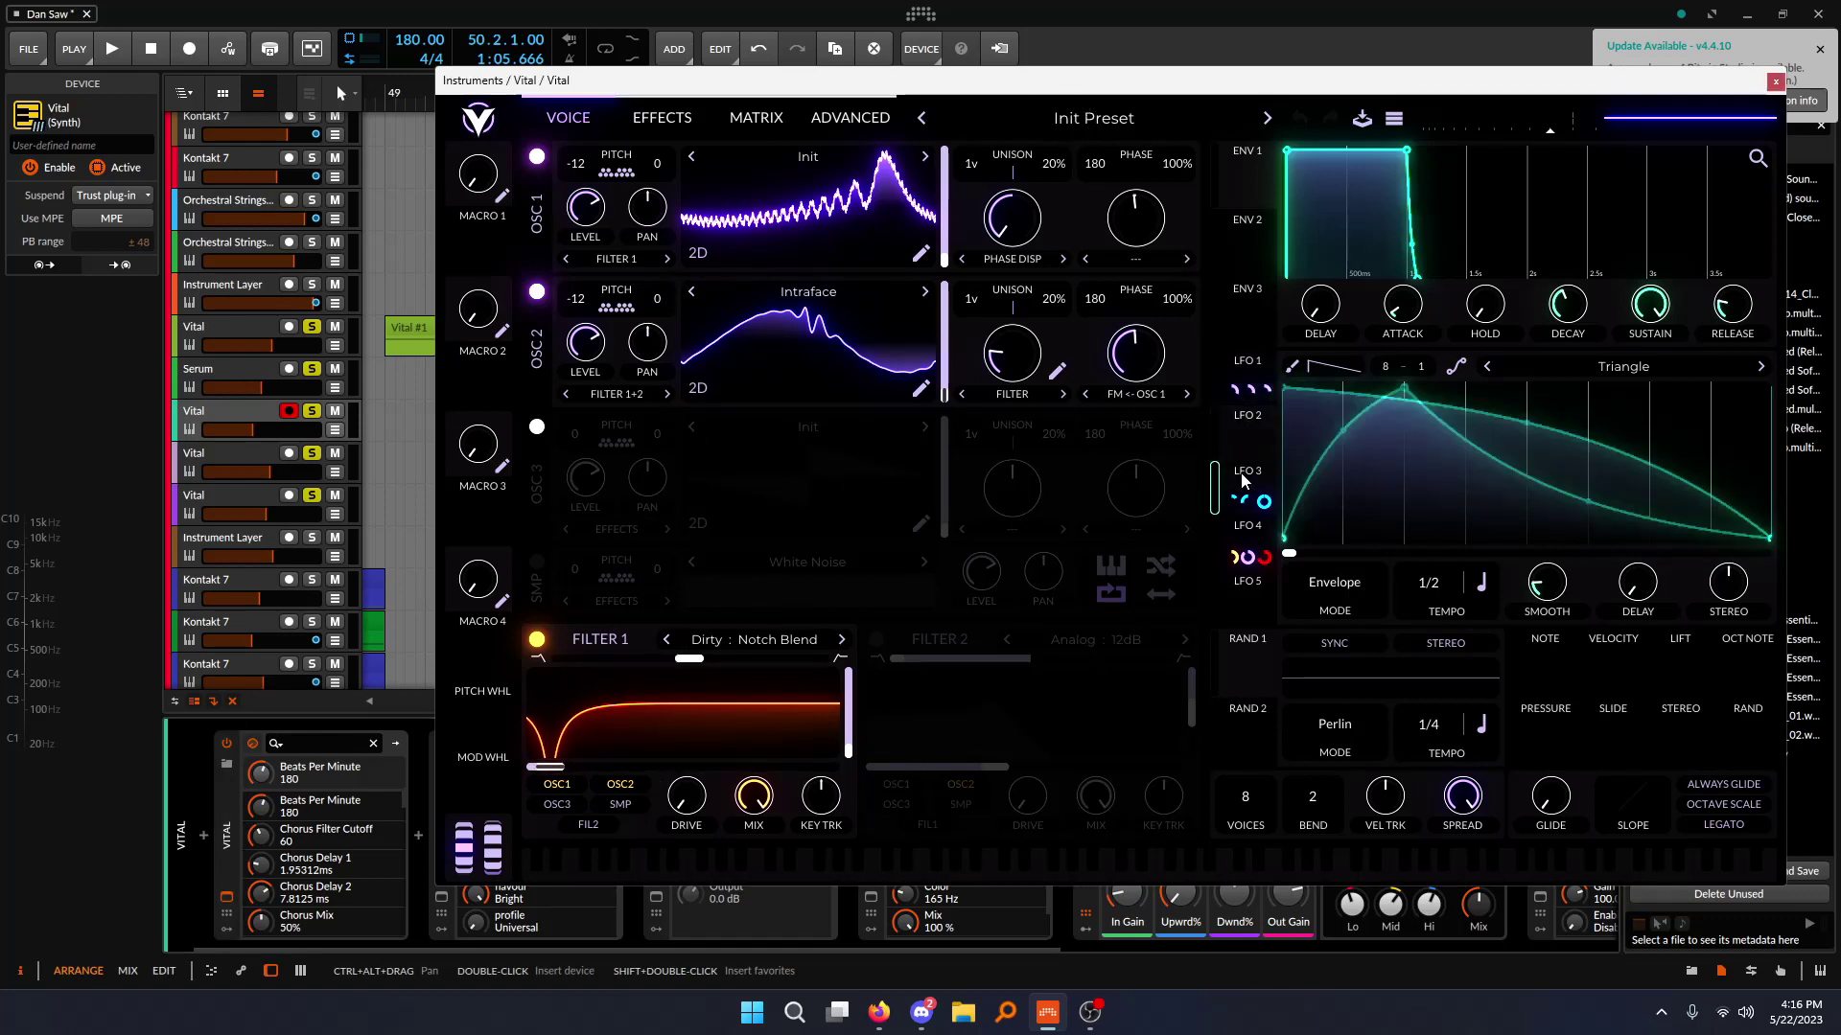
pyautogui.click(1246, 532)
pyautogui.click(662, 118)
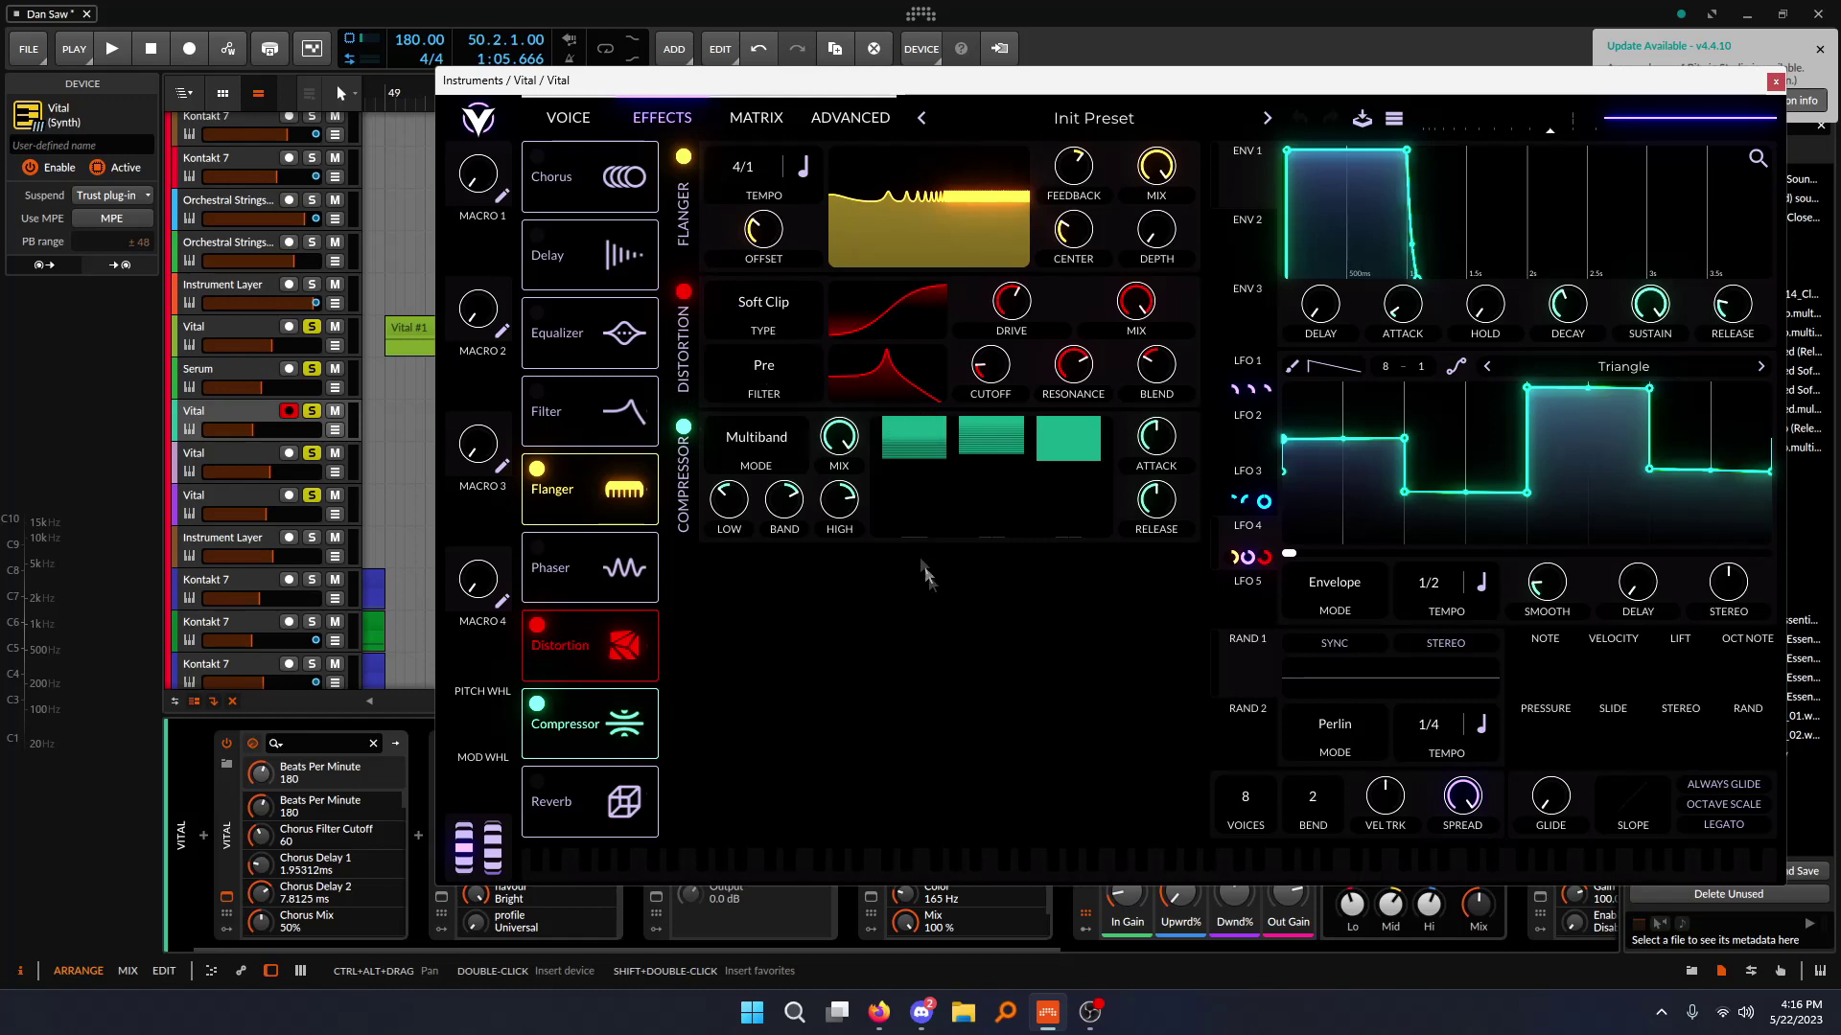
# - Move the Vital window clear of the timeline ruler and play the section from 50.2
pyautogui.moveTo(851, 93); pyautogui.dragTo(837, 331)
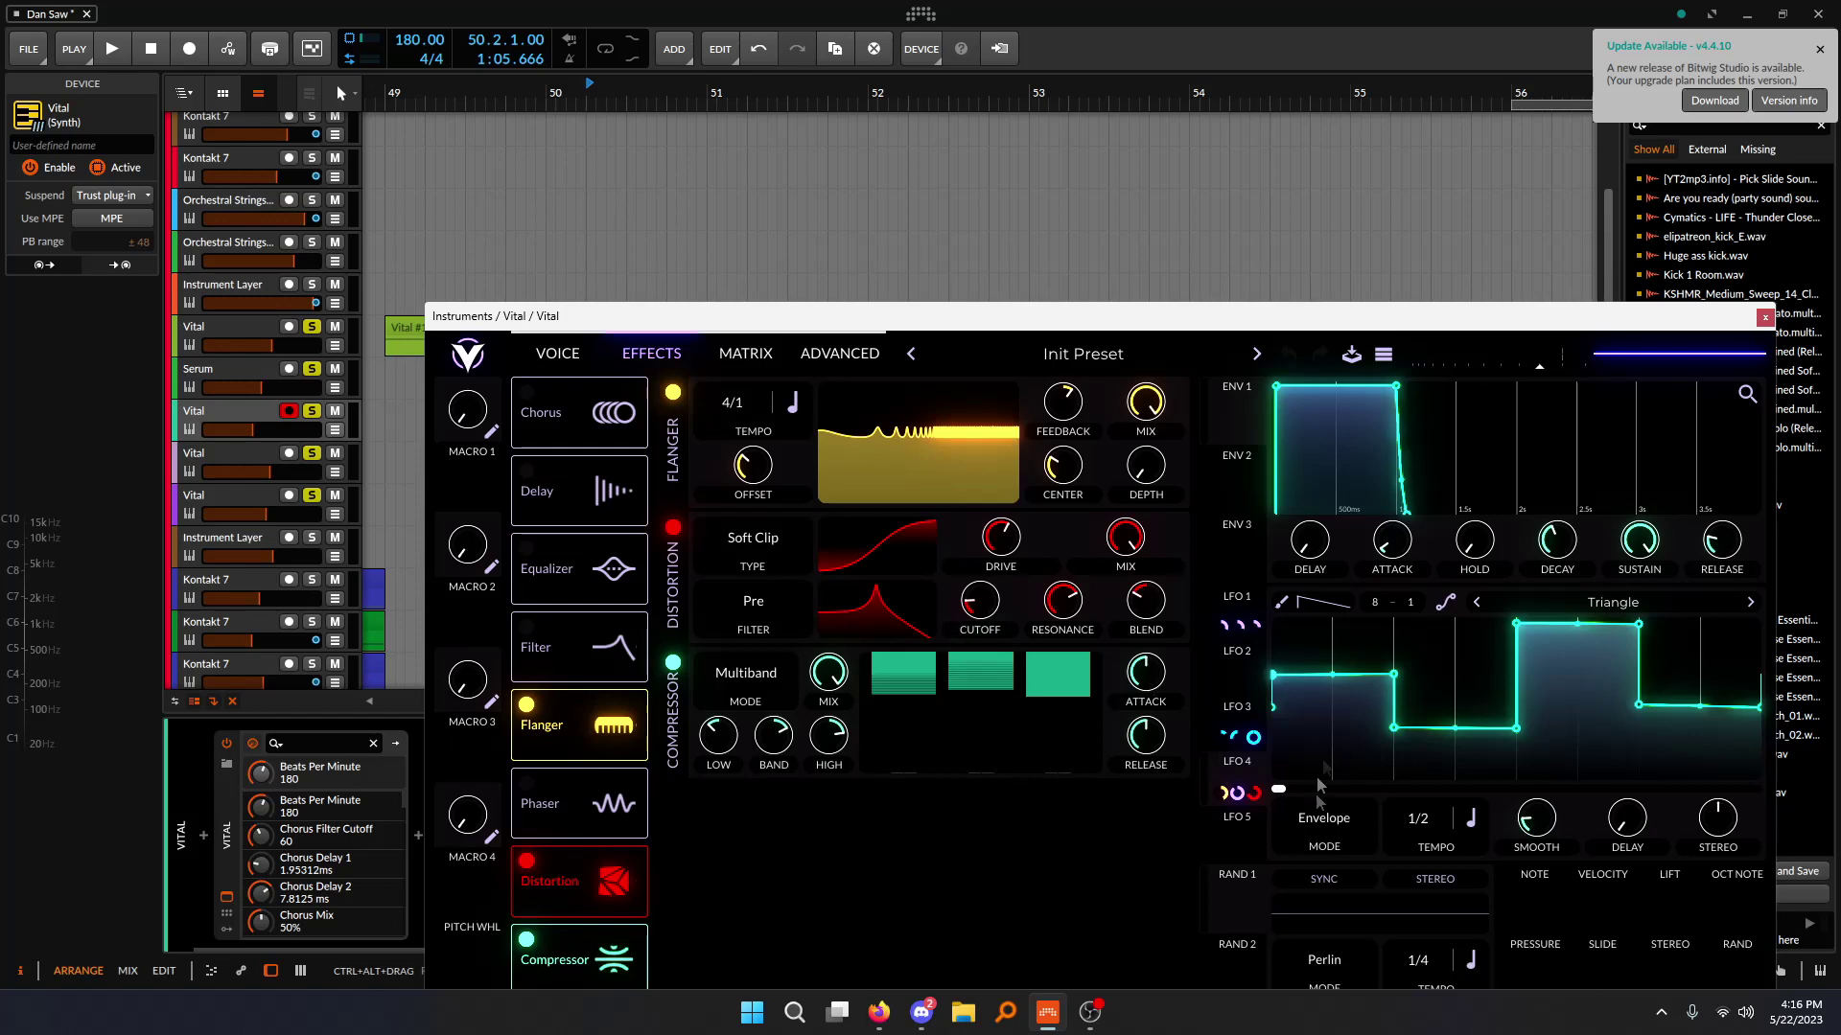
pyautogui.click(587, 97)
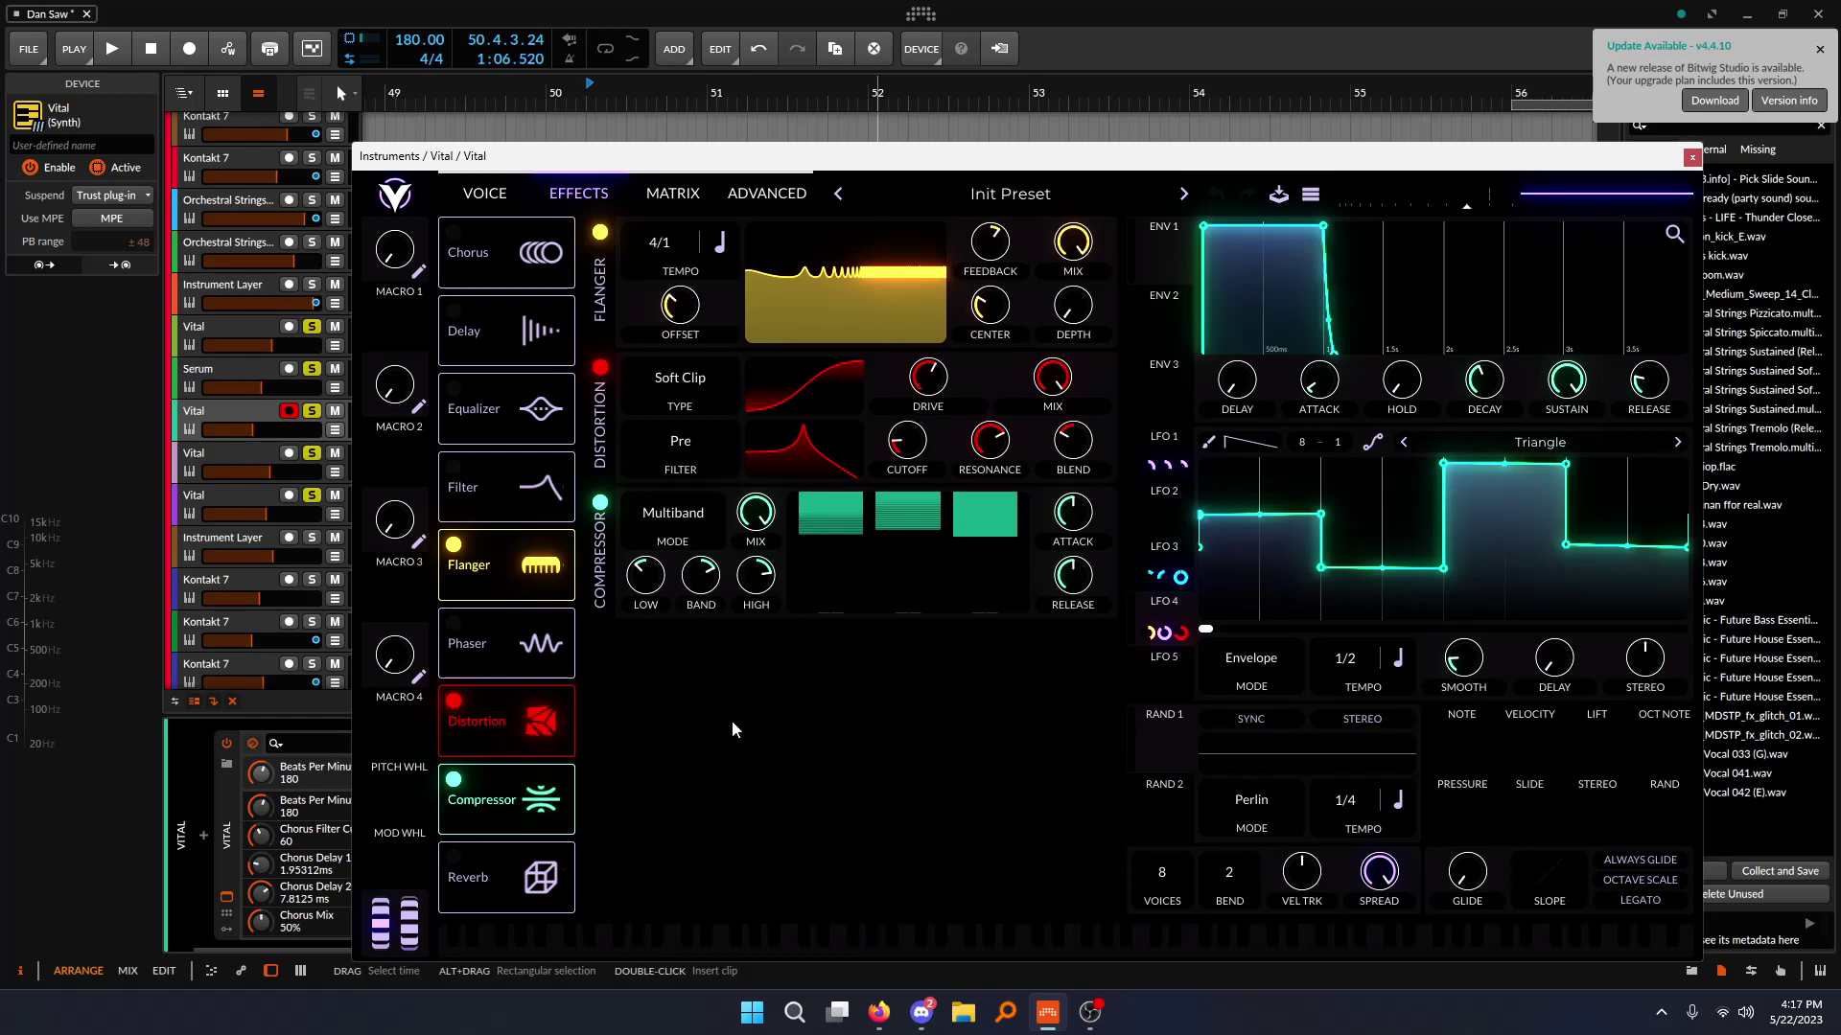
pyautogui.click(226, 898)
# - Open the Vital window on the track with the lavender clips and view the Cametal patch's effects and voice pages
pyautogui.click(226, 898)
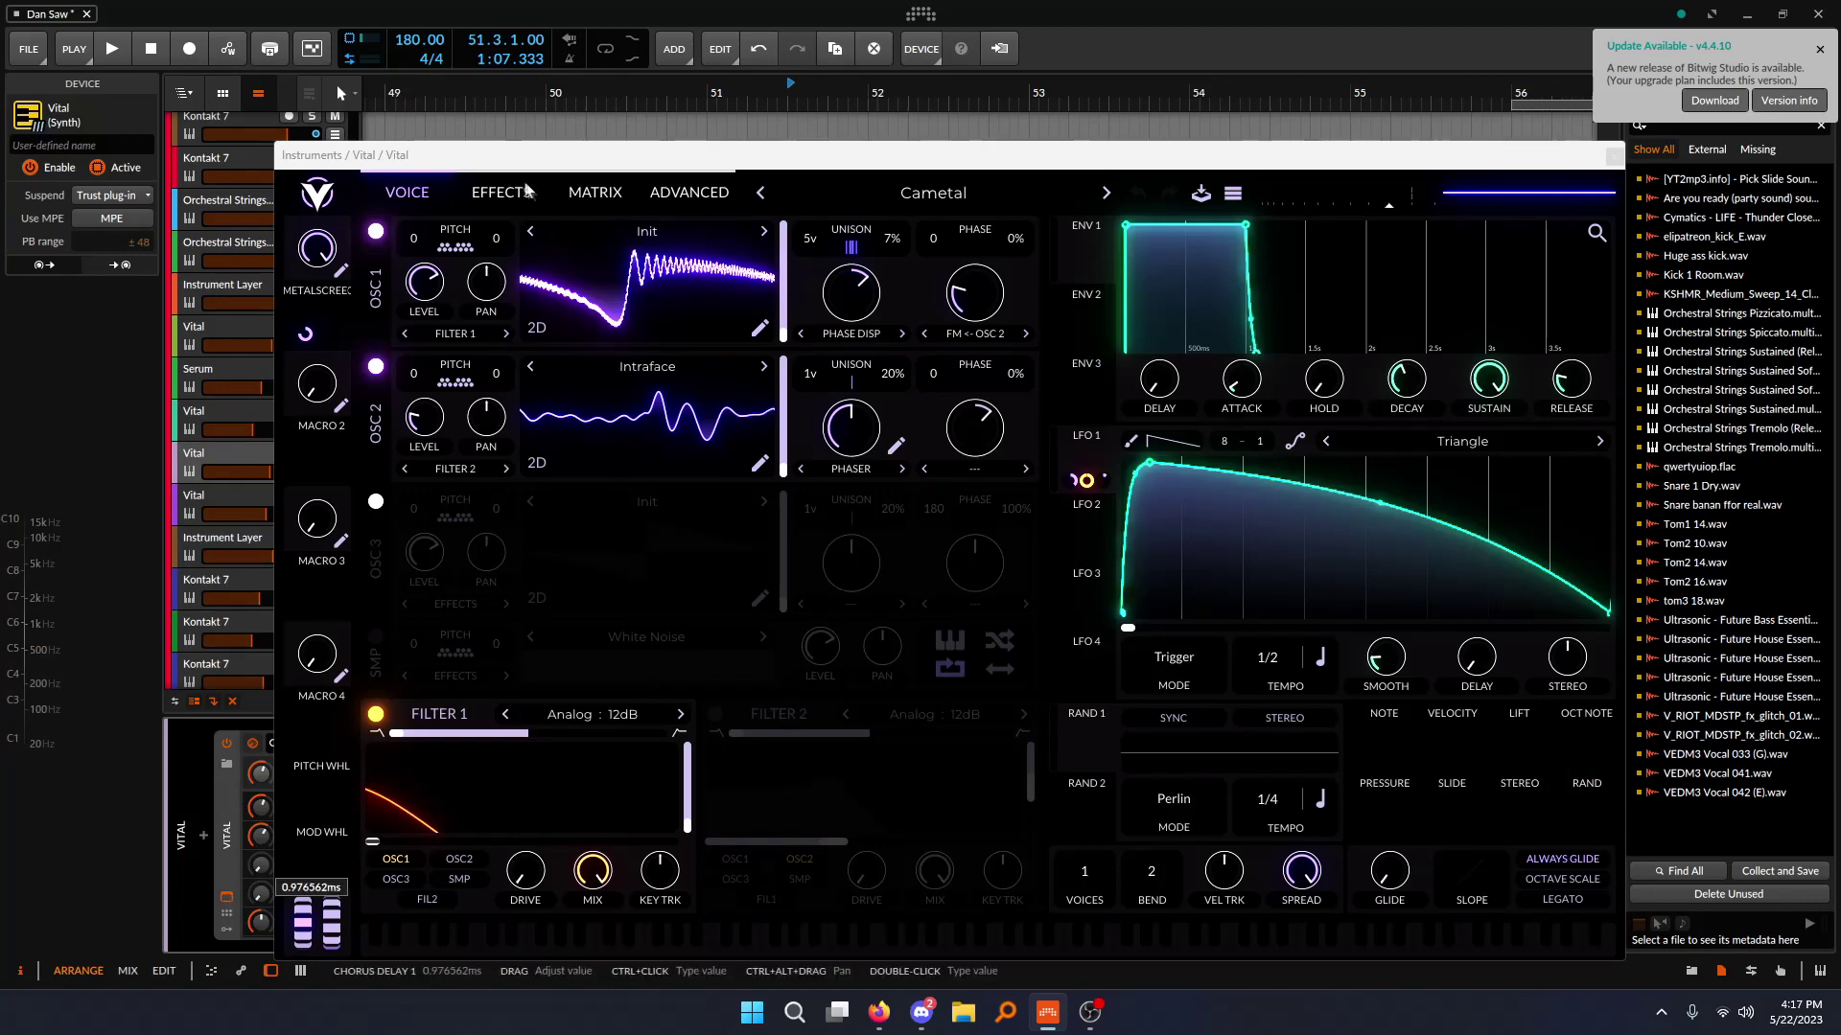
pyautogui.click(465, 196)
pyautogui.click(406, 197)
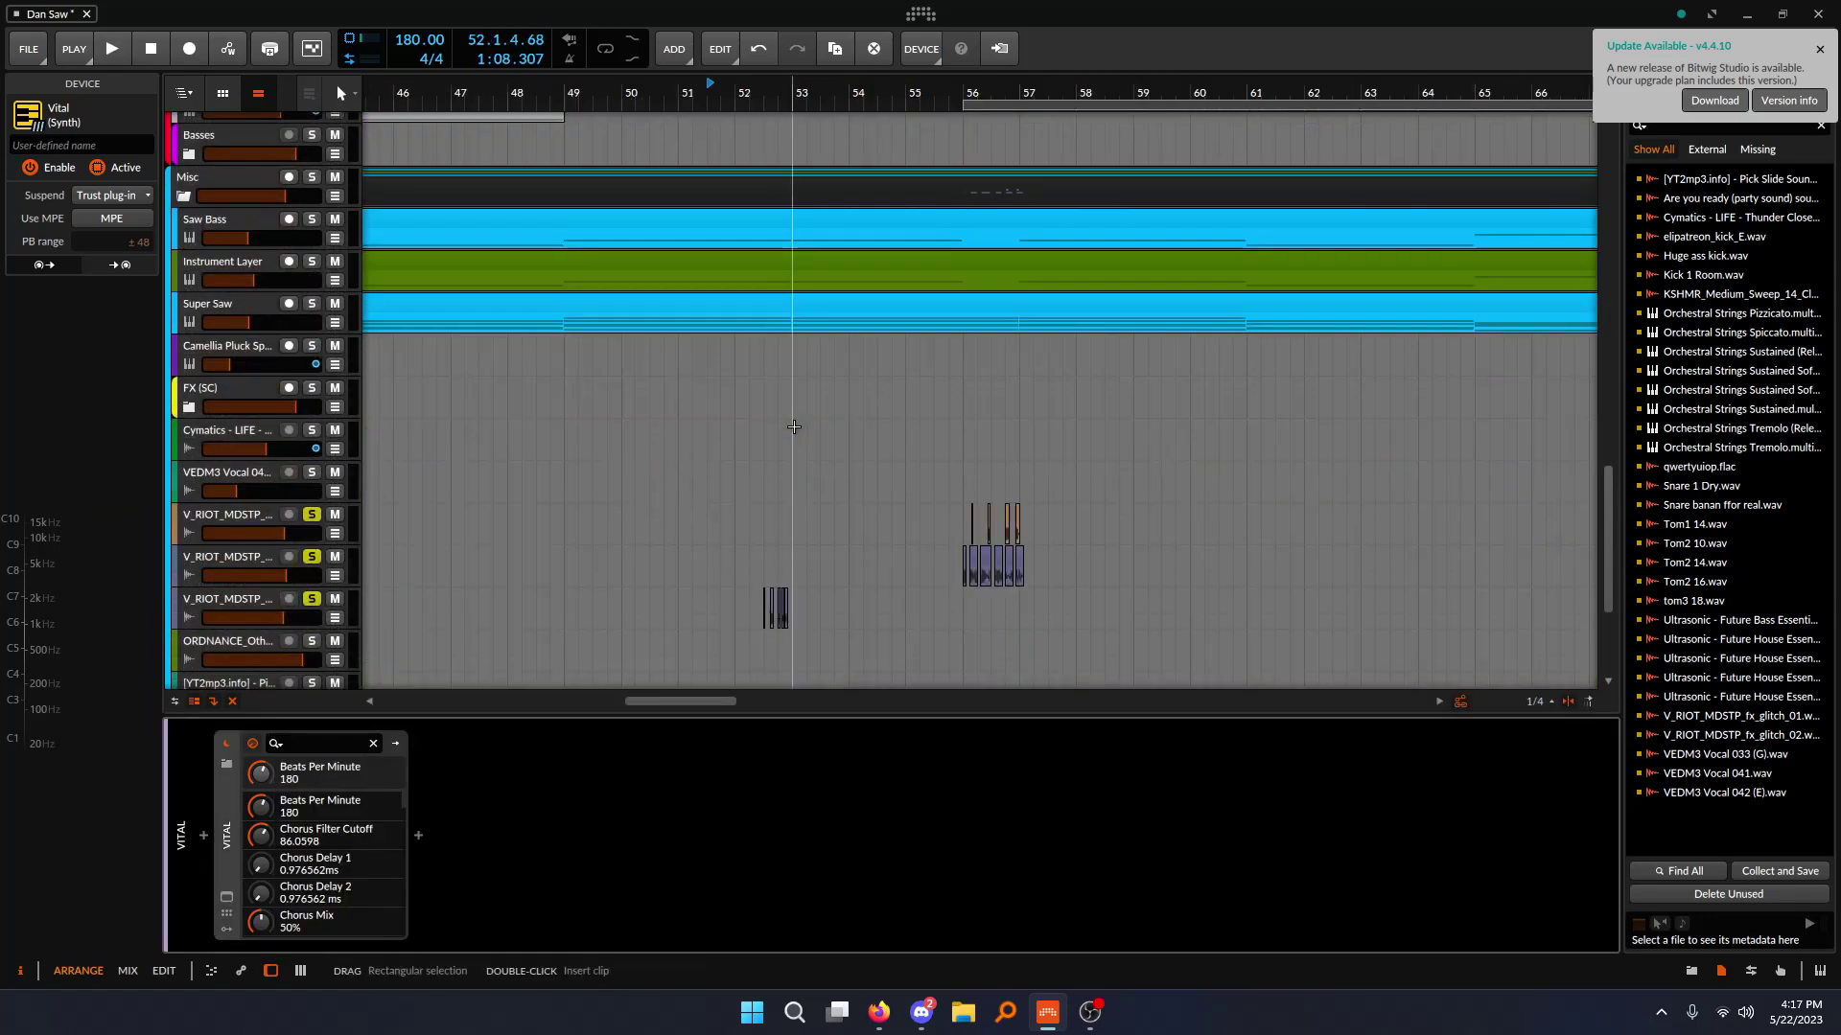
# - Play the V_RIOT glitch clips from bar 56, stop, and examine the glitch clips around 52.3
pyautogui.scroll(-3, 794, 426)
pyautogui.scroll(4, 775, 462)
pyautogui.scroll(3, 671, 480)
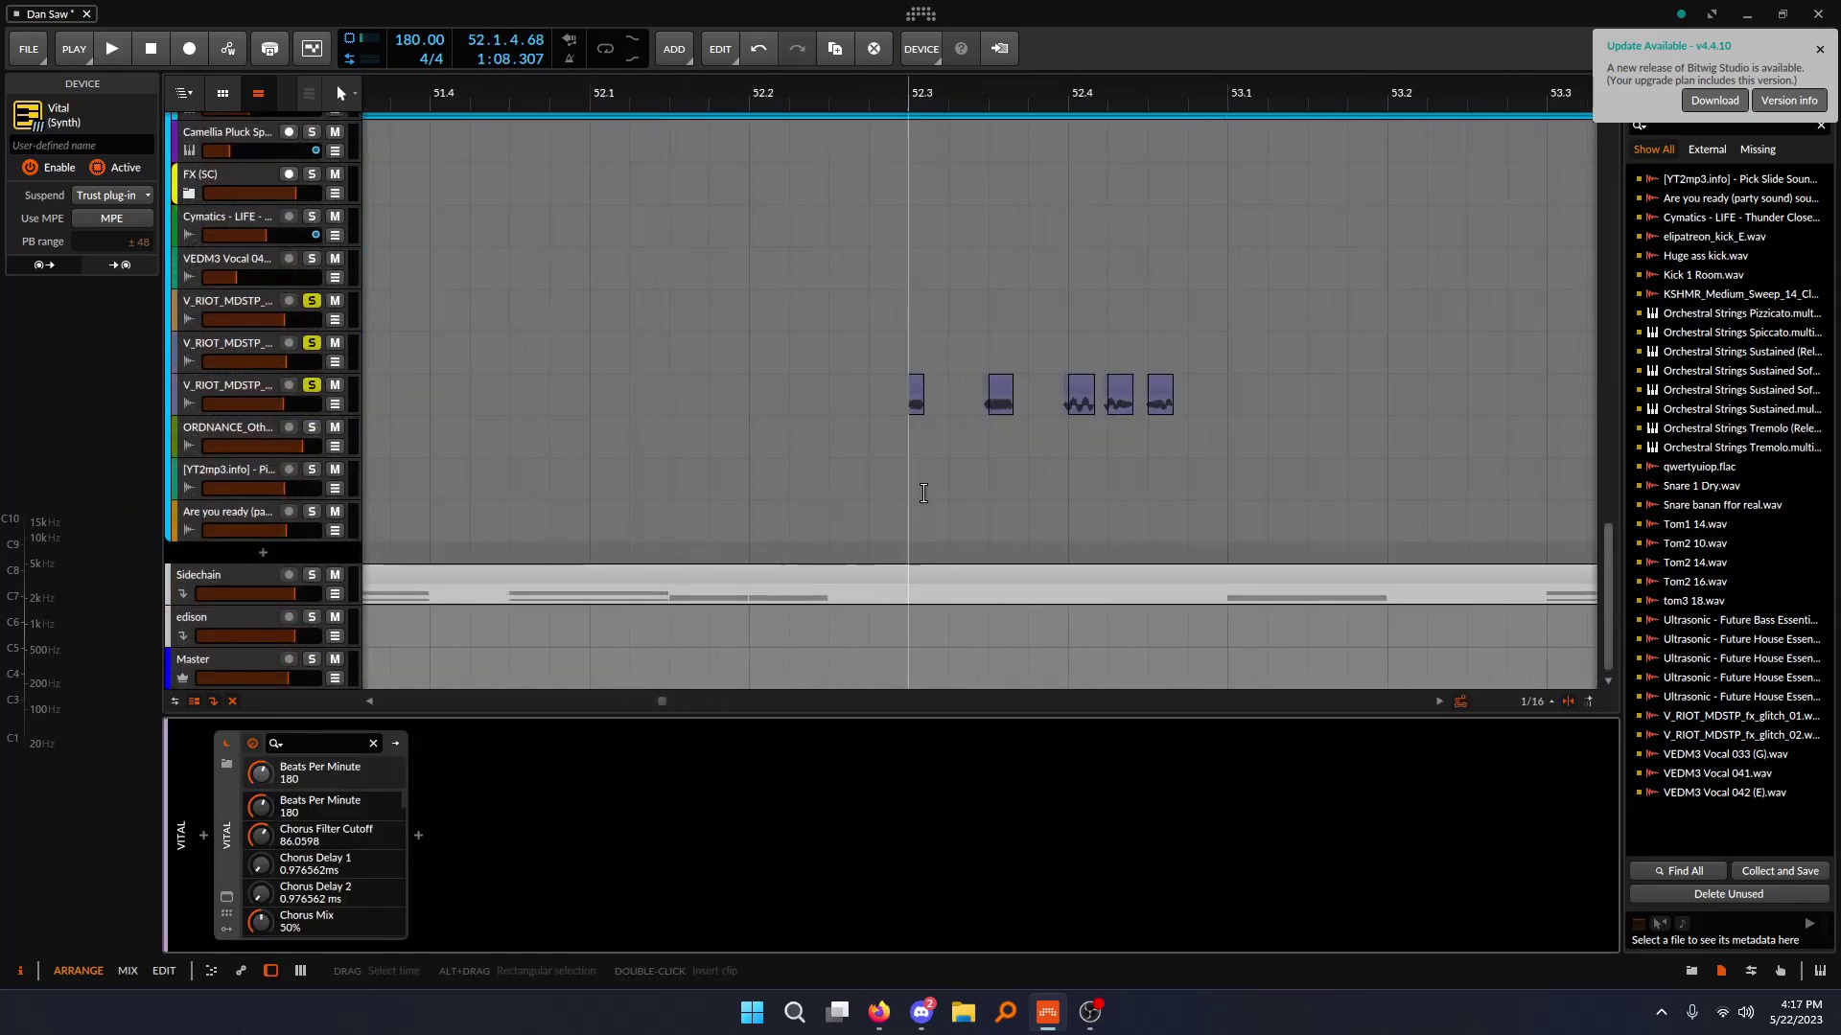
pyautogui.moveTo(924, 494); pyautogui.dragTo(837, 383)
pyautogui.click(822, 99)
pyautogui.press('space')
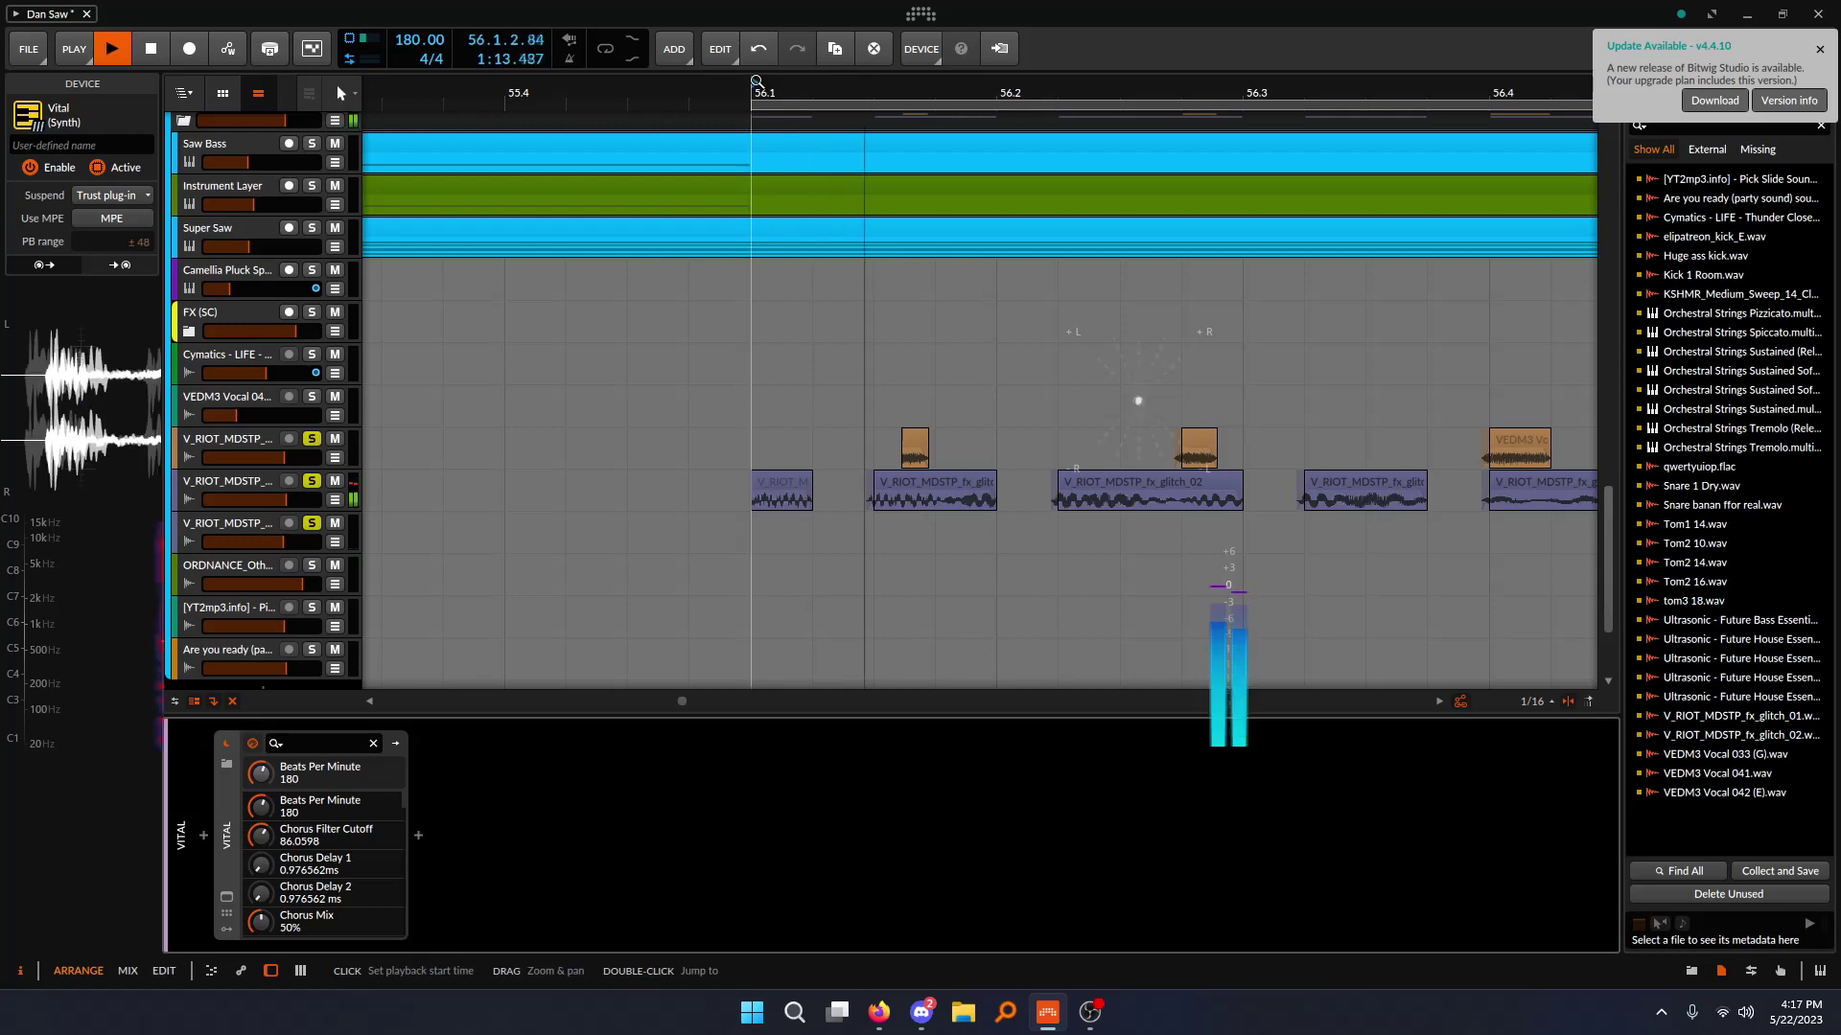
pyautogui.scroll(-5, 1138, 400)
pyautogui.press('space')
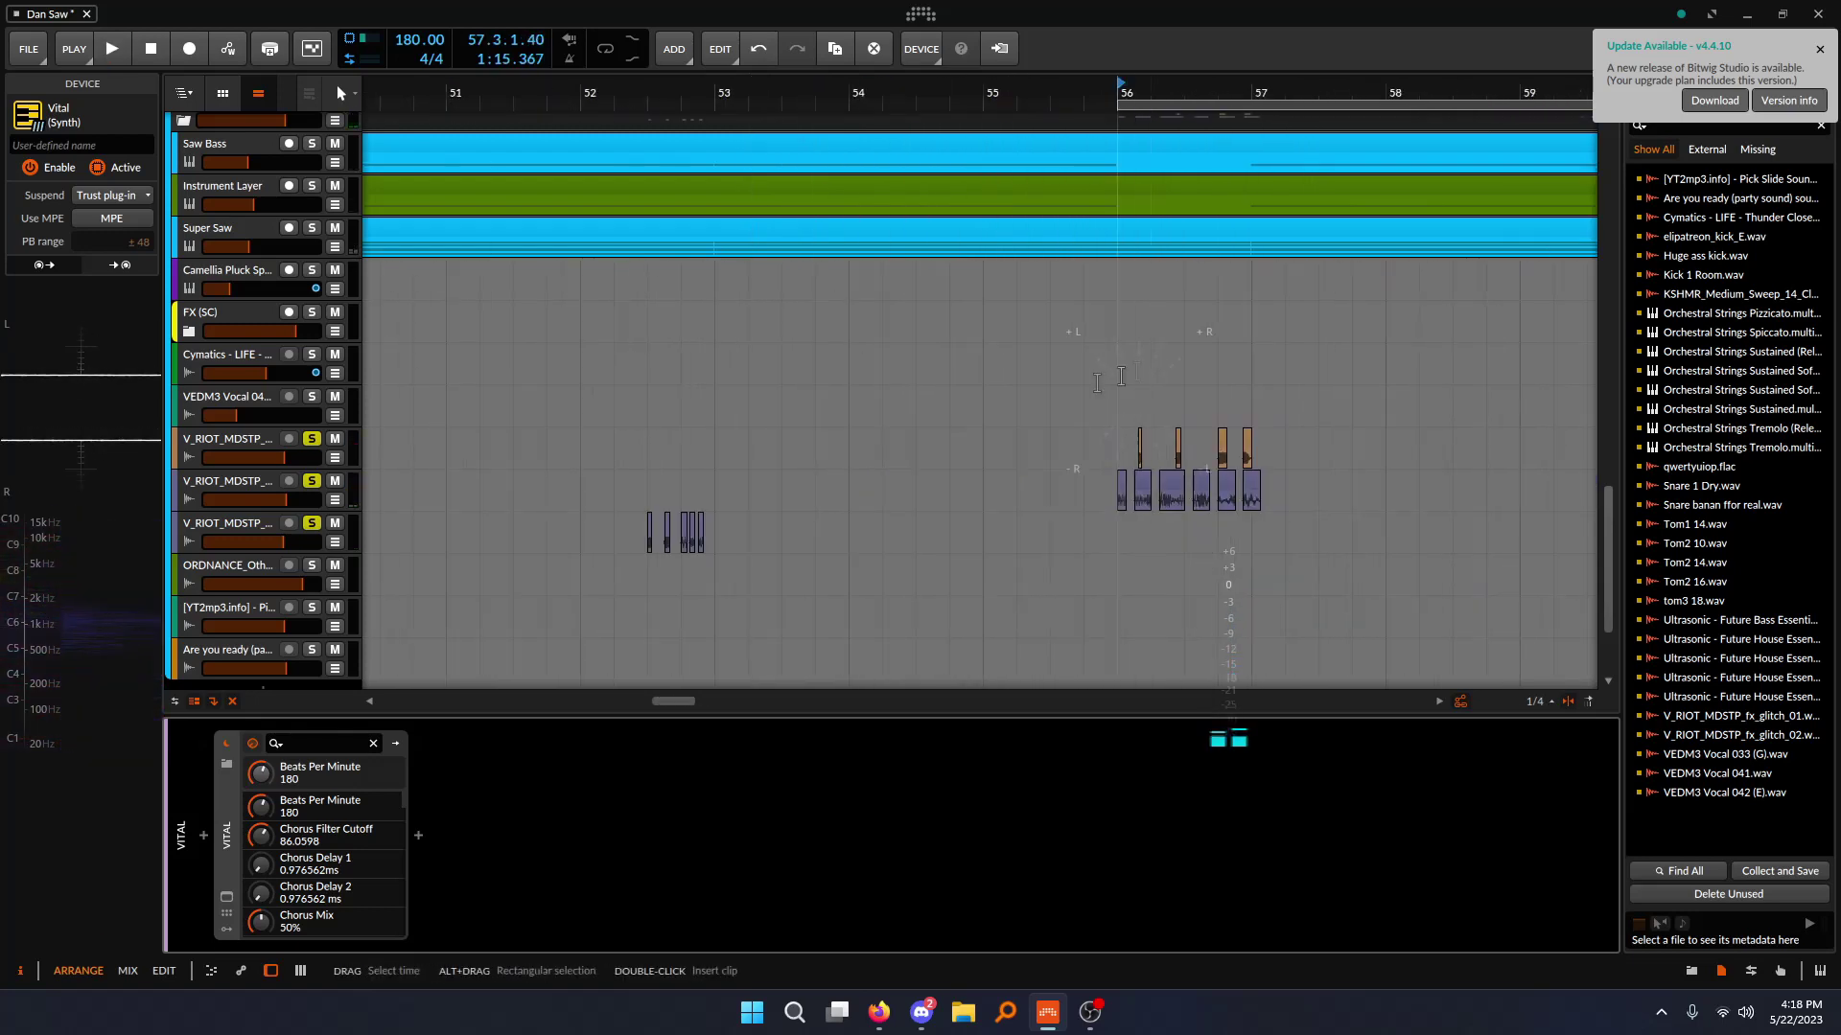
pyautogui.scroll(5, 651, 436)
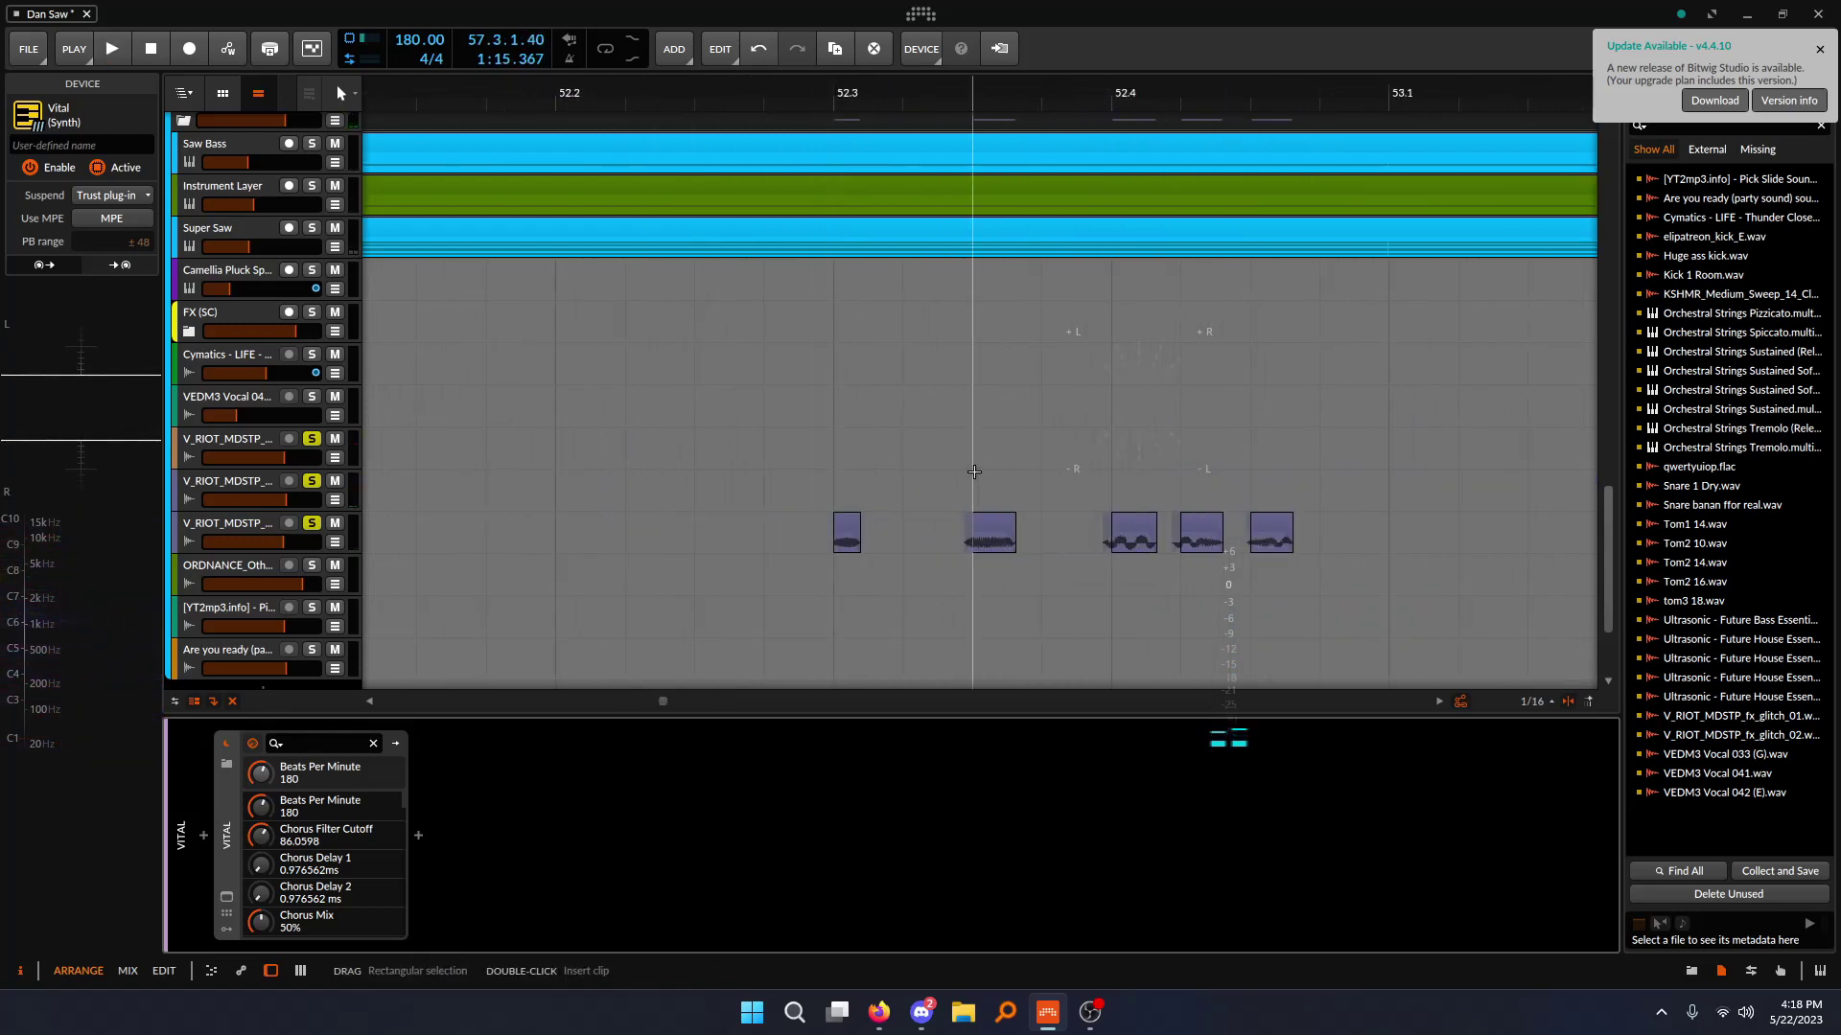
pyautogui.scroll(-5, 624, 436)
# - Solo the qwertyuiop track along with Snare and Kick and play the drums from bar 13
pyautogui.moveTo(1220, 394); pyautogui.dragTo(763, 396)
pyautogui.scroll(2, 906, 391)
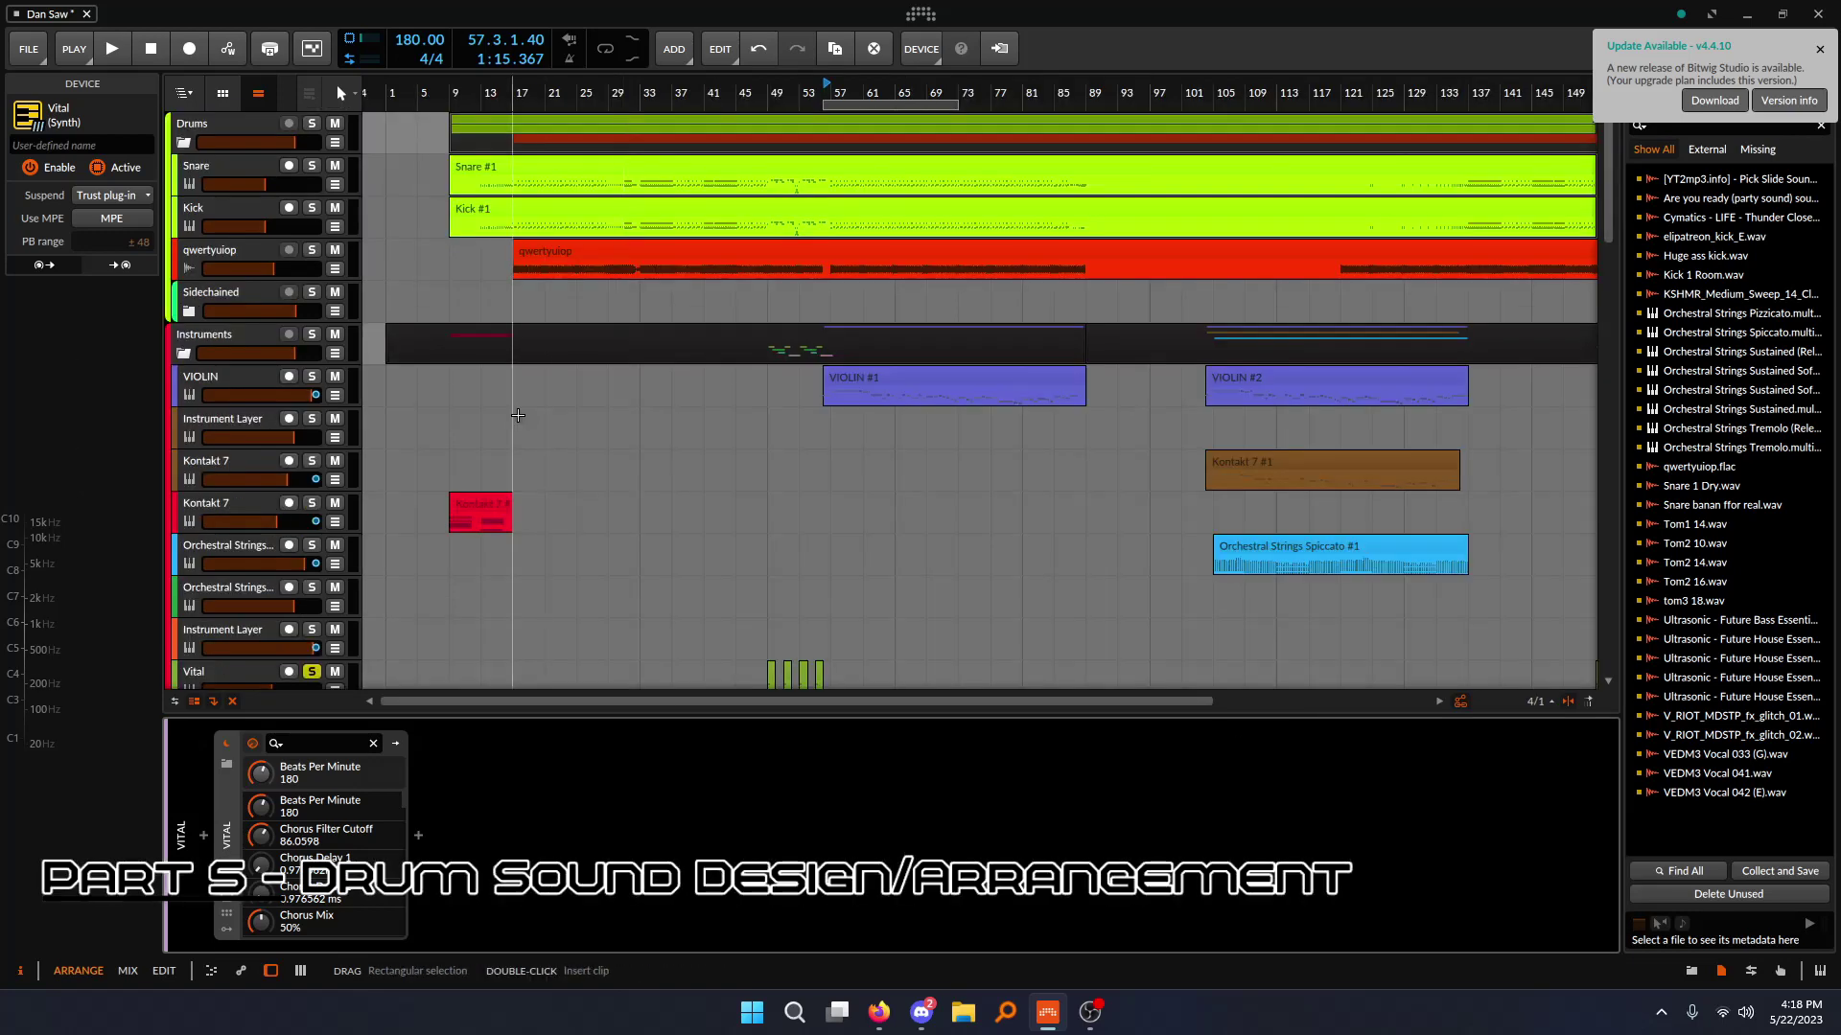
pyautogui.scroll(5, 478, 400)
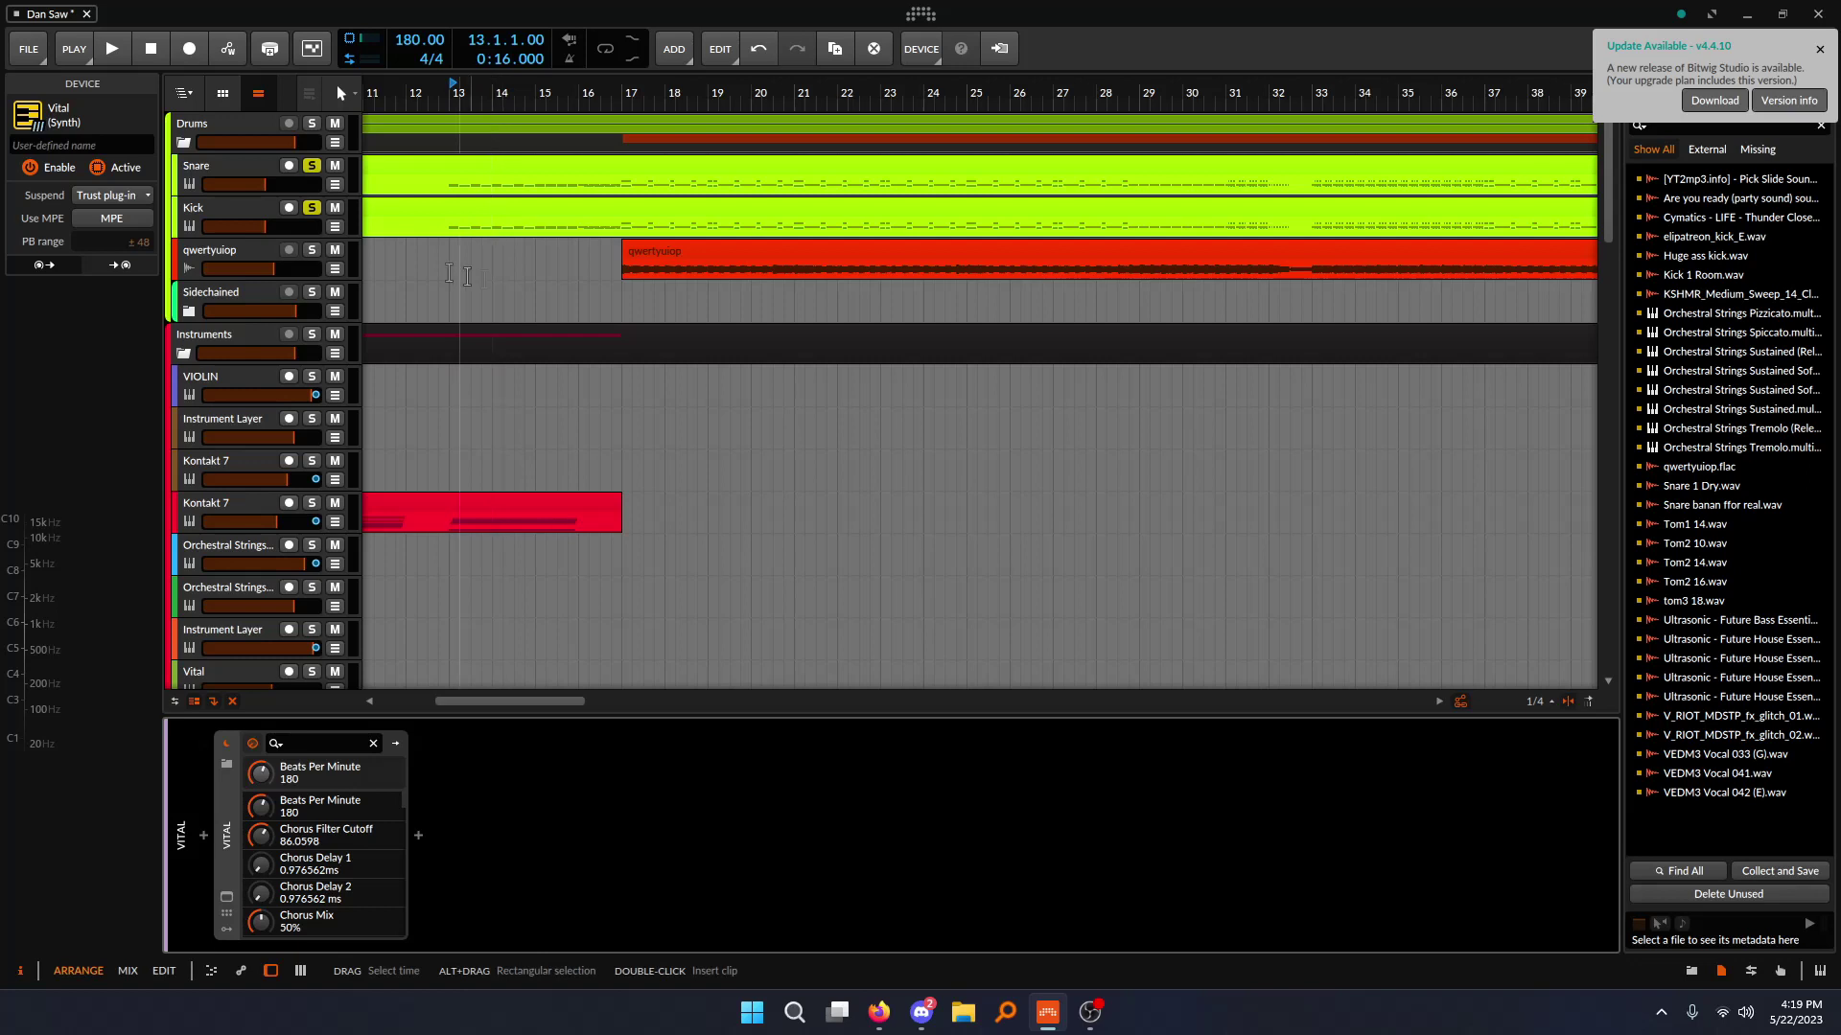
pyautogui.click(313, 248)
pyautogui.press('space')
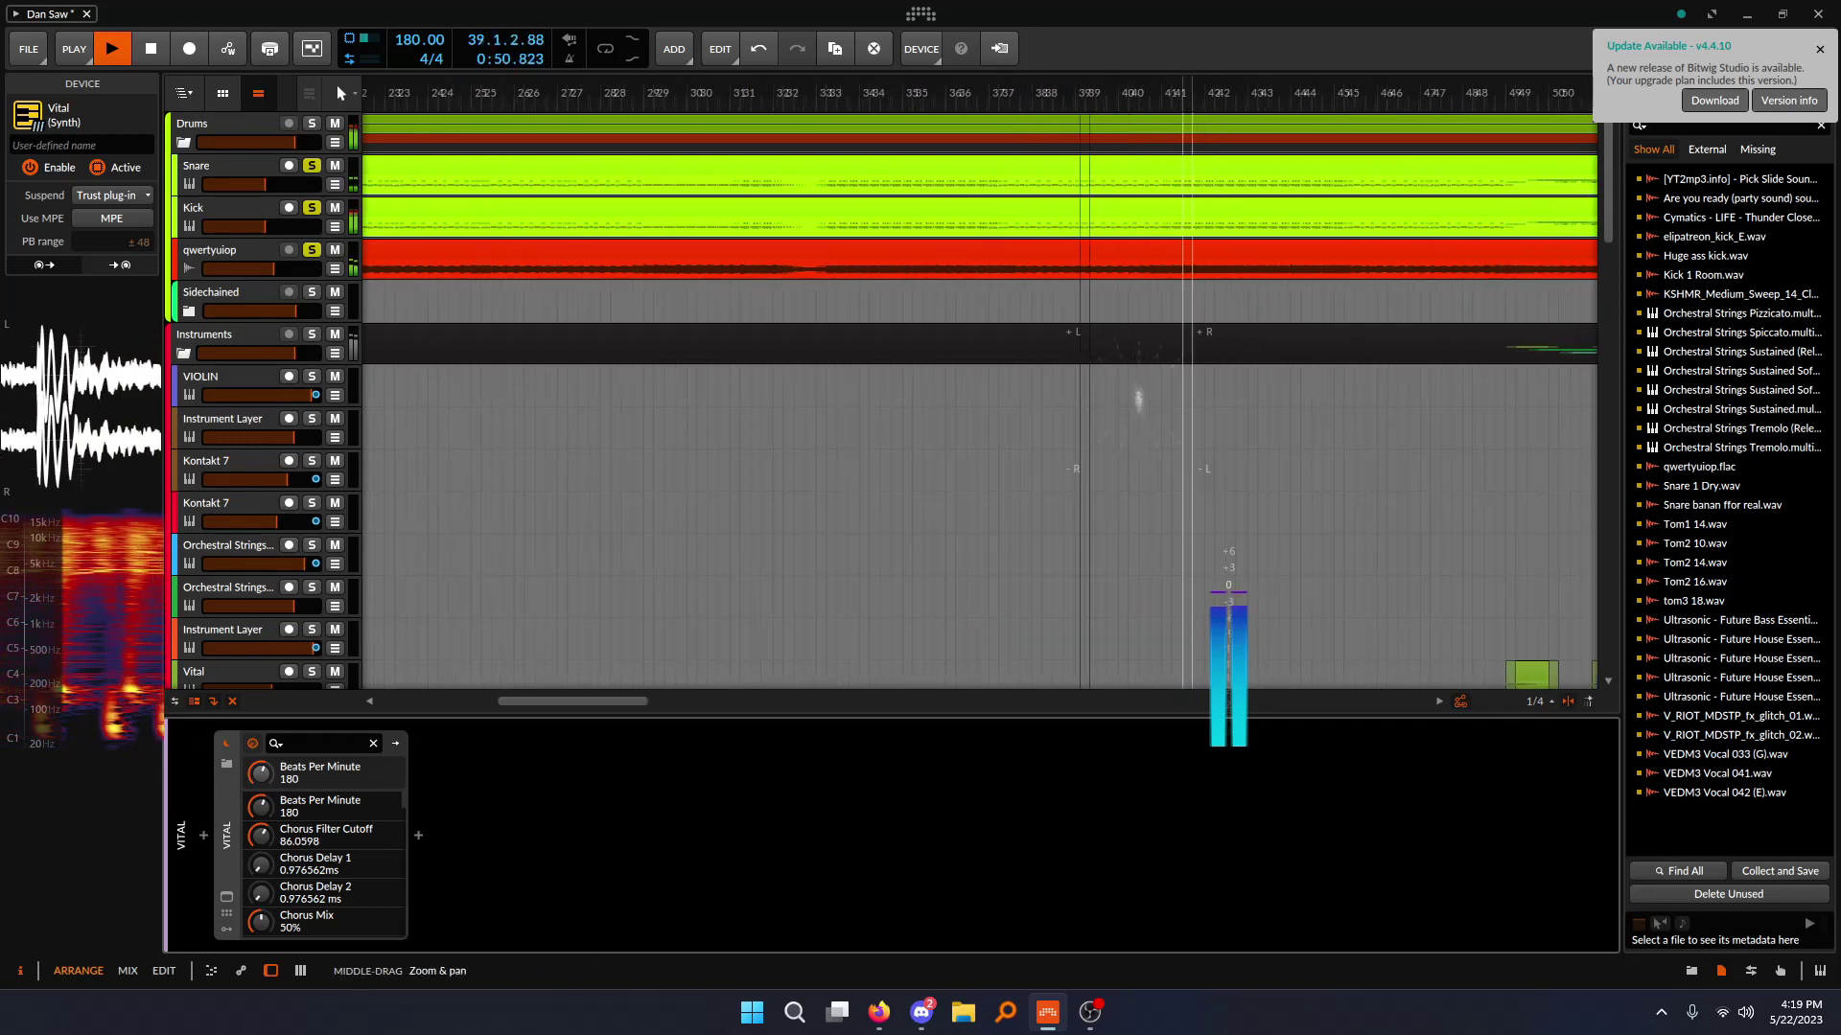
pyautogui.press('space')
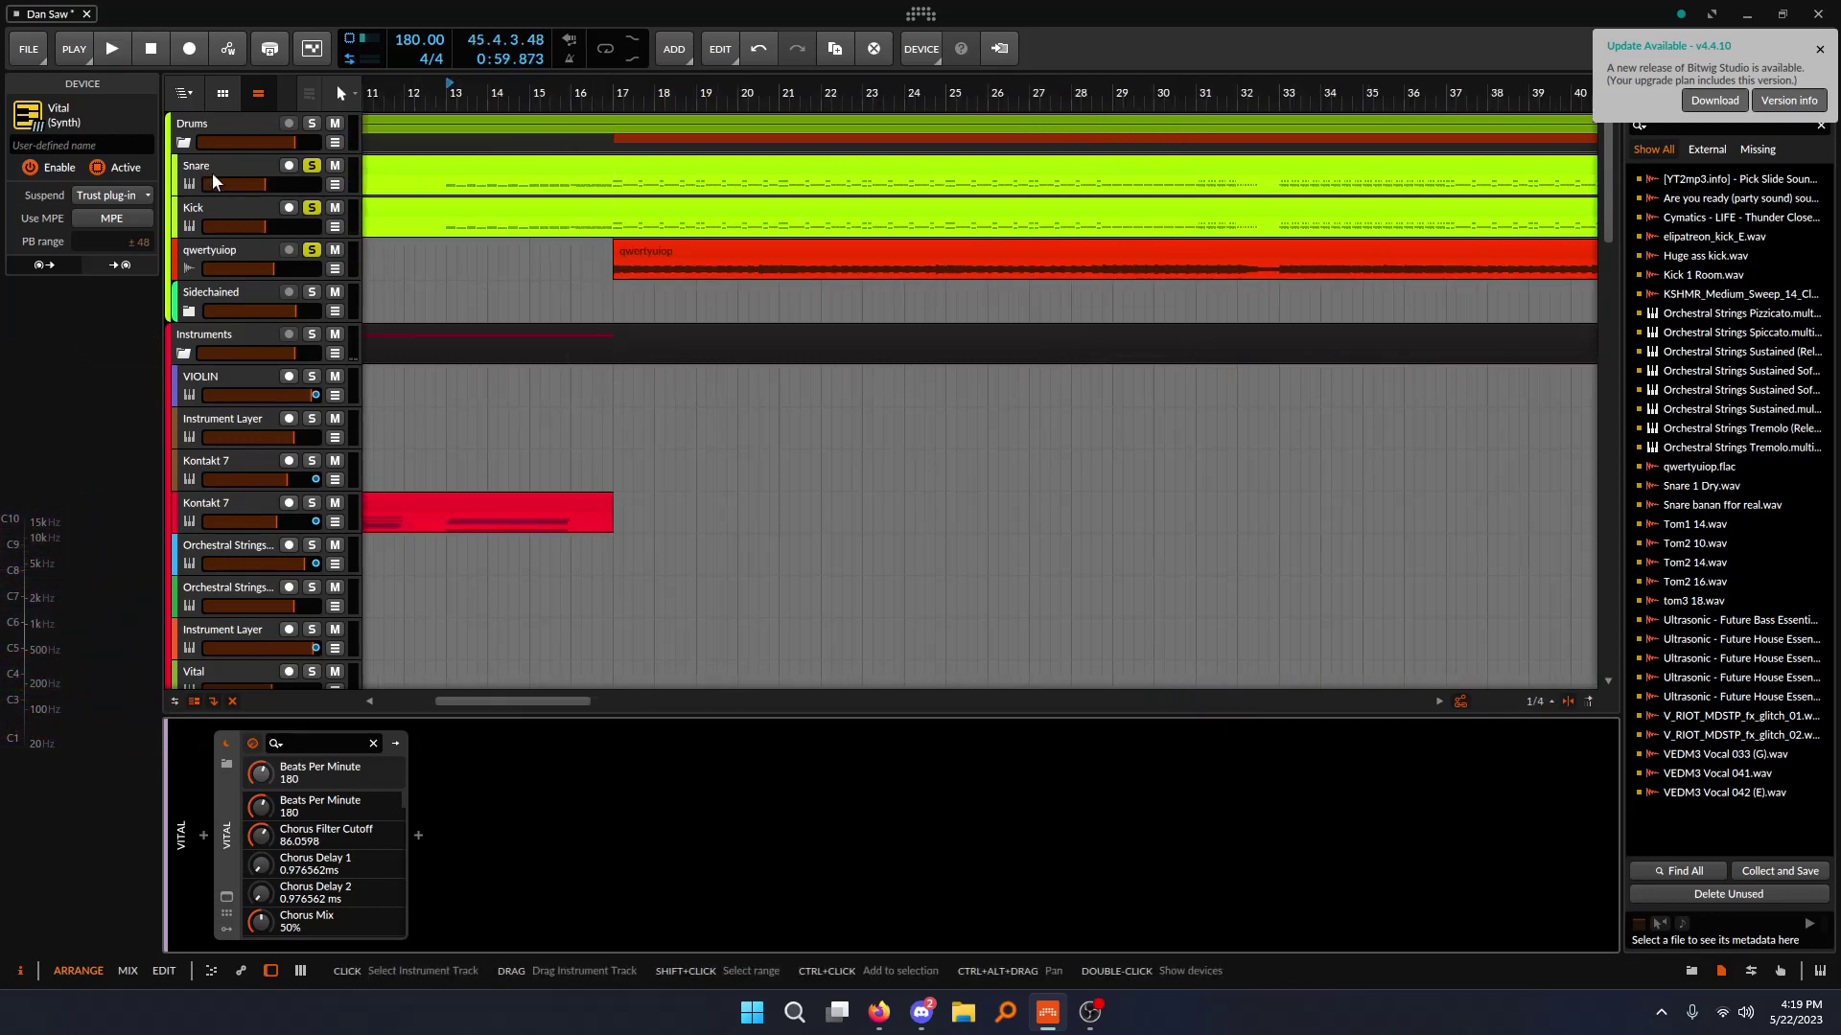
# - Select the Snare track, open its Snare #1 clip, and return to the track's device chain
pyautogui.click(211, 173)
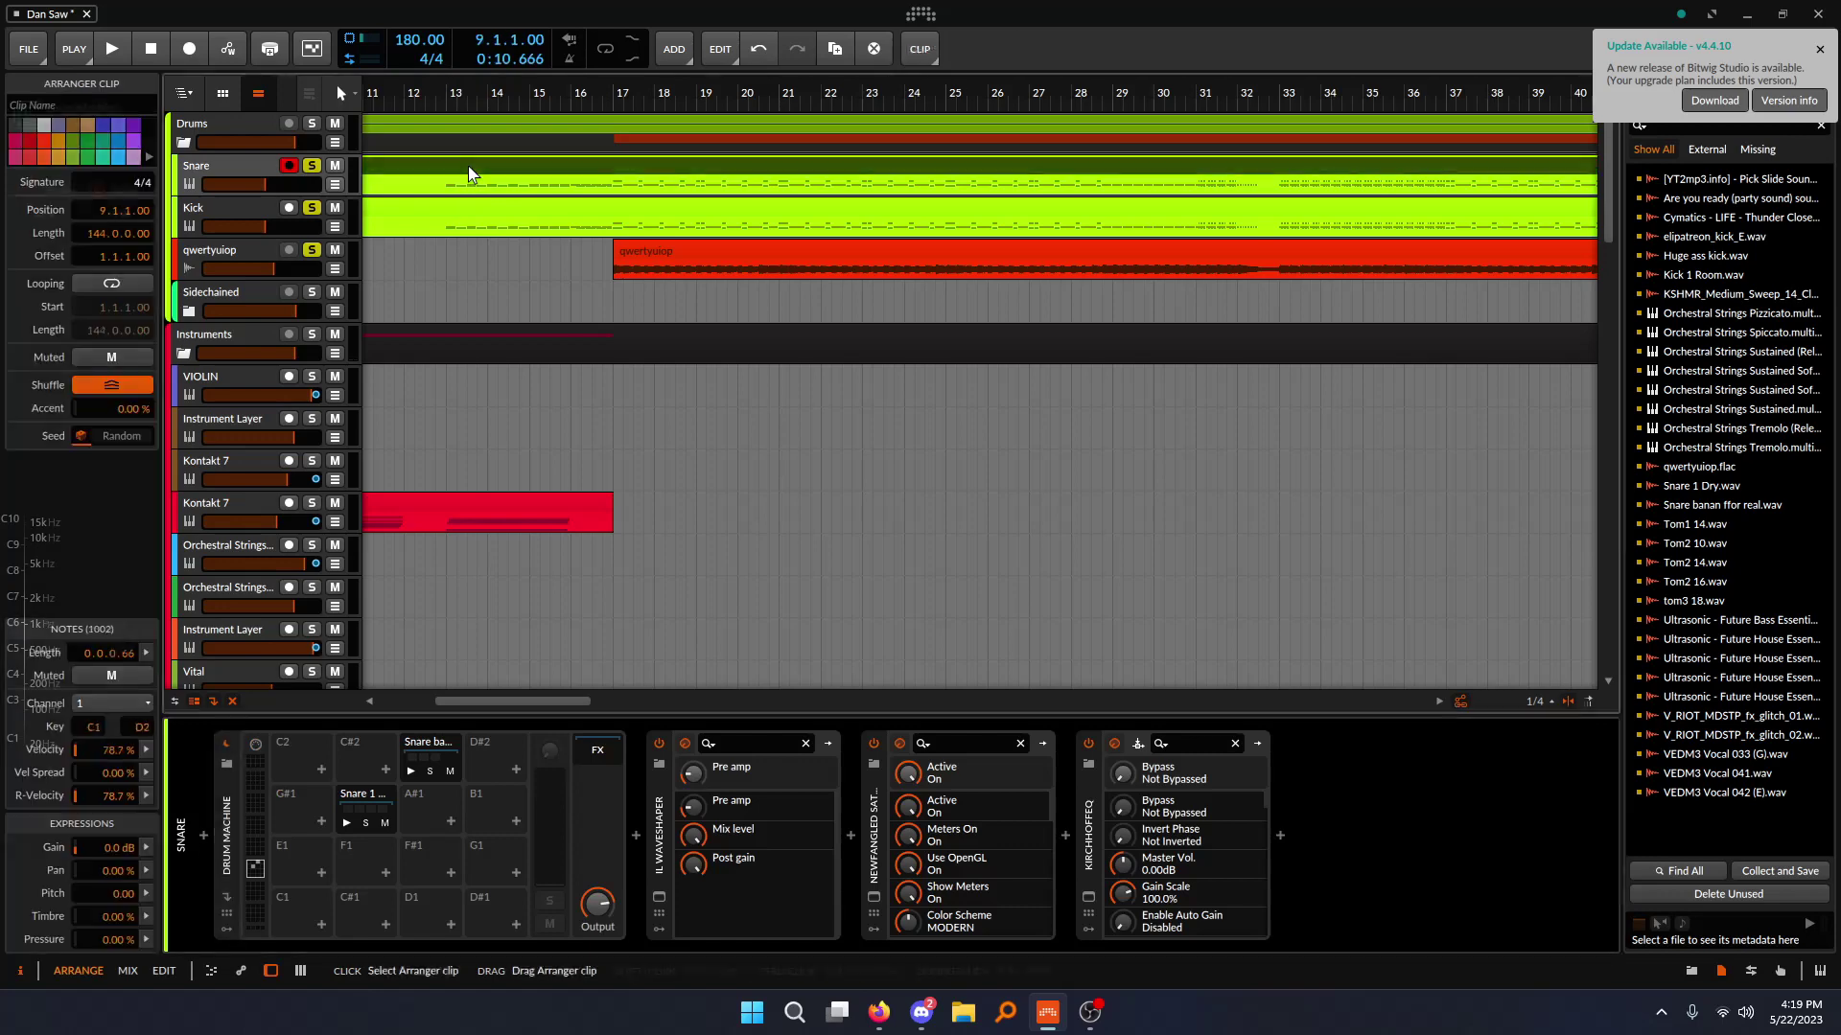
pyautogui.doubleClick(468, 165)
pyautogui.doubleClick(218, 165)
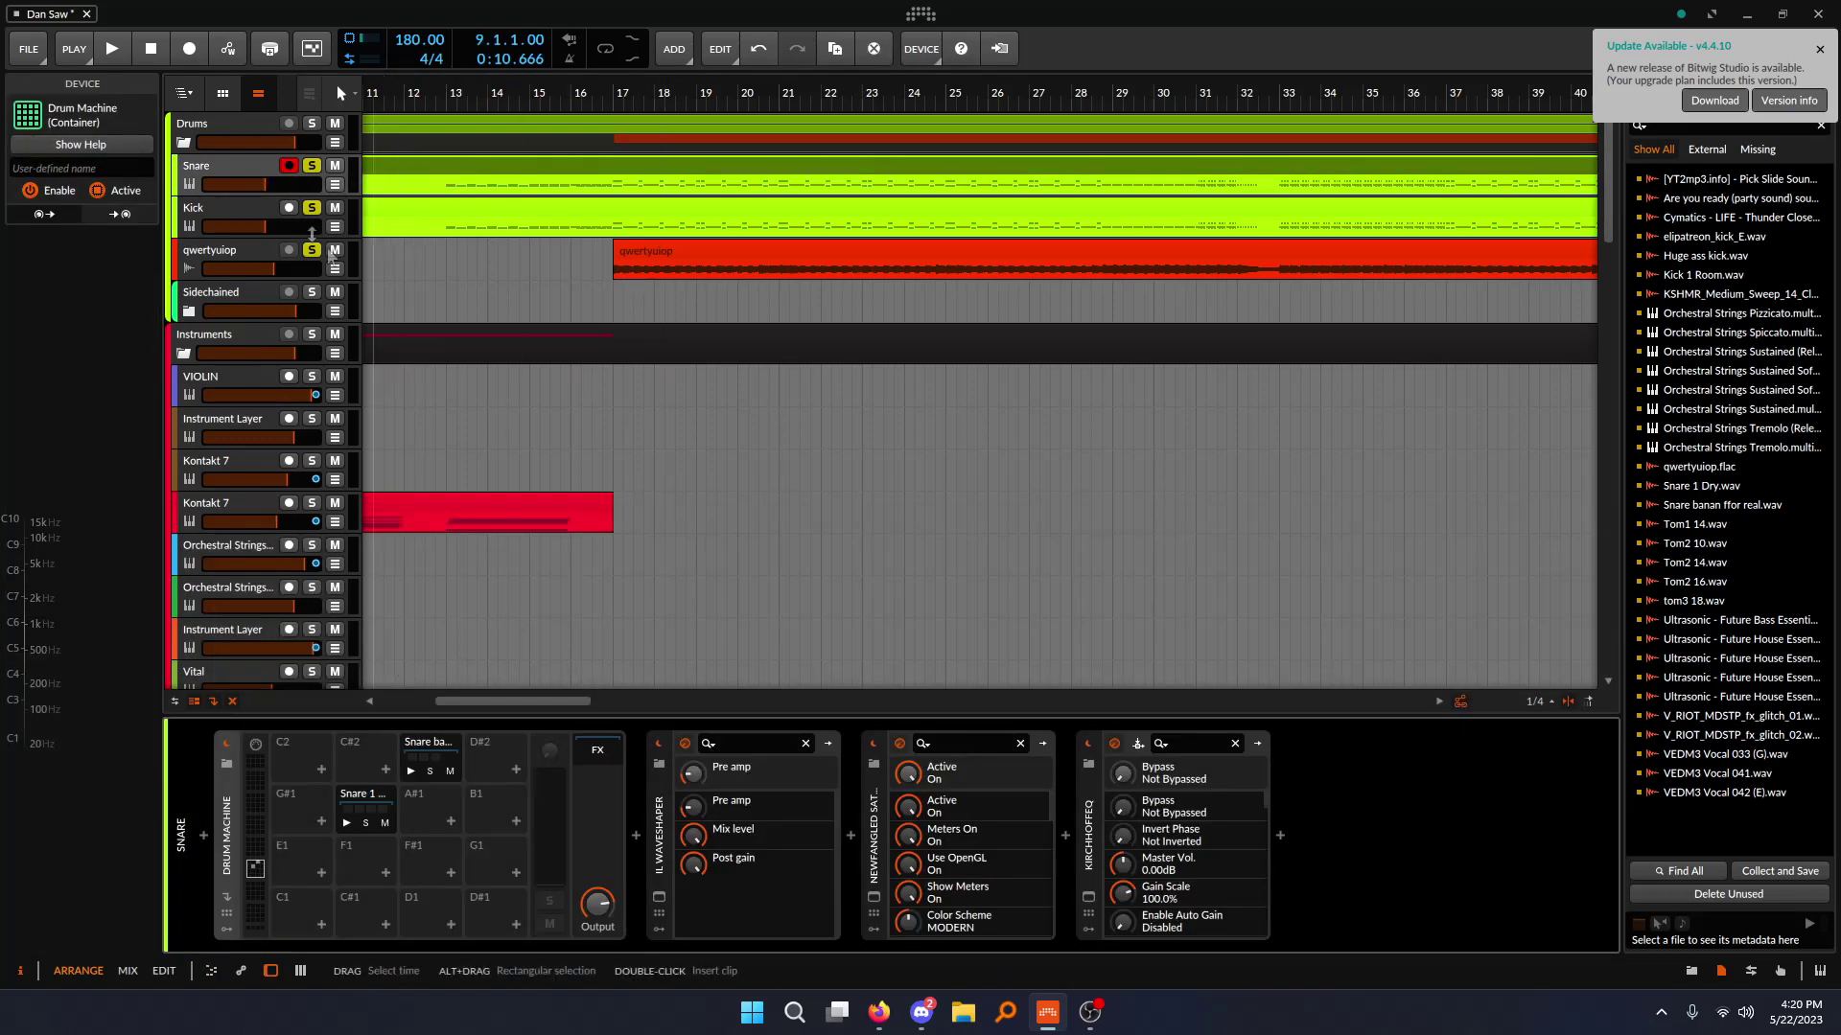
# - Select the Kick track and inspect the ShaperBox 3 plug-in in its Kick 1 Room drum chain
pyautogui.click(247, 197)
pyautogui.moveTo(794, 946); pyautogui.dragTo(1467, 935)
pyautogui.click(1011, 898)
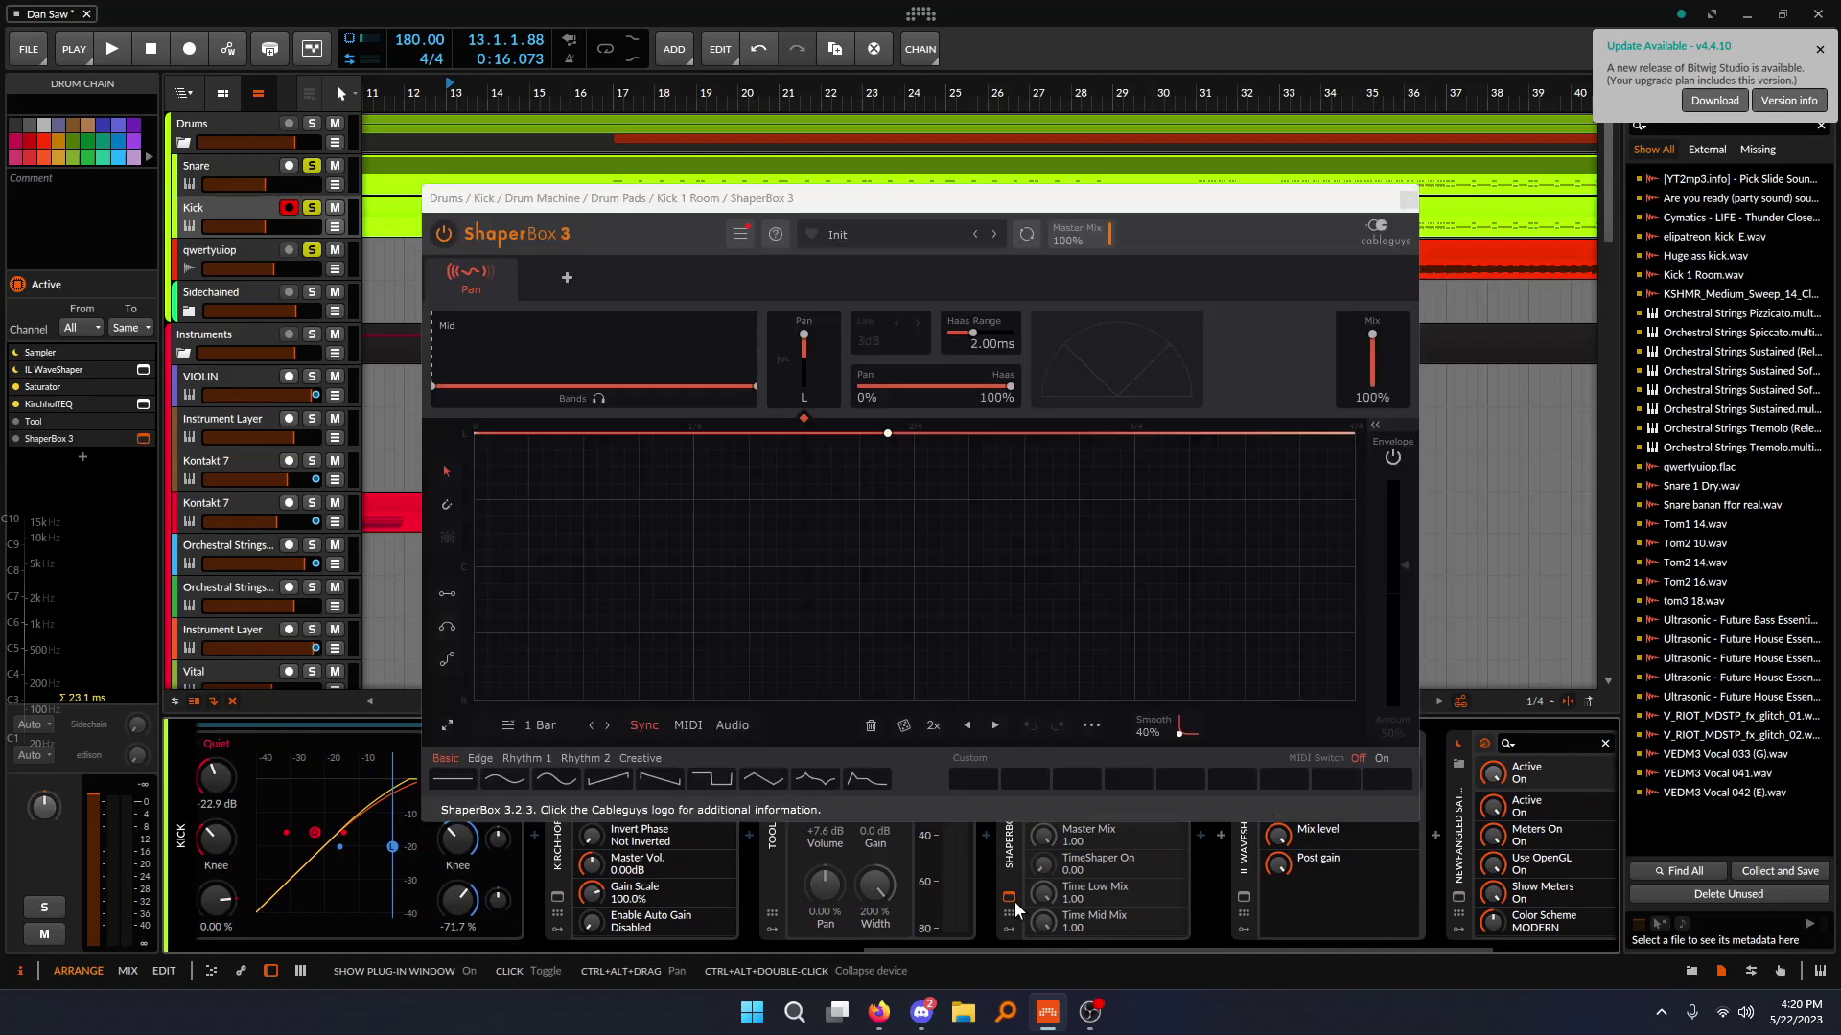
pyautogui.moveTo(479, 276)
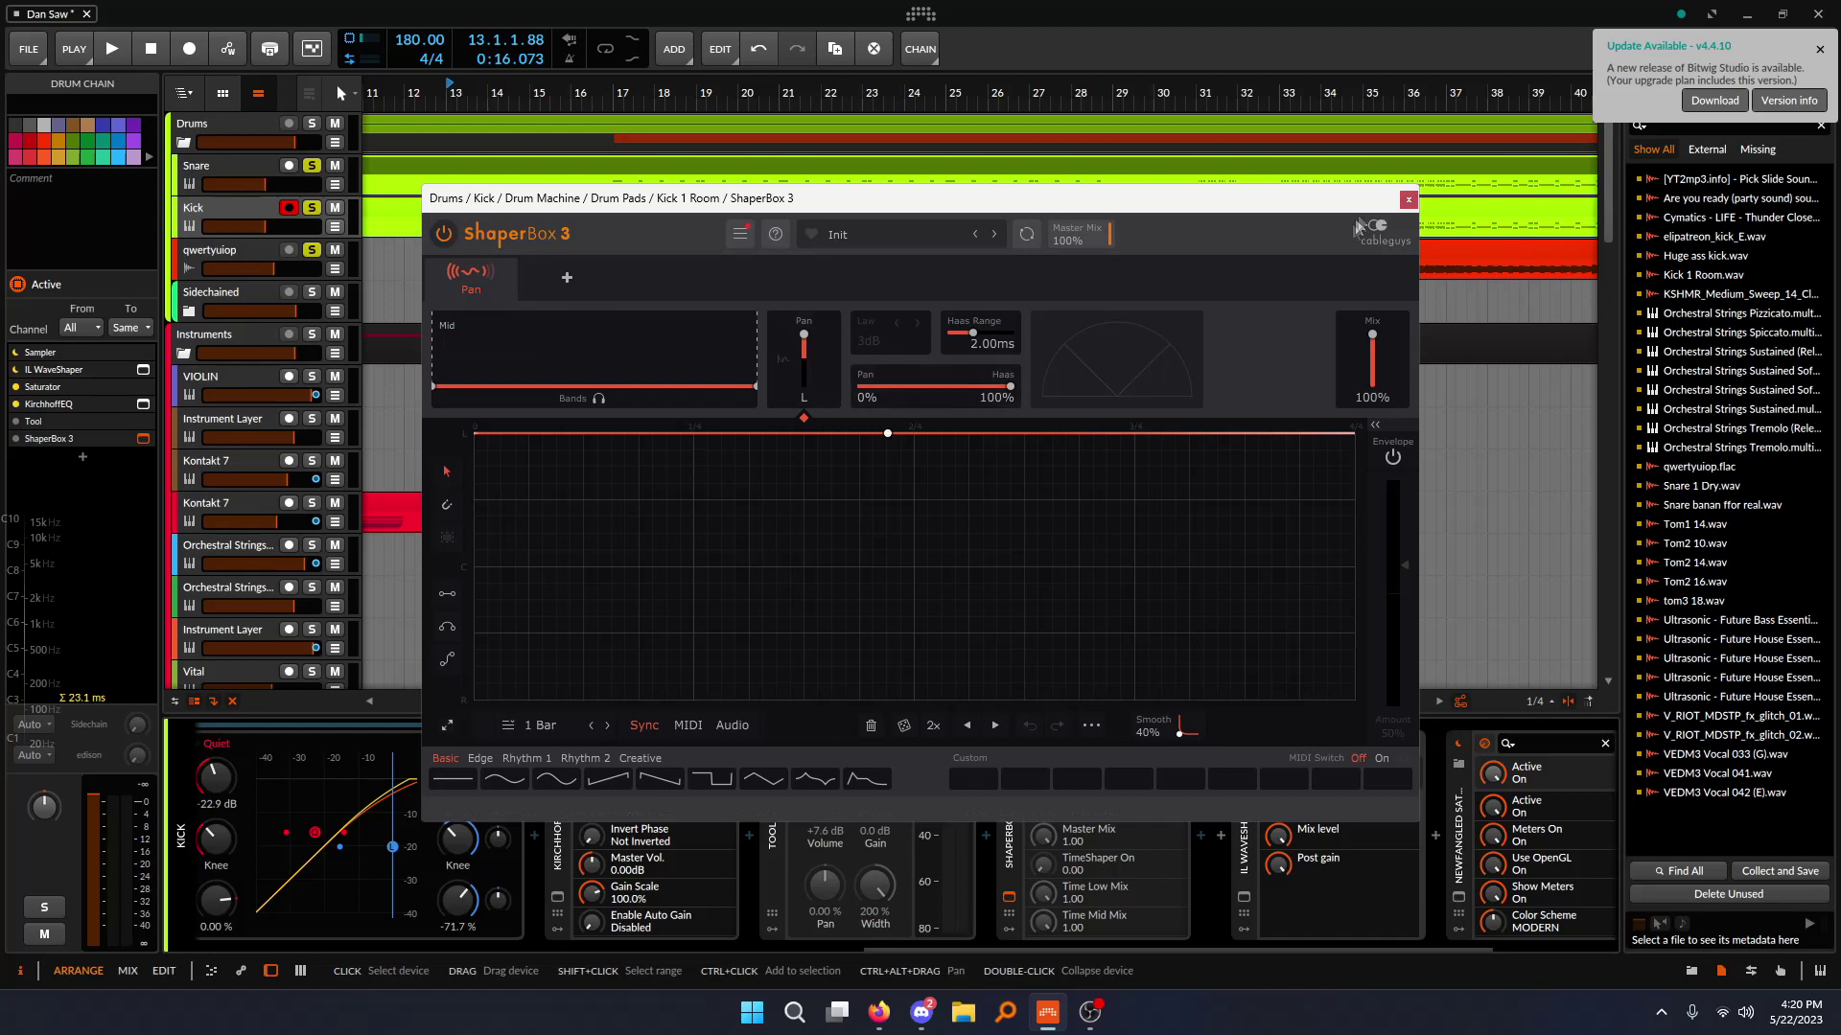
pyautogui.click(1009, 896)
# - Inspect the Newfangled saturation and IL WaveShaper plug-ins after the drum machine on the Kick track
pyautogui.moveTo(1079, 947); pyautogui.dragTo(1141, 947)
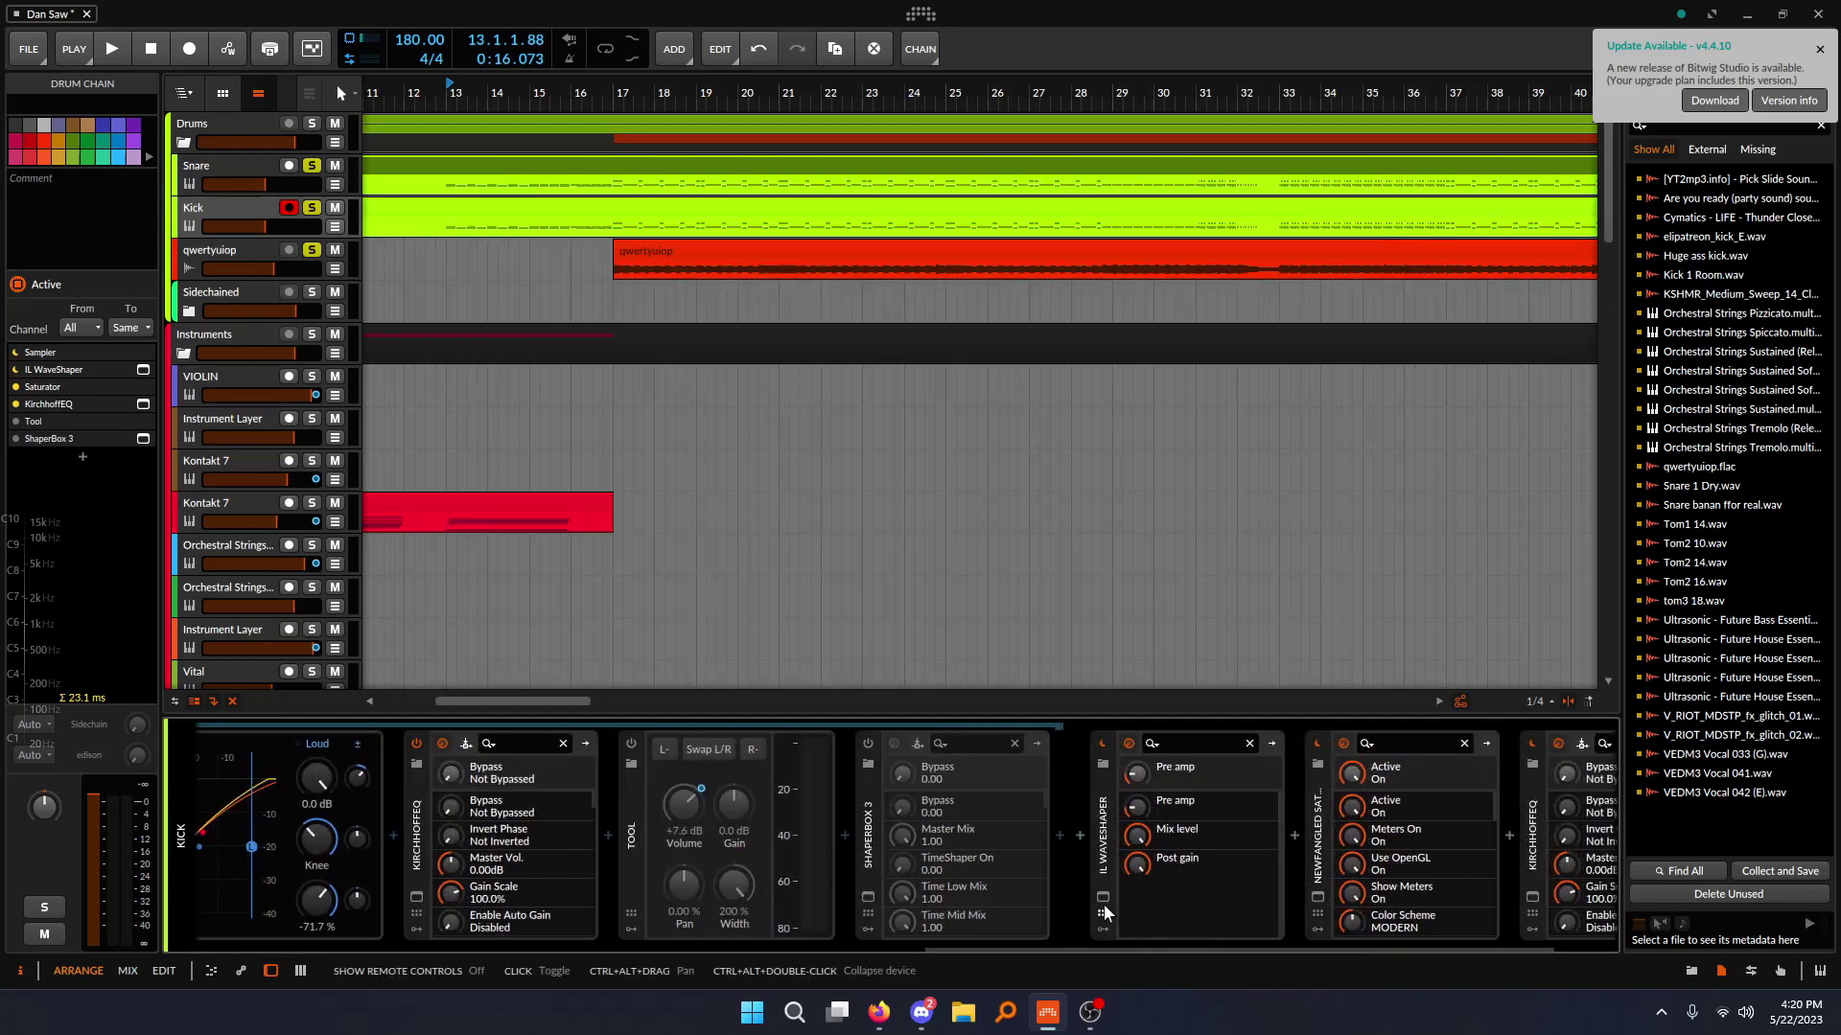
pyautogui.moveTo(878, 1011)
pyautogui.moveTo(1033, 953); pyautogui.dragTo(1026, 866)
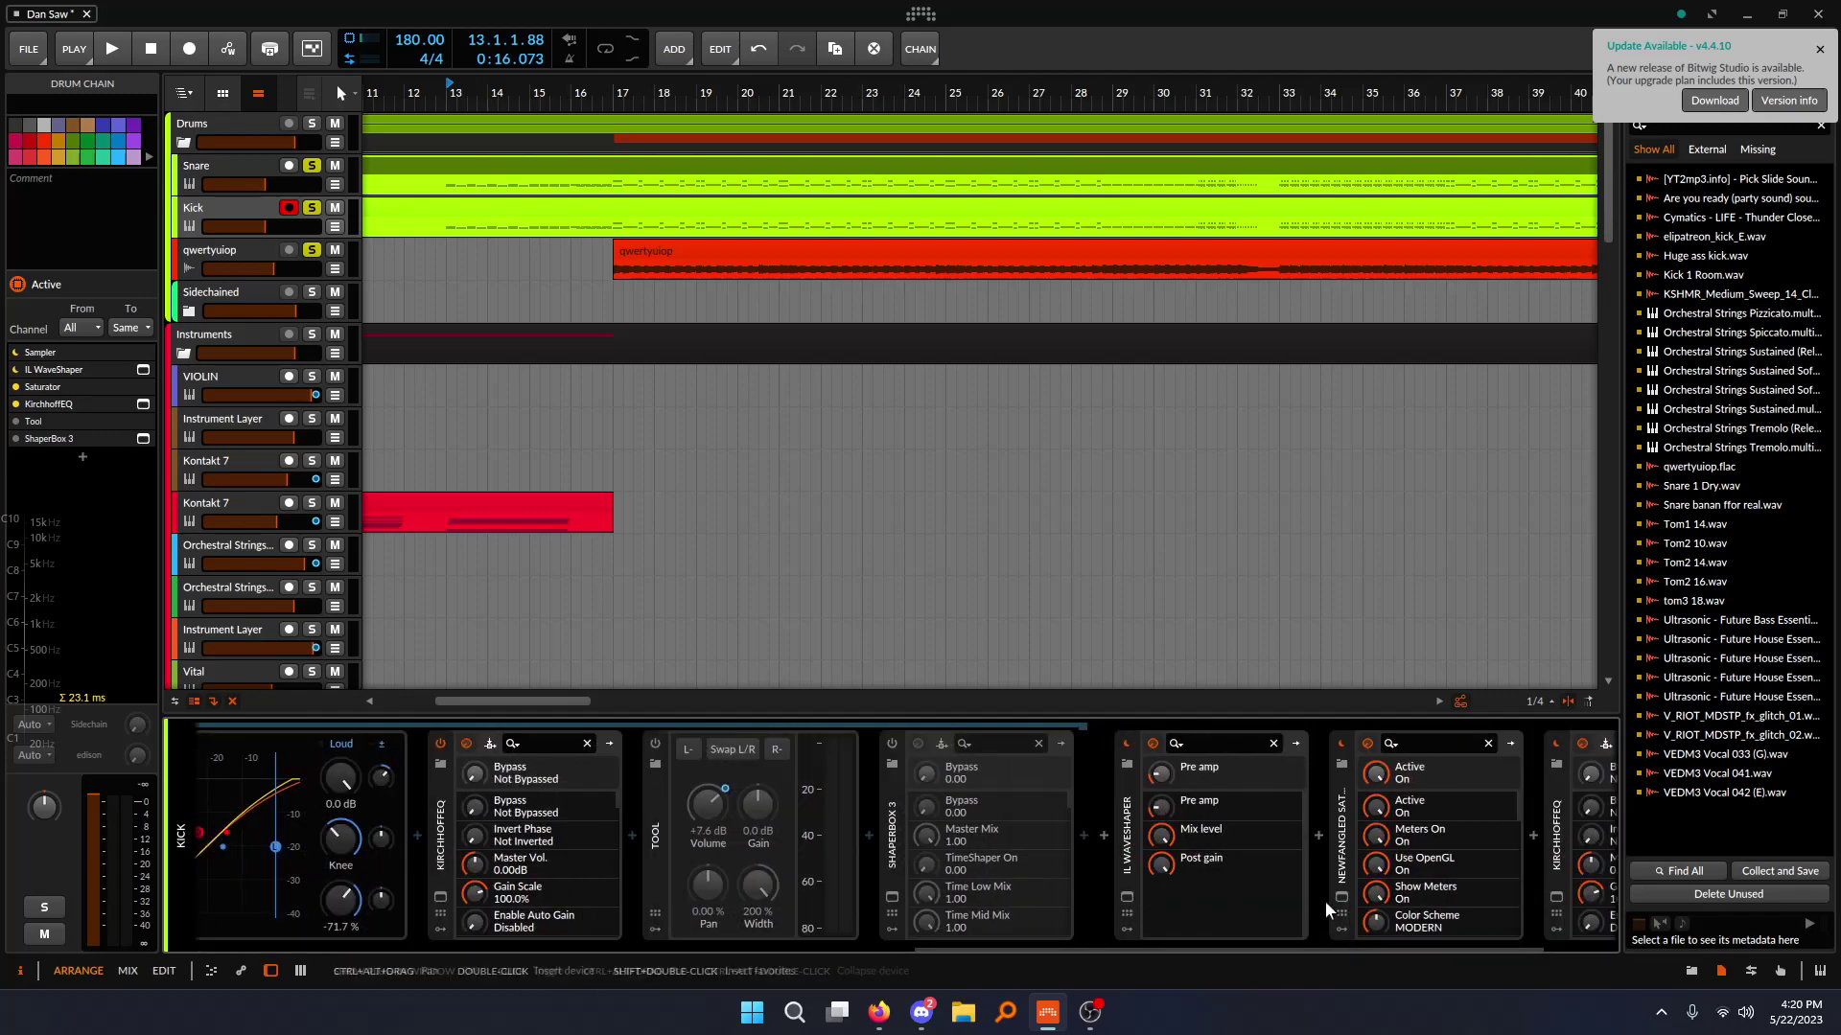
pyautogui.click(1341, 898)
pyautogui.click(1126, 896)
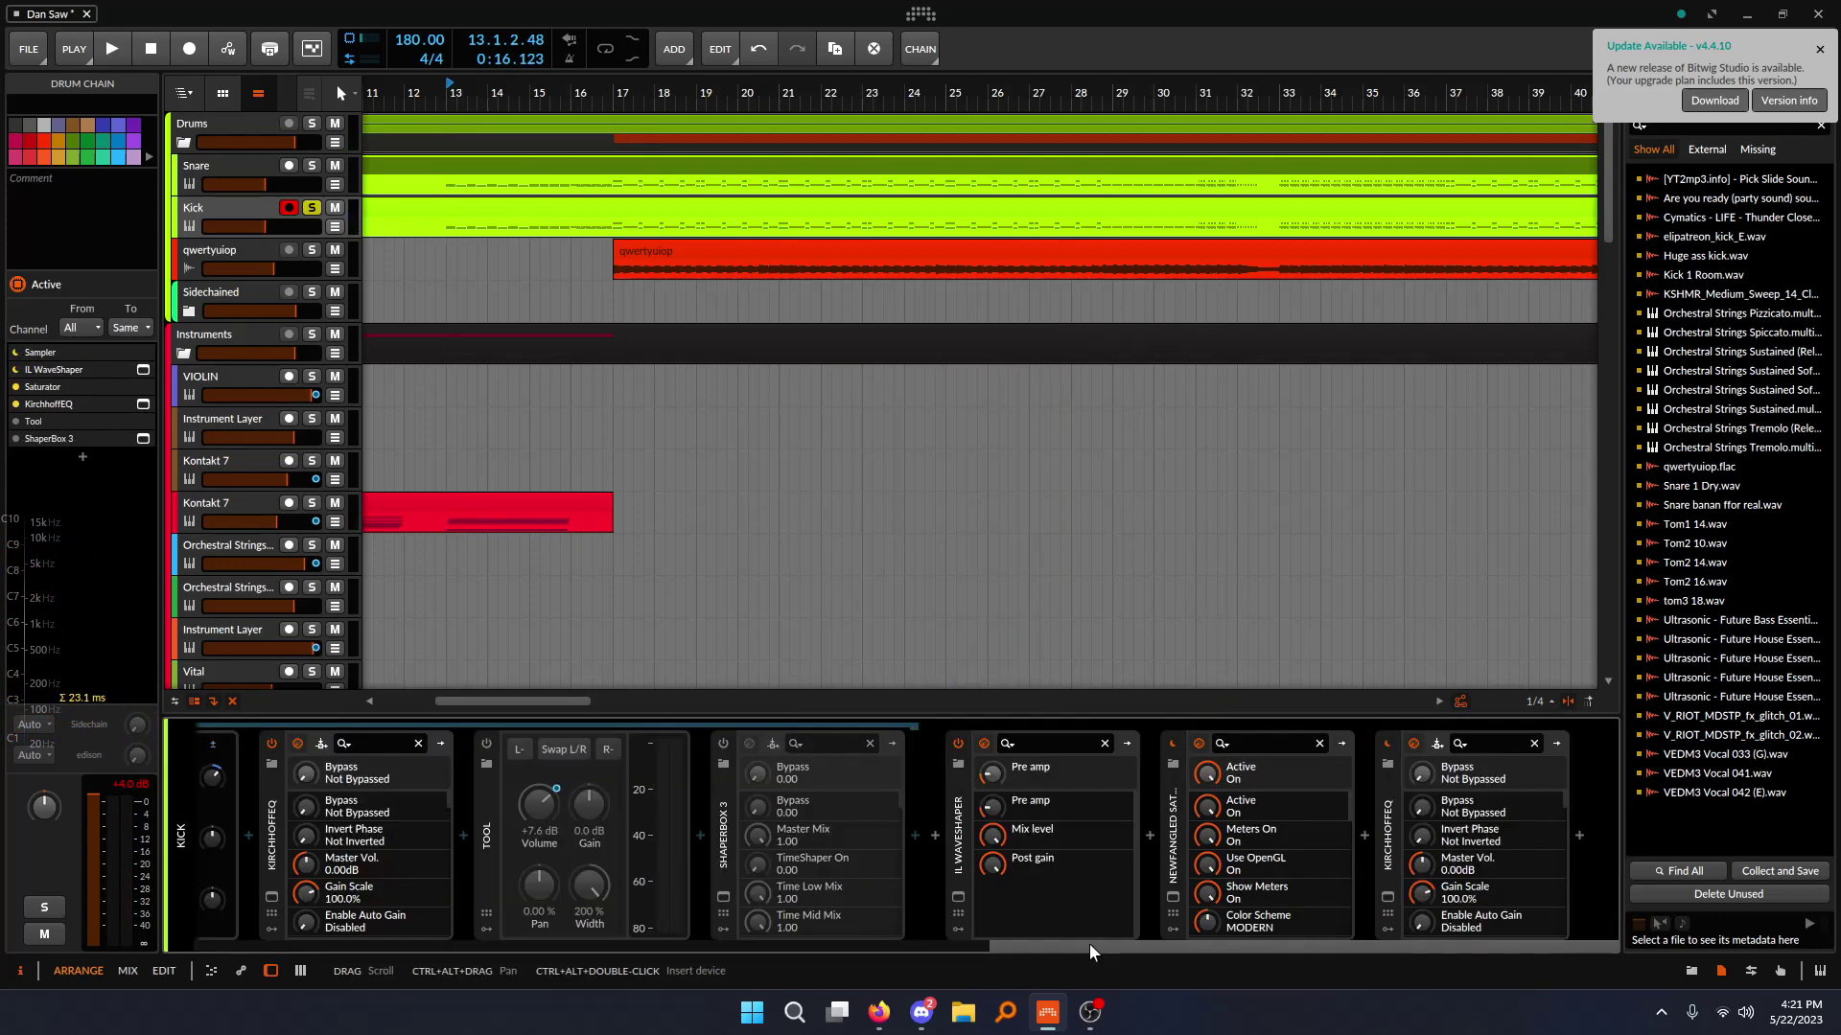
# - Look through the full length of the Kick track's device chain
pyautogui.moveTo(1089, 943); pyautogui.dragTo(397, 961)
pyautogui.moveTo(647, 945); pyautogui.dragTo(1416, 957)
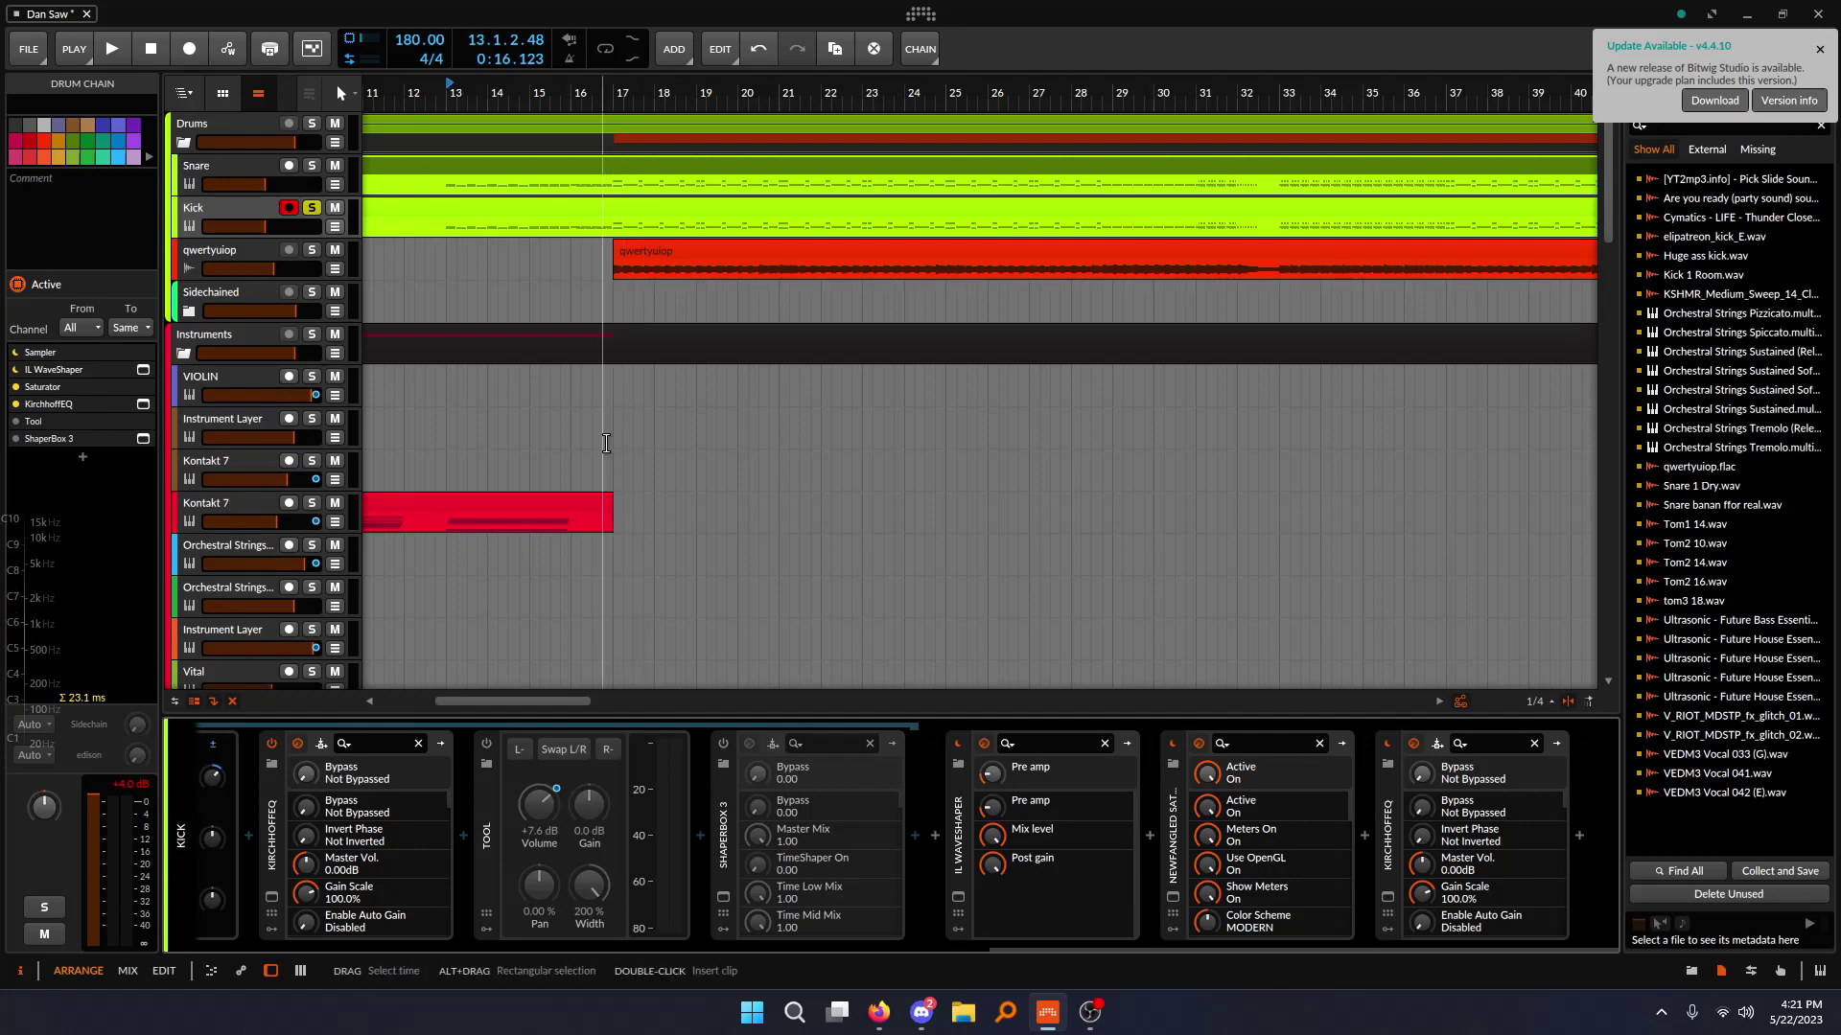
pyautogui.scroll(-4, 605, 443)
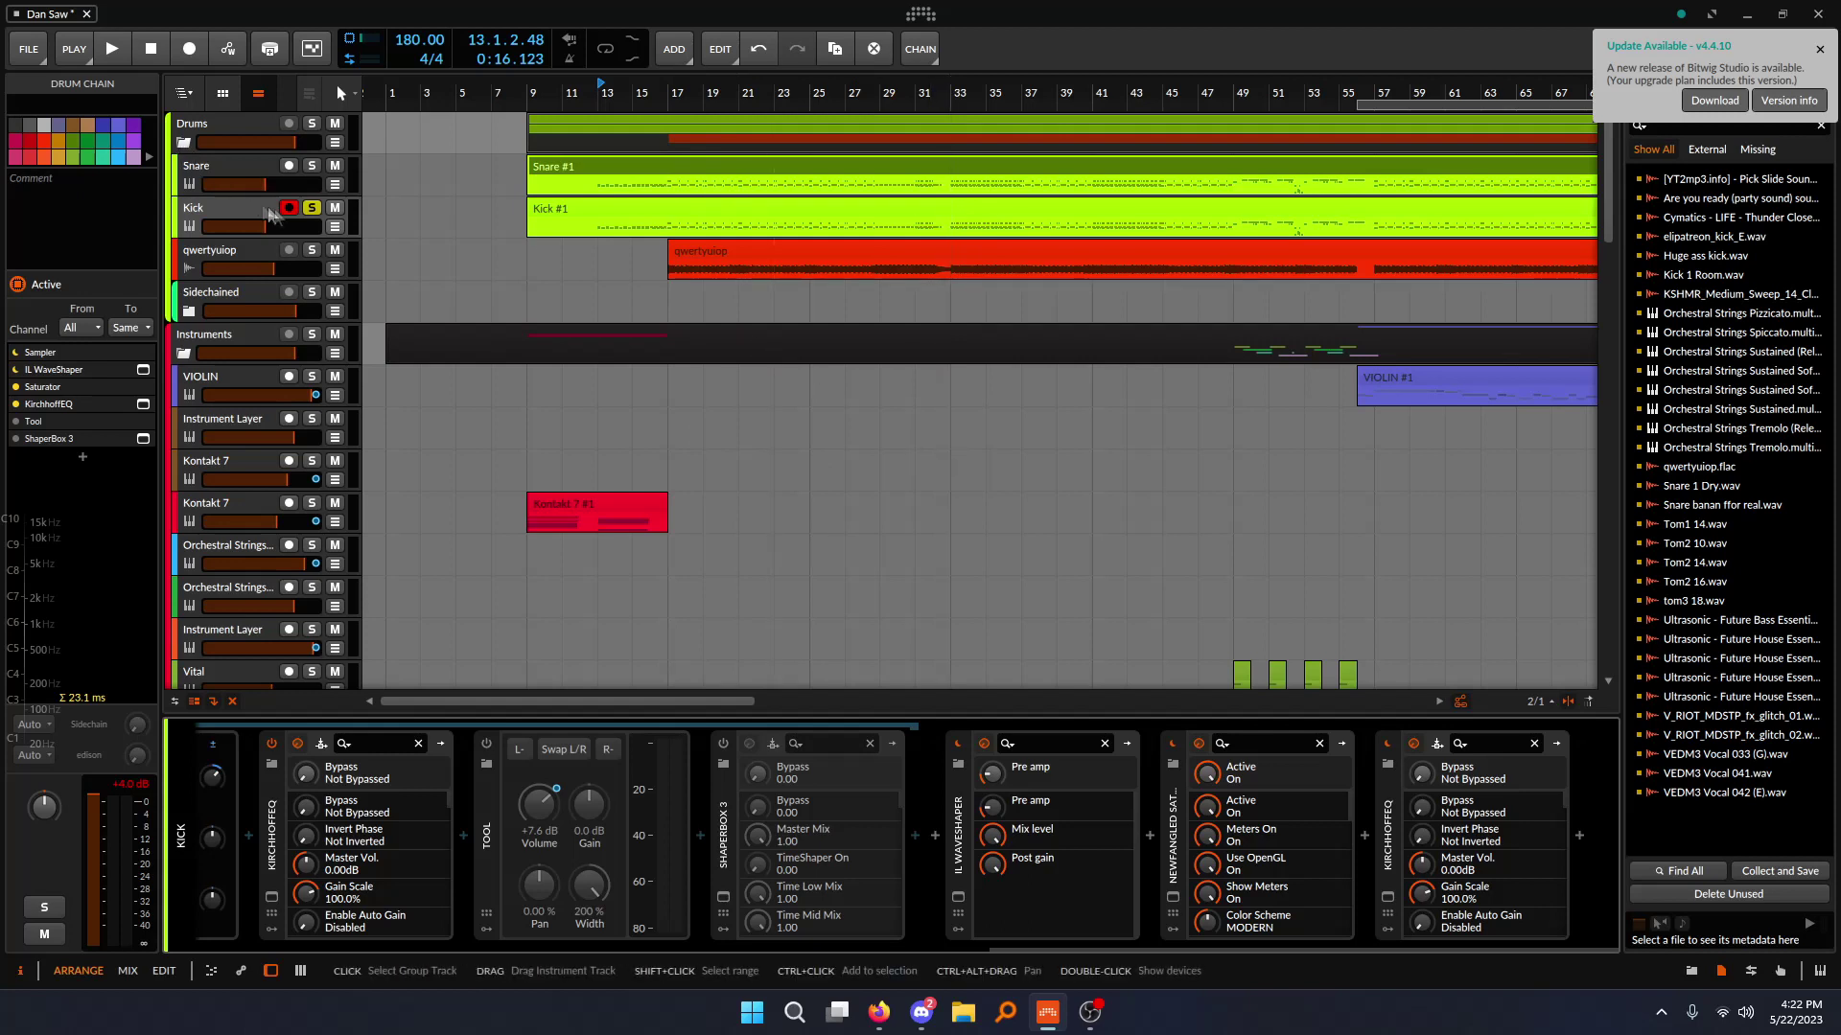
# - Solo the Snare track and inspect the IL WaveShaper plug-in that follows the drum machine in its device chain
pyautogui.click(311, 165)
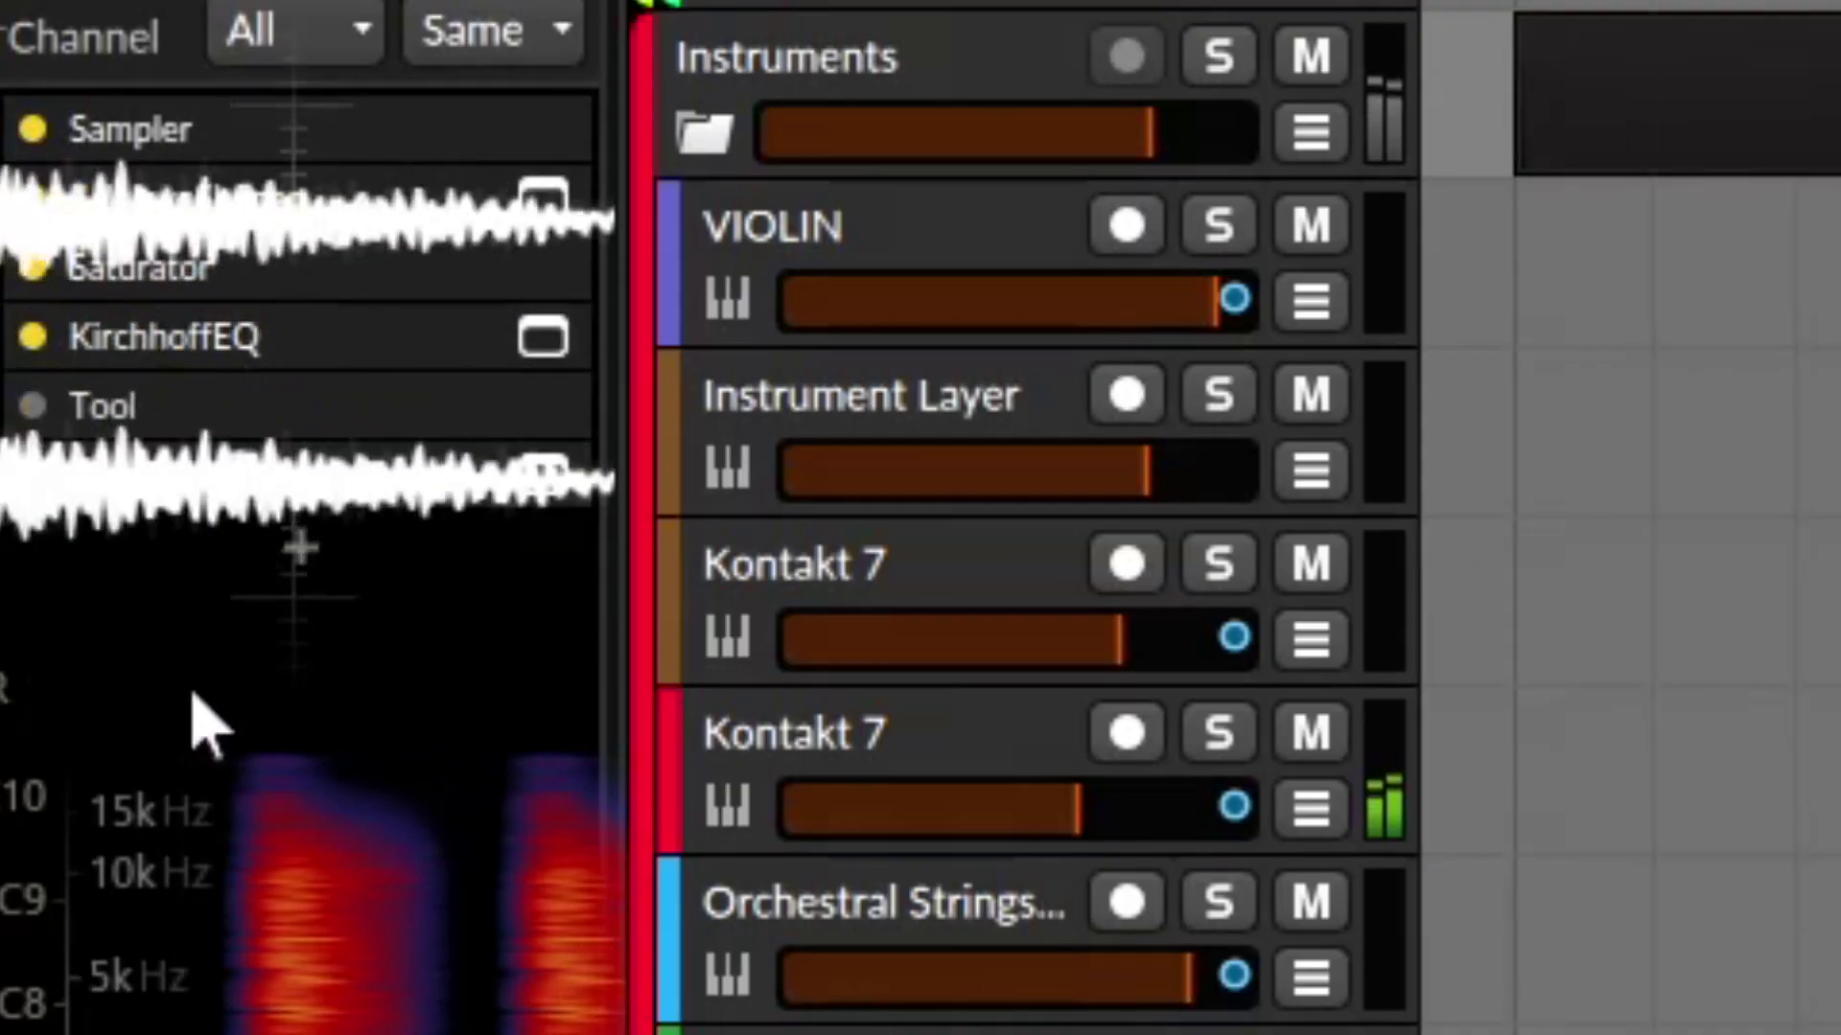
pyautogui.moveTo(848, 951); pyautogui.dragTo(930, 953)
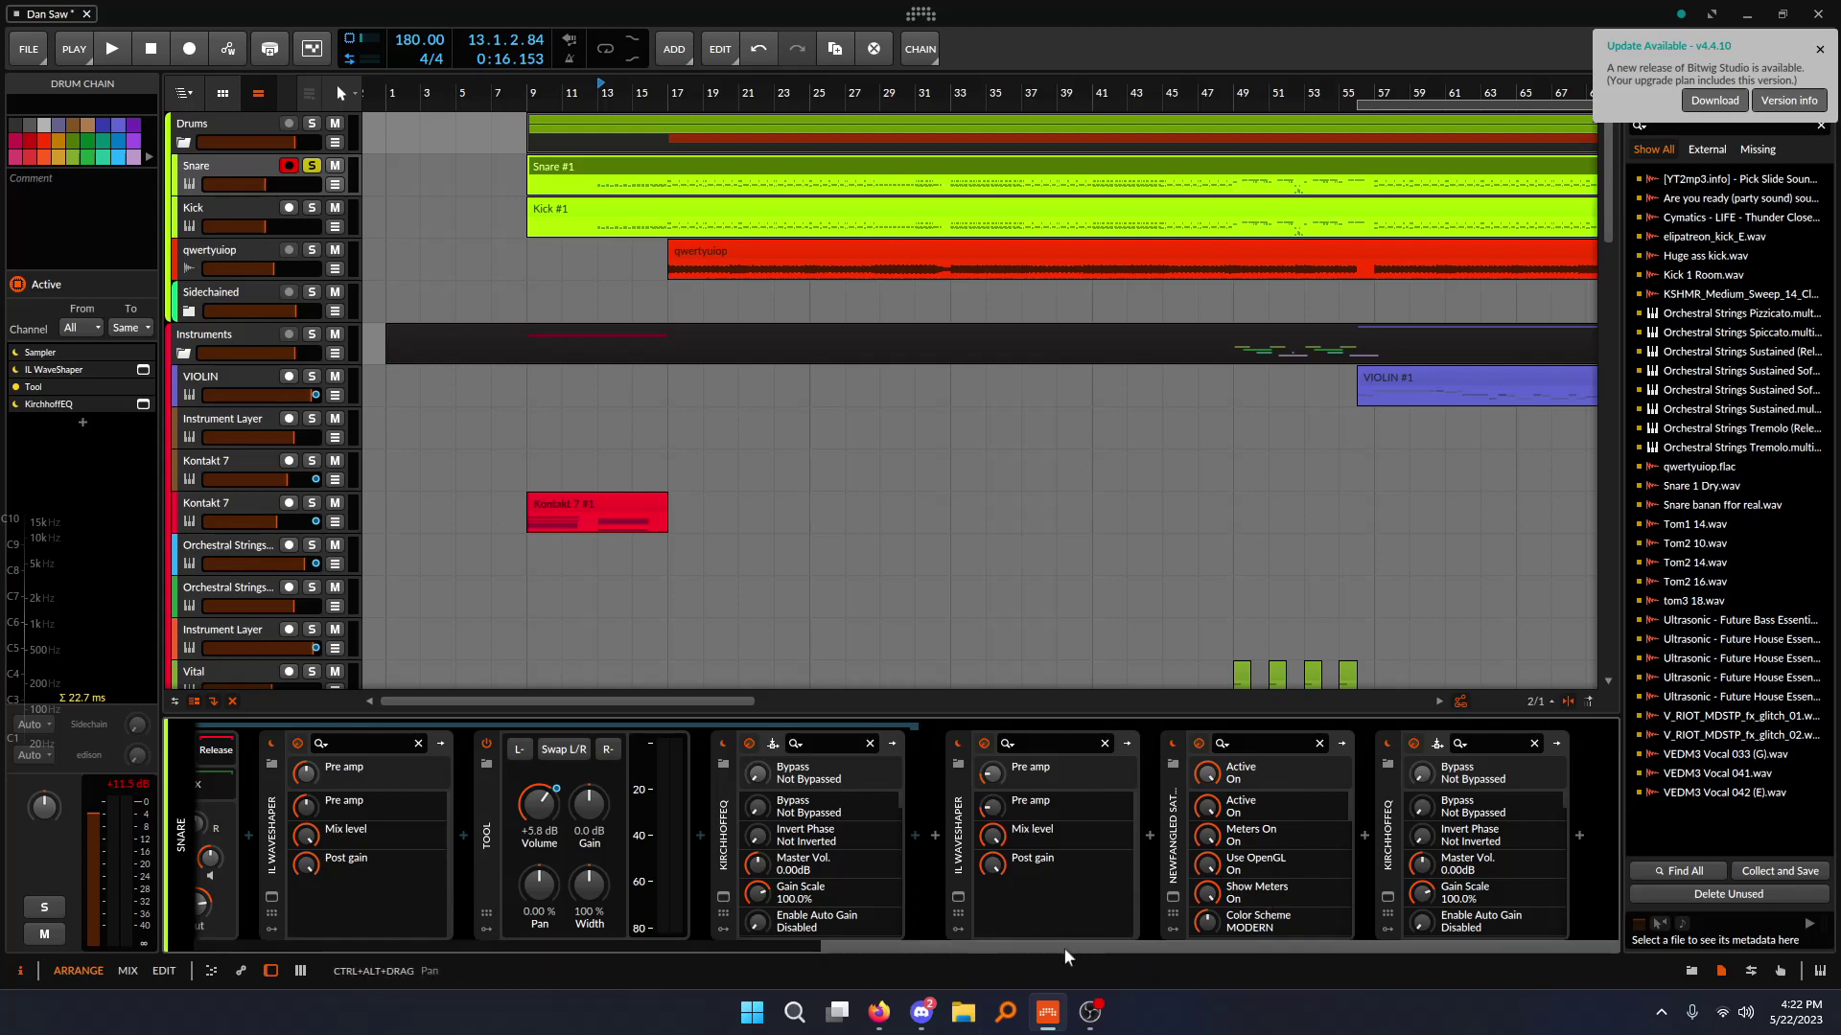
pyautogui.click(958, 897)
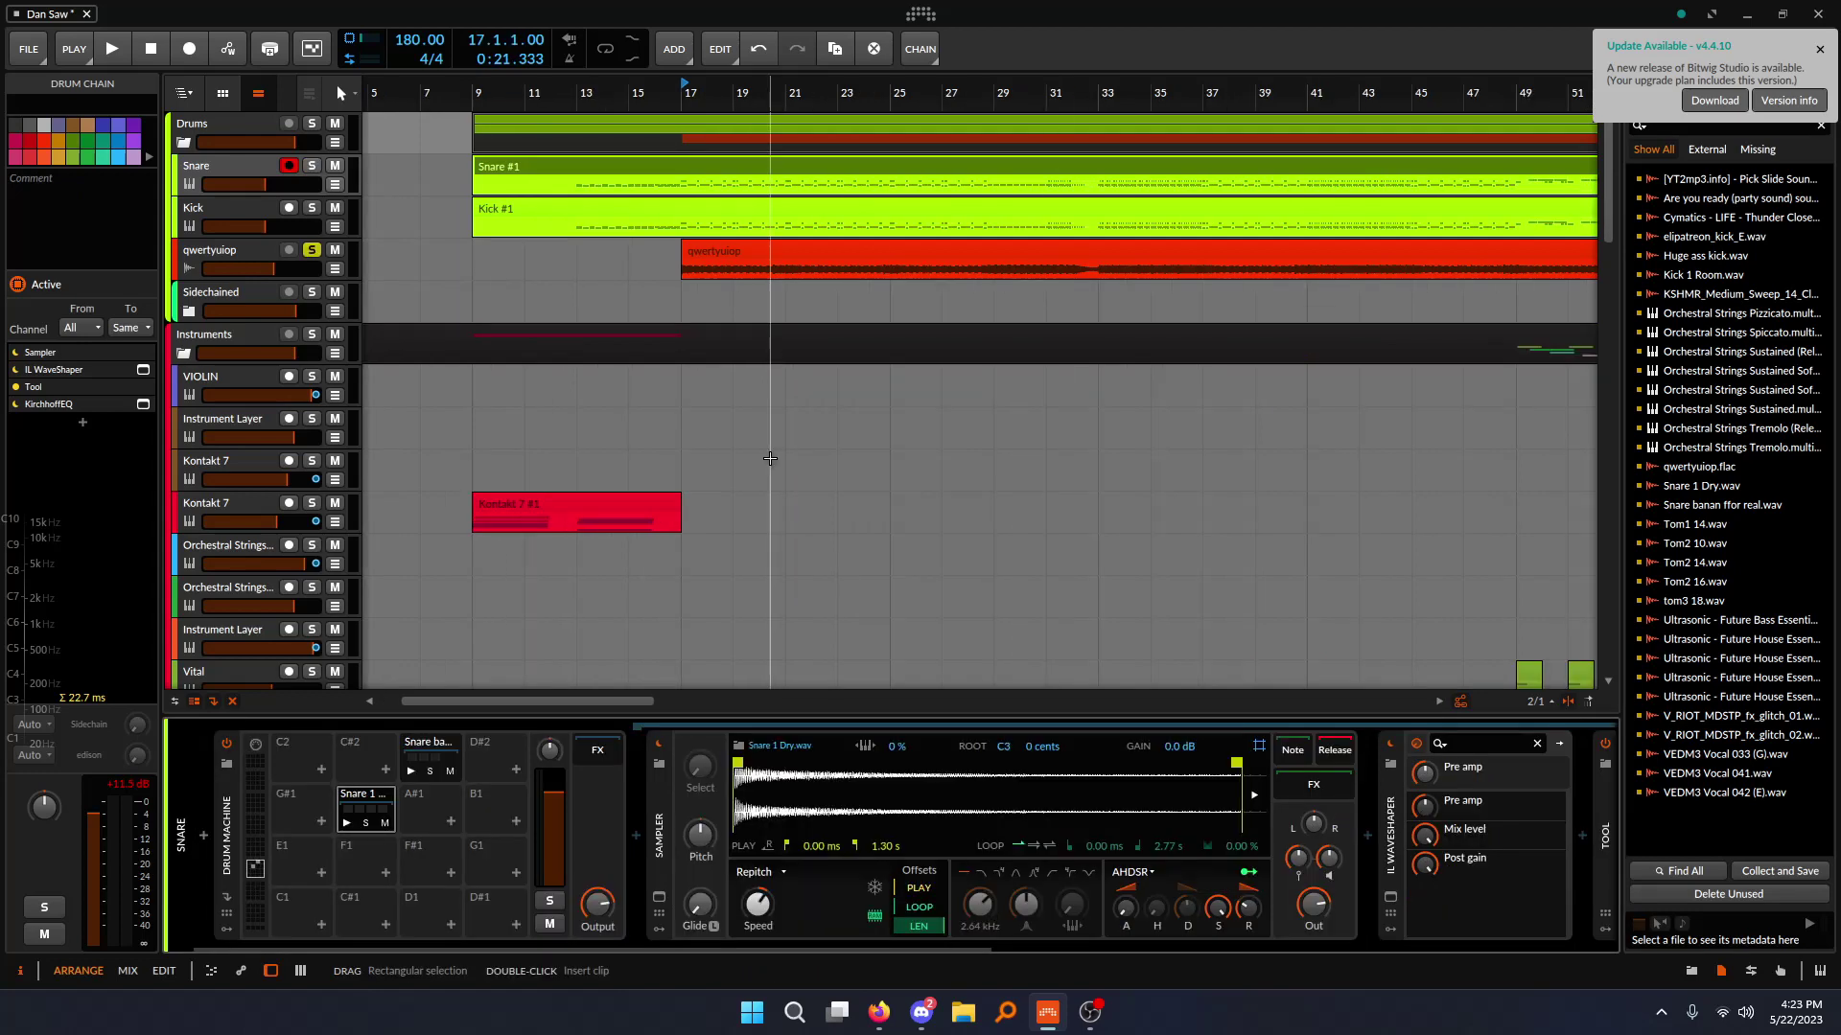
# - Play the soloed qwertyuiop track from bar 17 and stop after listening through its opening bars
pyautogui.press('space')
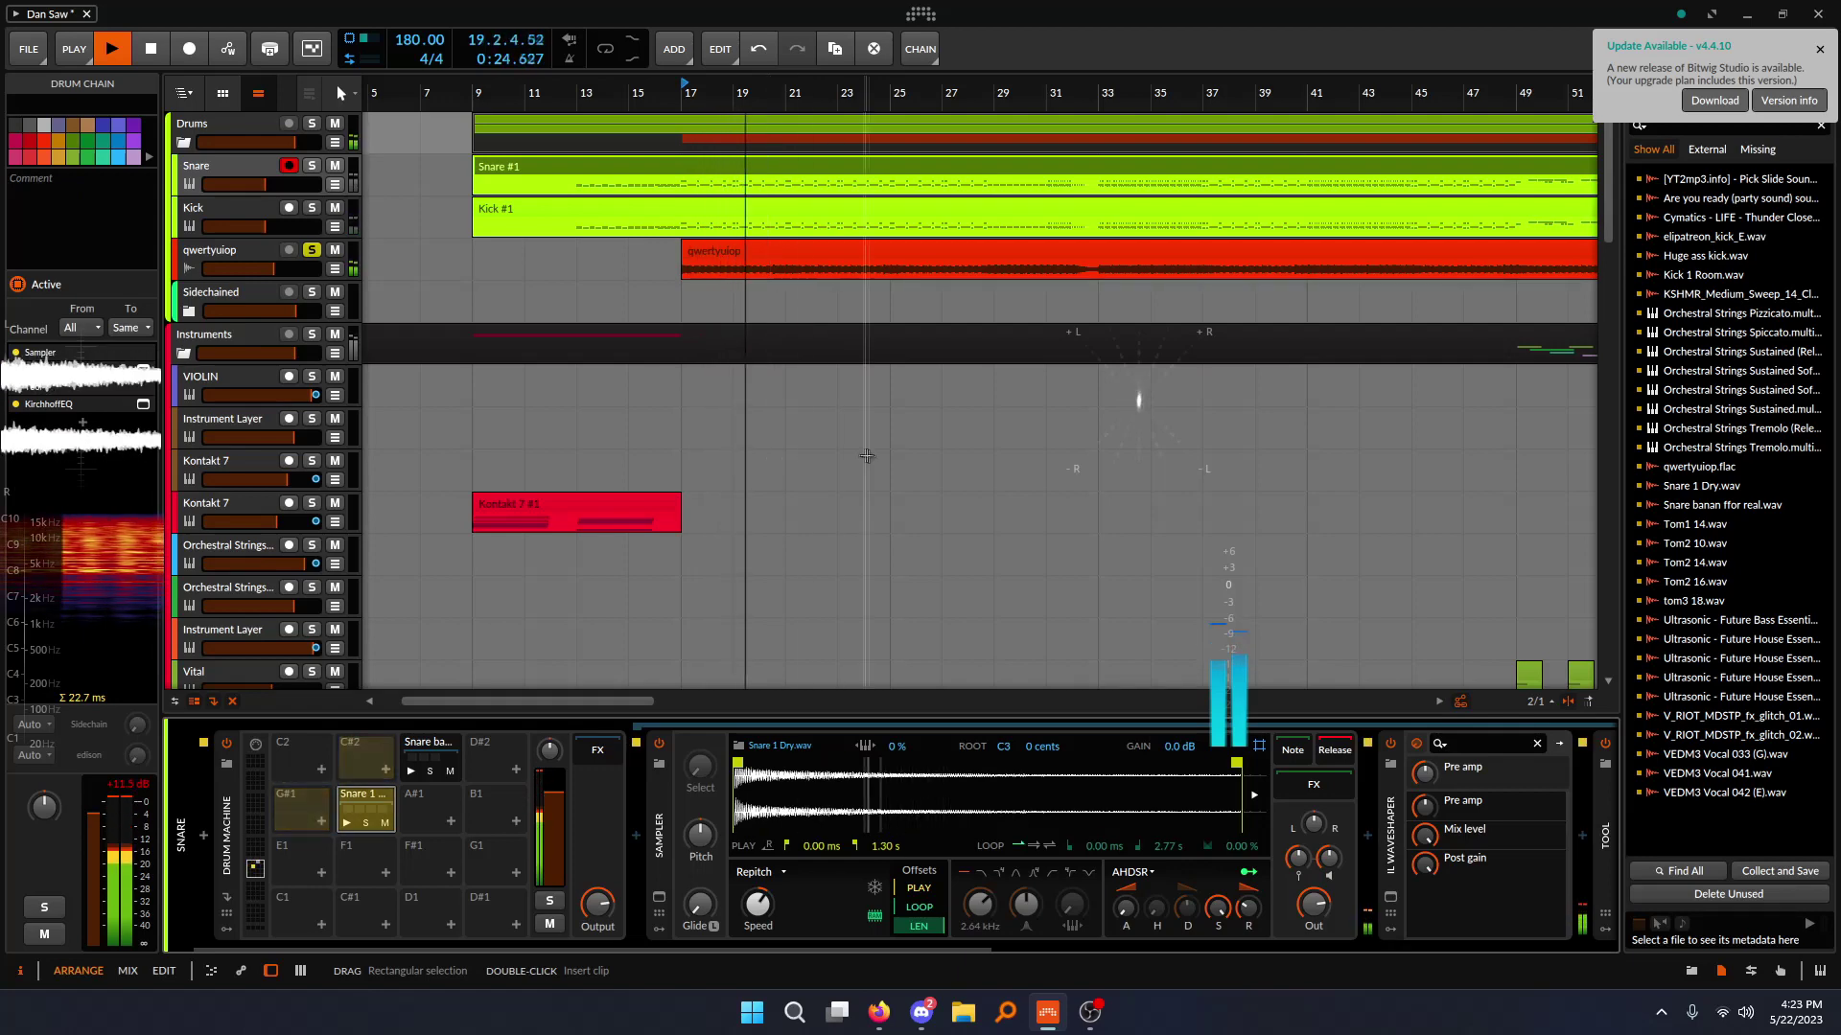
pyautogui.scroll(3, 889, 403)
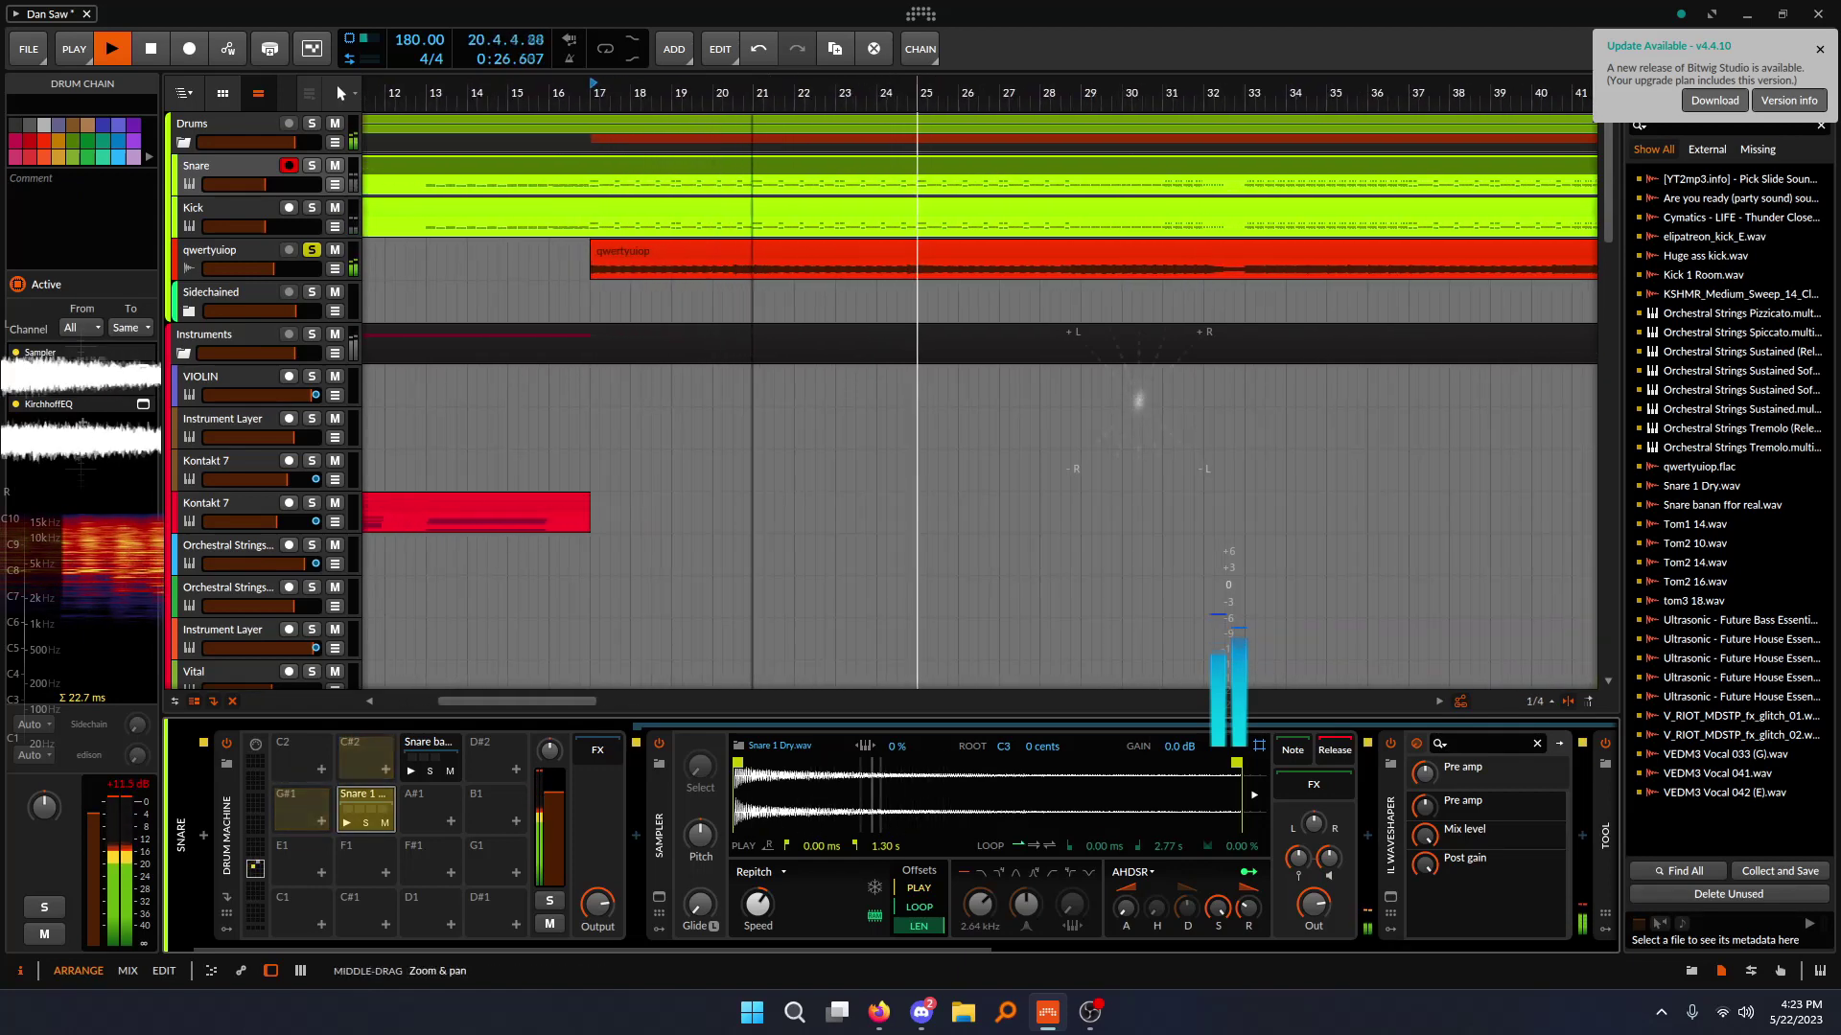
pyautogui.moveTo(917, 459); pyautogui.dragTo(906, 458)
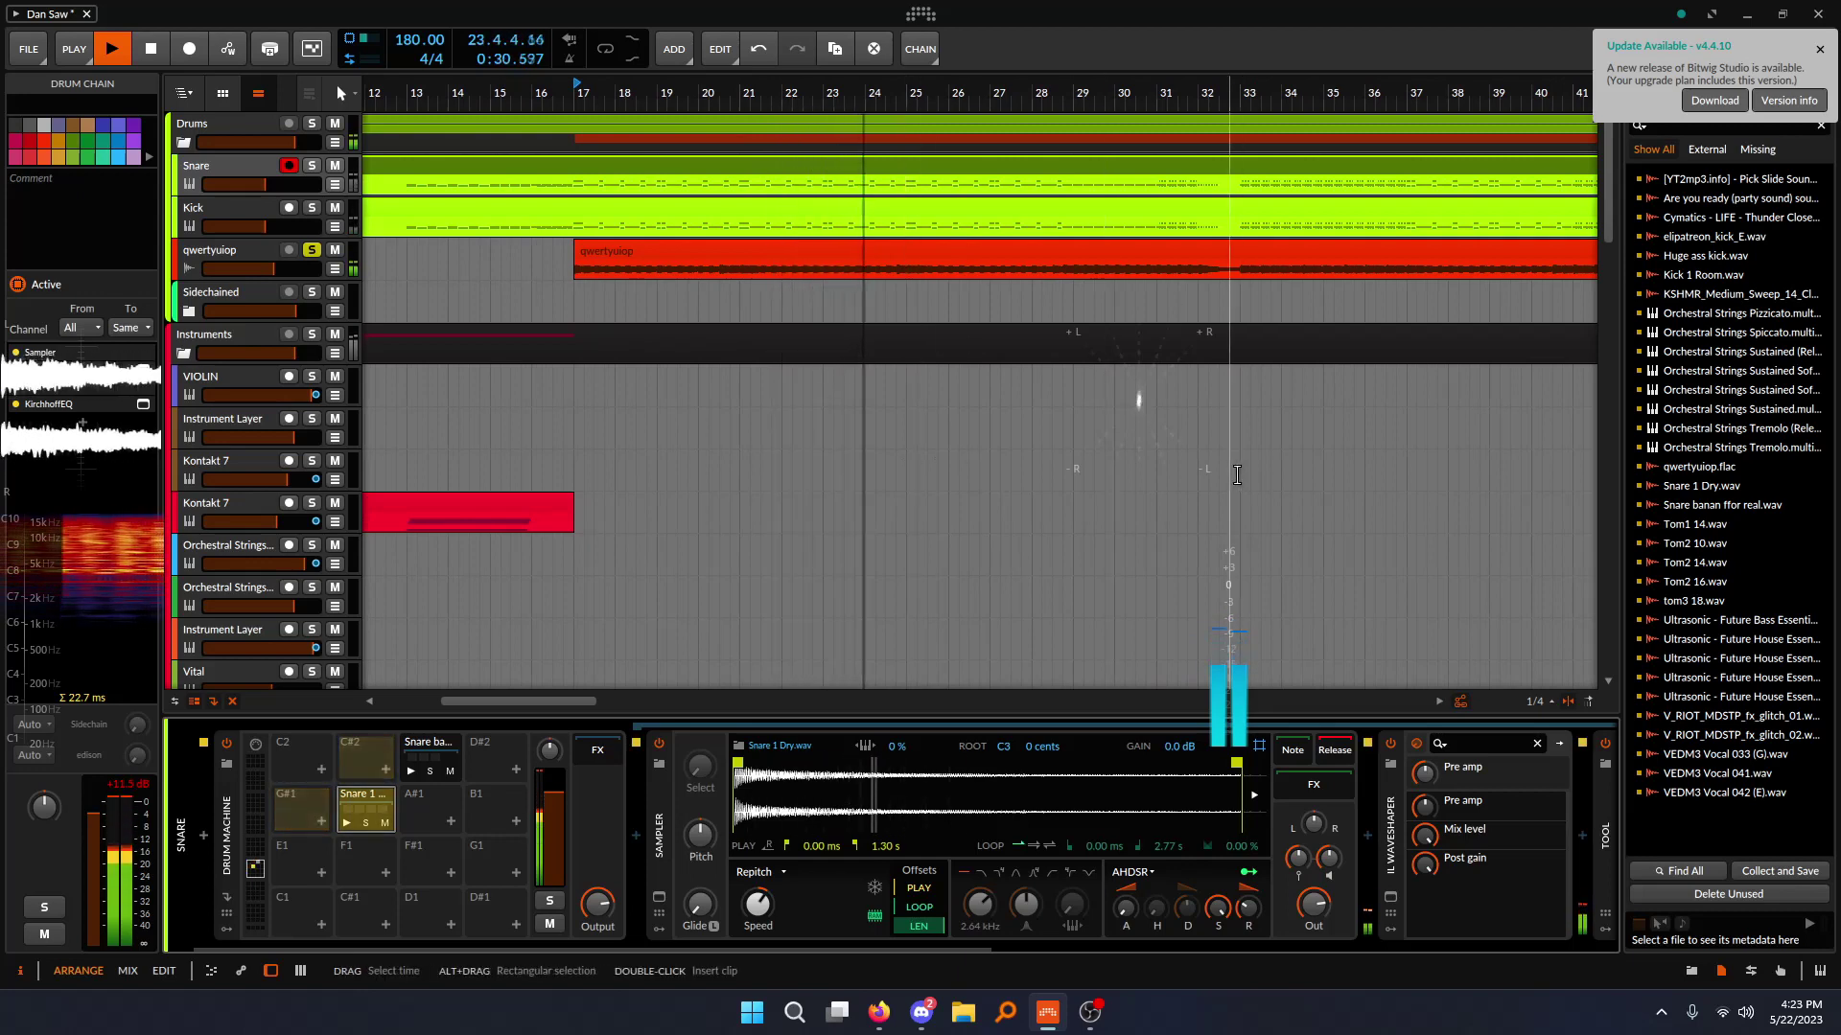
pyautogui.moveTo(1247, 475); pyautogui.dragTo(1232, 475)
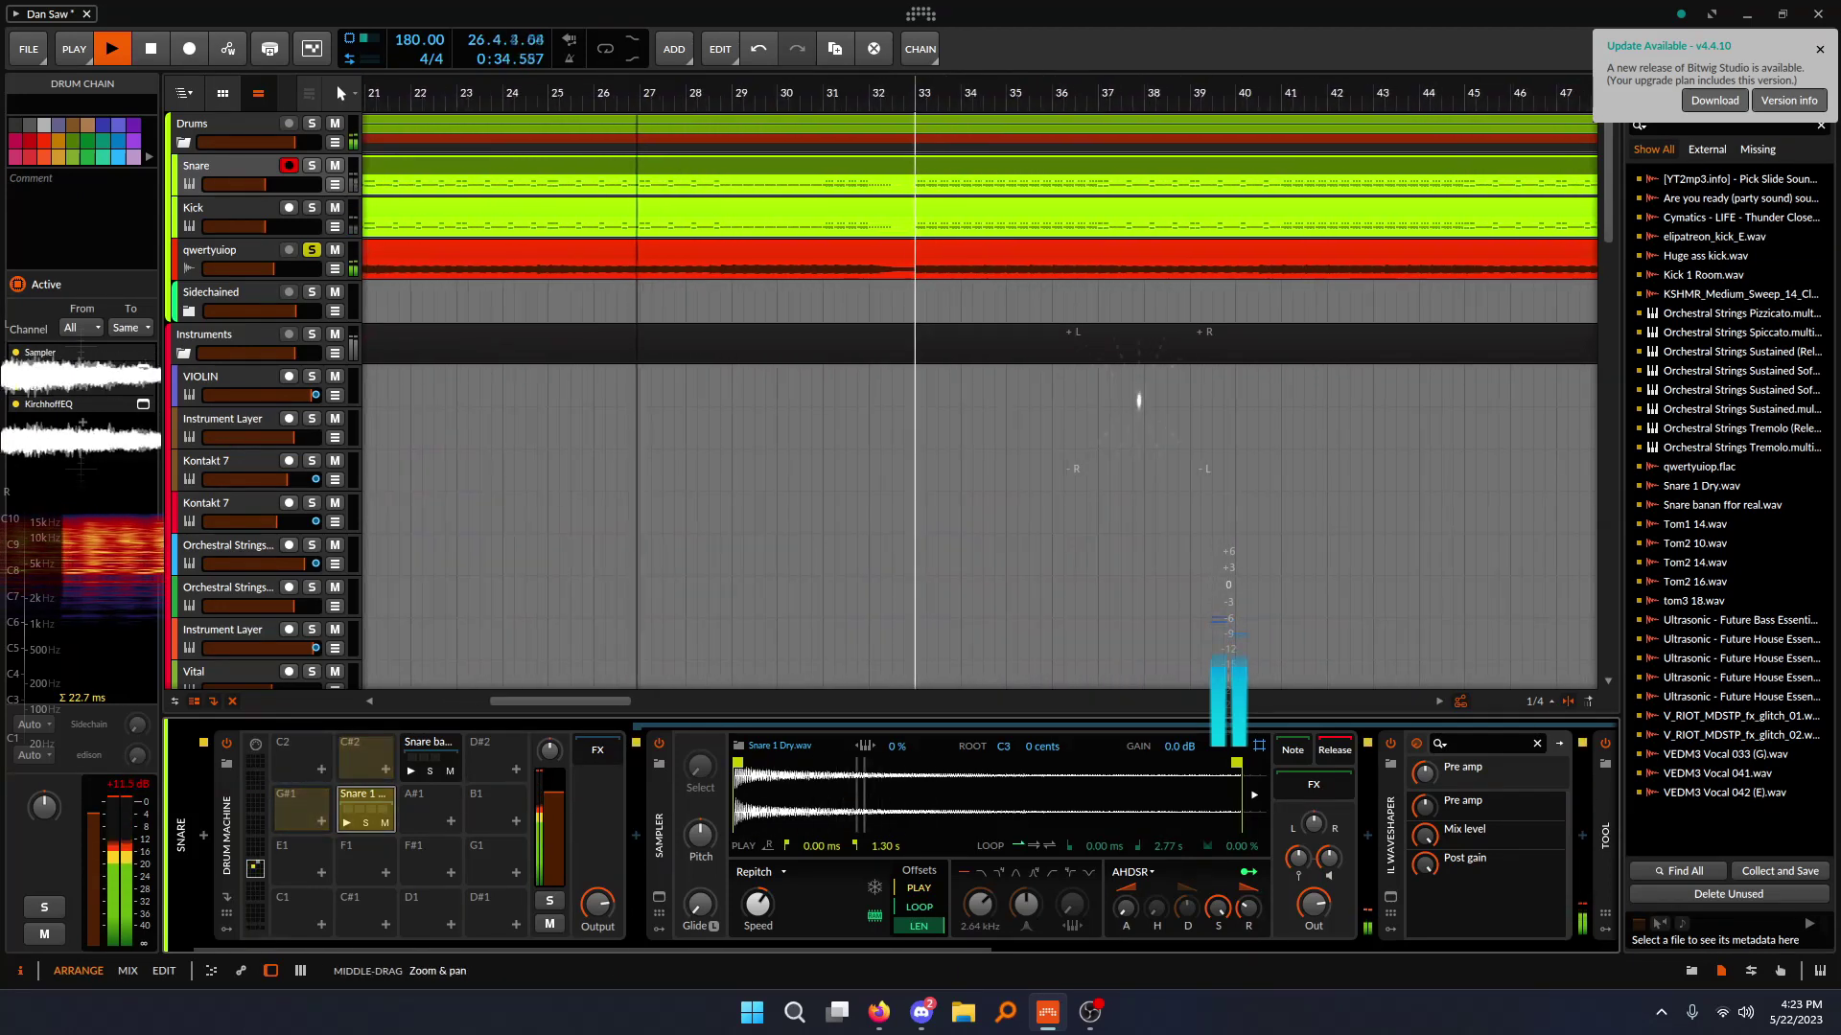
pyautogui.press('space')
pyautogui.click(784, 419)
pyautogui.moveTo(784, 419)
pyautogui.mouseDown()
pyautogui.moveTo(837, 383)
pyautogui.moveTo(933, 384)
pyautogui.moveTo(920, 417)
pyautogui.mouseUp()
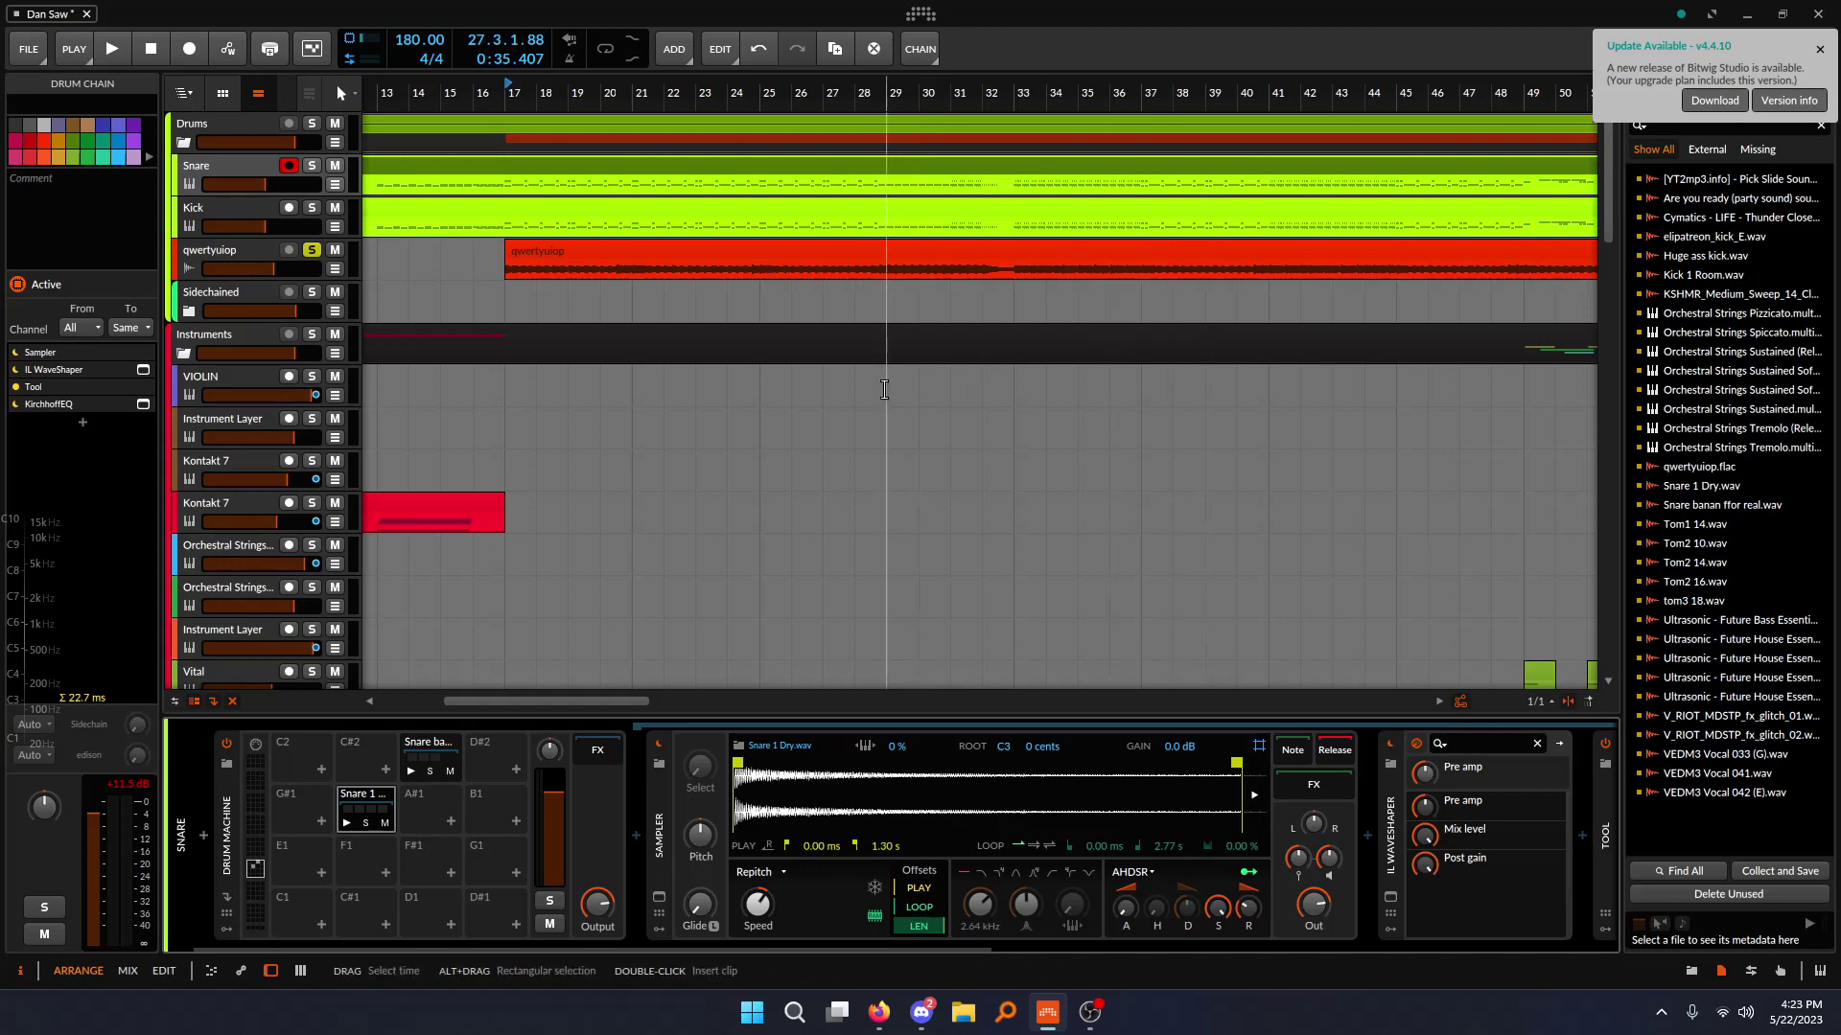
# - Solo the Kick and Snare tracks together with qwertyuiop and play the drums from bar 49
pyautogui.hscroll(10, 953, 474)
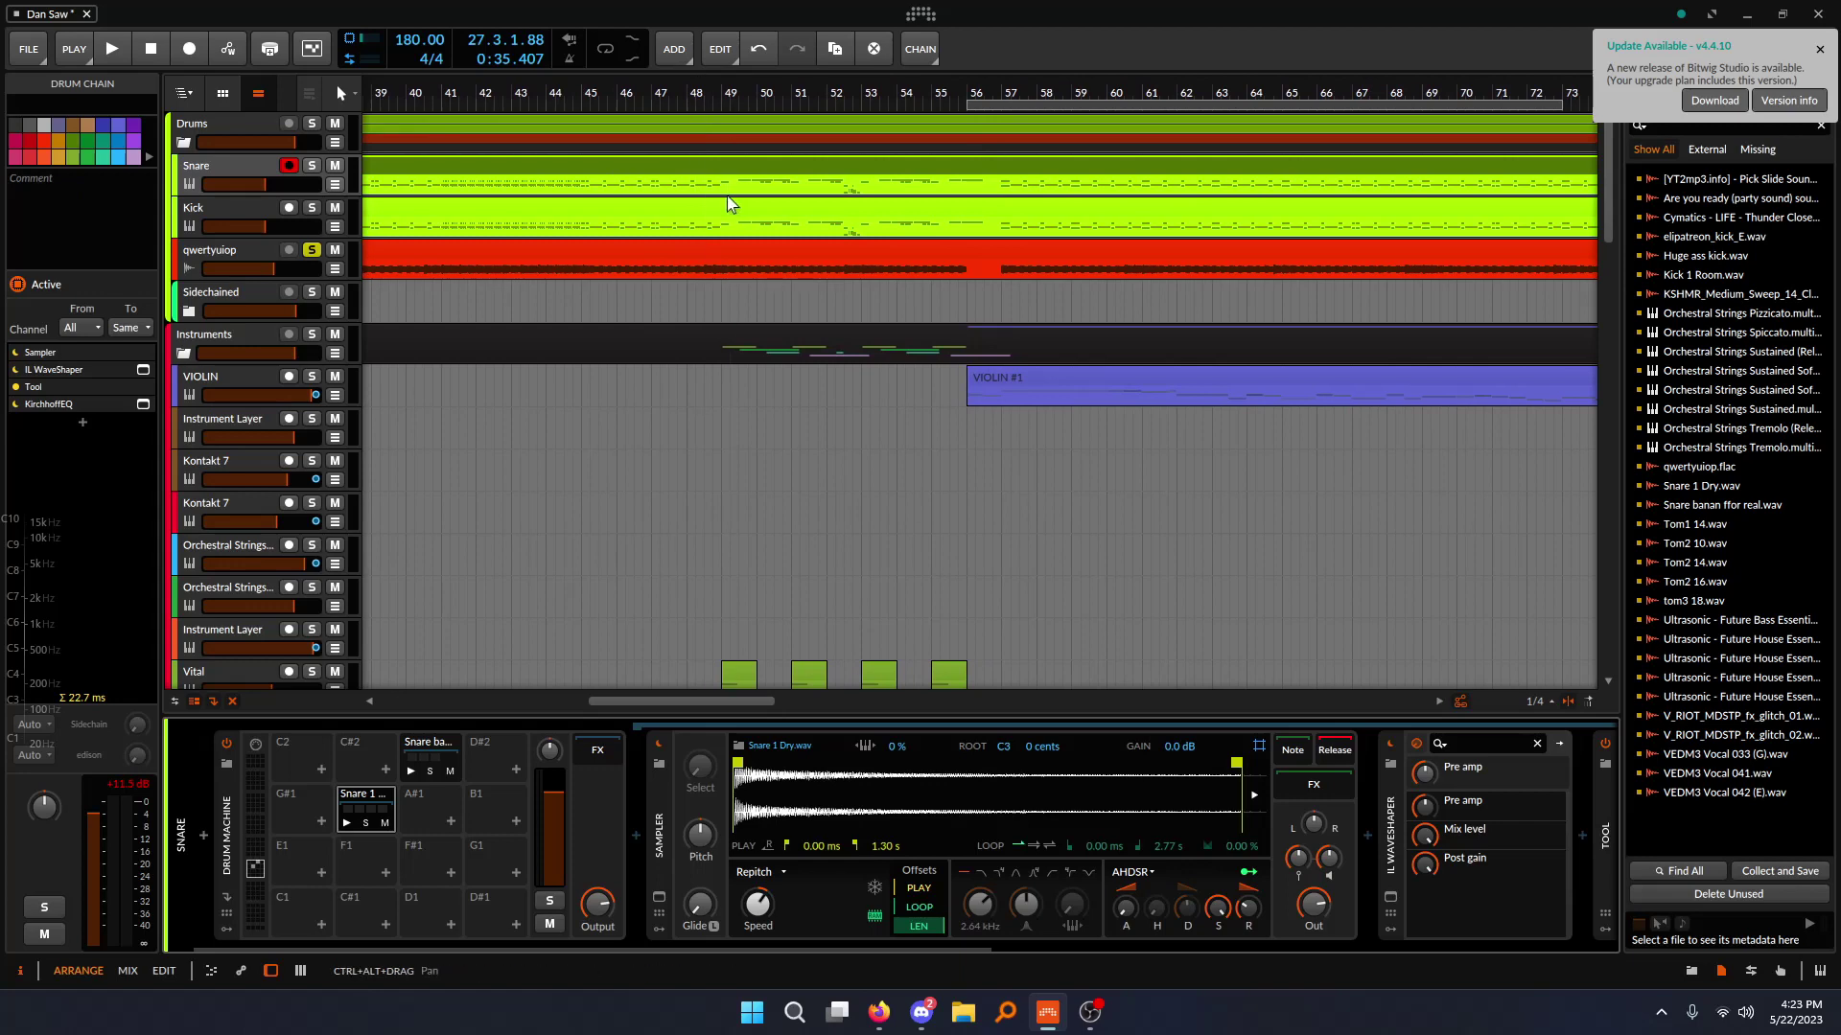
pyautogui.moveTo(684, 93); pyautogui.dragTo(770, 57)
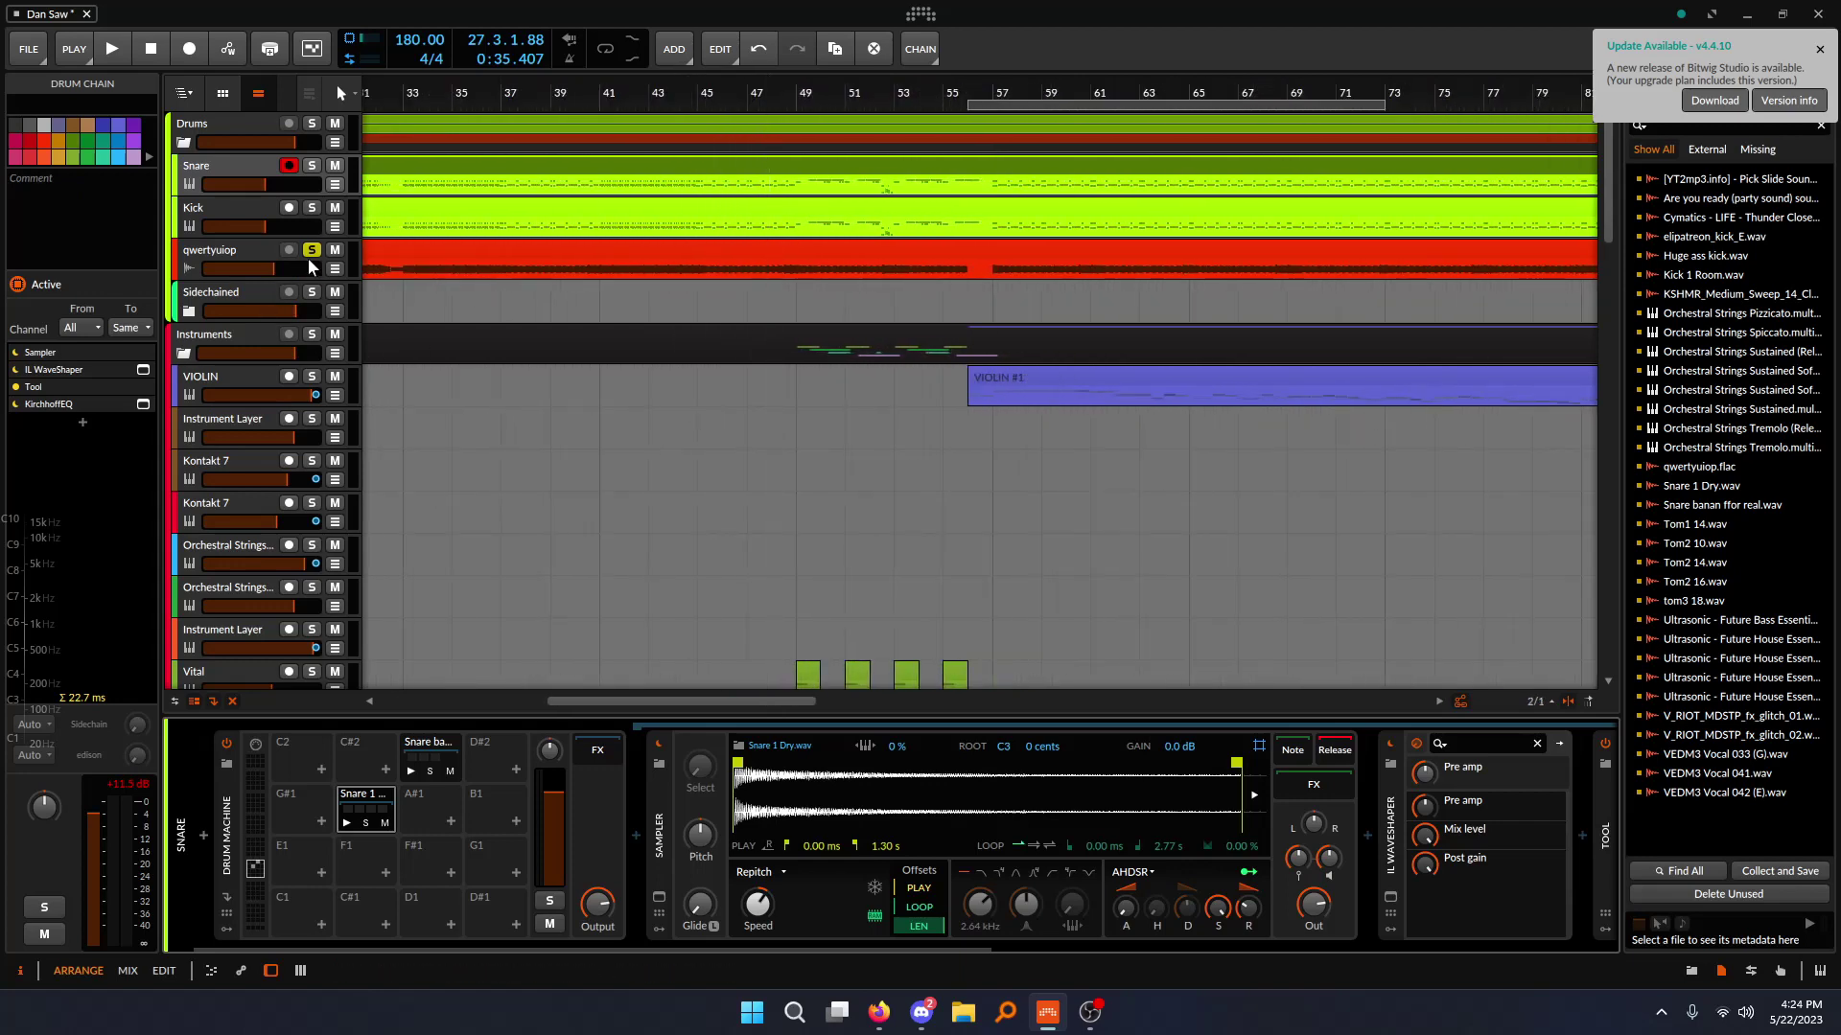
pyautogui.click(311, 207)
pyautogui.click(311, 165)
pyautogui.doubleClick(796, 82)
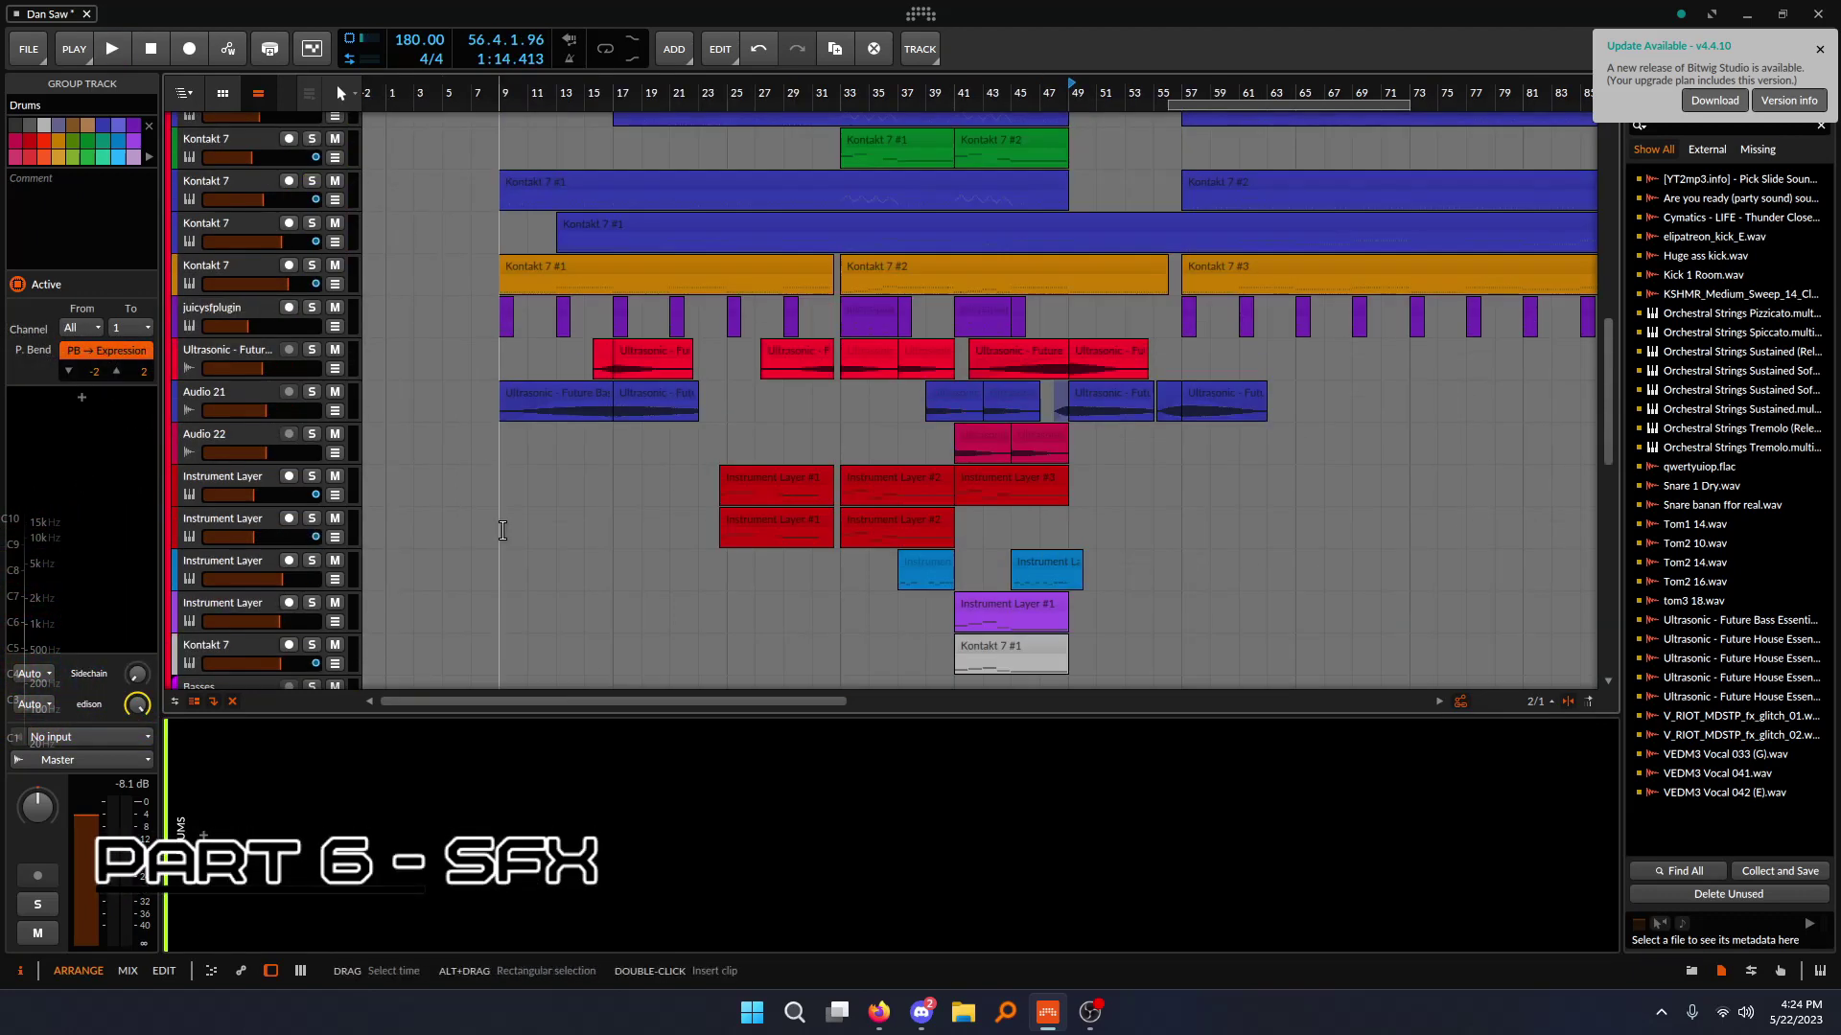
# - Solo the Audio 21 and Ultrasonic - Future tracks in place of the drums and play them from bar 9
pyautogui.scroll(10, 504, 537)
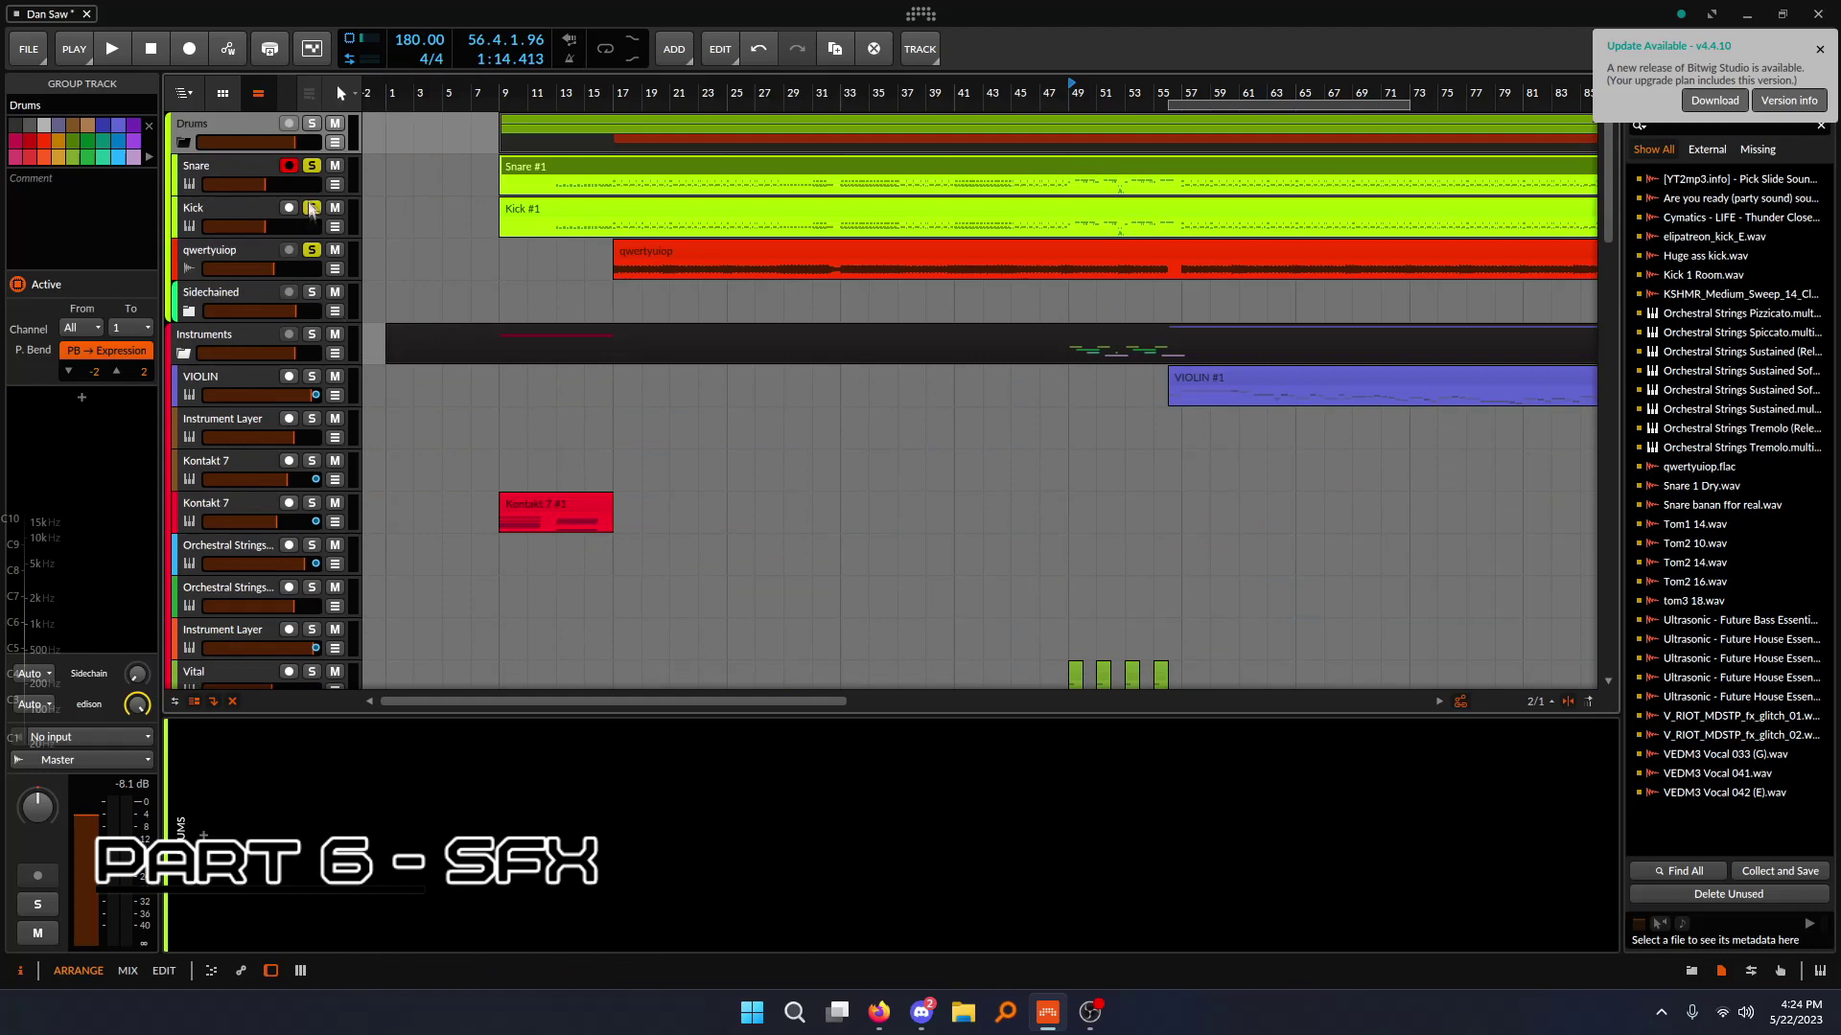
pyautogui.scroll(-10, 518, 477)
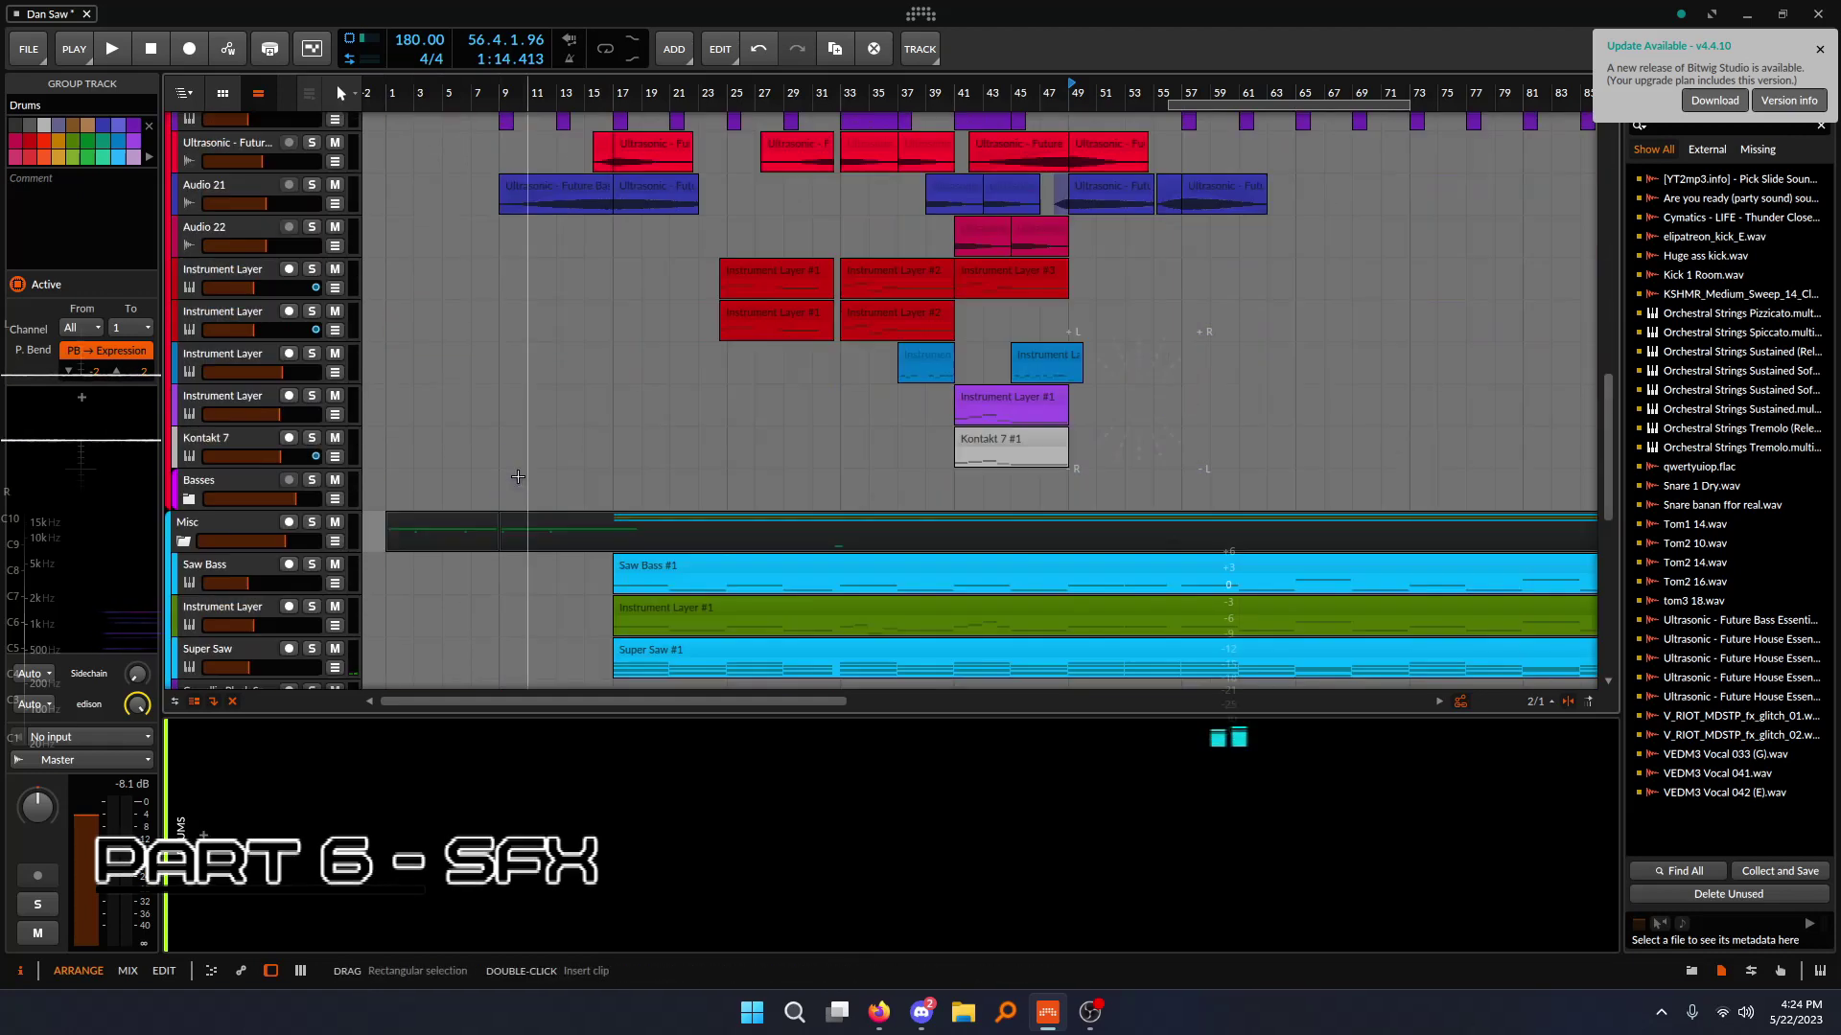
pyautogui.scroll(3, 518, 476)
pyautogui.click(312, 322)
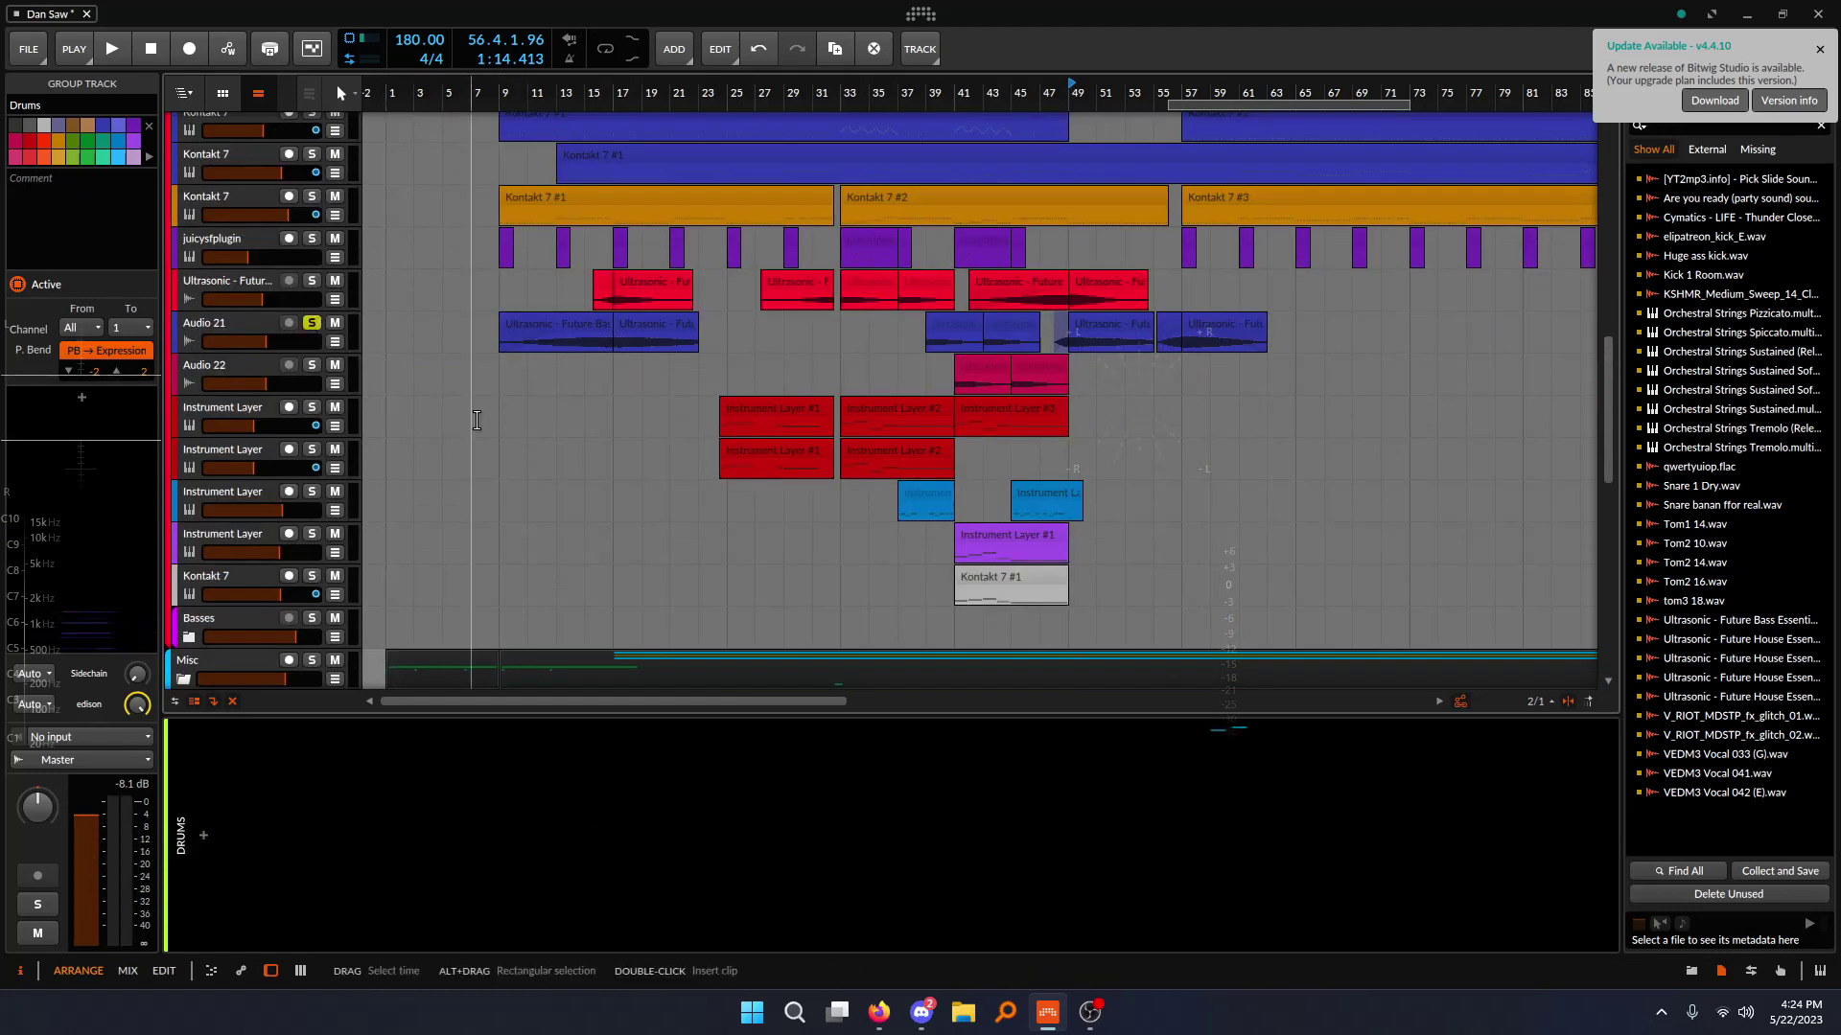
pyautogui.click(311, 280)
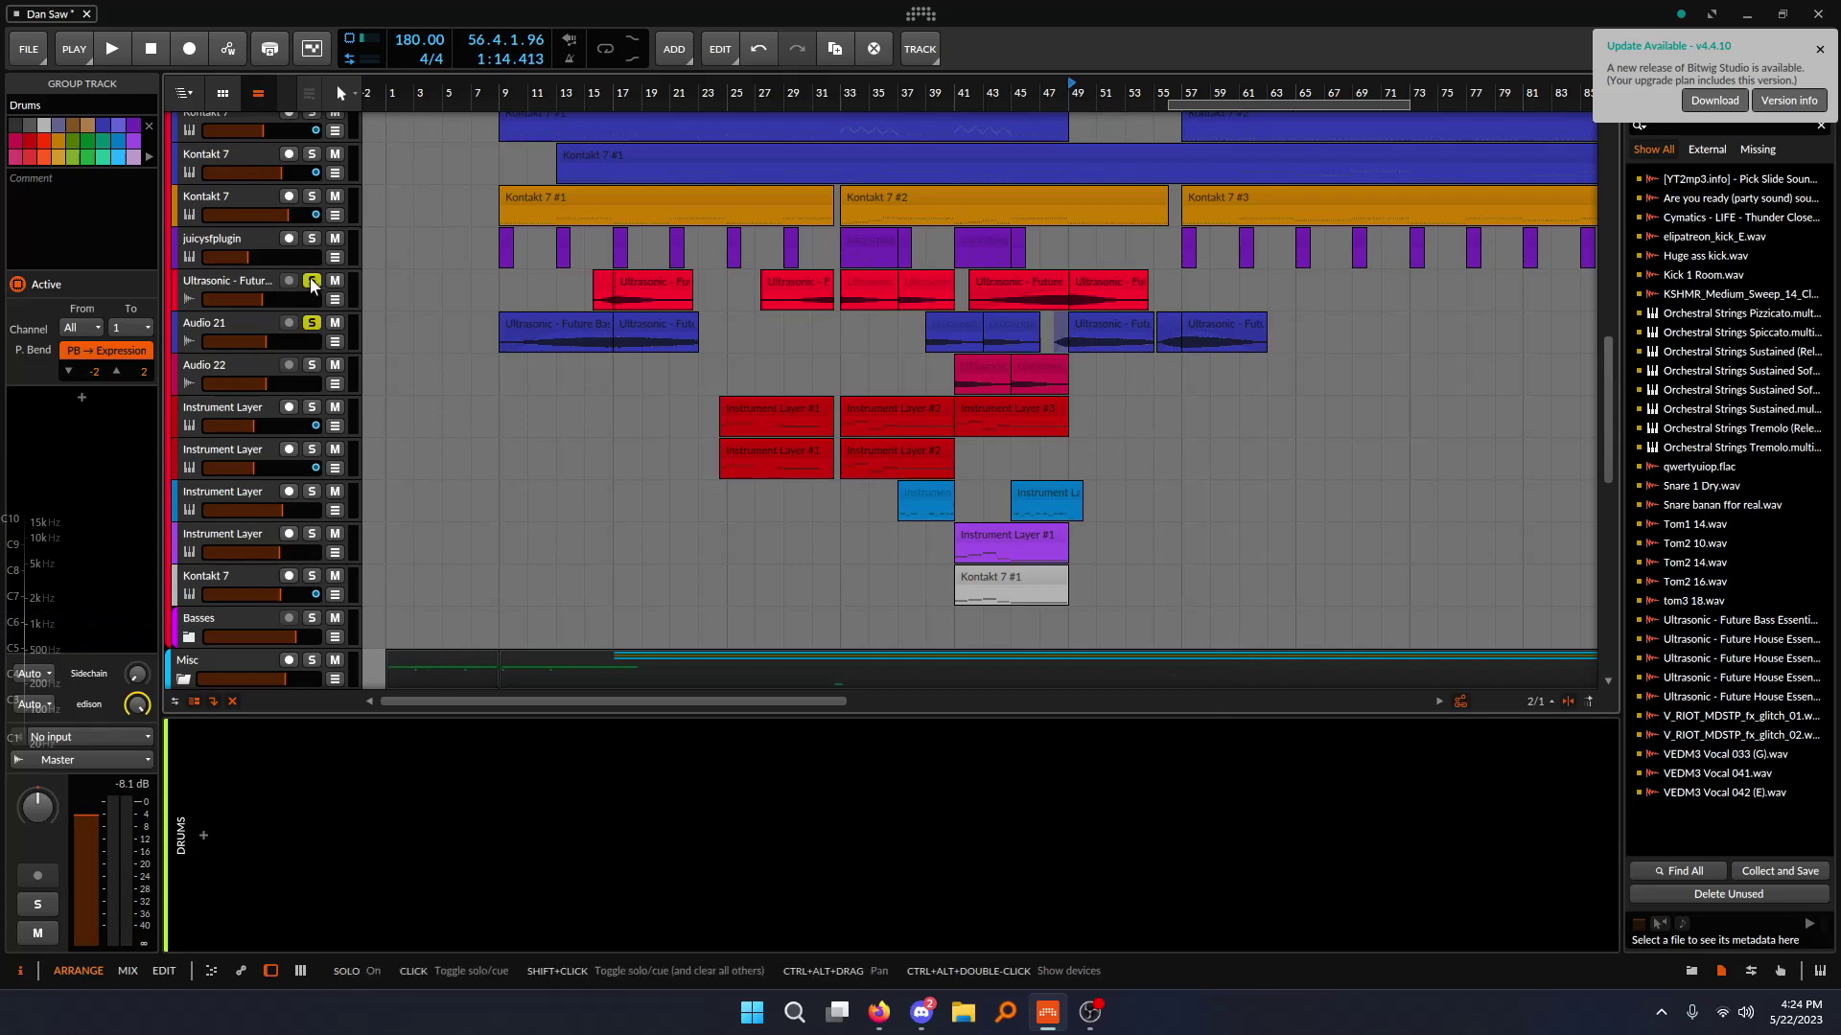
pyautogui.press('space')
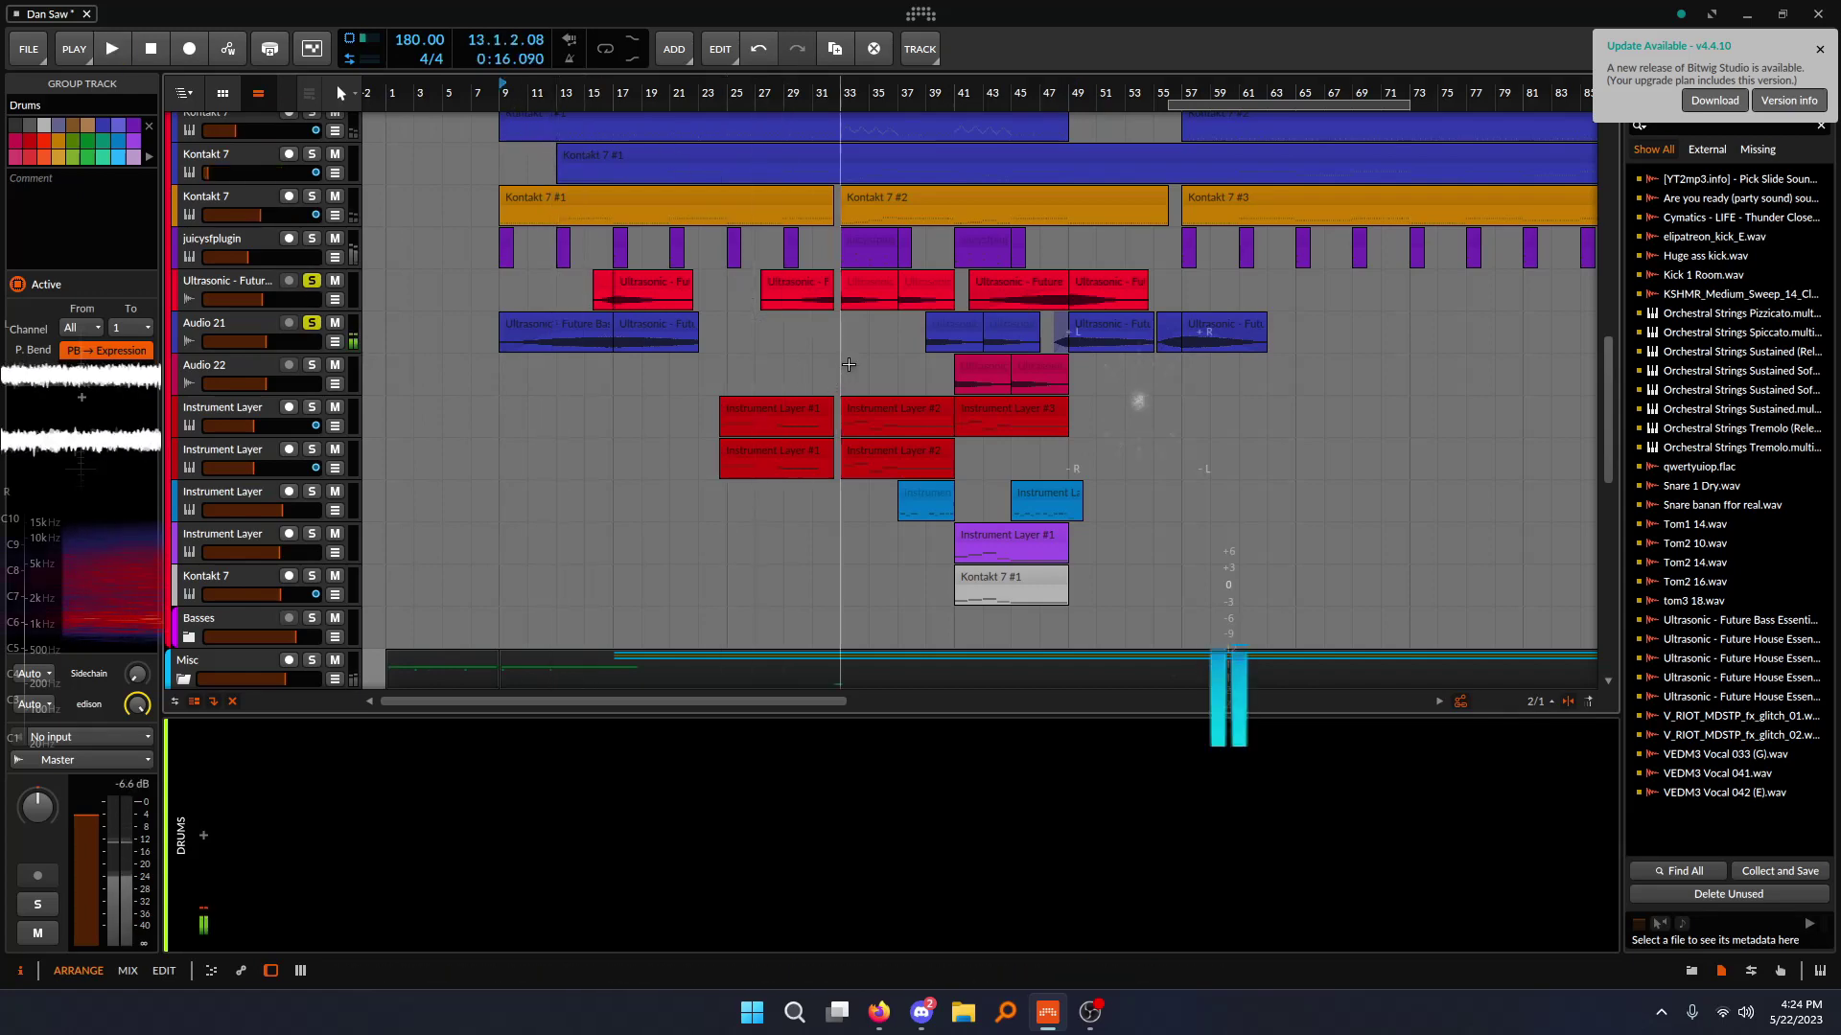
# - Play the soloed Ultrasonic effect tracks again from bar 153, near the end of the song
pyautogui.moveTo(1078, 93); pyautogui.dragTo(949, 96)
pyautogui.doubleClick(944, 93)
pyautogui.moveTo(1027, 422); pyautogui.dragTo(802, 428)
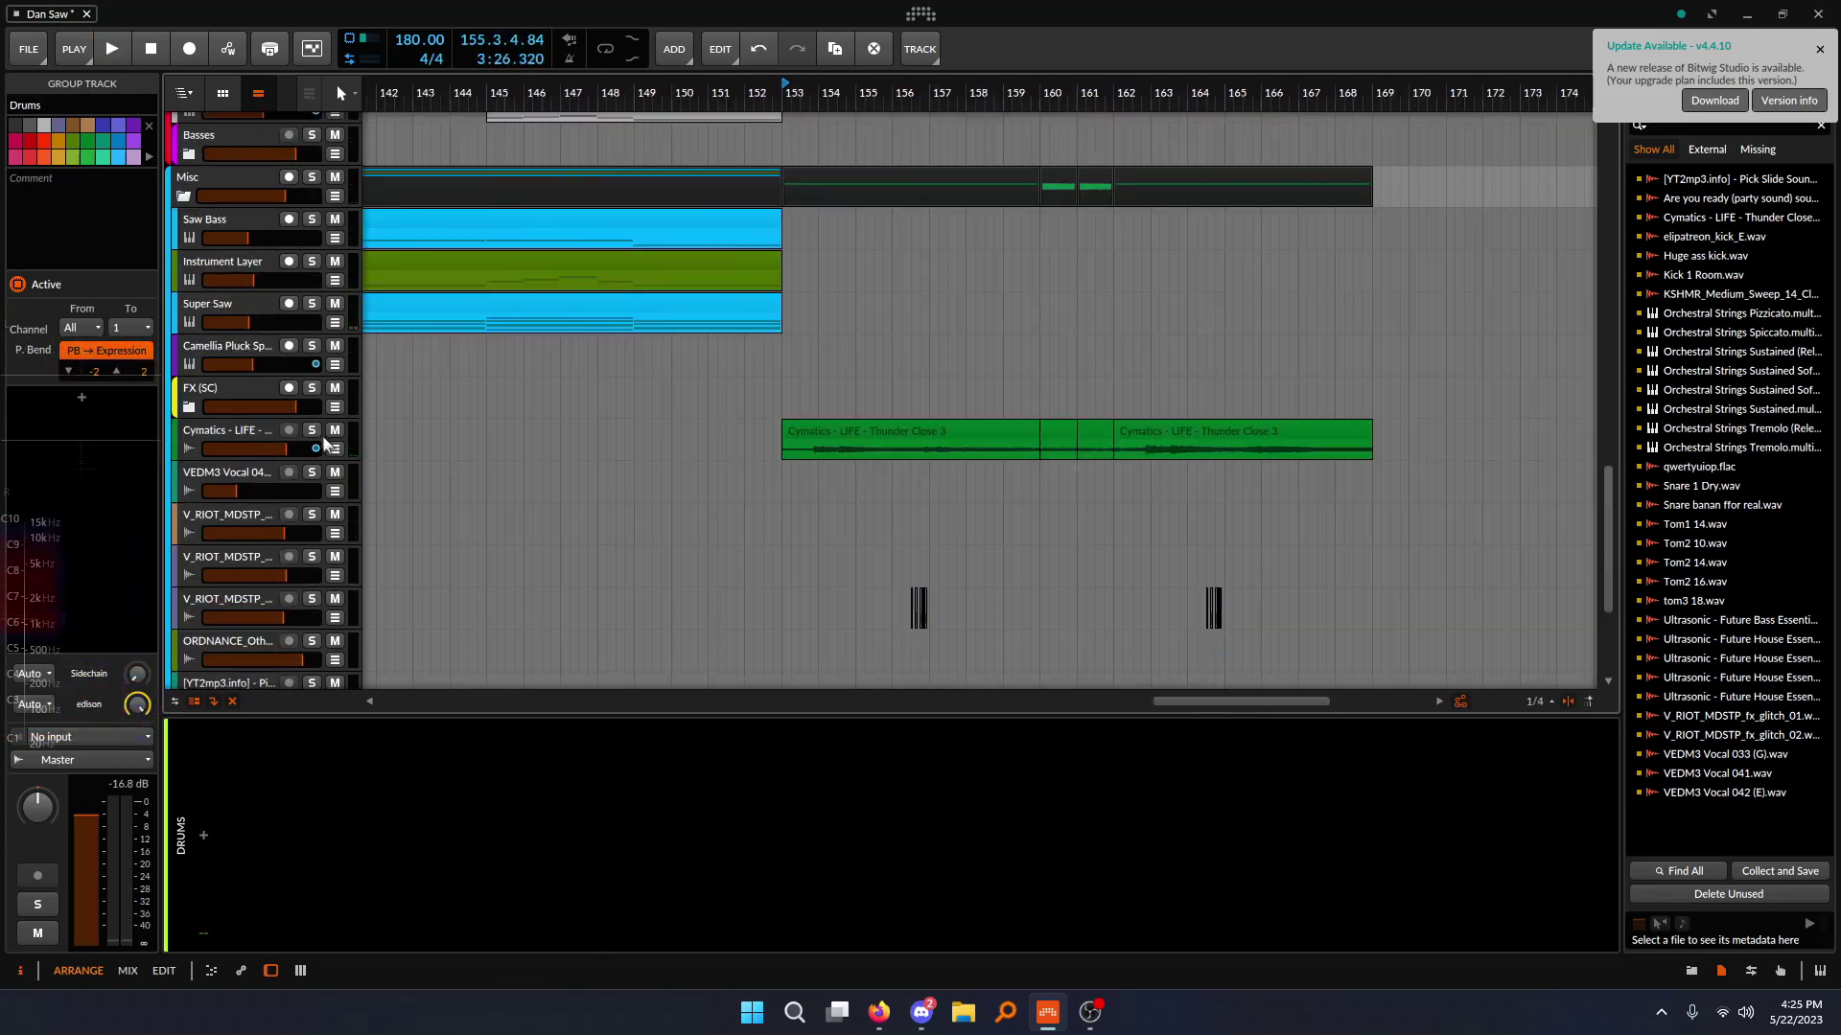
# - Solo the Cymatics - LIFE thunder track and play its Thunder Close 3 clips from bar 153
pyautogui.scroll(4, 411, 447)
pyautogui.scroll(-4, 411, 447)
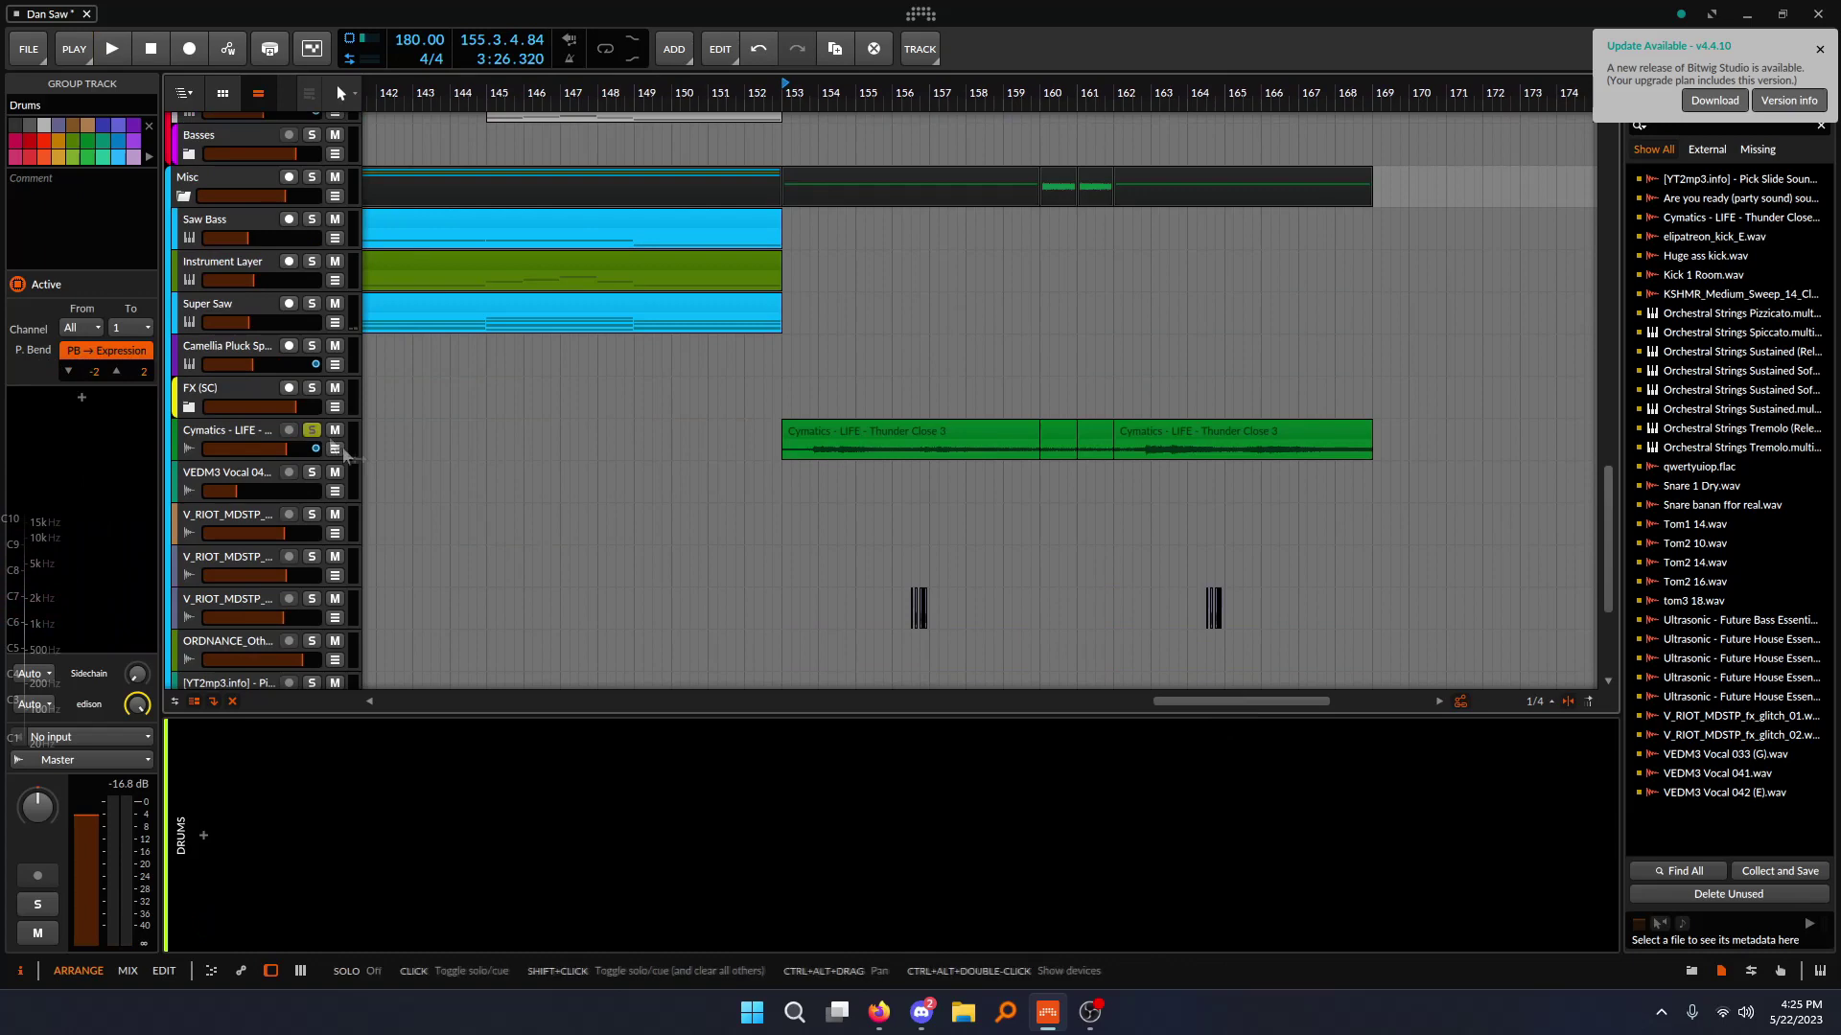
pyautogui.scroll(6, 453, 525)
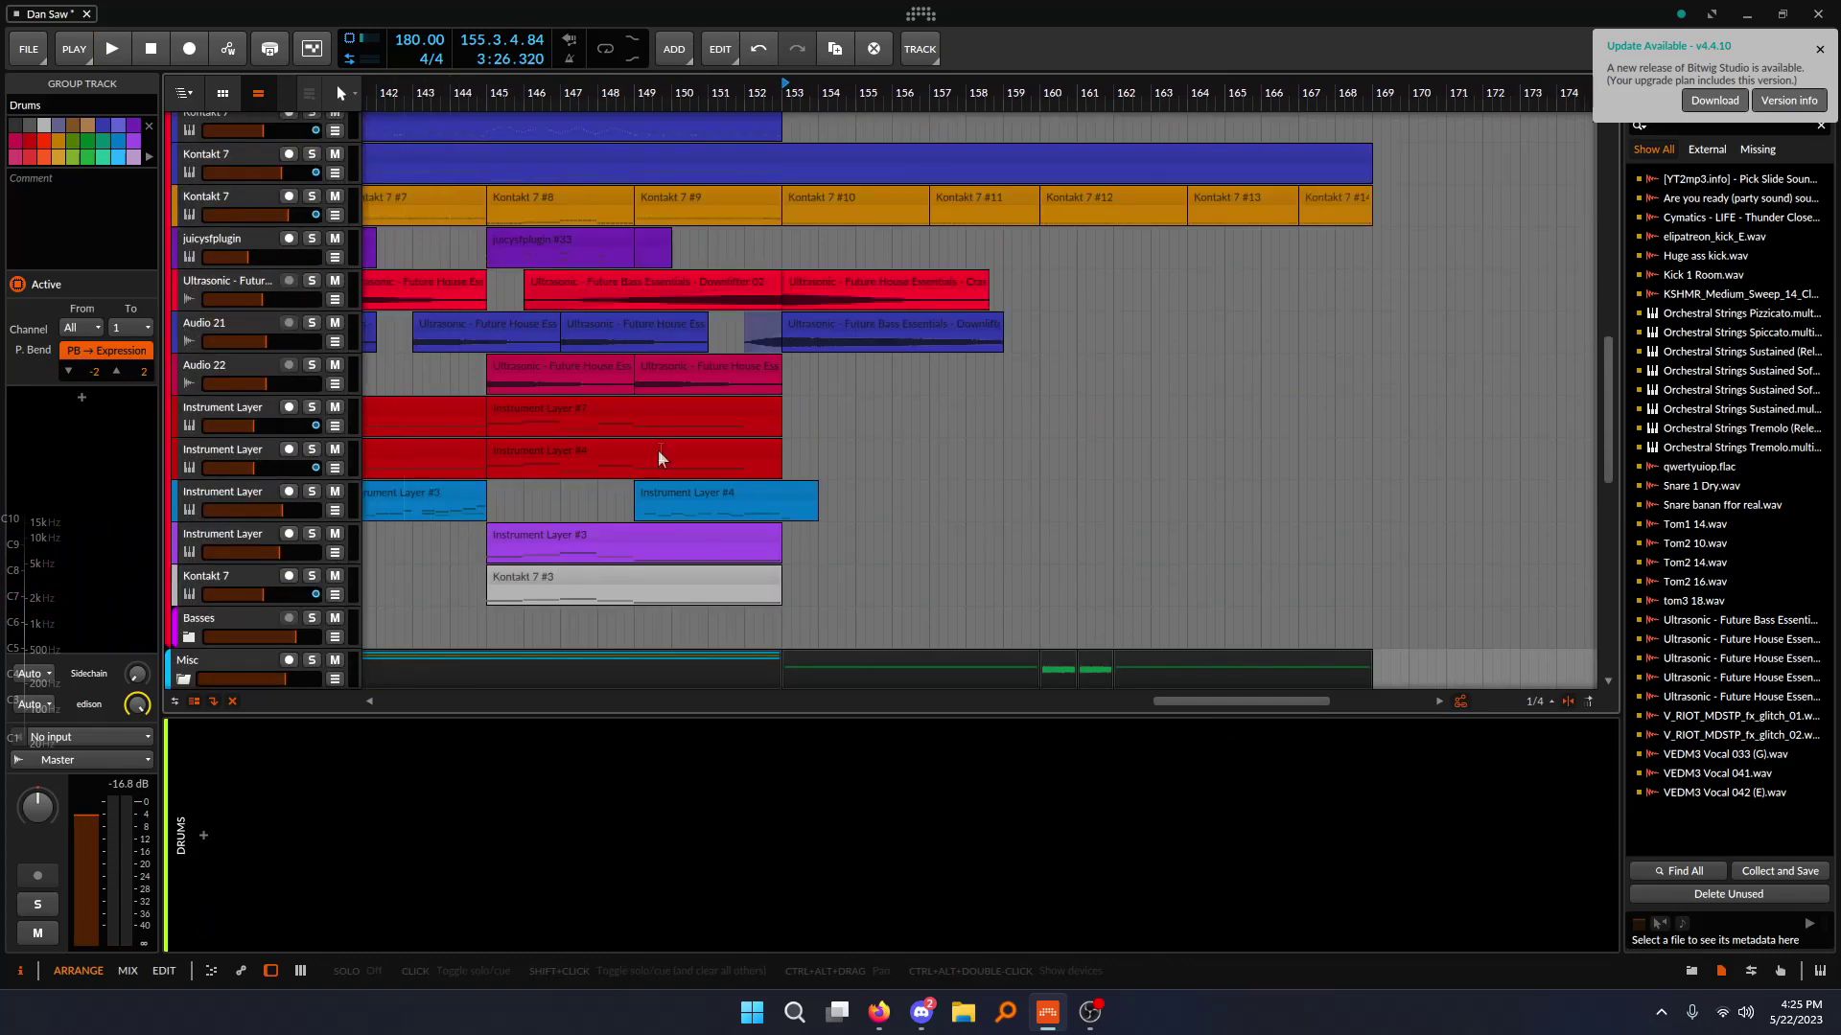
pyautogui.scroll(-10, 836, 375)
pyautogui.press('space')
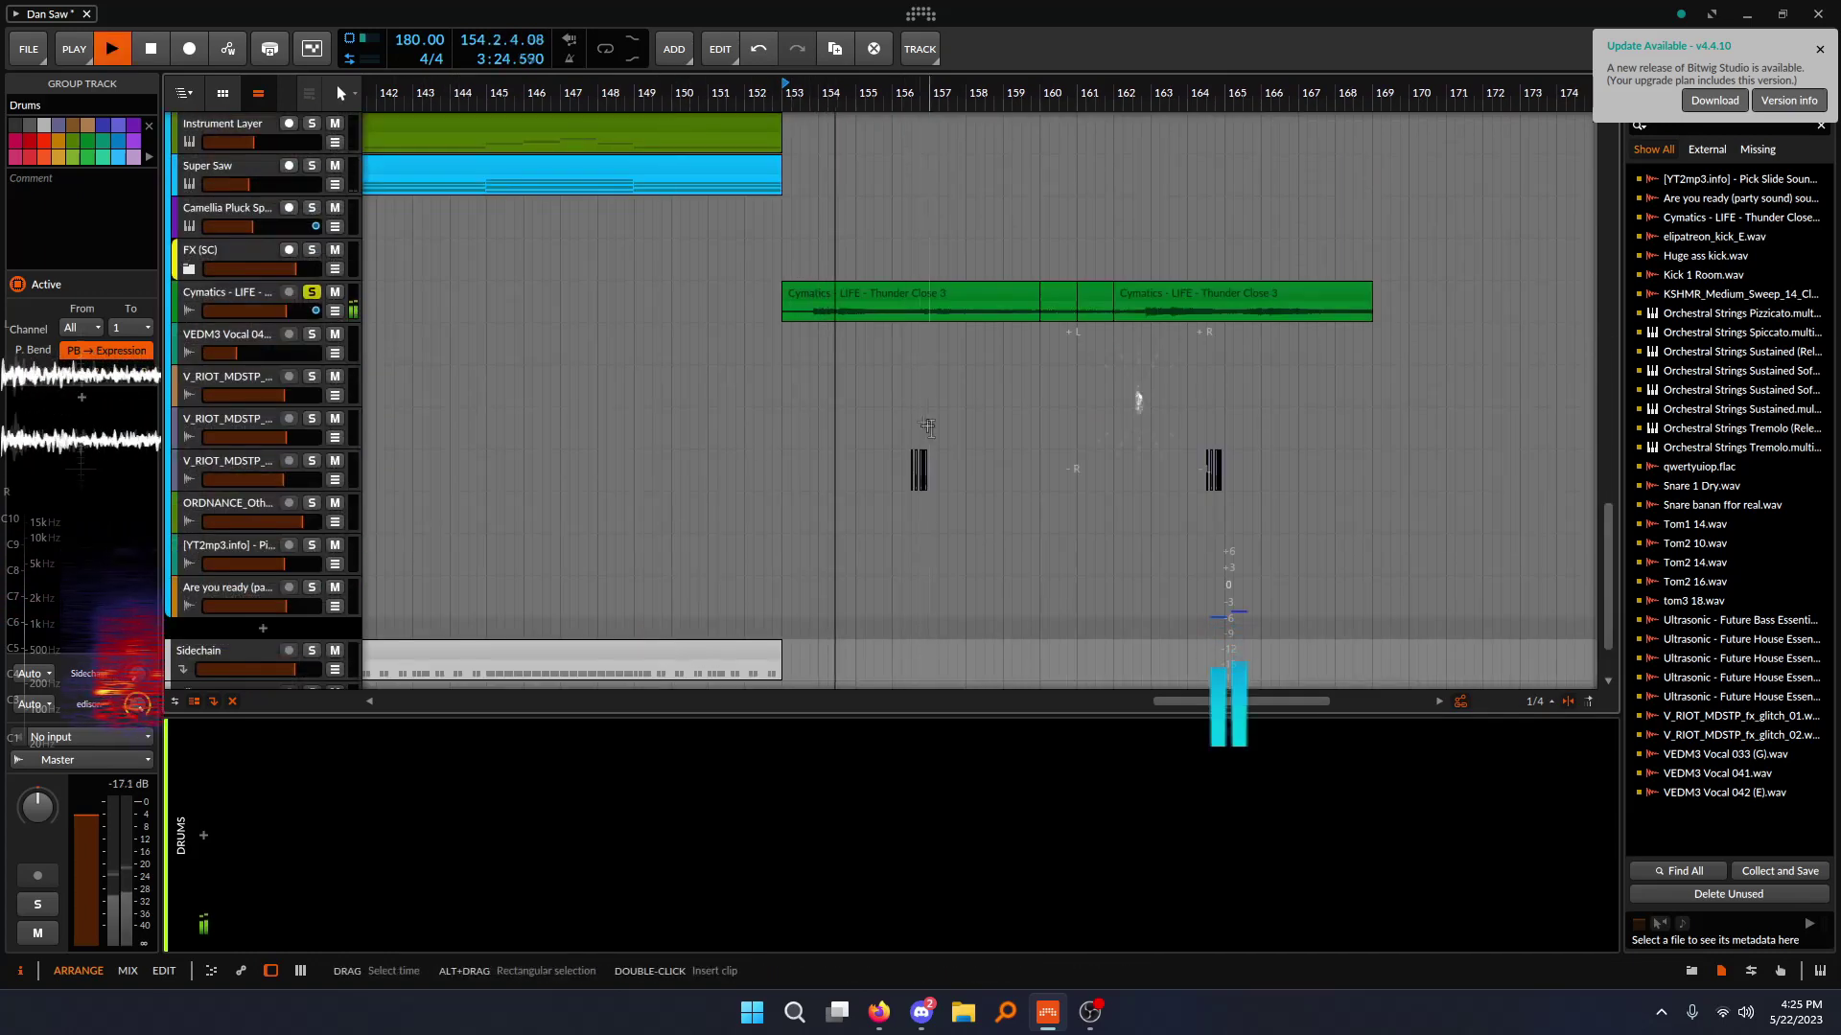
pyautogui.moveTo(1076, 478); pyautogui.dragTo(969, 484)
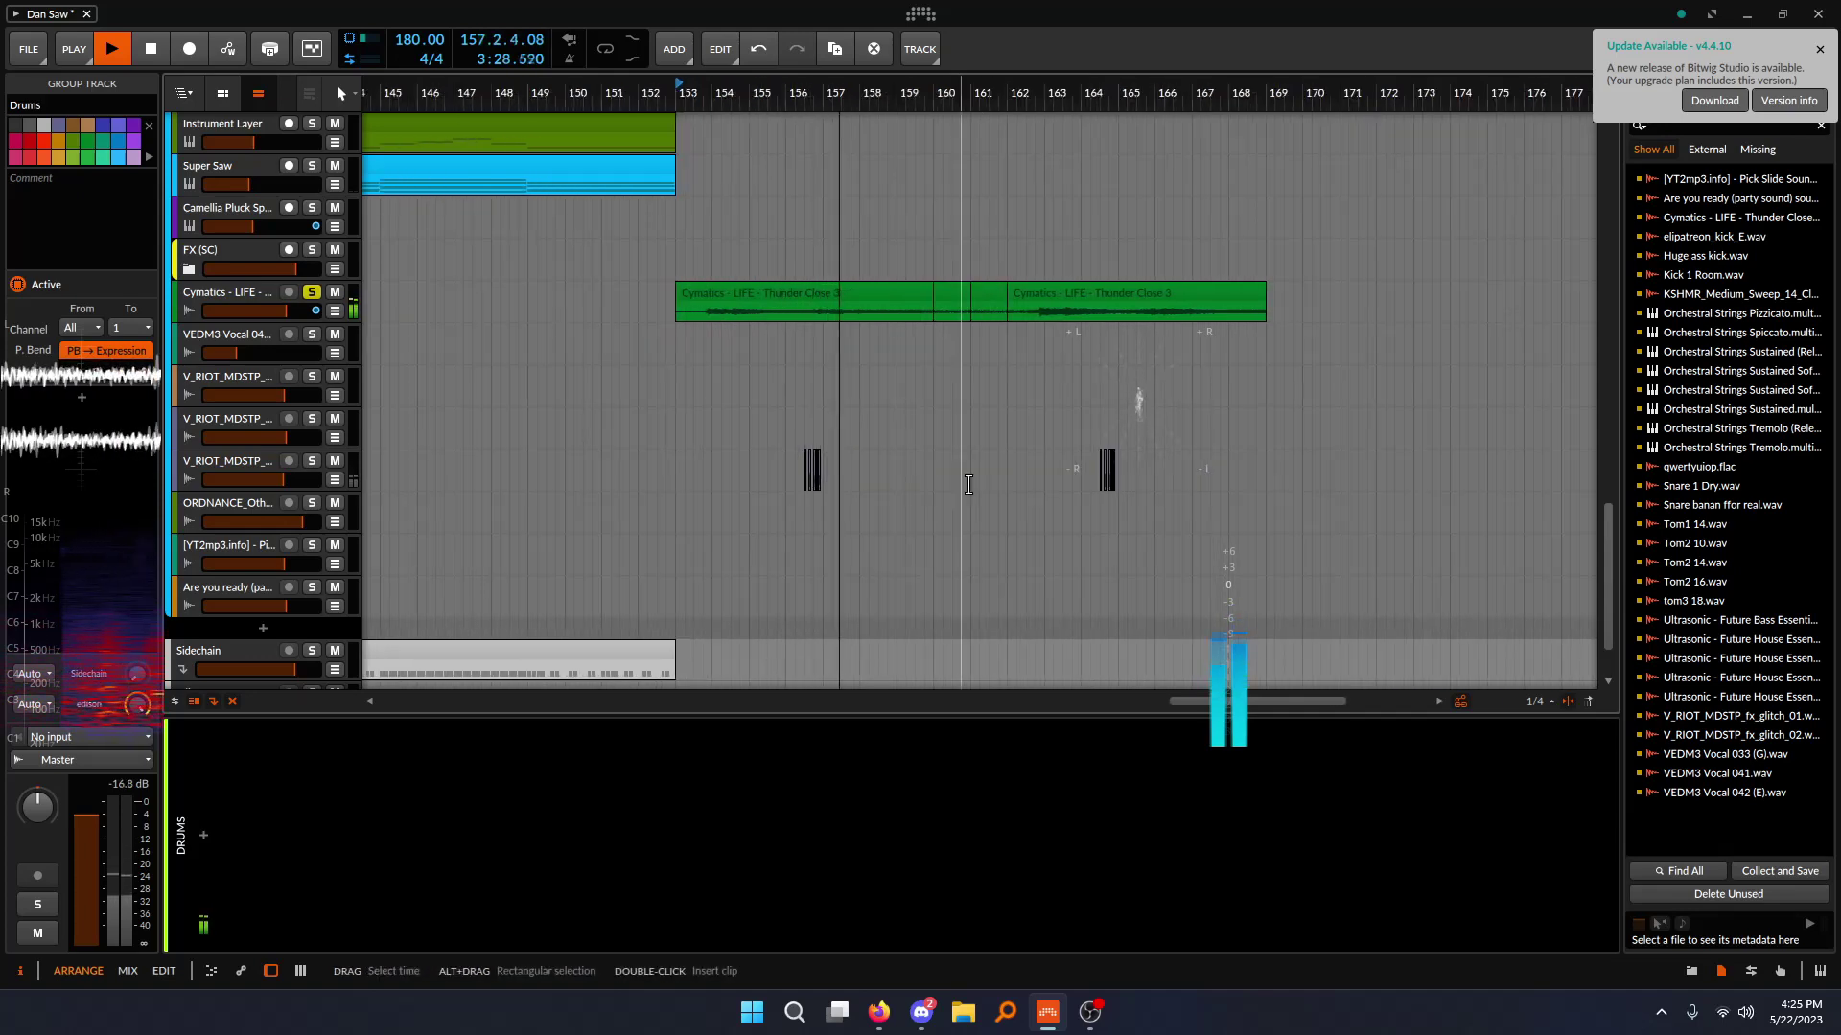
# - Look over the whole arrangement and locate the section after the VIOLIN #1 clip, around bar 89
pyautogui.scroll(-5, 588, 412)
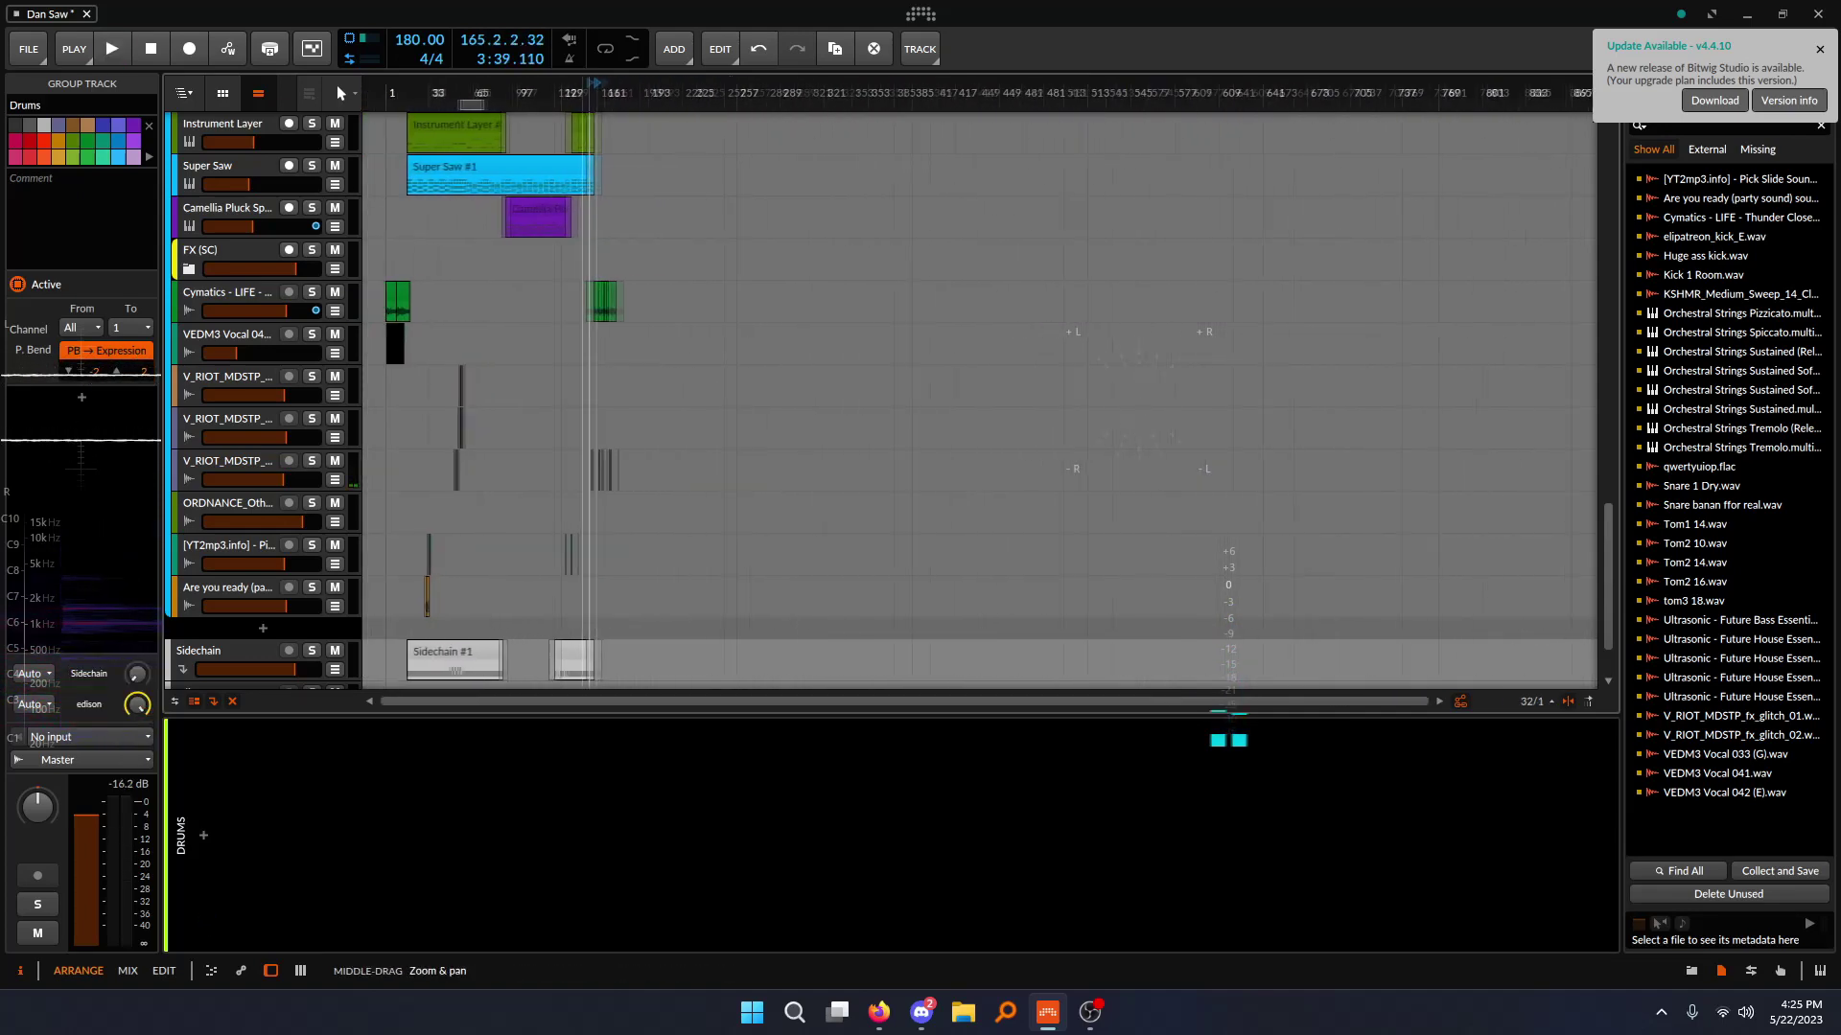
pyautogui.scroll(15, 427, 432)
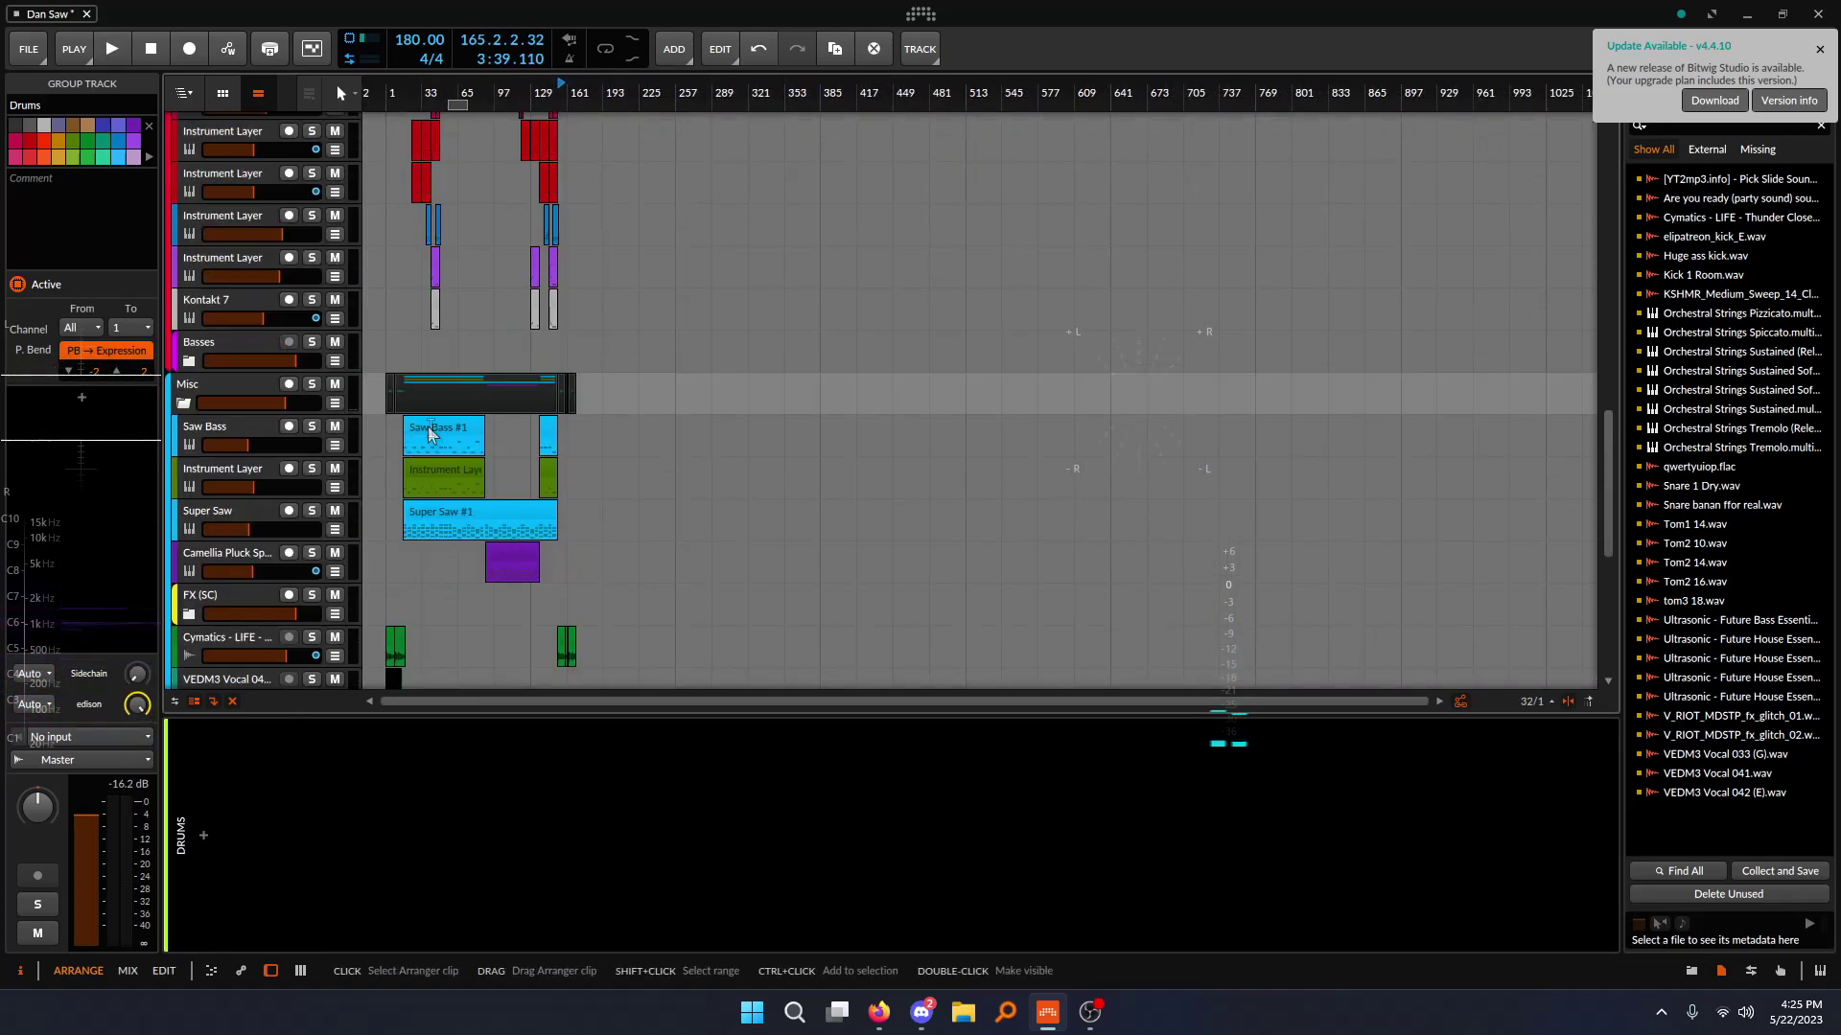
pyautogui.scroll(4, 490, 412)
pyautogui.moveTo(491, 477); pyautogui.dragTo(575, 479)
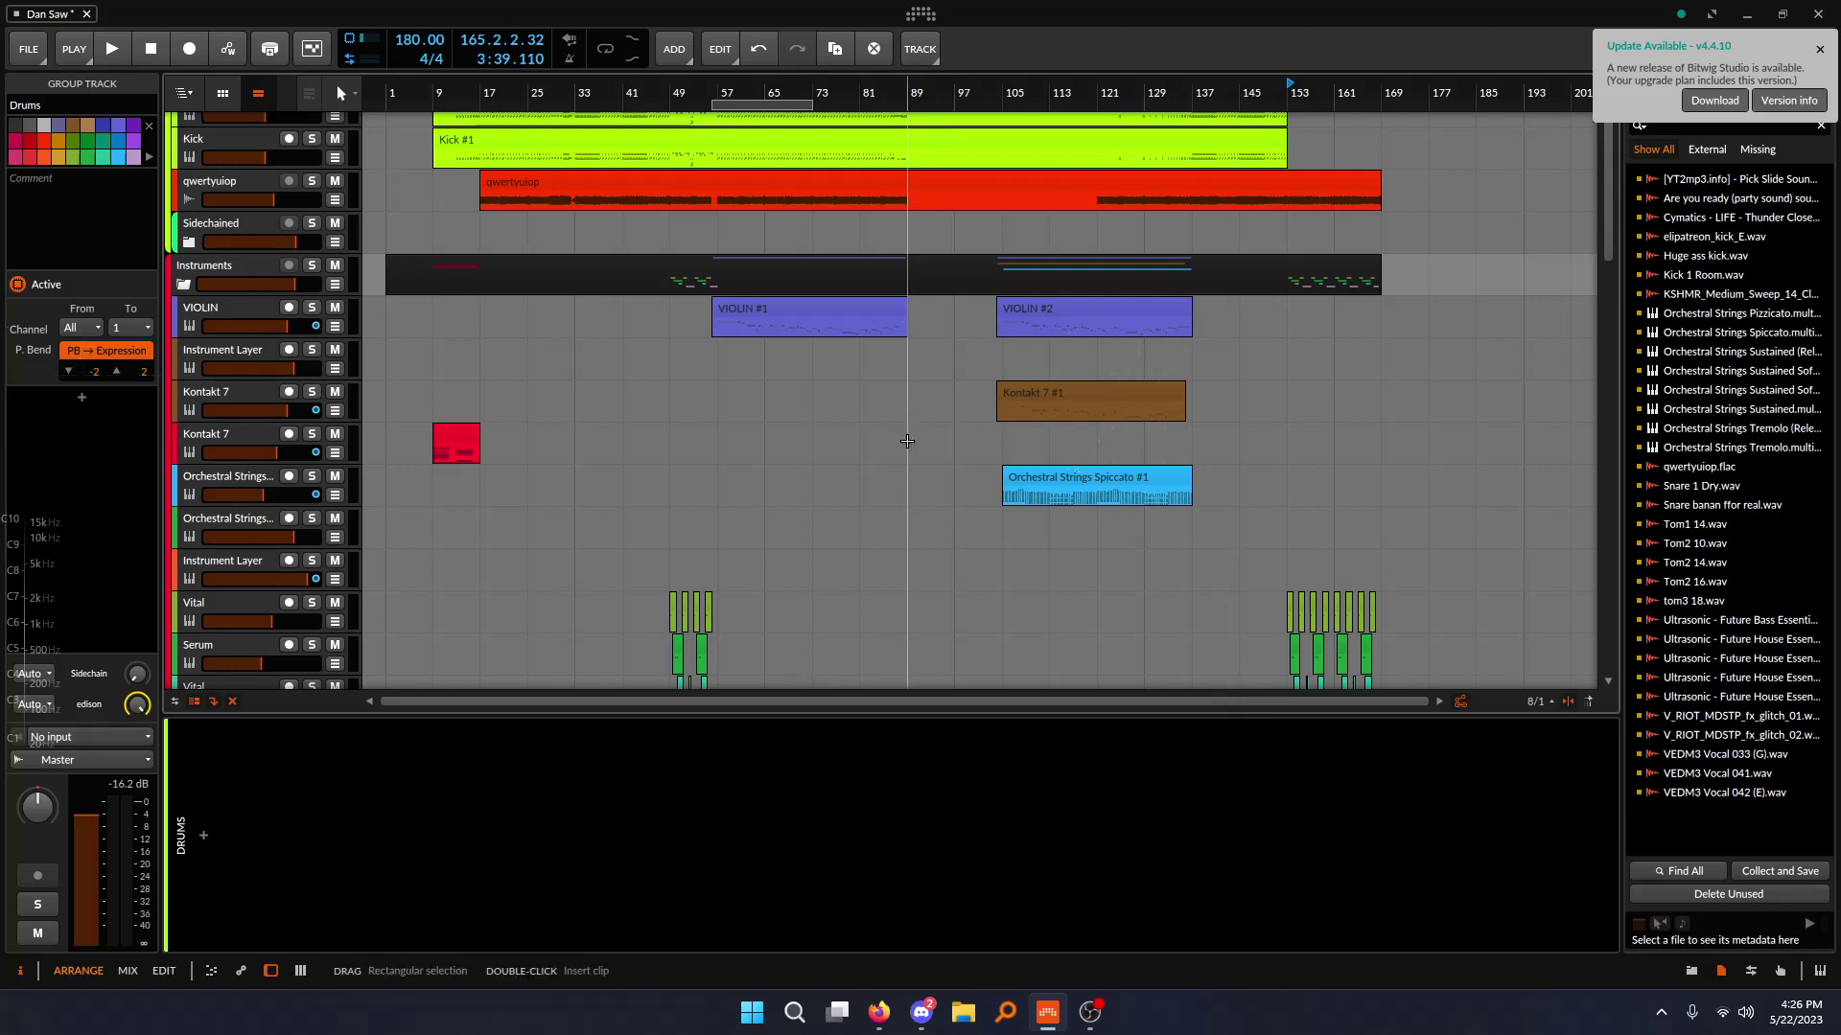
pyautogui.scroll(3, 907, 441)
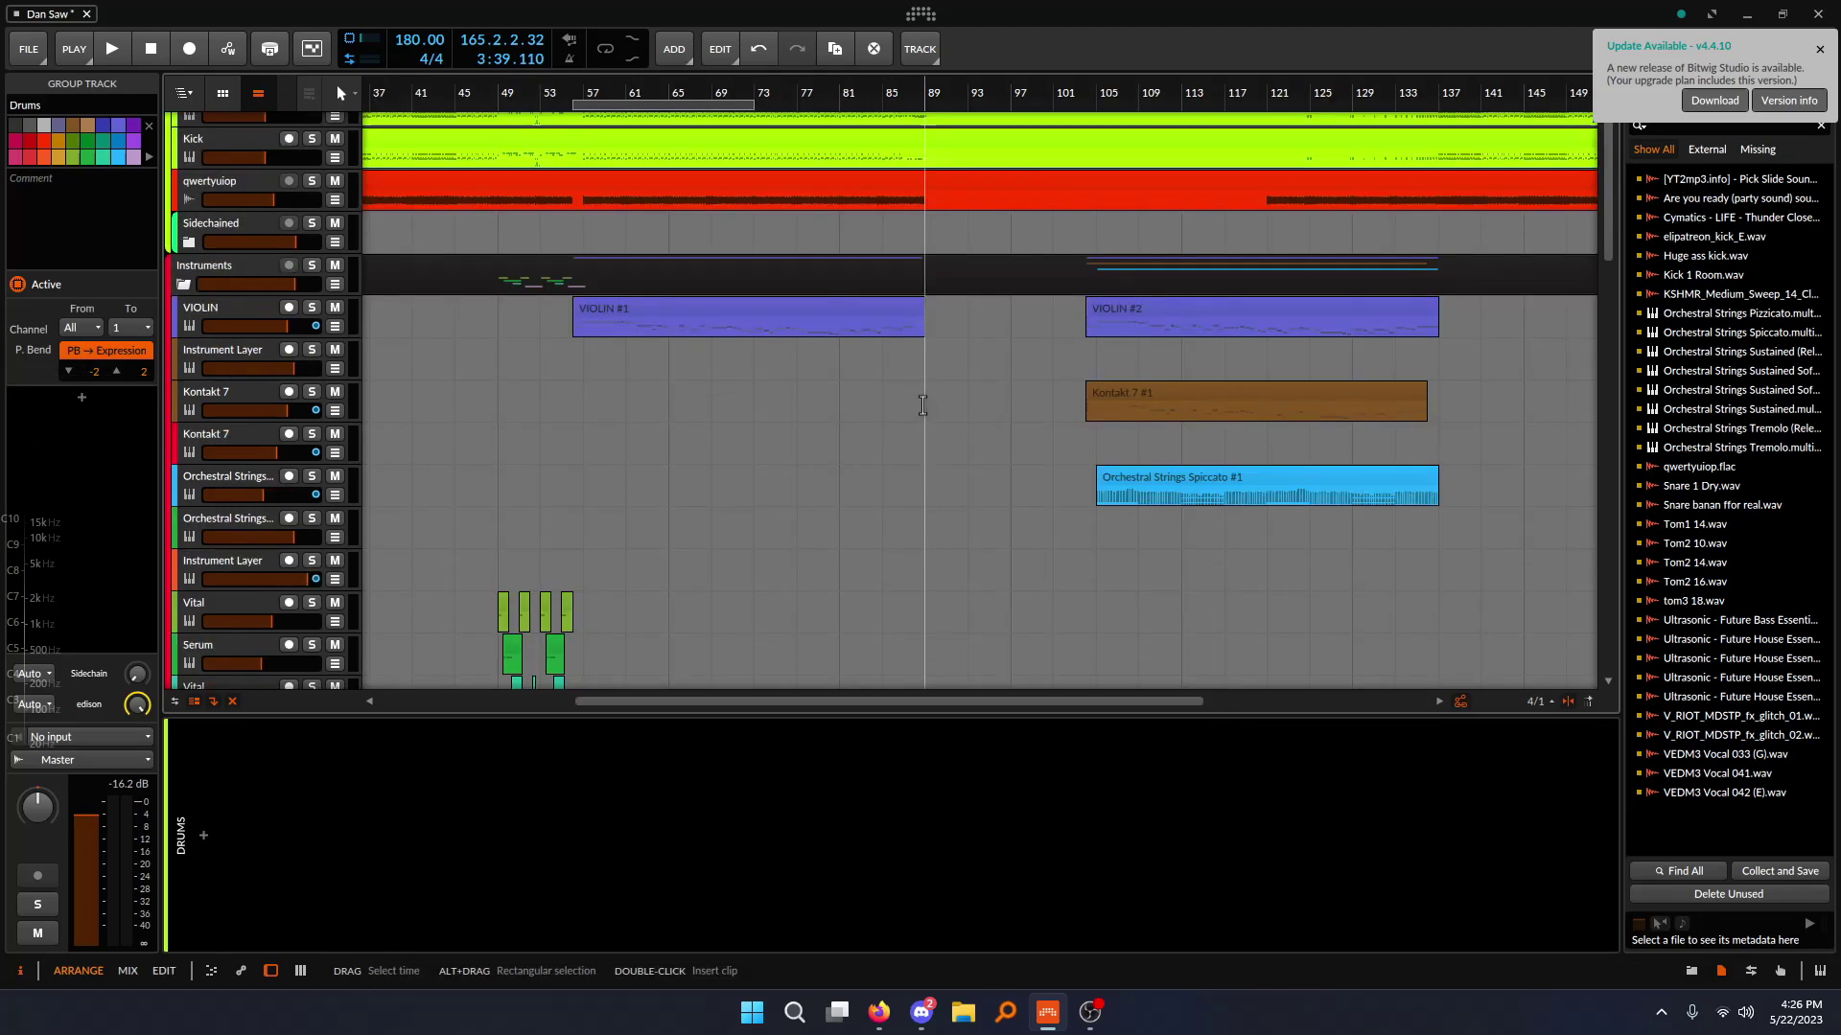